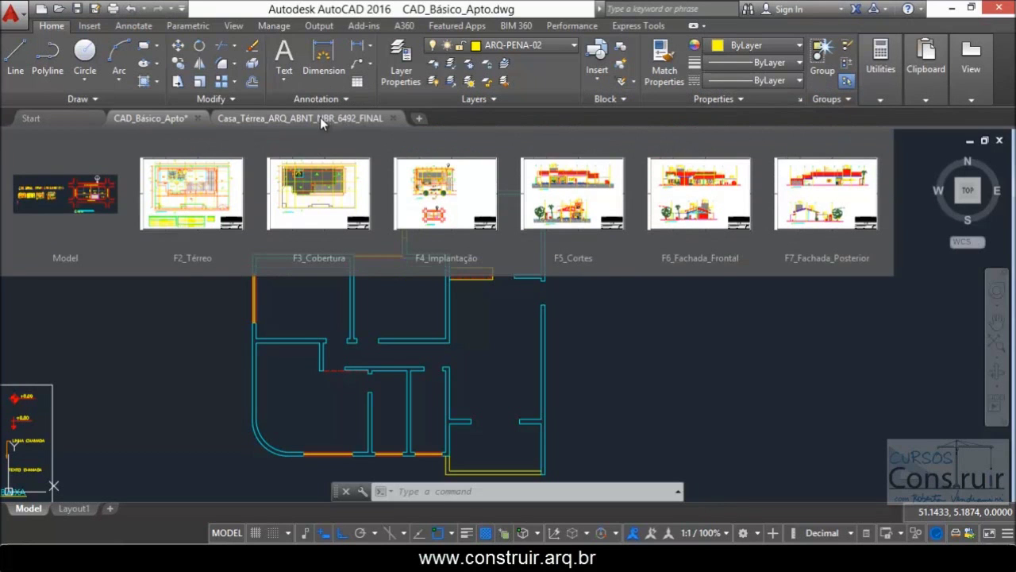
Step: In the Casa_Térrea_ARQ_ABNT_NBR_6492_FINAL drawing, copy the P3 bathroom door block straight up to the empty area above the ground floor plan
left_click(320, 117)
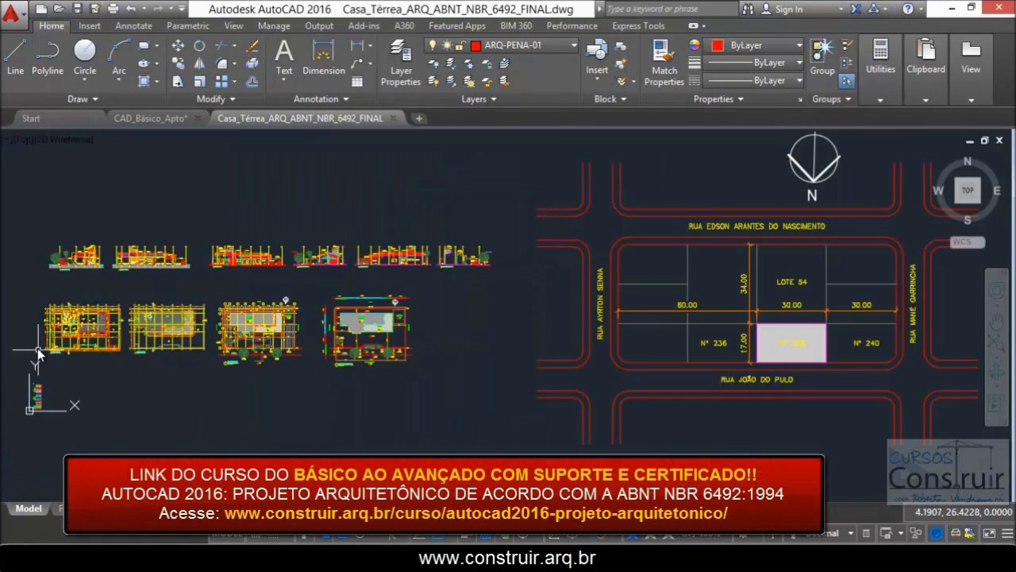
scroll(37, 347, "up", 8)
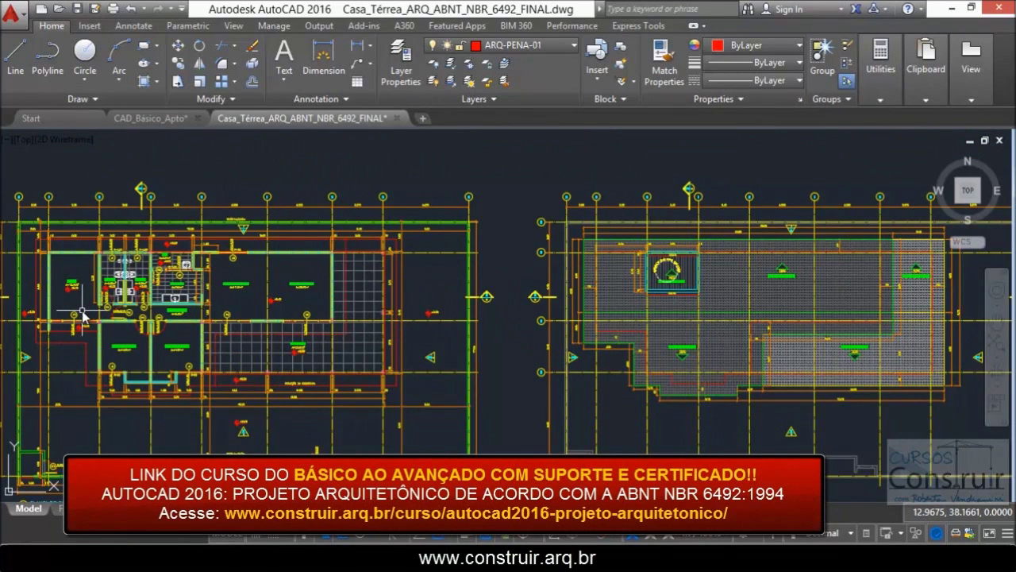
scroll(83, 313, "up", 6)
scroll(269, 407, "up", 2)
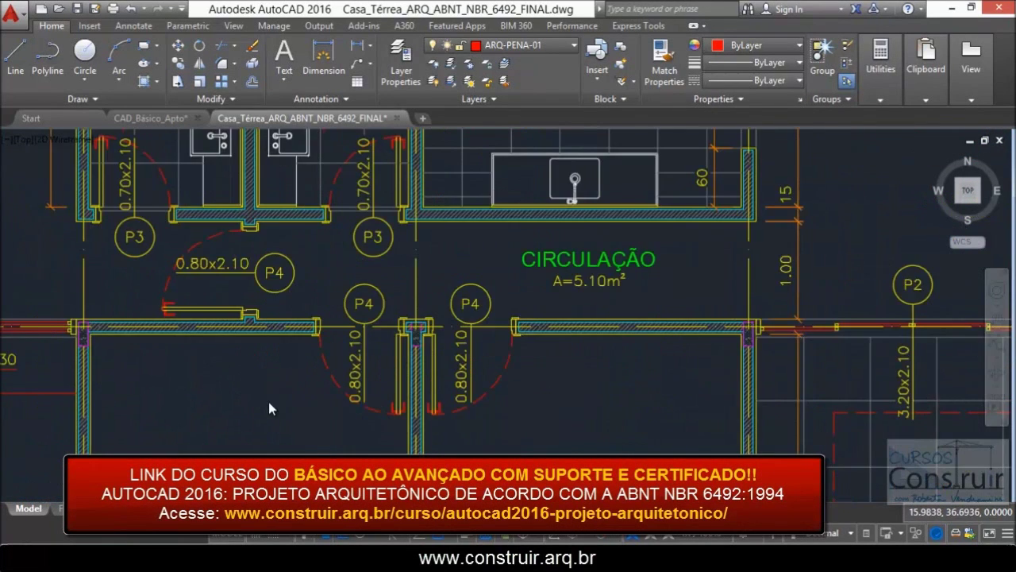
scroll(268, 405, "down", 2)
type("co")
key("Return")
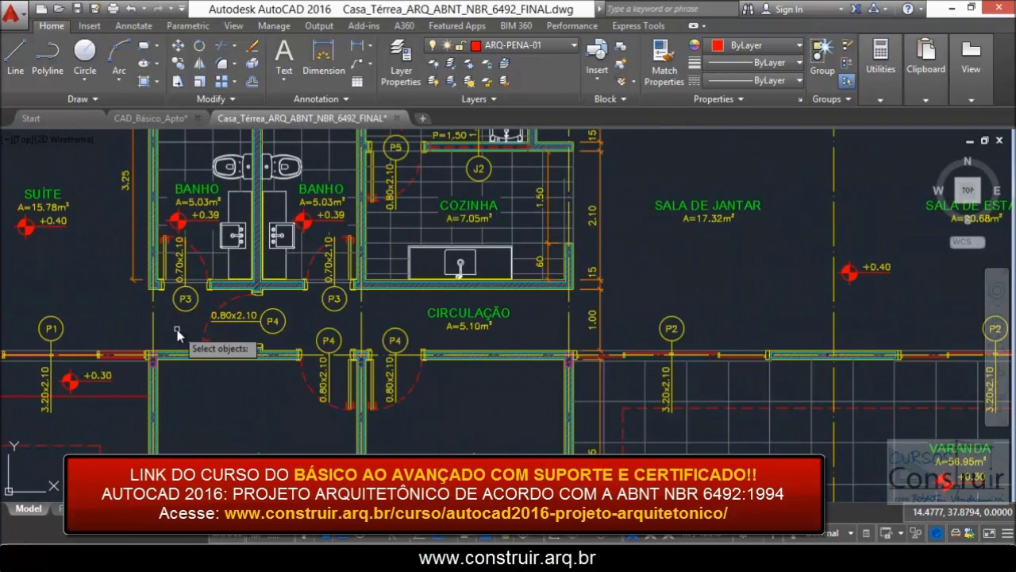
left_click(199, 270)
key("Return")
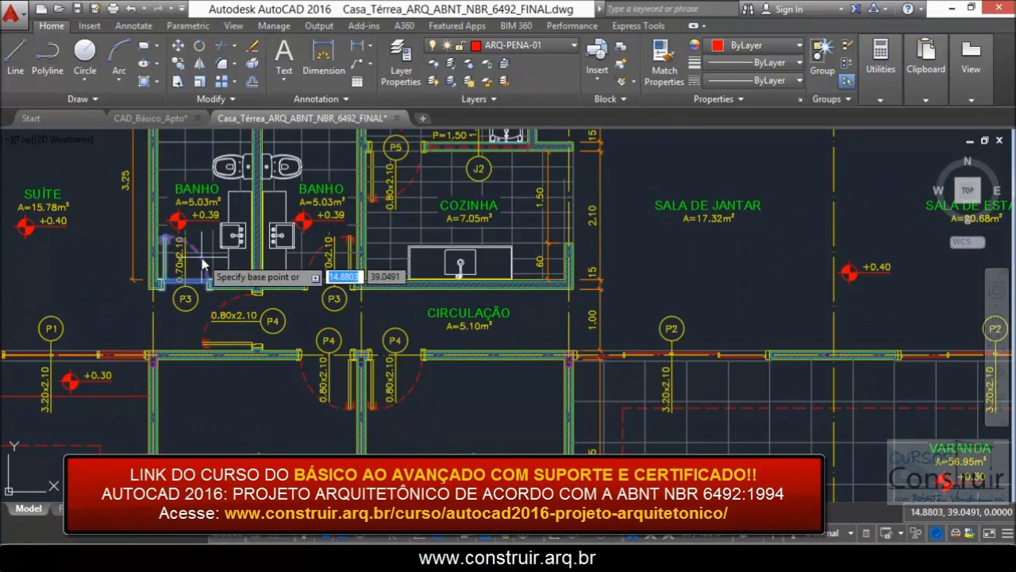
left_click(202, 264)
scroll(246, 258, "down", 3)
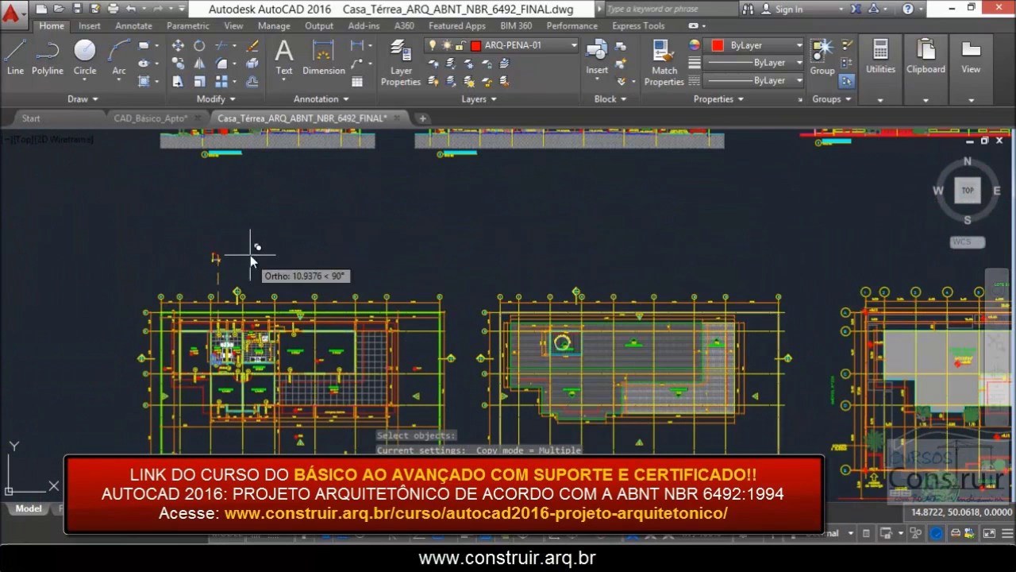
Step: Examine the copied door block's frame, threshold, leaf, handle and dashed swing arc
scroll(222, 242, "up", 10)
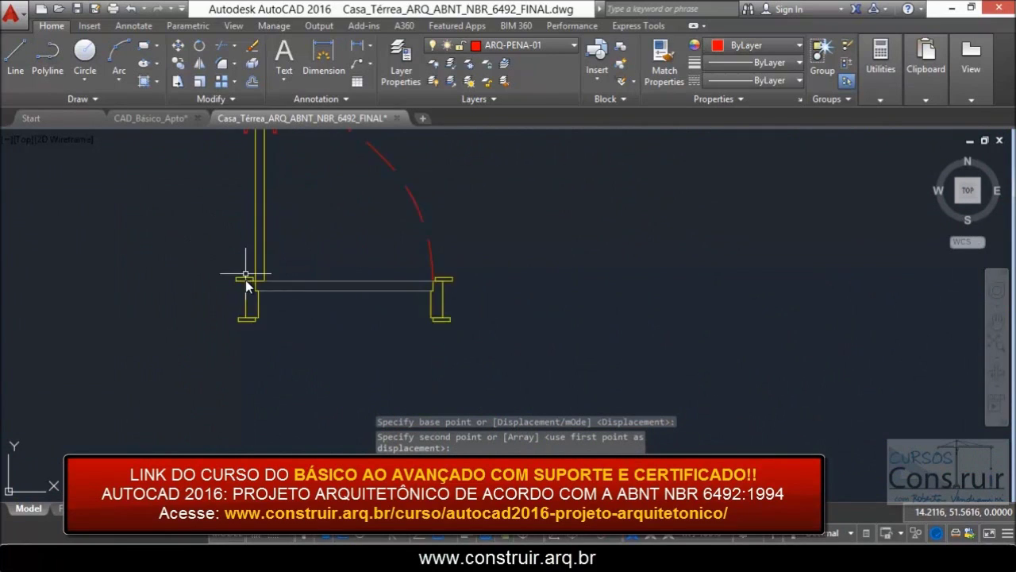
scroll(246, 298, "up", 2)
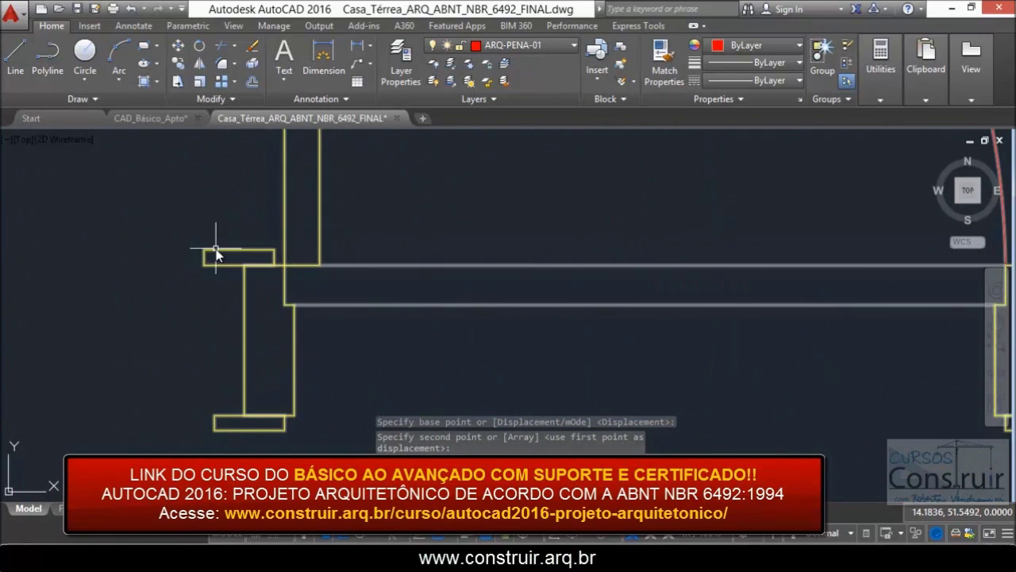
scroll(204, 375, "down", 3)
scroll(268, 385, "up", 2)
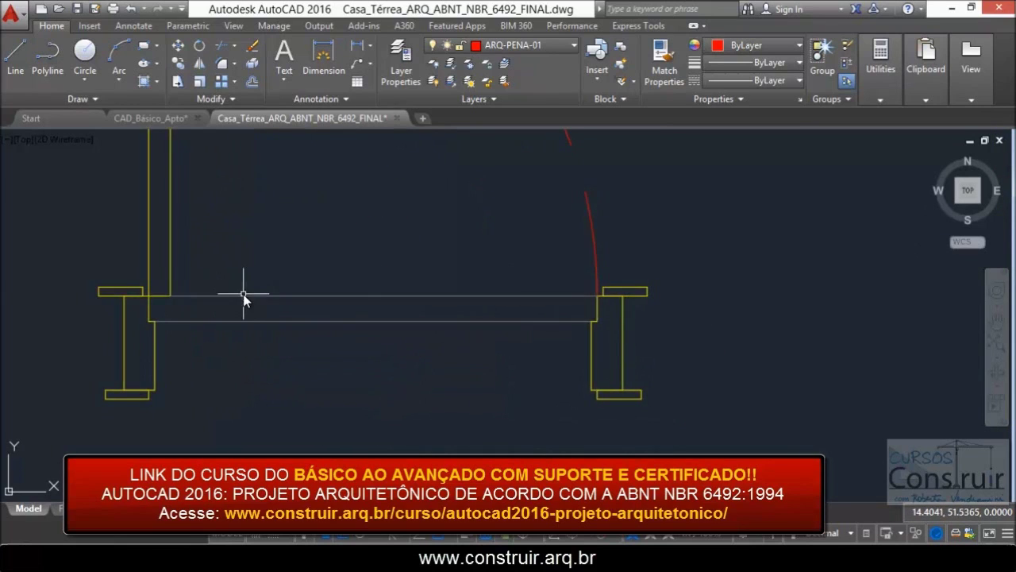
scroll(265, 358, "down", 2)
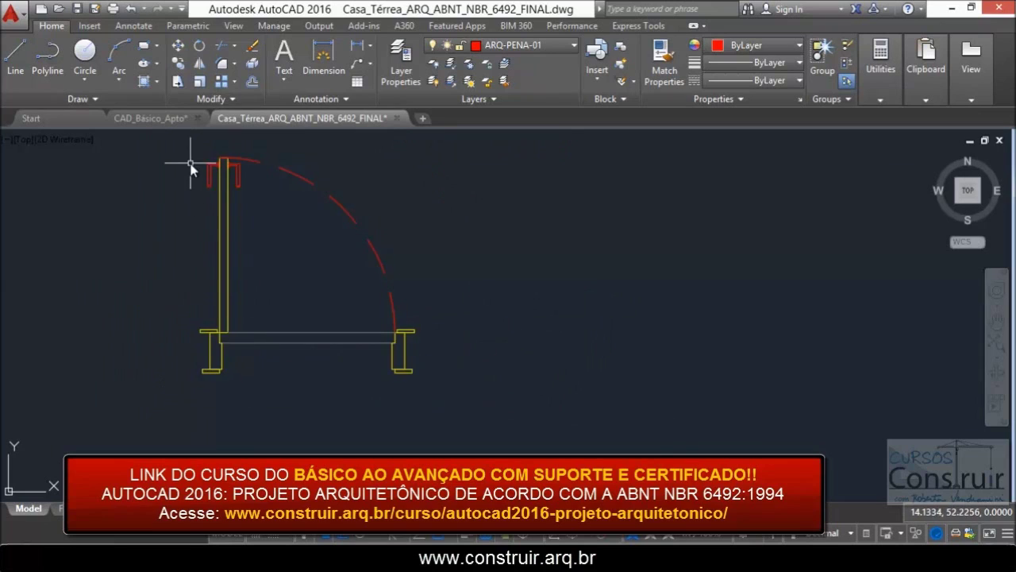
scroll(193, 163, "up", 3)
scroll(209, 209, "down", 3)
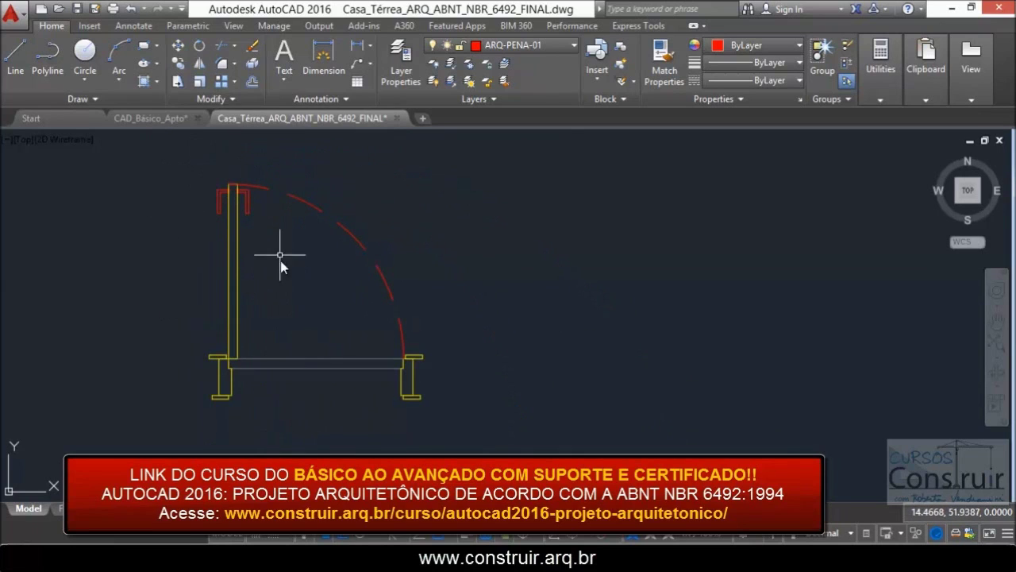
scroll(276, 182, "up", 2)
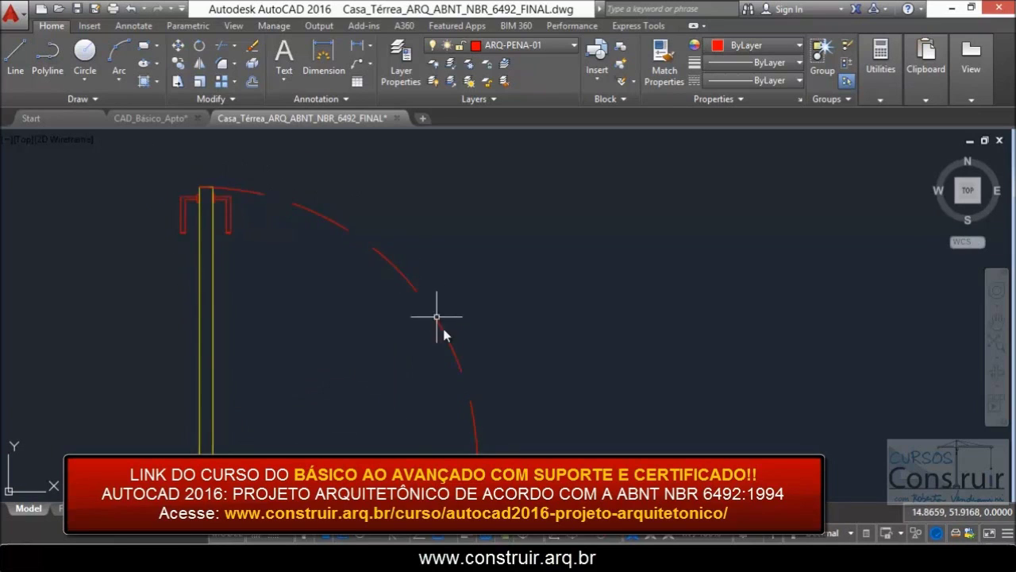
scroll(282, 275, "down", 2)
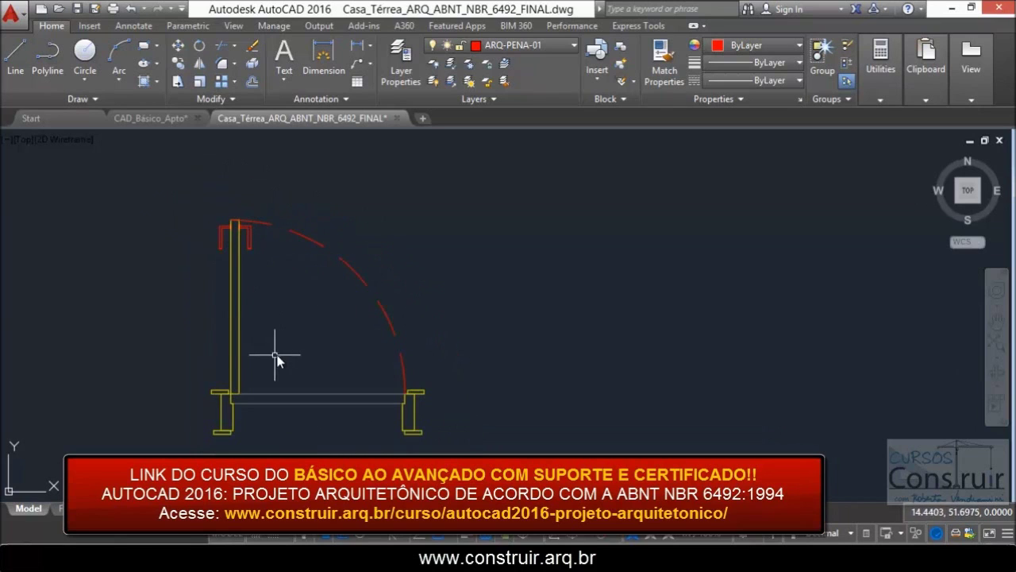
Step: Switch the copied door block's visibility state to the front view, vista frontal
left_click(232, 339)
scroll(273, 300, "down", 2)
scroll(279, 432, "up", 2)
left_click(246, 373)
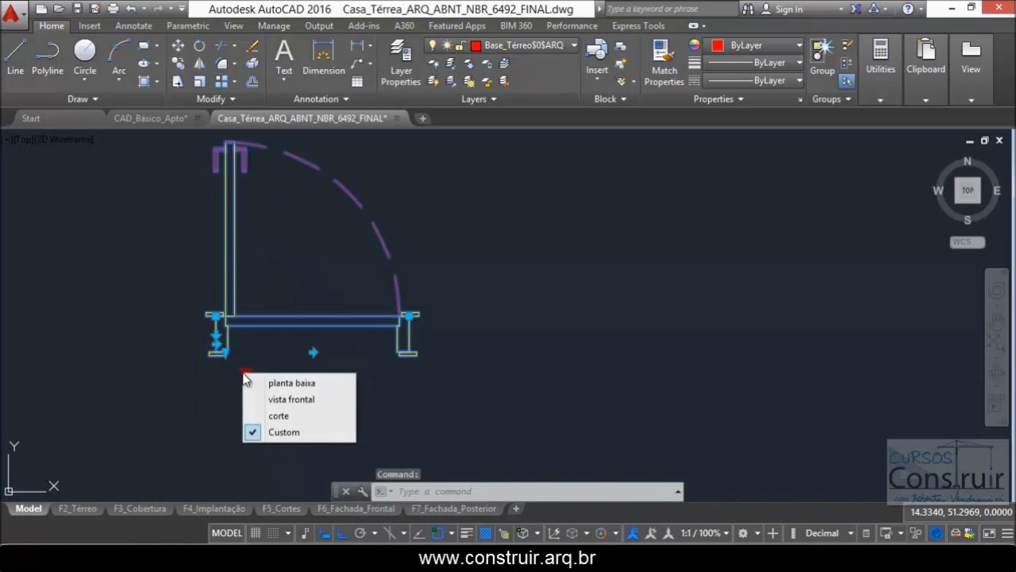
left_click(277, 399)
scroll(312, 429, "down", 3)
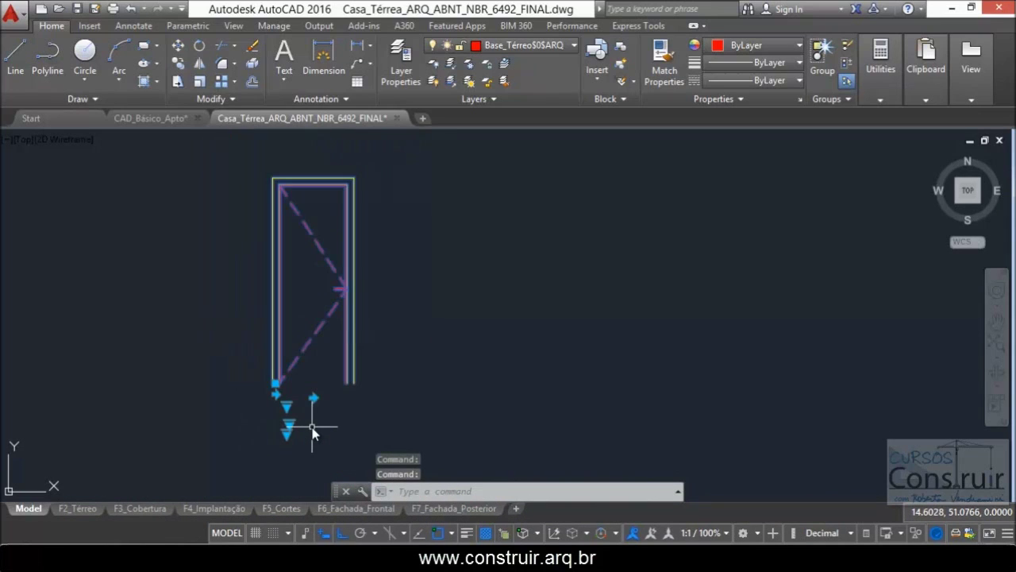
Step: Switch the door block's visibility state to the section view, corte, and inspect the section
scroll(314, 426, "up", 2)
left_click(271, 393)
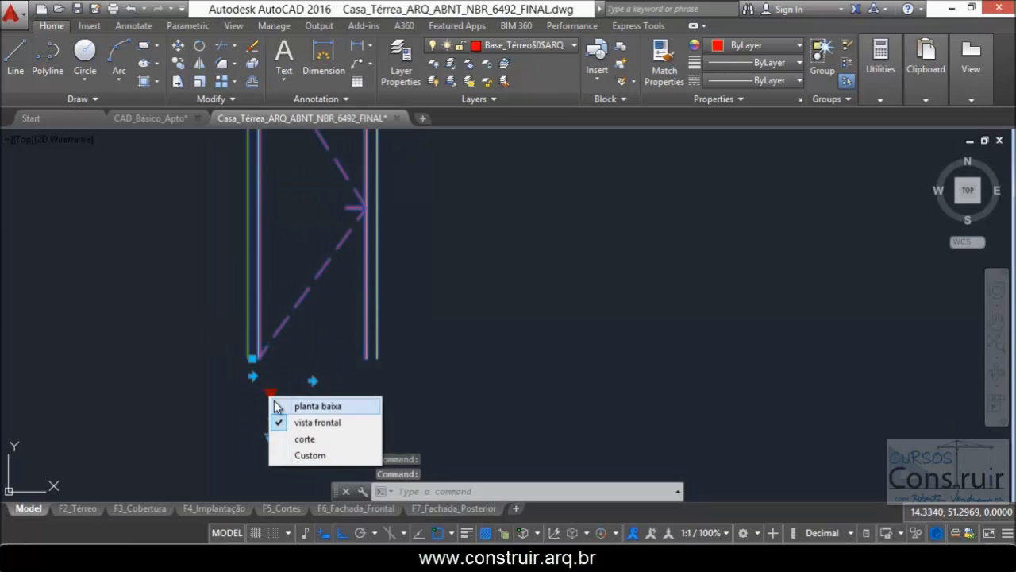
left_click(291, 439)
scroll(210, 288, "up", 1)
scroll(209, 289, "down", 1)
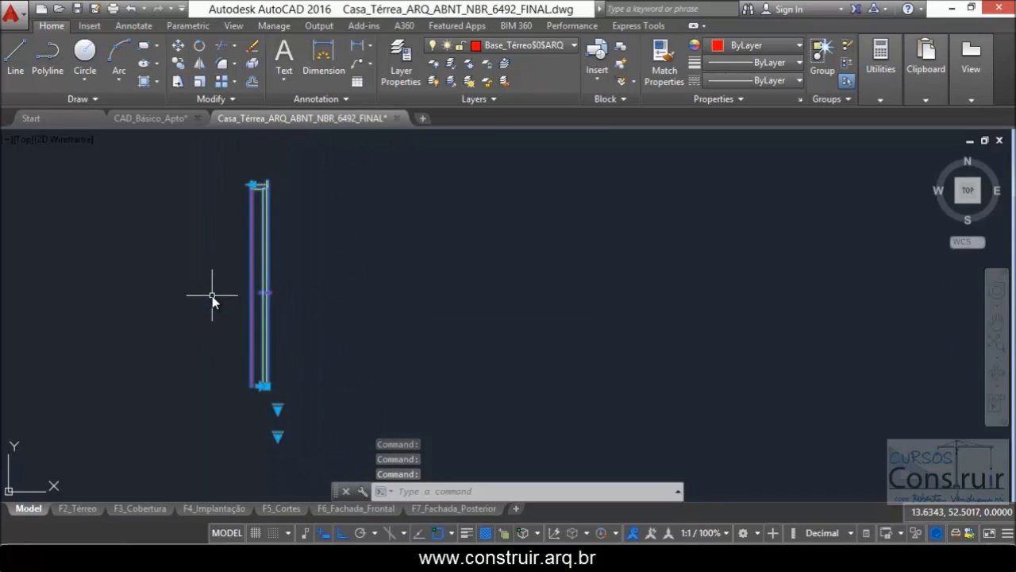
scroll(230, 324, "up", 1)
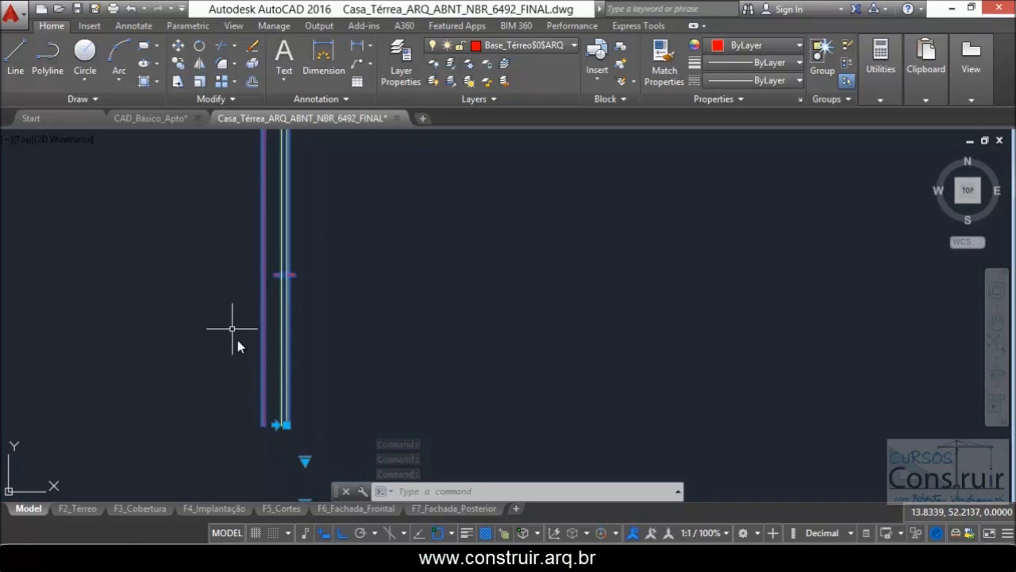
scroll(274, 401, "down", 1)
Step: Return the door block to the planta baixa view and remove its threshold with the sem soleira option
left_click(288, 423)
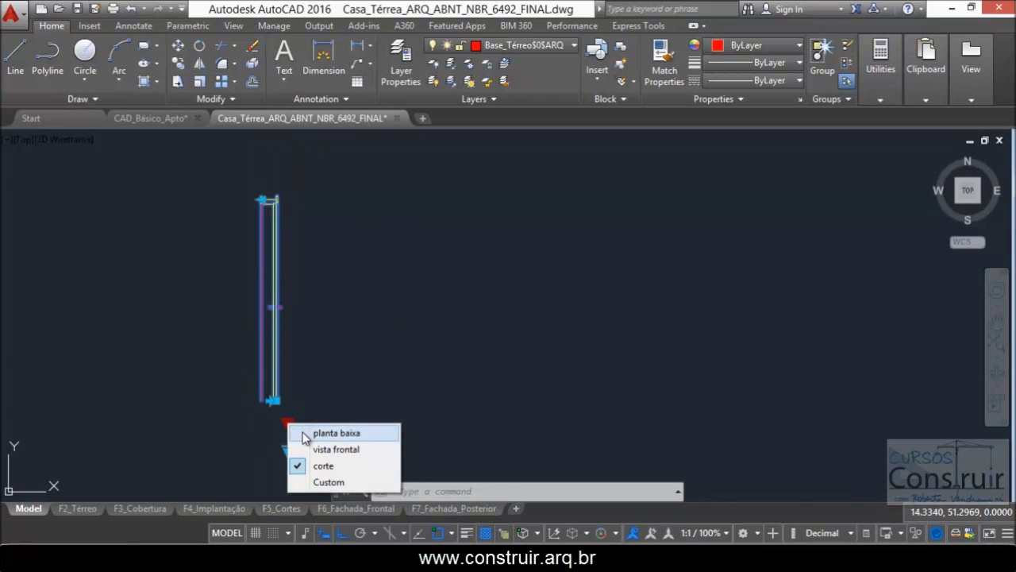
left_click(310, 428)
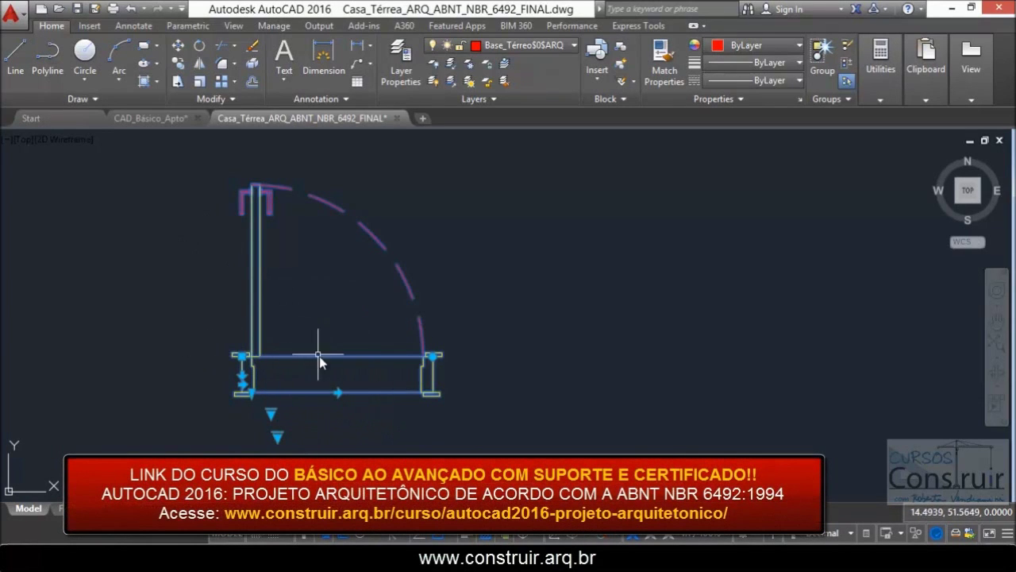
left_click(279, 437)
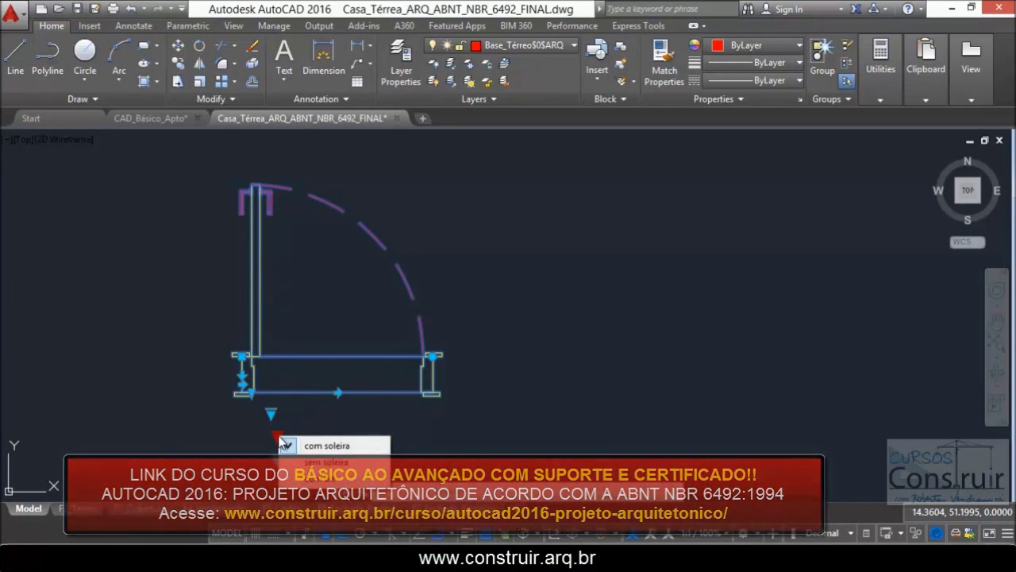
left_click(321, 464)
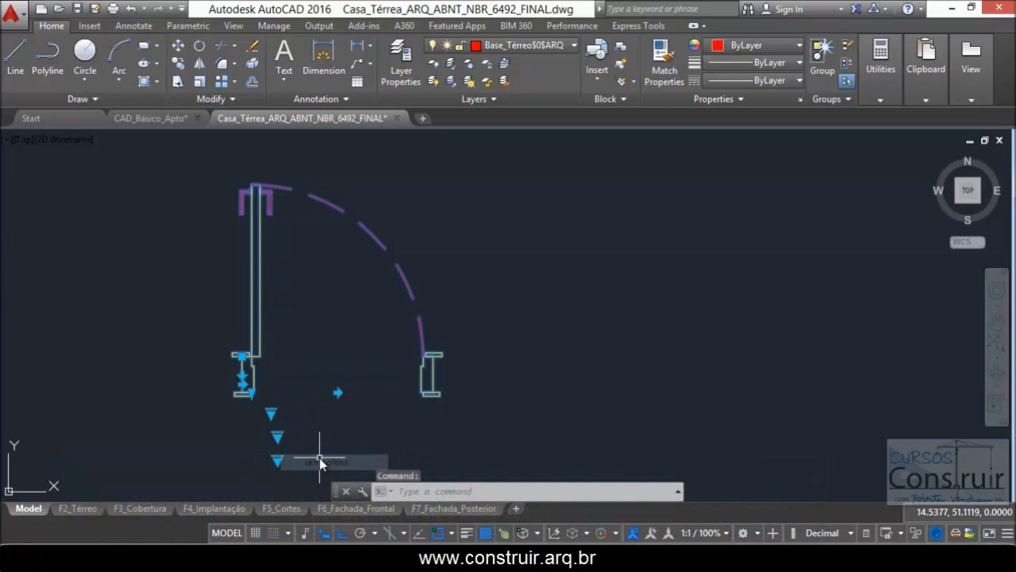
Step: Try the door block's preset sizes Porta 60cm and Porta 80cm
left_click(275, 433)
left_click(277, 456)
left_click(276, 461)
left_click(323, 370)
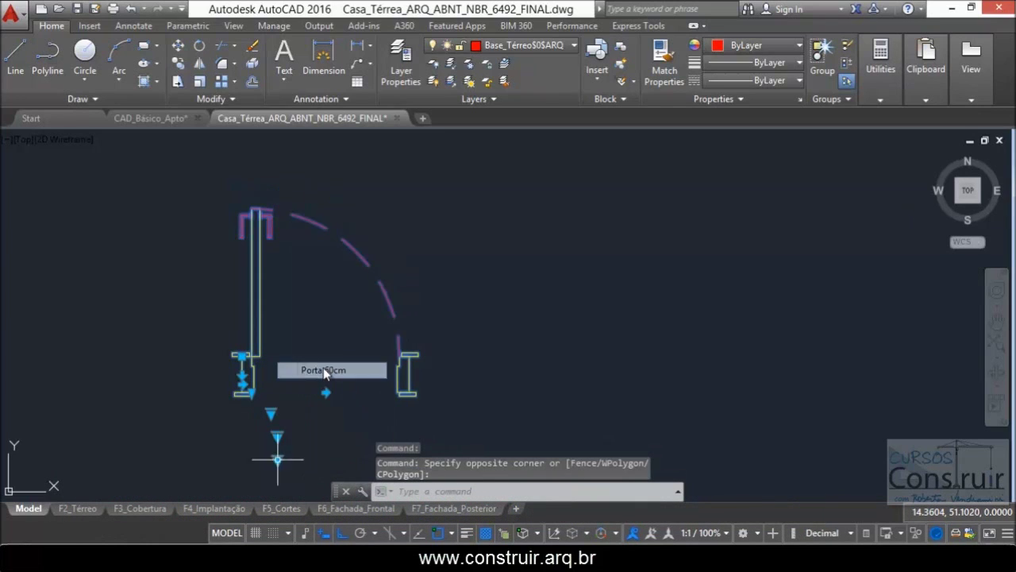
left_click(277, 460)
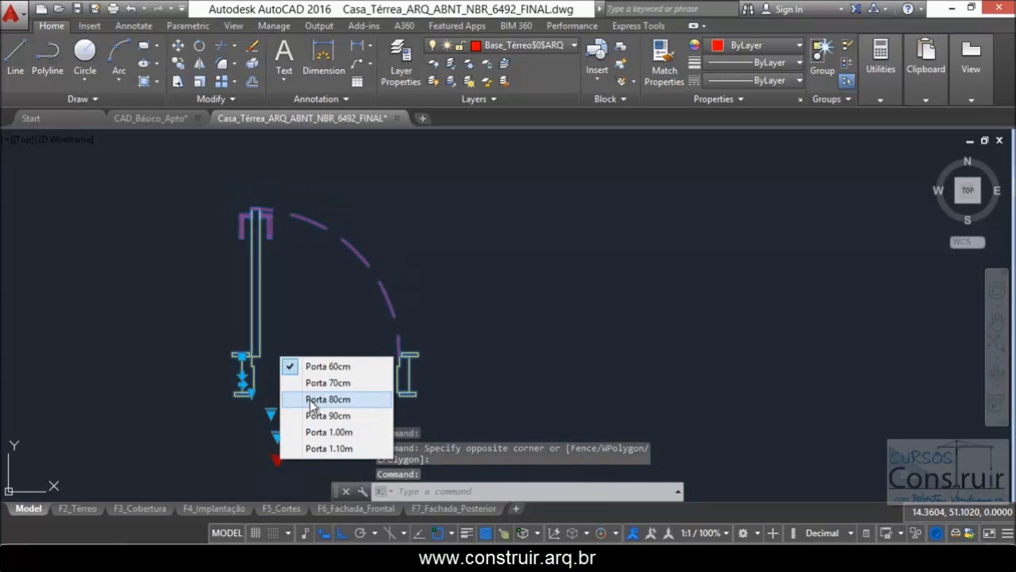
left_click(311, 401)
Step: Set the door block to the Porta 1.10m size and switch it to the vista frontal view
left_click(275, 461)
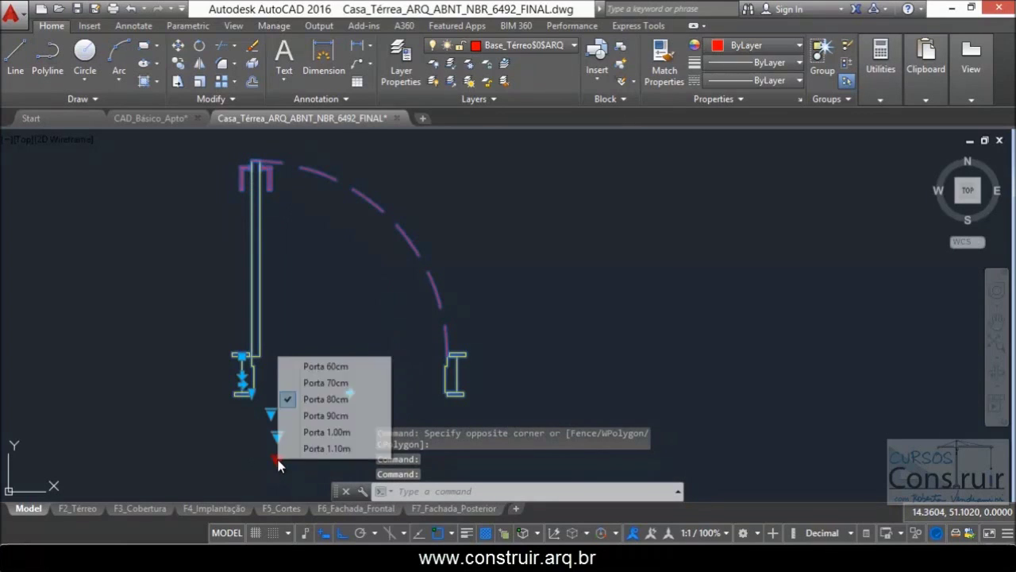
left_click(312, 449)
scroll(294, 431, "down", 1)
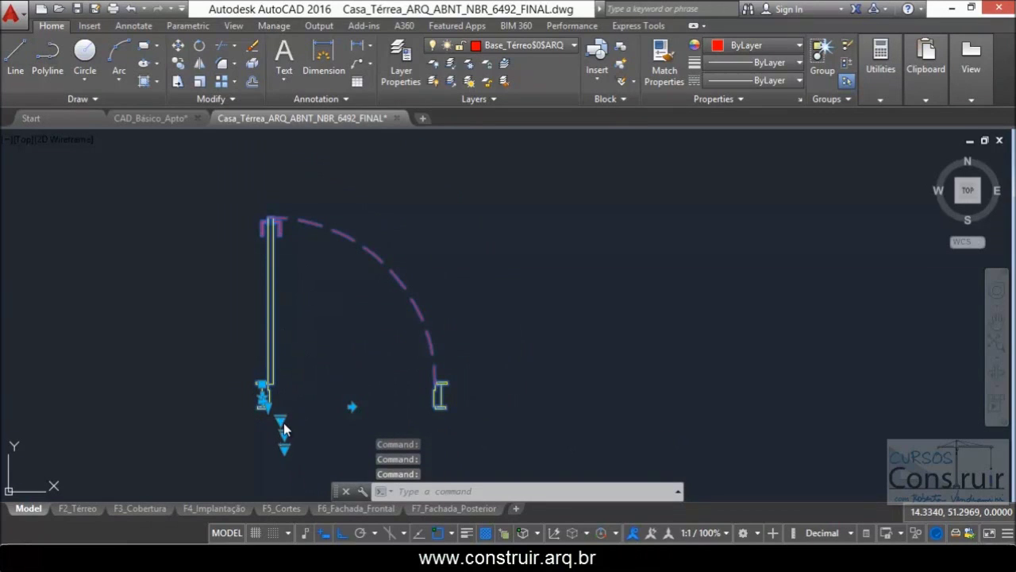
left_click(281, 420)
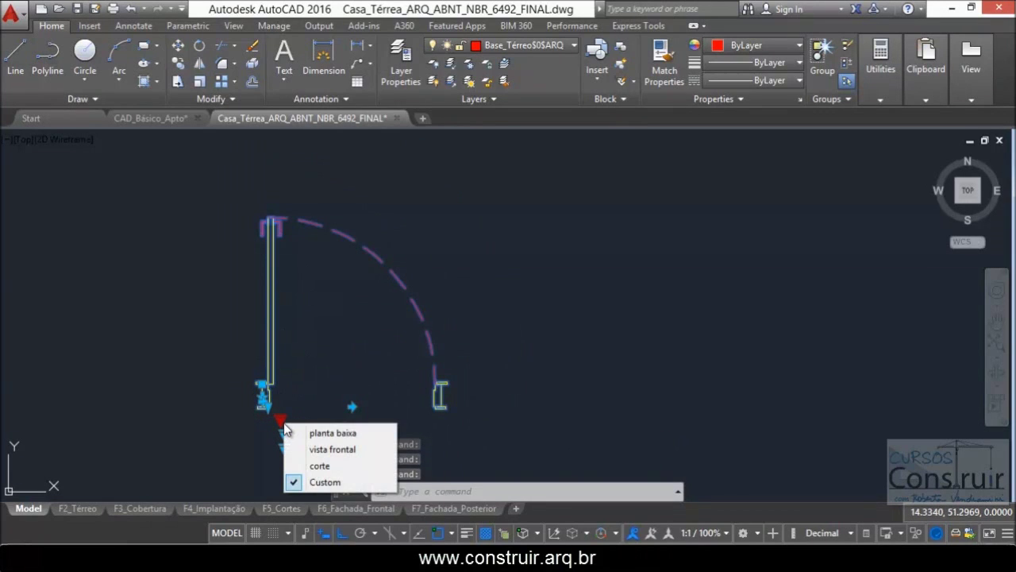
left_click(326, 450)
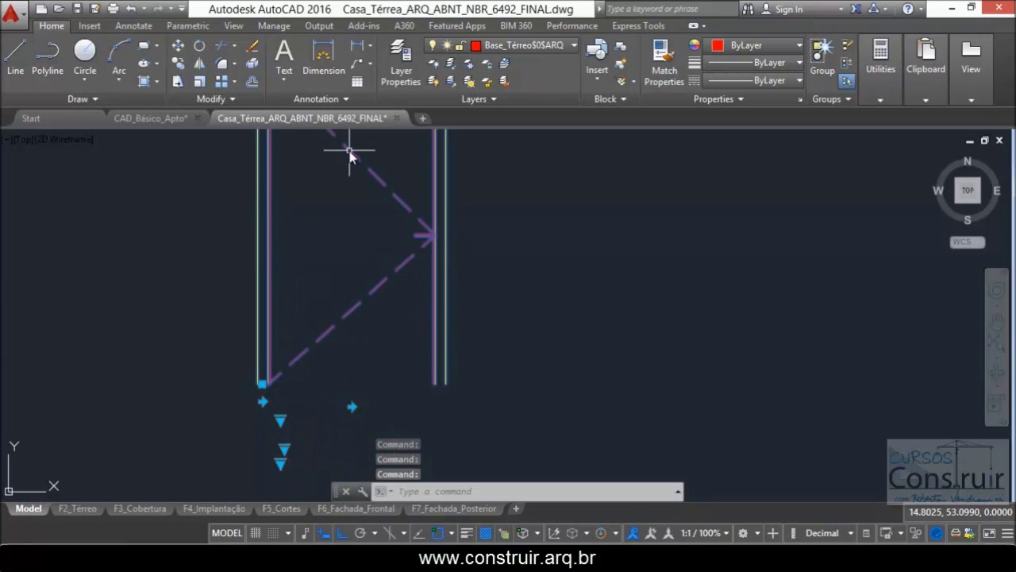
Step: Flip the front-view door's opening side horizontally and flip it back
scroll(336, 420, "down", 2)
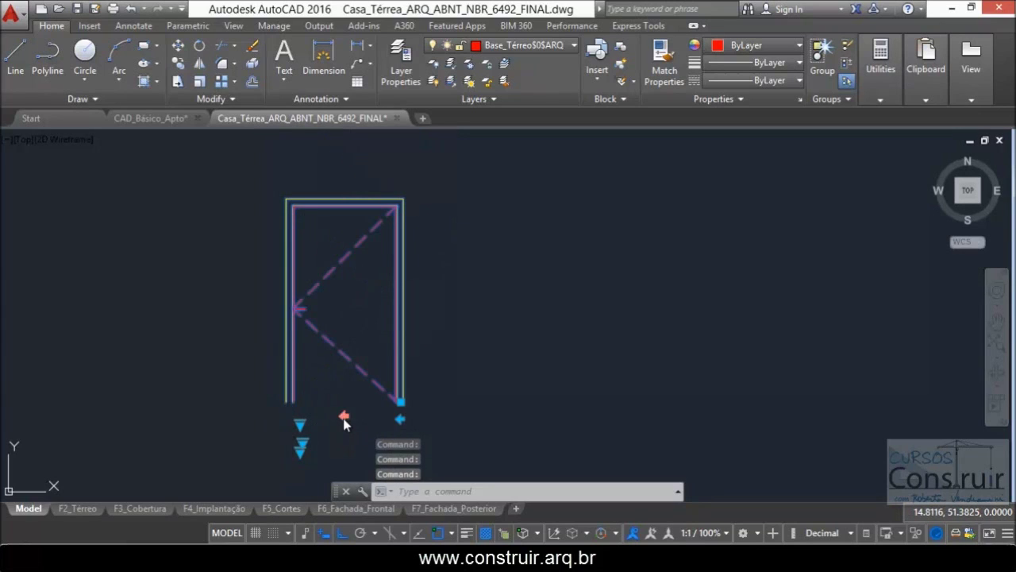
left_click(344, 416)
left_click(345, 415)
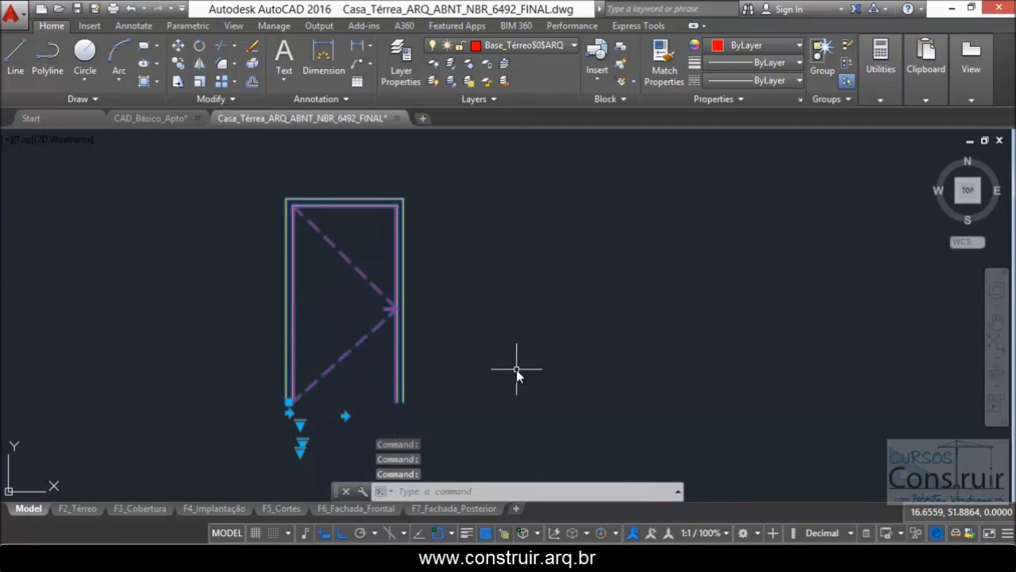
Step: Return to the CAD_Básico_Apto drawing with the apartment floor plan
left_click(145, 120)
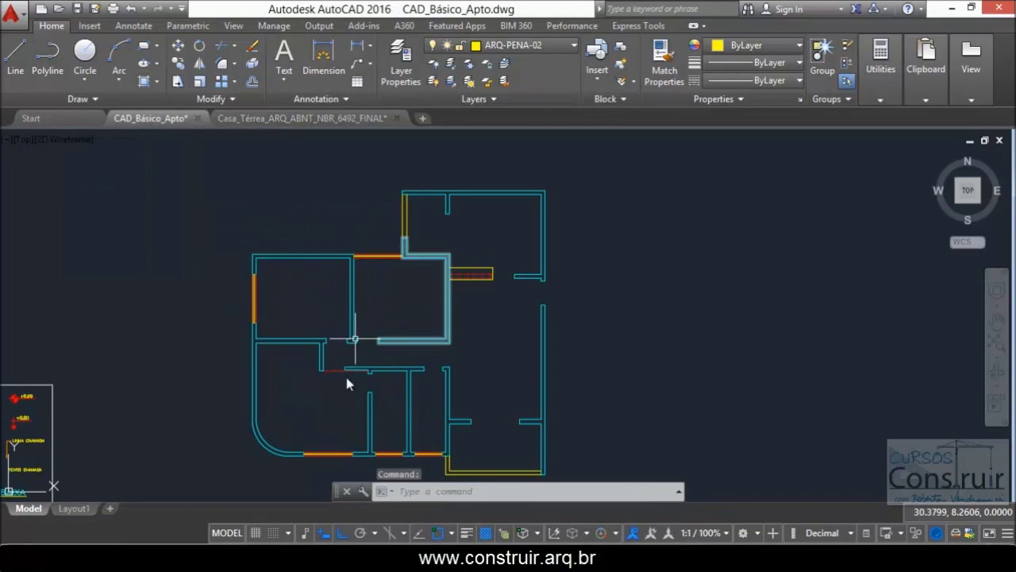
scroll(363, 340, "up", 6)
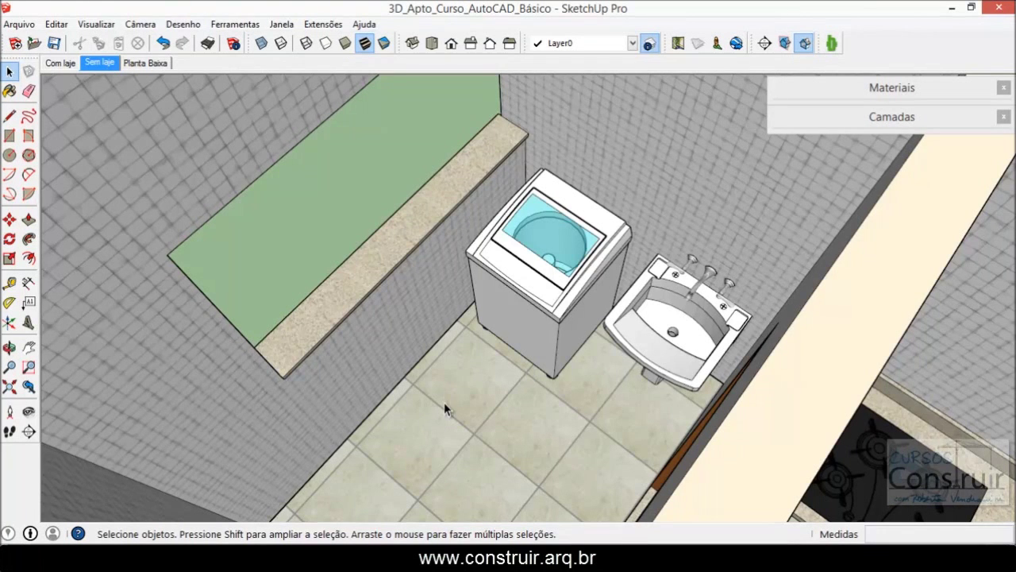
Step: Examine the laundry room and the hallway doors in the 3D_Apto_Curso_AutoCAD_Básico model in SketchUp
scroll(444, 402, "down", 10)
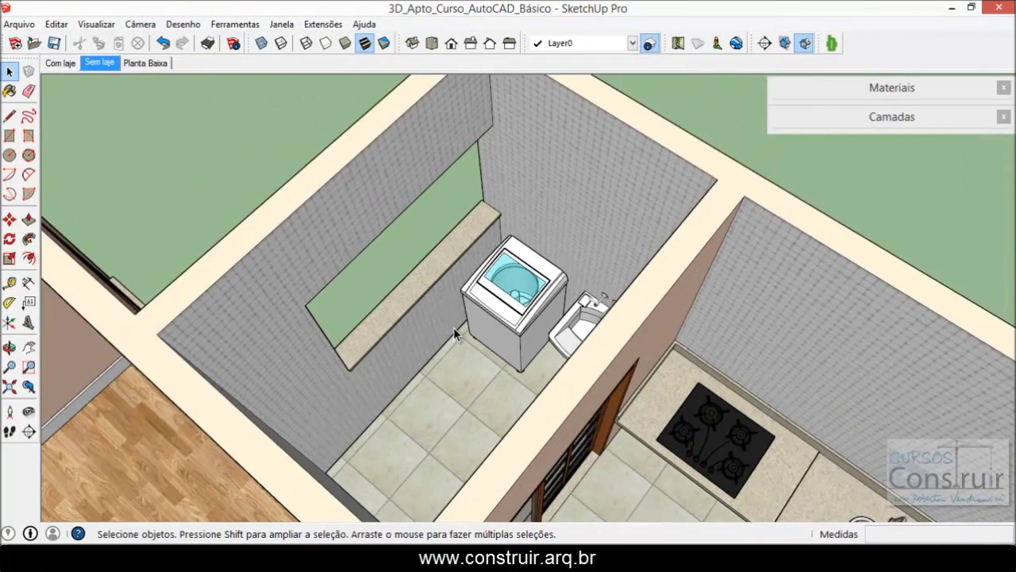
mouse_move(508, 349)
middle_mouse_down()
mouse_move(550, 331)
mouse_move(502, 319)
mouse_move(524, 337)
middle_mouse_up()
middle_click_drag(365, 444, 438, 465)
scroll(610, 458, "up", 4)
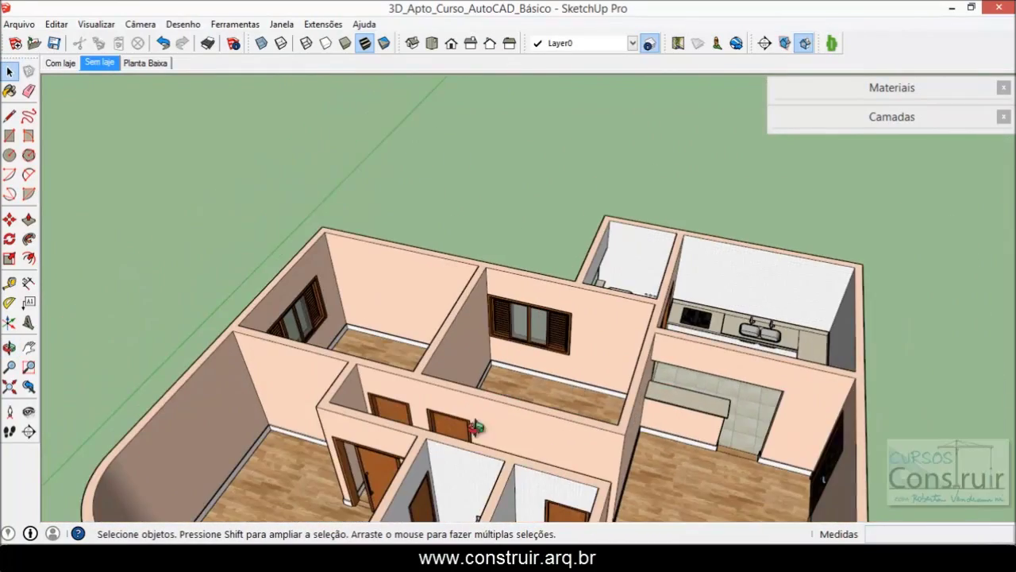
middle_click_drag(475, 428, 444, 466)
scroll(444, 466, "up", 5)
scroll(420, 461, "up", 1)
middle_click_drag(497, 436, 471, 434)
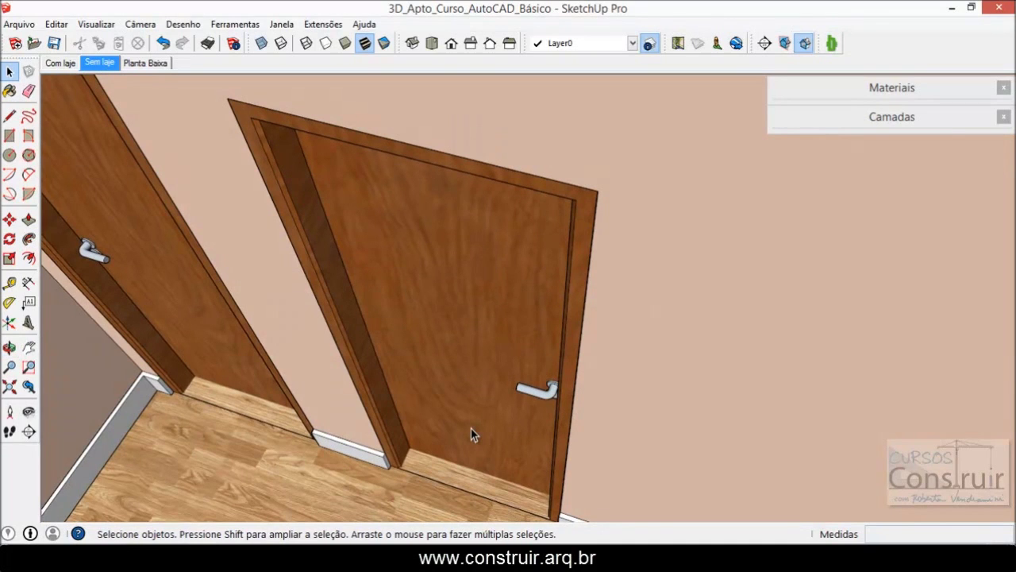
Step: Switch to the CAD_Planta_Apartamento_VÃOS_ESQUADRIAS PDF in Acrobat Reader and examine the two bedroom doors at 400% zoom
scroll(401, 386, "down", 3)
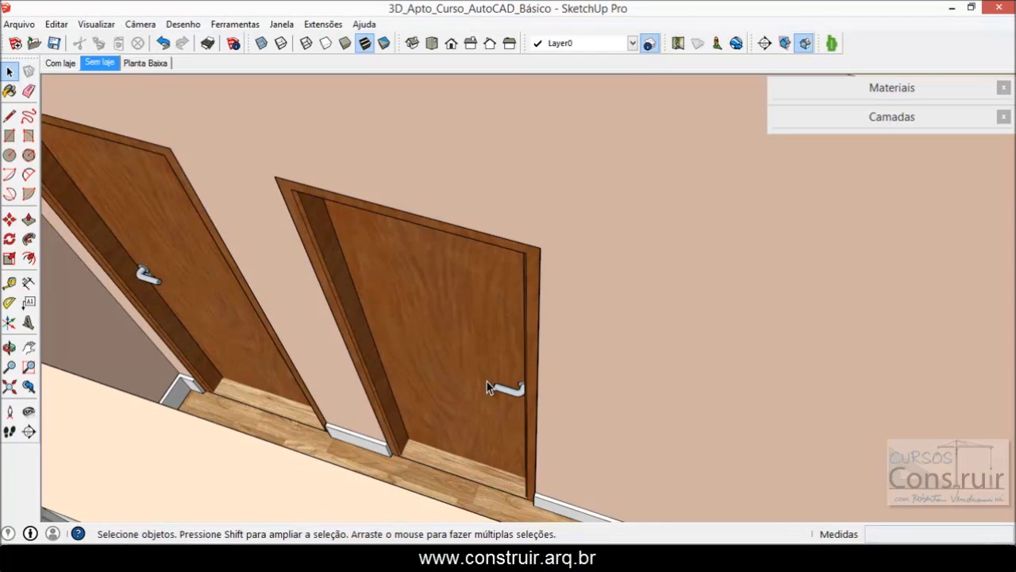
left_click(371, 558)
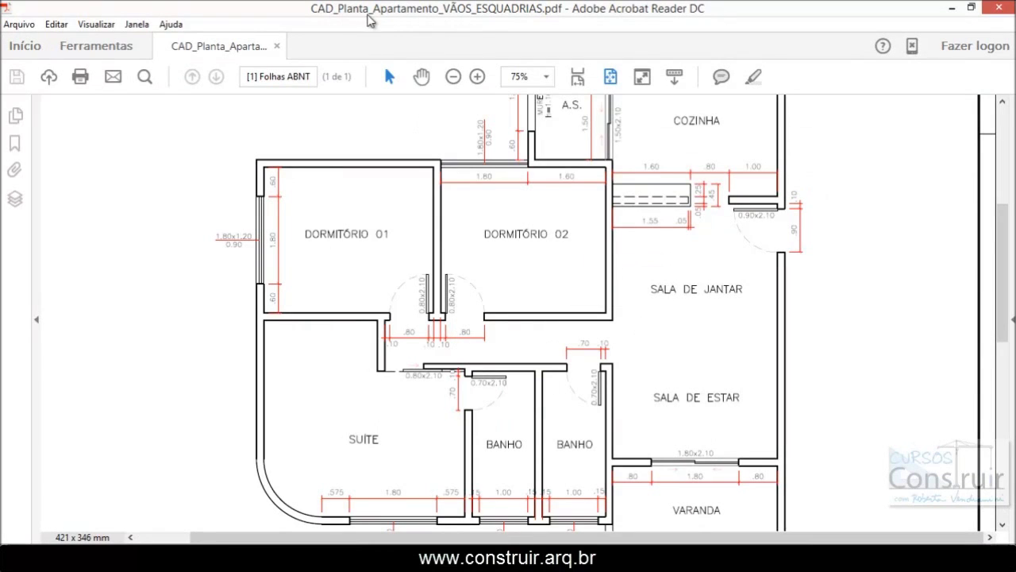
left_click(546, 76)
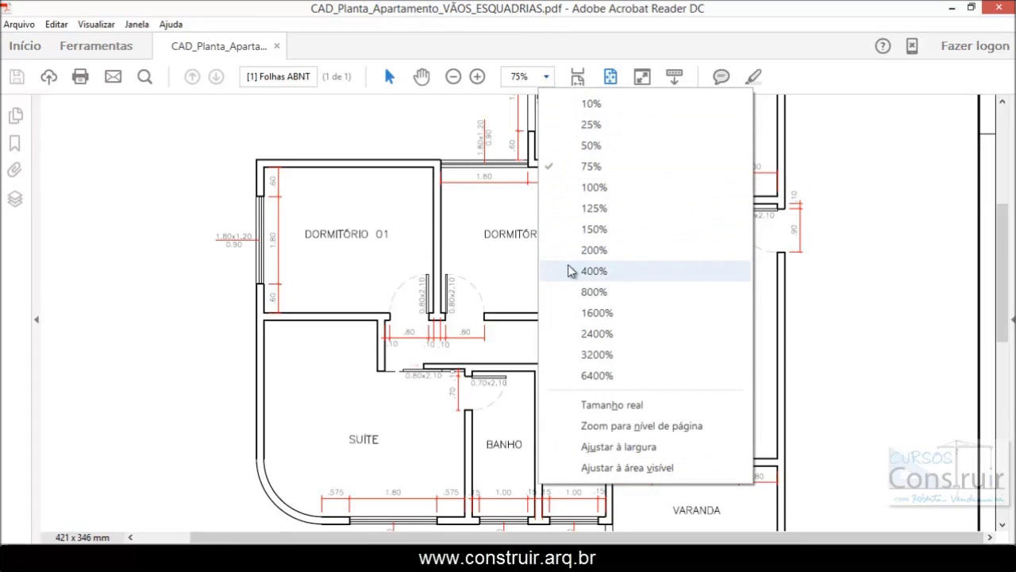
left_click(571, 271)
left_click_drag(332, 531, 521, 530)
left_click_drag(1003, 196, 1002, 290)
left_click_drag(473, 540, 551, 540)
mouse_move(1003, 297)
left_mouse_down()
mouse_move(1002, 252)
mouse_move(1001, 288)
left_mouse_up()
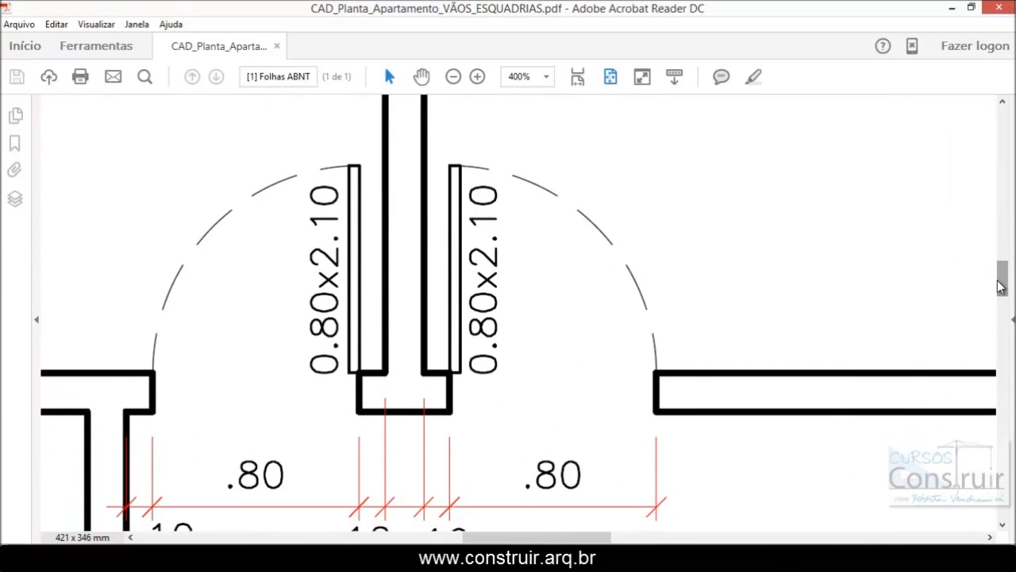
mouse_move(450, 377)
left_click_drag(554, 538, 562, 537)
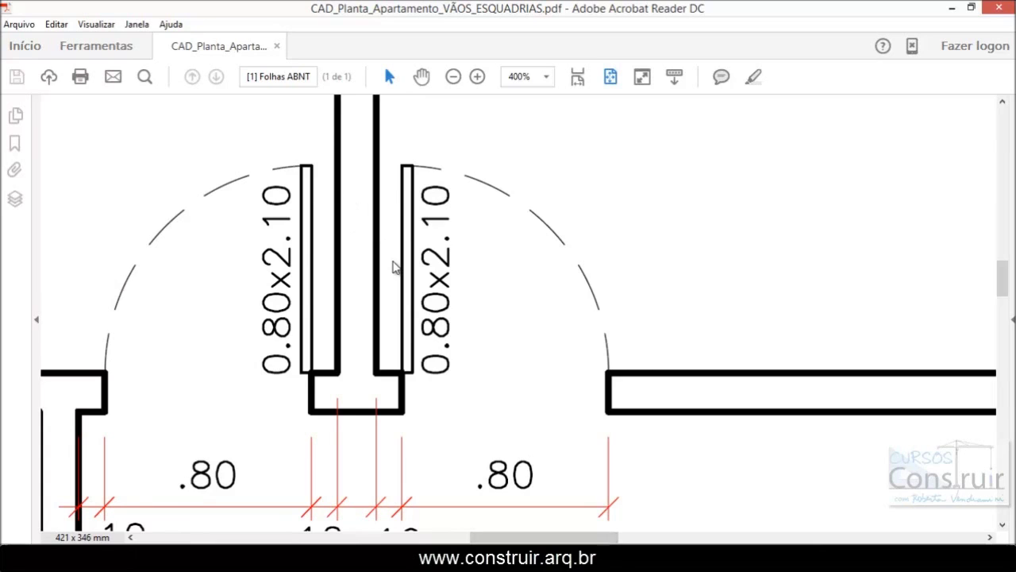
scroll(532, 315, "up", 2)
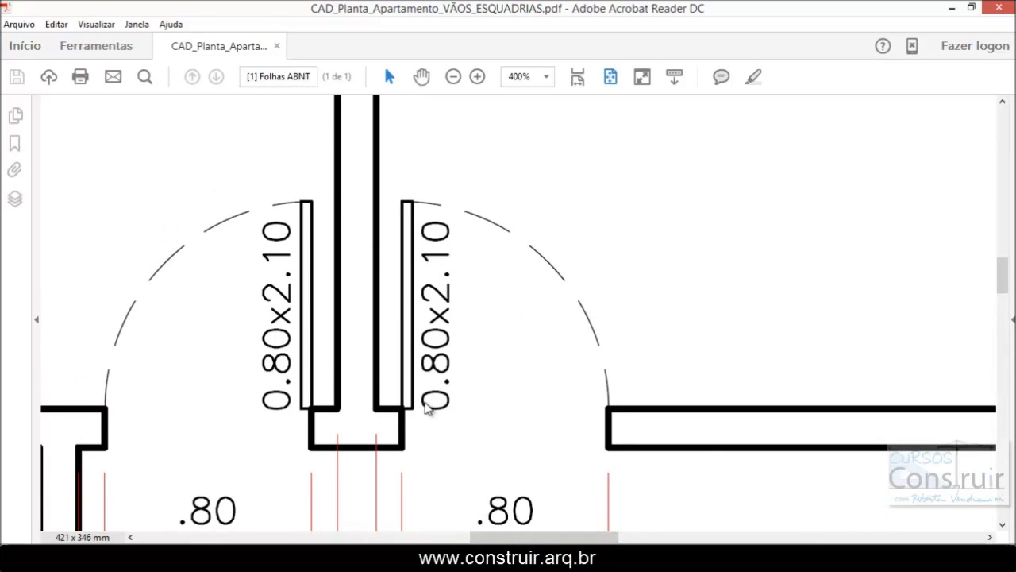
mouse_move(408, 414)
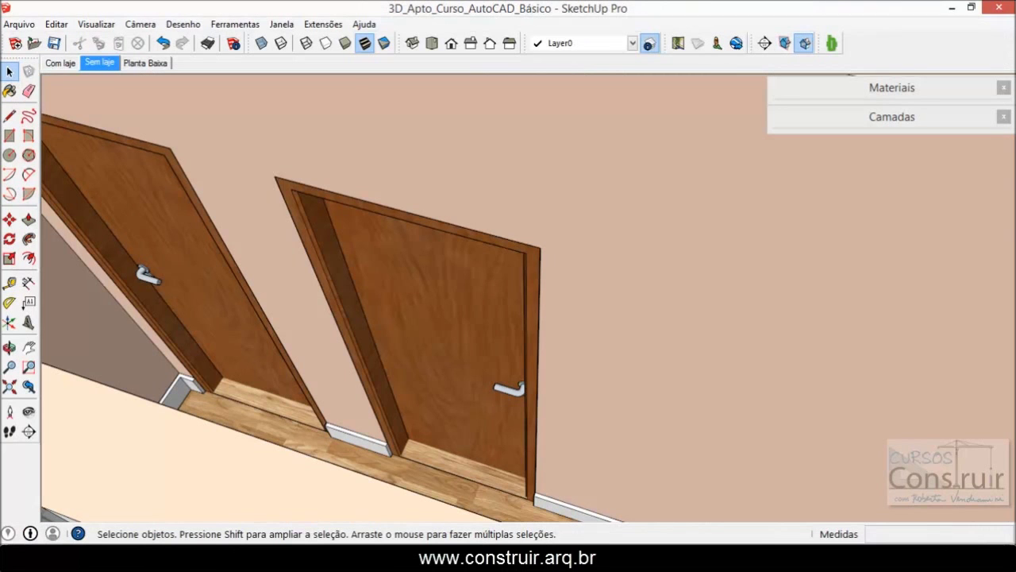
Step: Switch to the SketchUp apartment model and examine the bedroom doors and their frames in the Planta Baixa scene
scroll(517, 356, "down", 6)
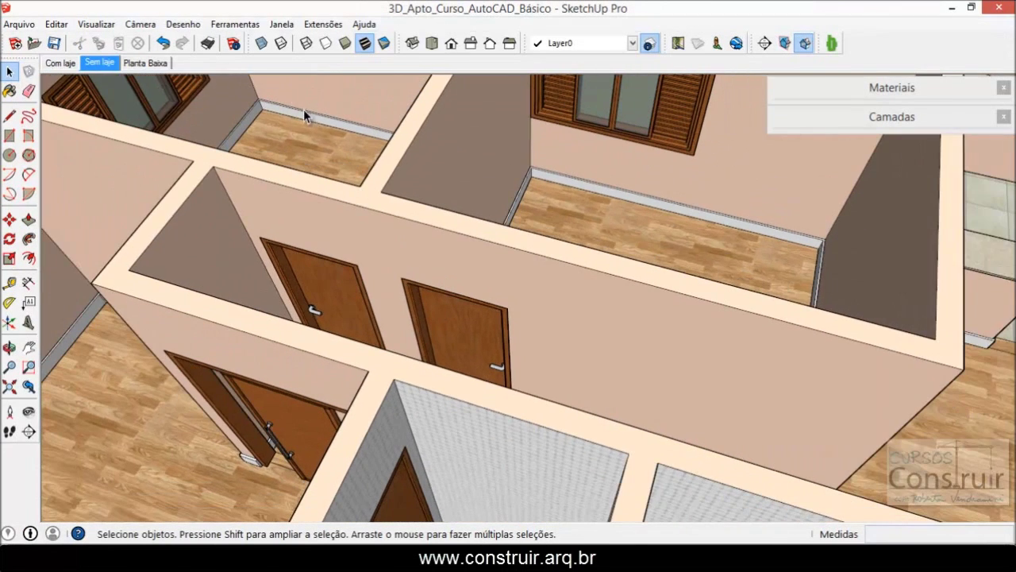
left_click(147, 64)
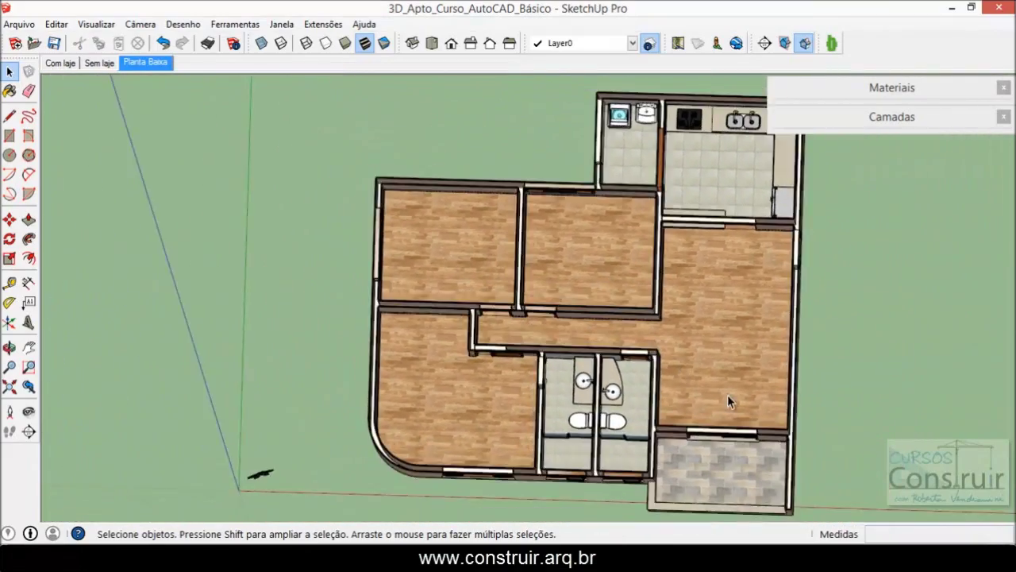
middle_click_drag(767, 435, 496, 274)
scroll(496, 274, "up", 8)
scroll(485, 246, "up", 3)
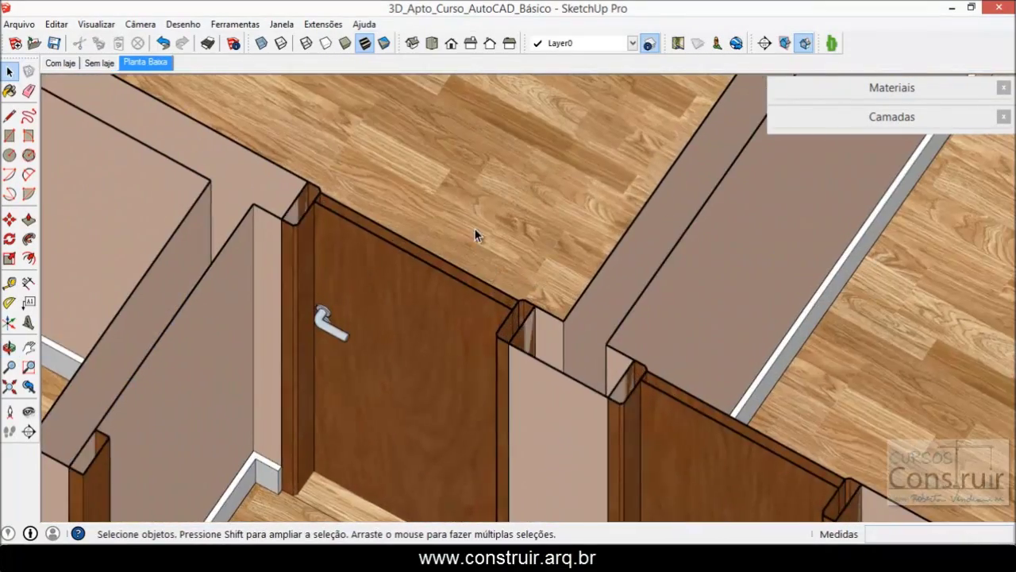
middle_click_drag(476, 234, 381, 269)
scroll(382, 269, "up", 3)
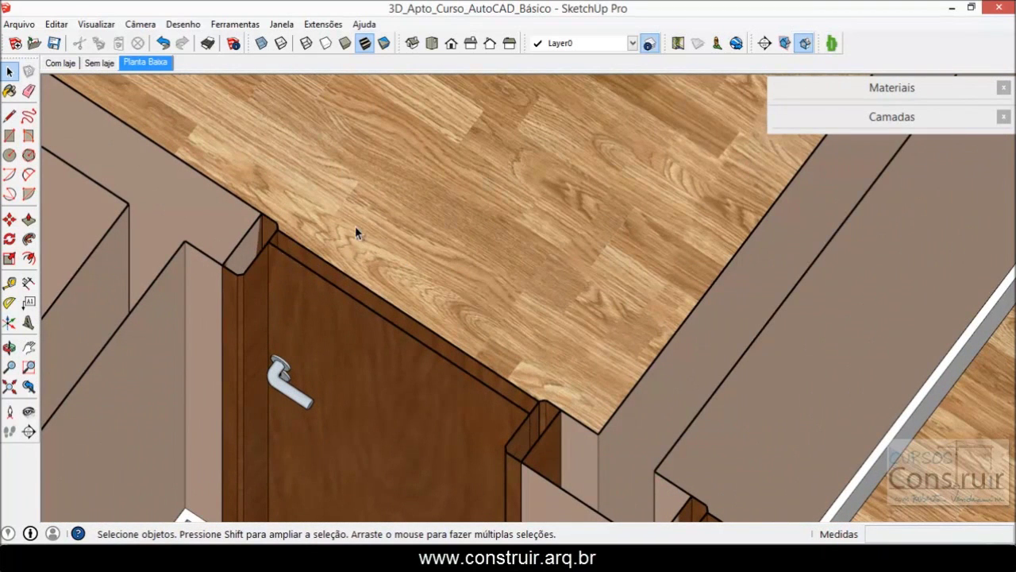
scroll(347, 276, "down", 4)
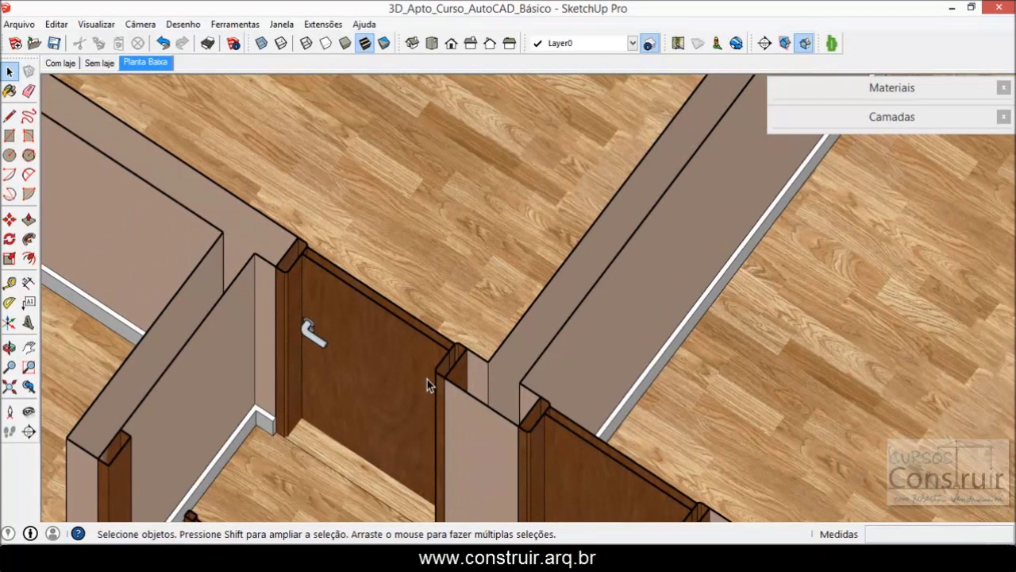
scroll(427, 379, "down", 4)
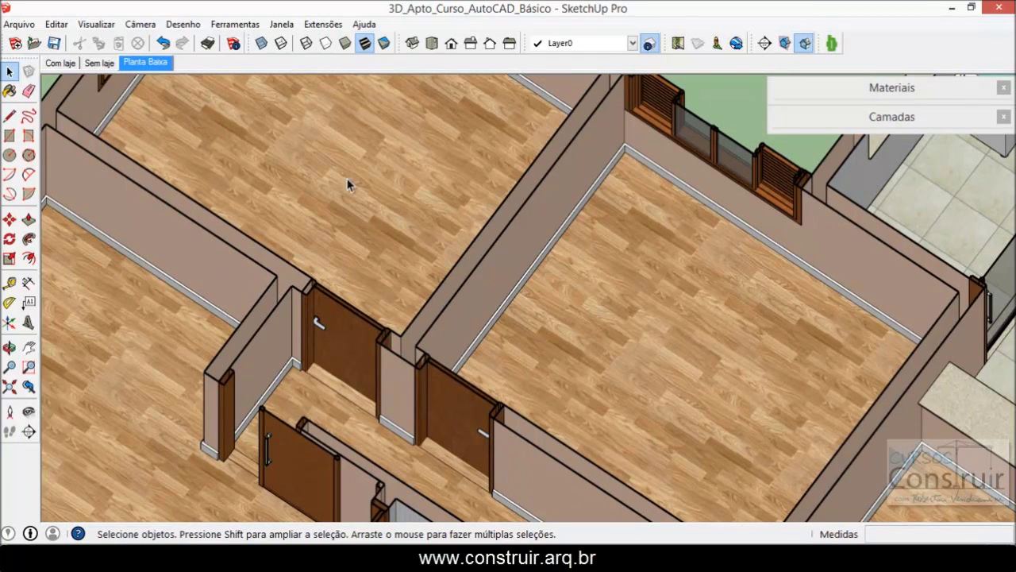
Step: Switch to the CAD_Básico_Apto drawing in AutoCAD and view the Dormitório 02 door opening
mouse_move(291, 558)
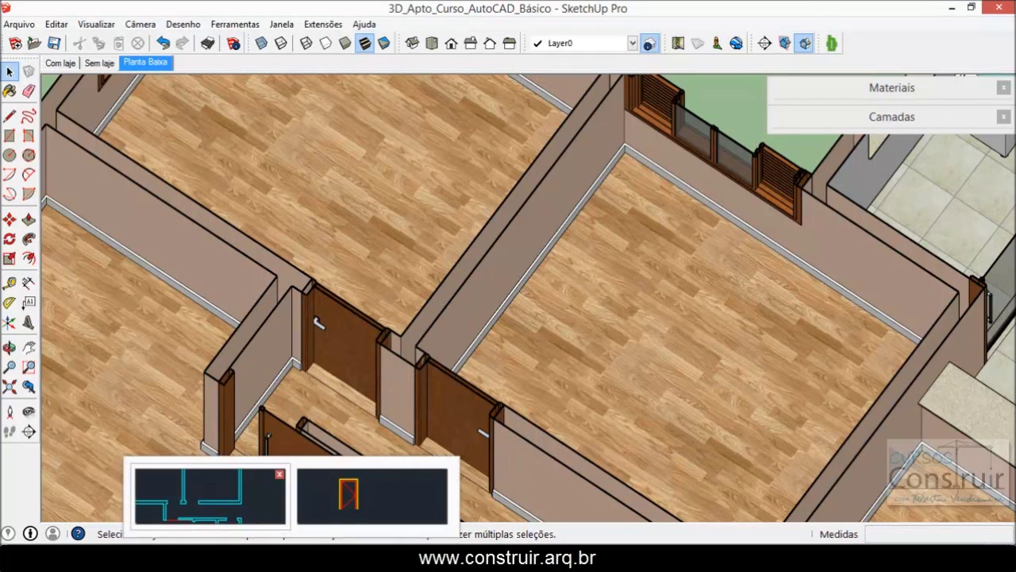
left_click(213, 497)
scroll(360, 282, "down", 2)
scroll(430, 280, "up", 2)
scroll(429, 282, "up", 2)
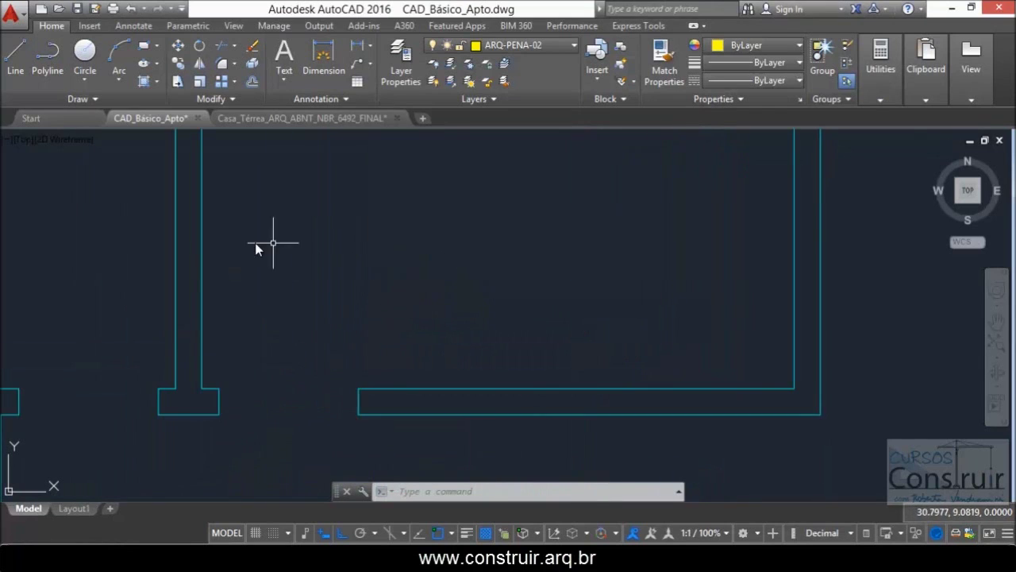
Step: Switch to the Acrobat Reader floor plan and check how the Dormitório 02 door leaf and opening are drawn and dimensioned
left_click(264, 557)
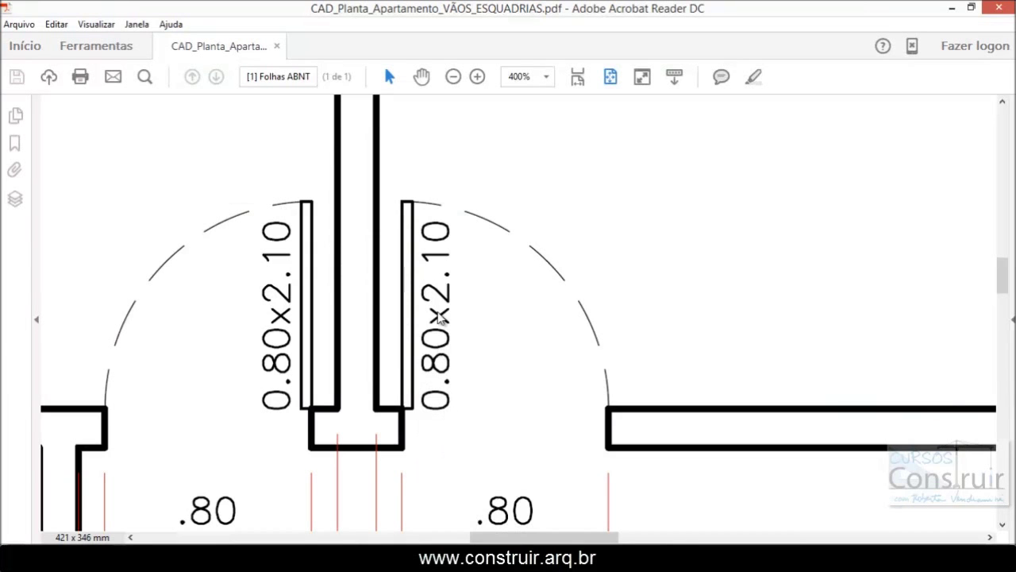
mouse_move(464, 247)
scroll(401, 301, "down", 1)
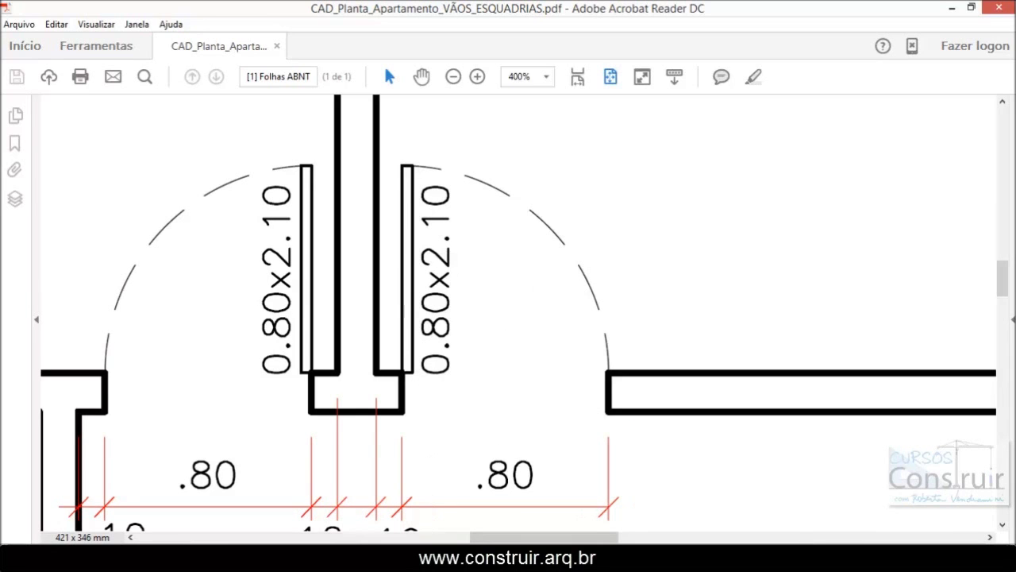
Step: Switch back to the CAD_Básico_Apto drawing in AutoCAD and make ARQ-ESQ-02 the current layer
scroll(306, 393, "down", 2)
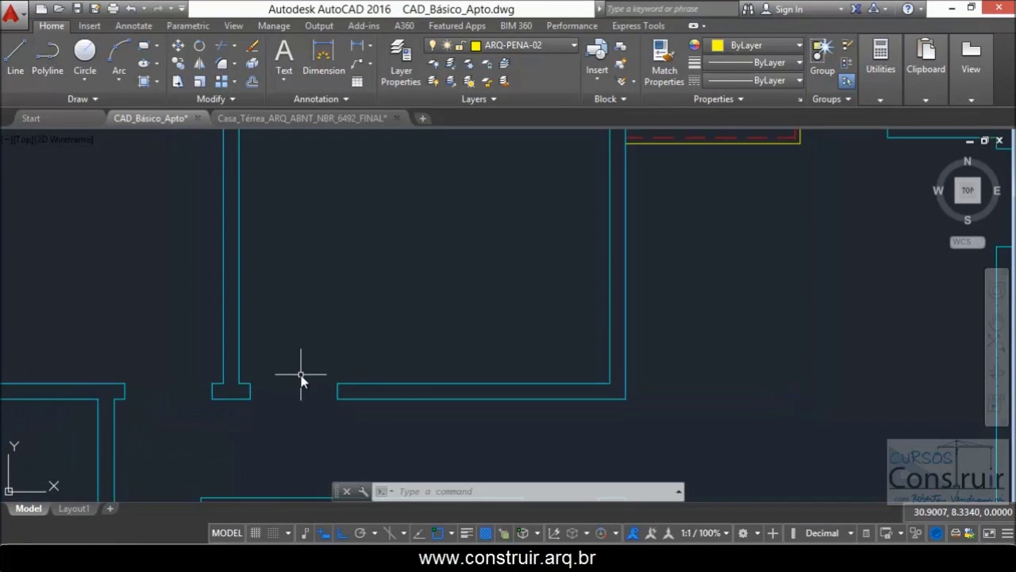
scroll(183, 373, "up", 2)
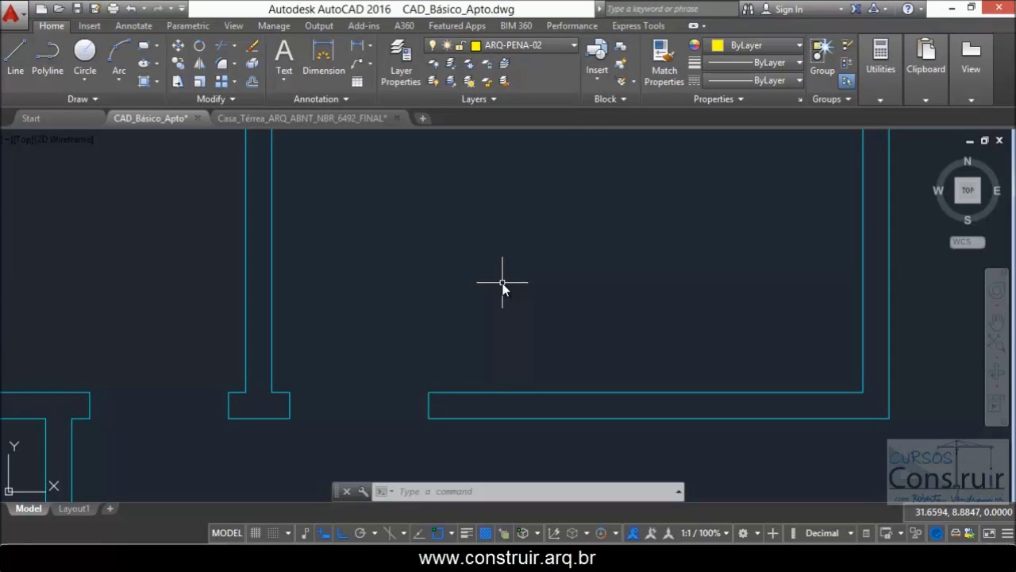
left_click(540, 46)
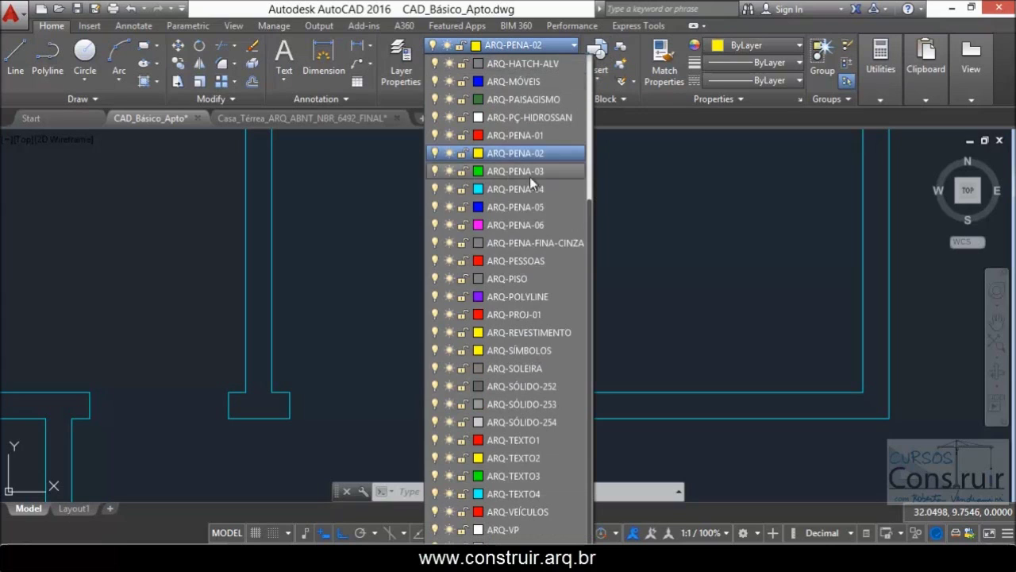
left_click_drag(589, 208, 581, 127)
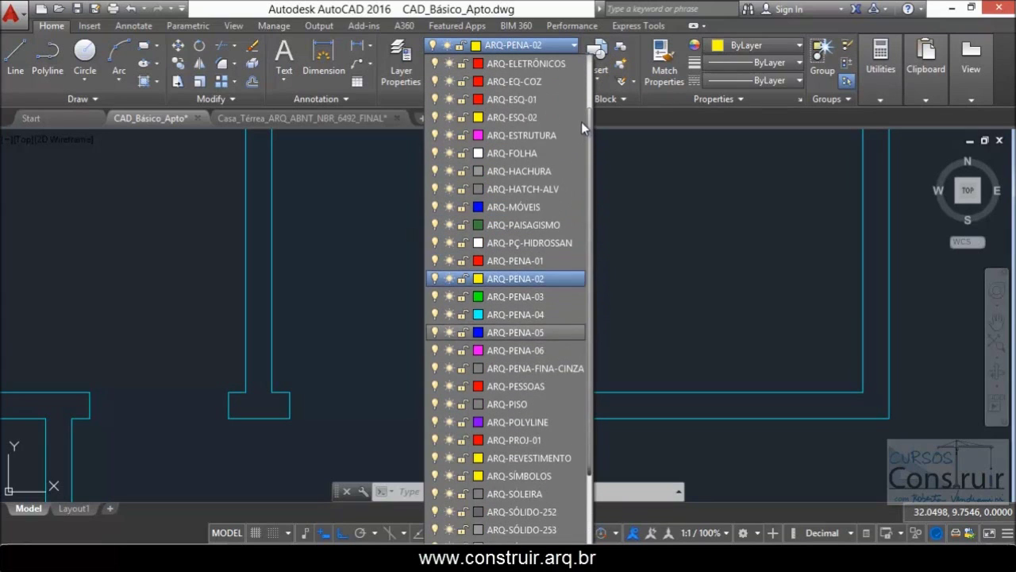
left_click(502, 116)
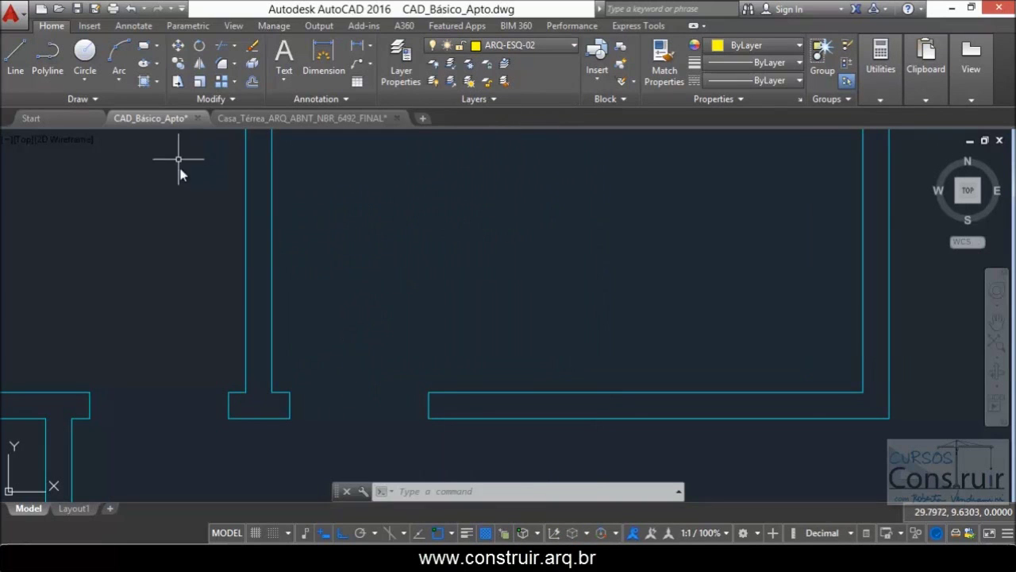
Step: Draw the Dormitório 02 door leaf as a .035 by .8 rectangle rising from the inner corner of the hinge-side wall stub
type("REC")
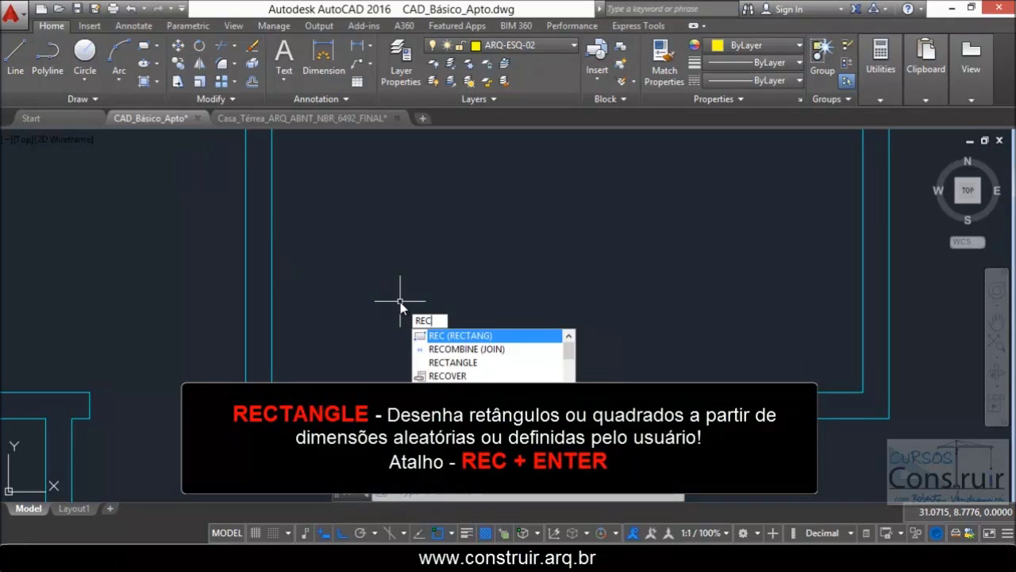
key("Return")
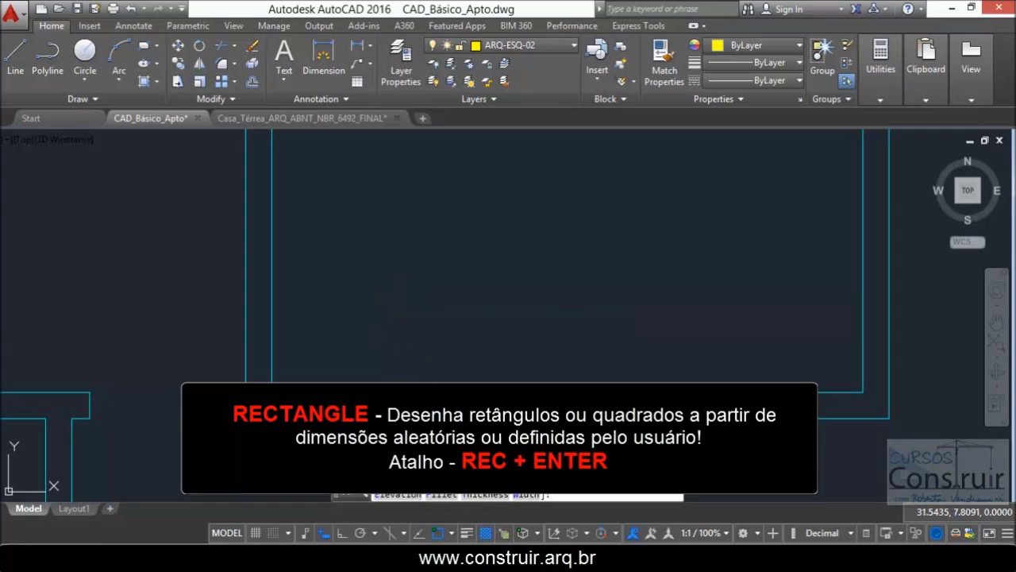
scroll(302, 410, "up", 5)
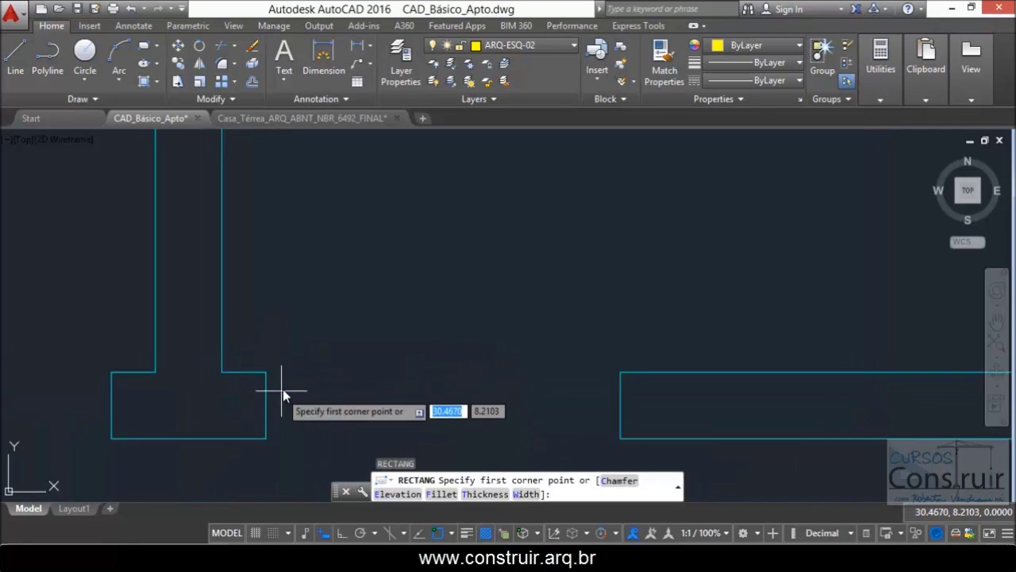
left_click(266, 375)
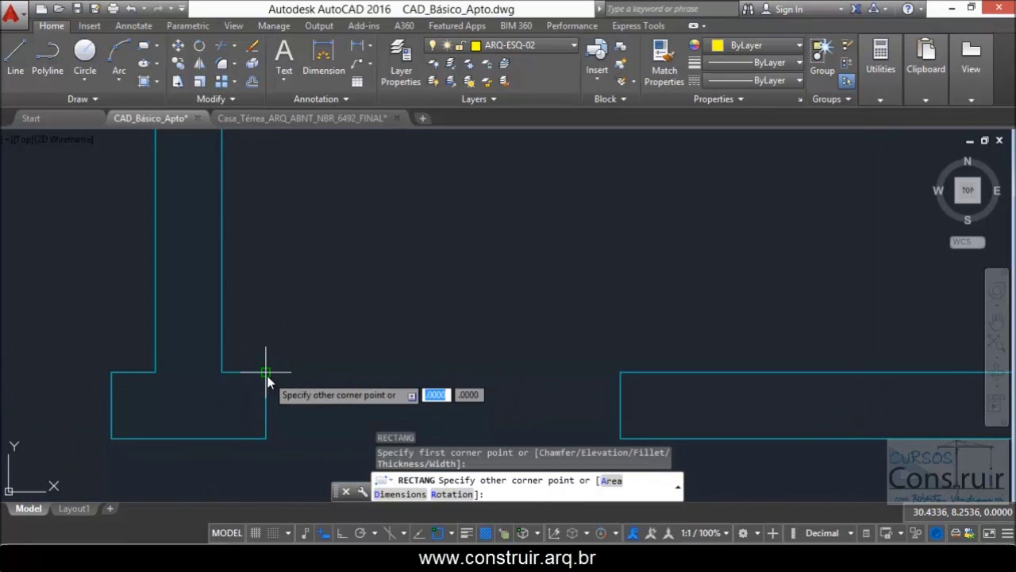
scroll(341, 367, "down", 2)
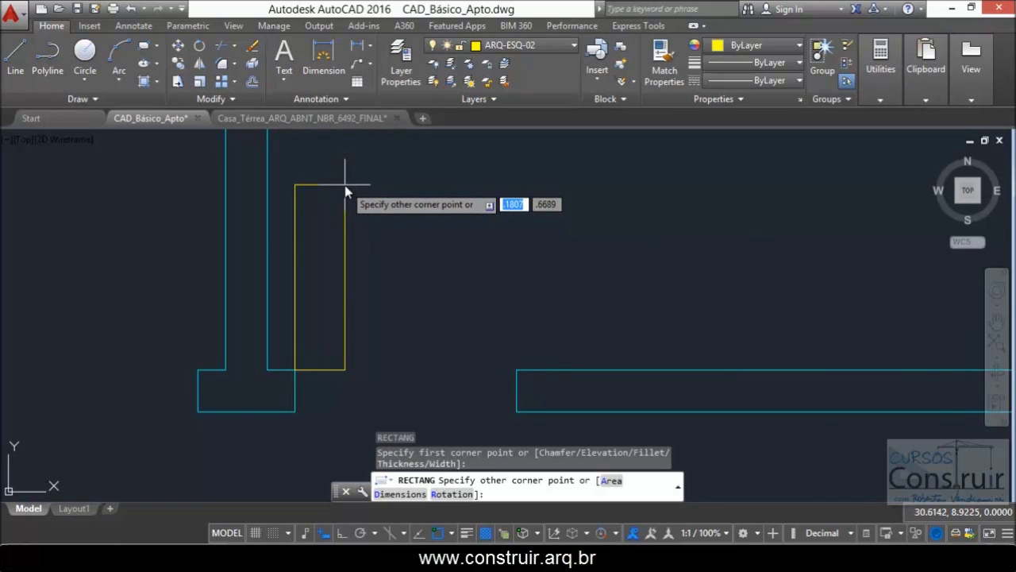
type(".035")
key("Tab")
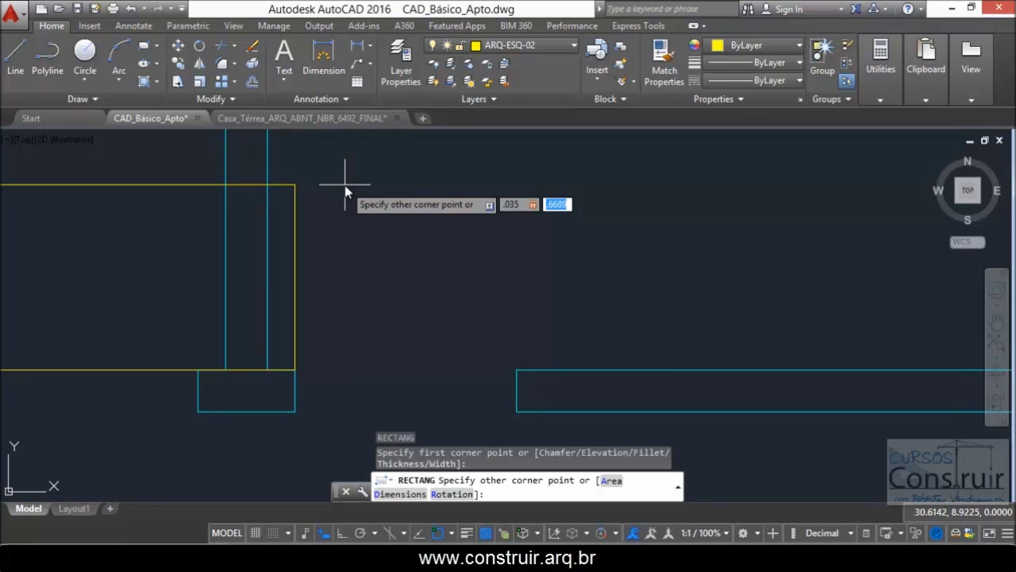
type(".8")
key("Return")
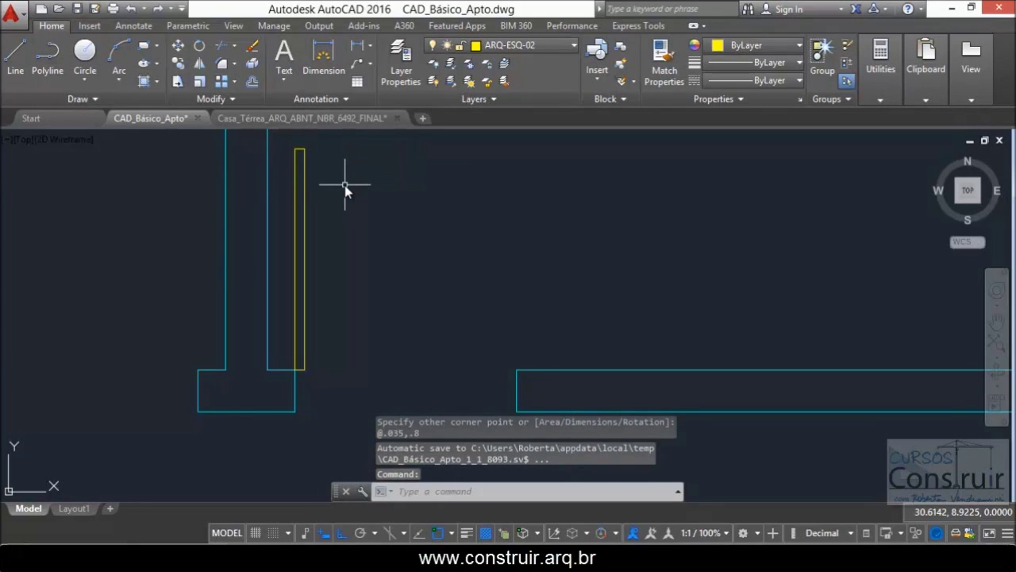
Step: Make ARQ-ESQ-01 the current layer
scroll(273, 346, "down", 3)
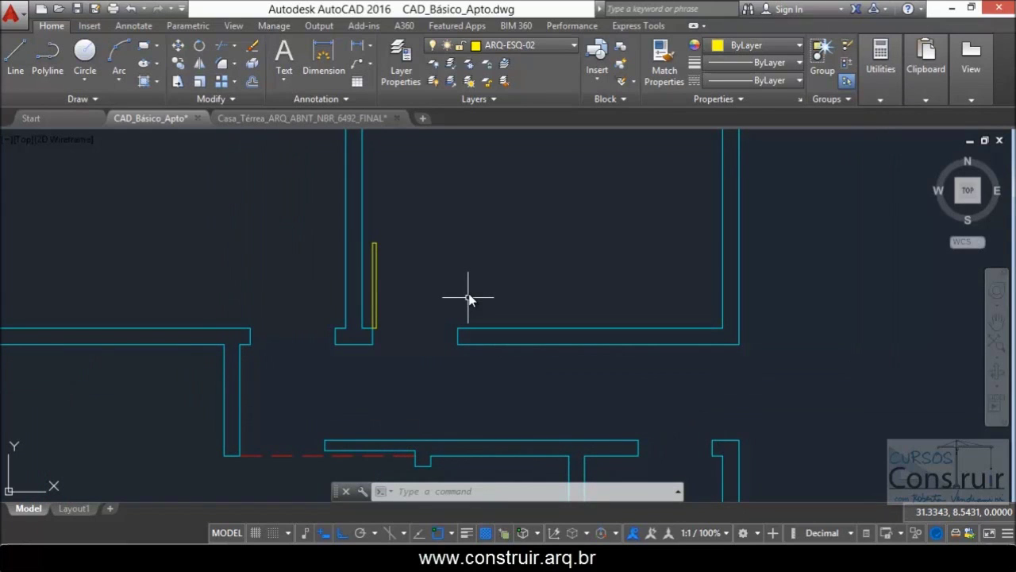
left_click(574, 46)
scroll(572, 111, "up", 3)
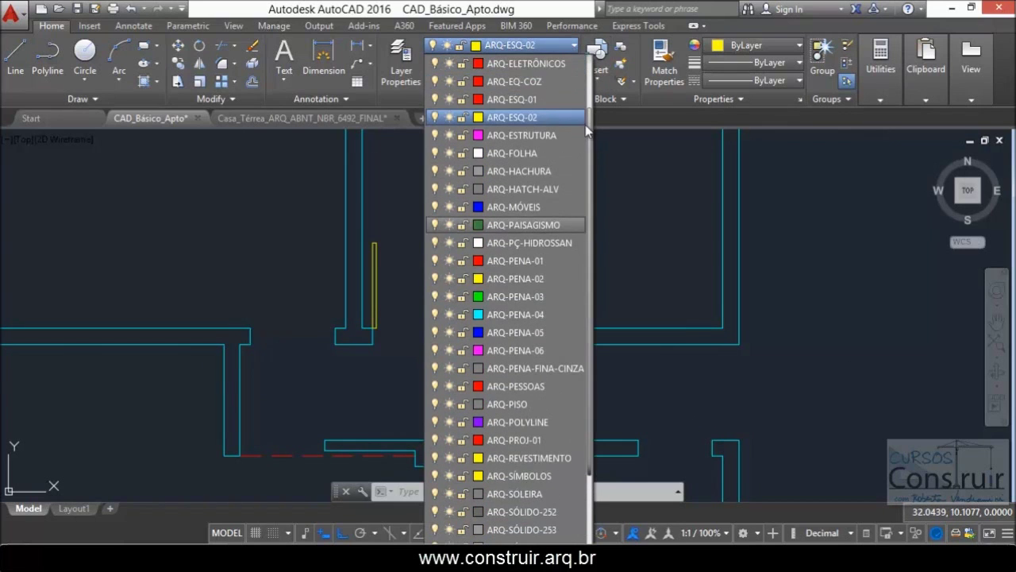
left_click(513, 100)
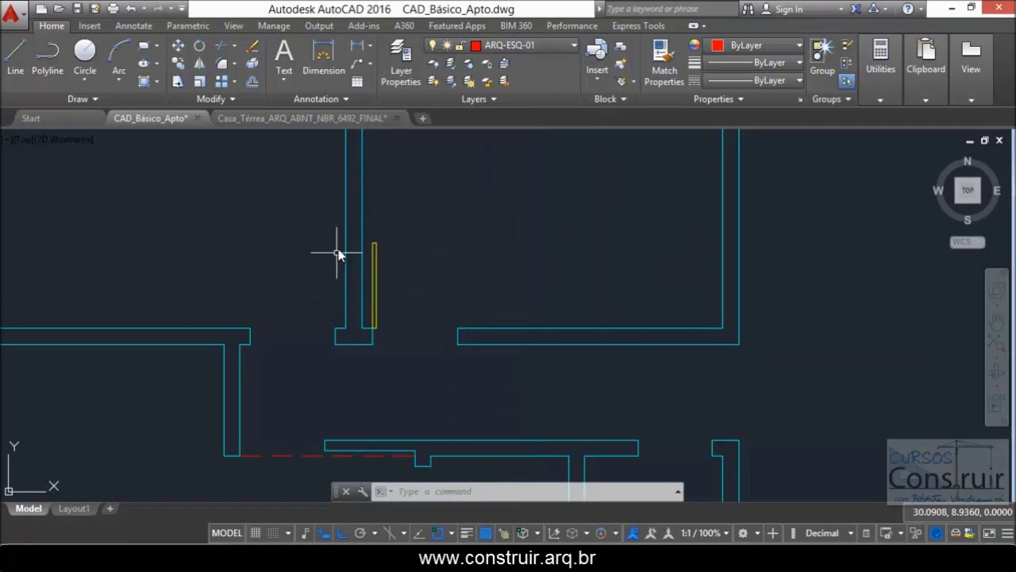
left_click(119, 79)
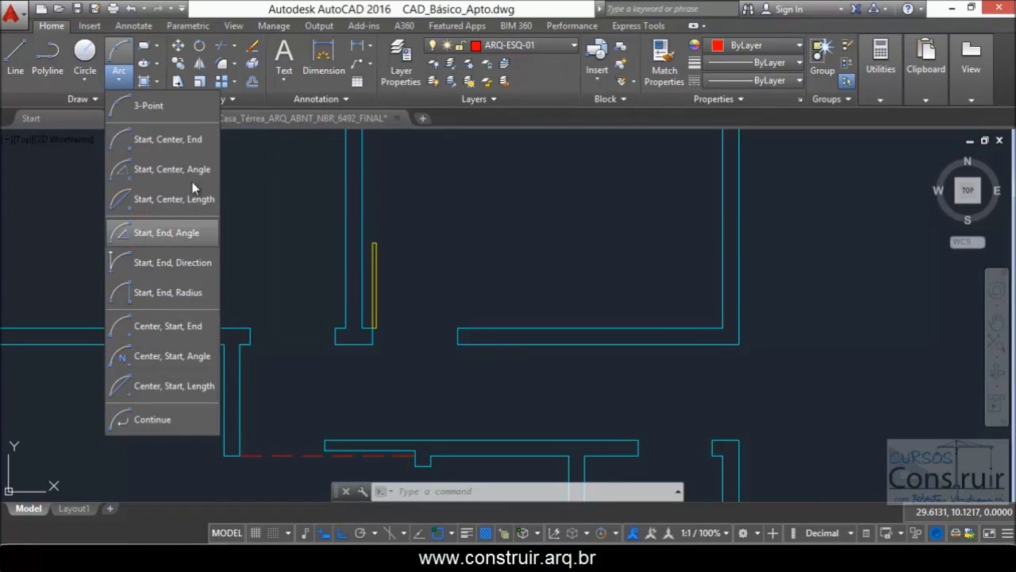
left_click(265, 169)
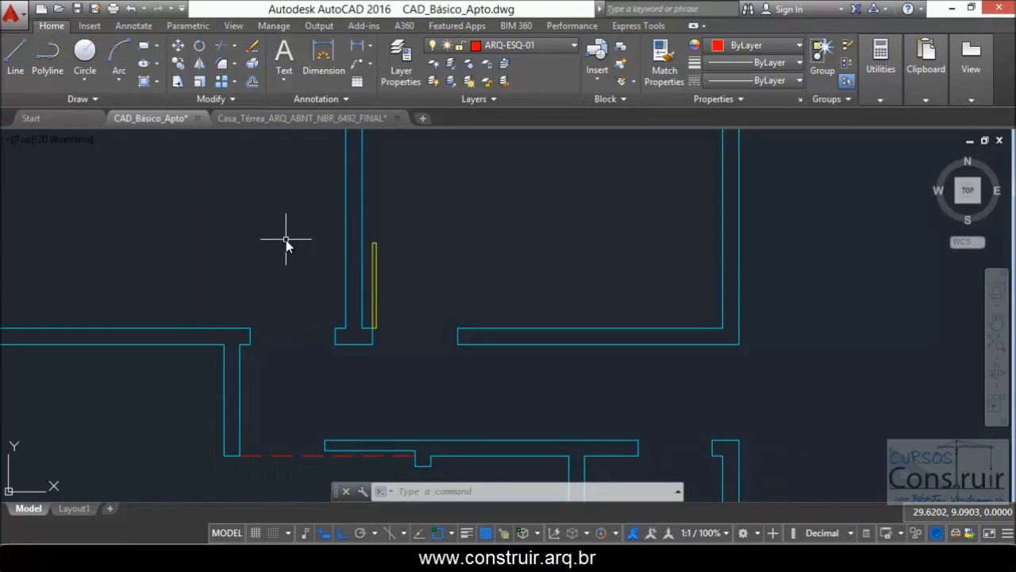
Step: Draw a trial circle of radius .8 centred on the door leaf's outer hinge corner, and undo it
type("C")
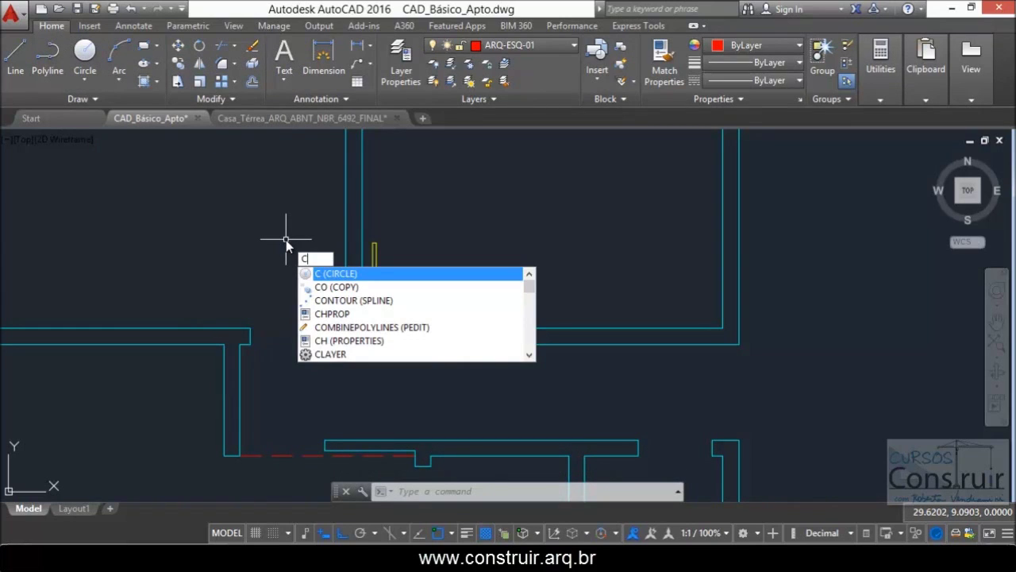
left_click(343, 275)
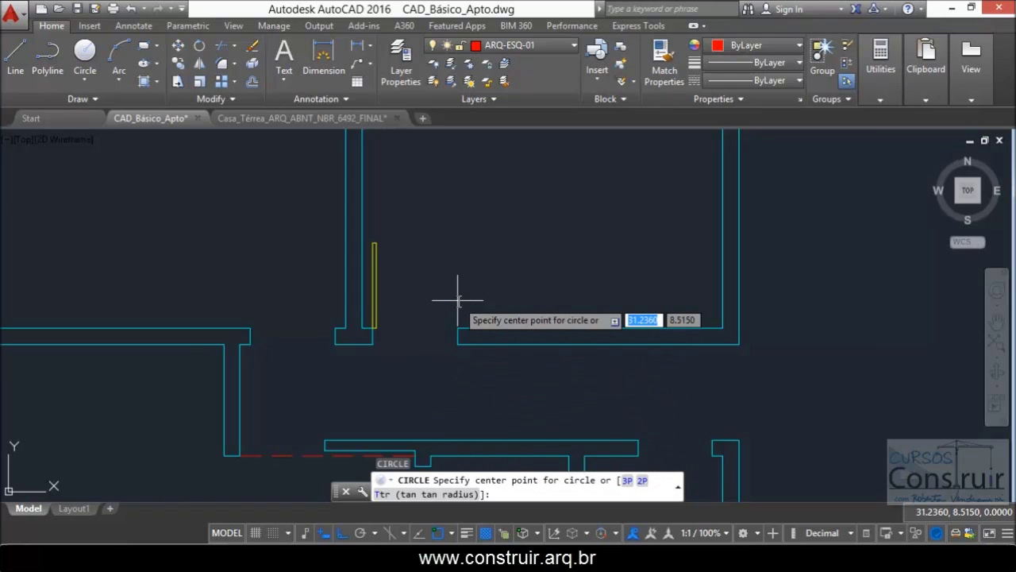
scroll(457, 301, "up", 2)
scroll(330, 345, "up", 2)
scroll(298, 340, "up", 1)
scroll(338, 332, "up", 1)
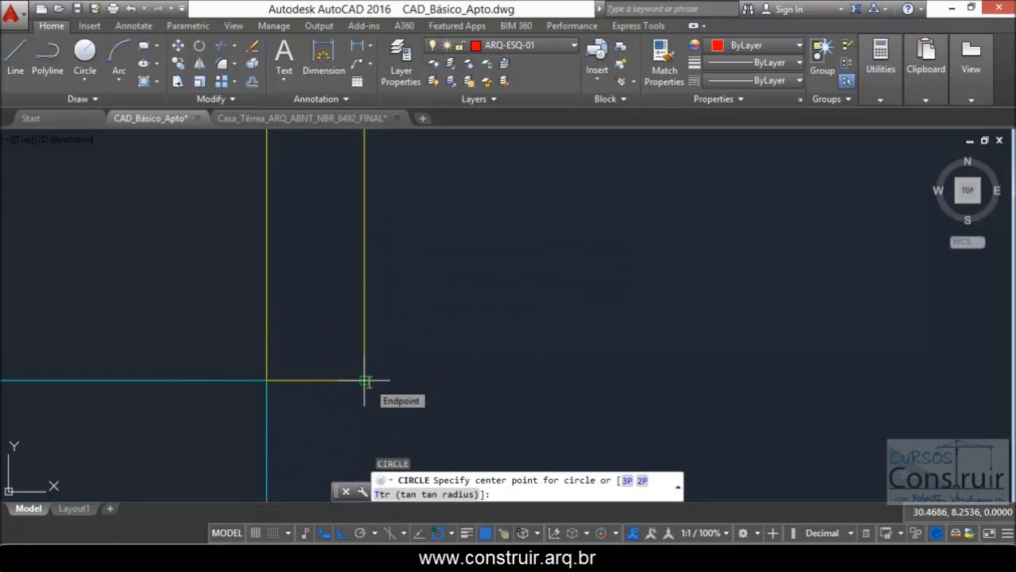
left_click(266, 381)
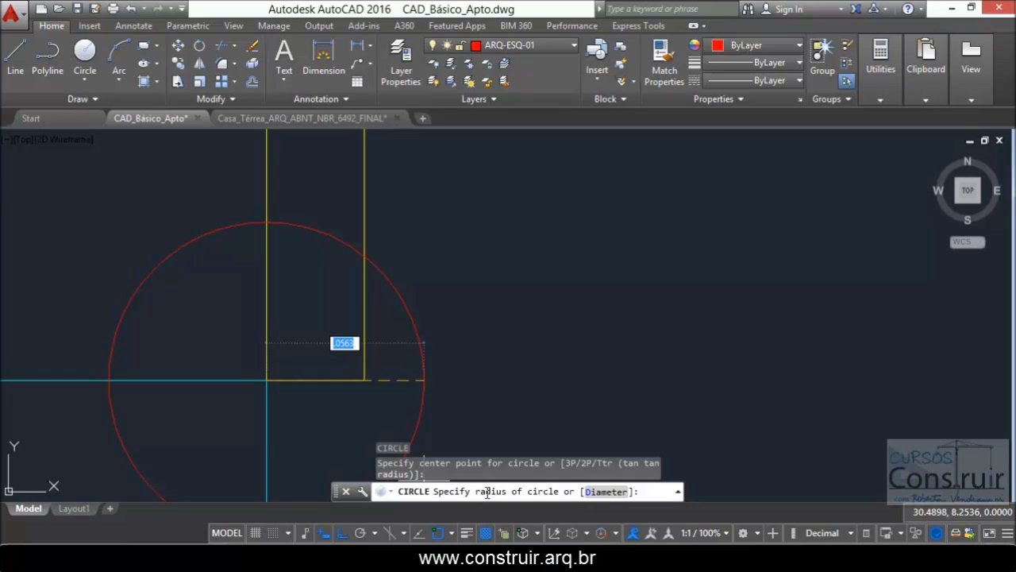
scroll(398, 392, "down", 10)
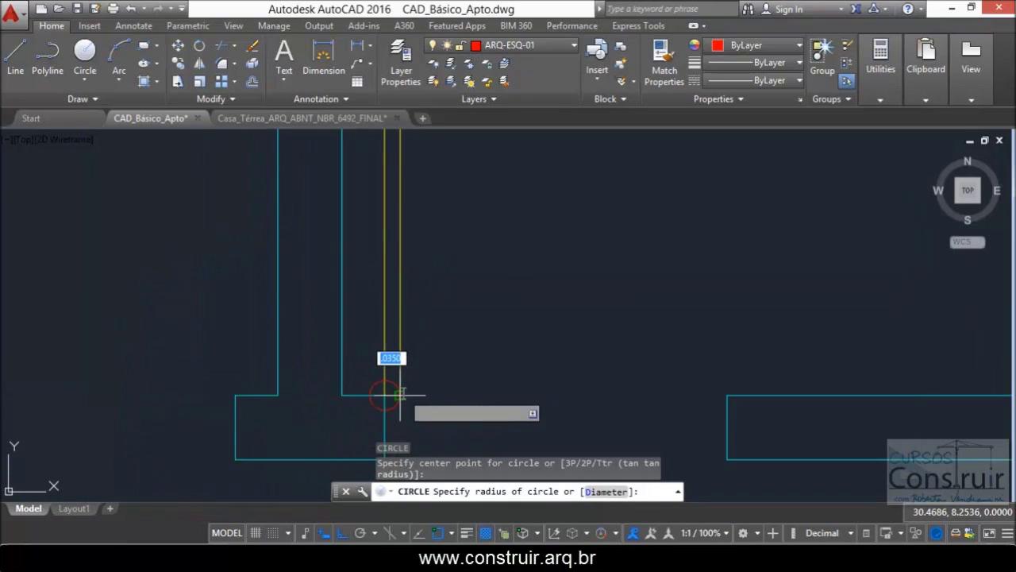
type(".8")
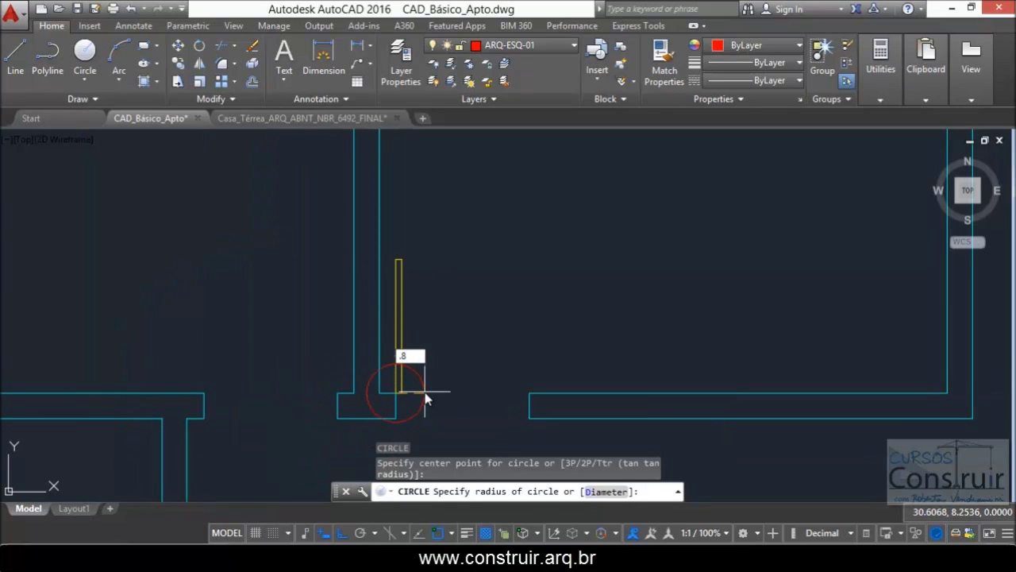
key("Return")
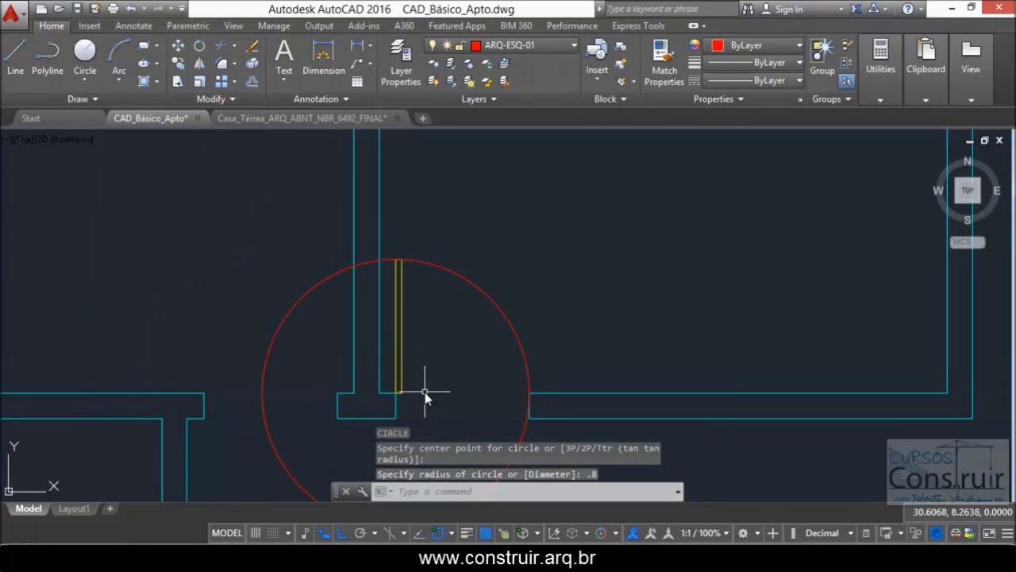
left_click(133, 14)
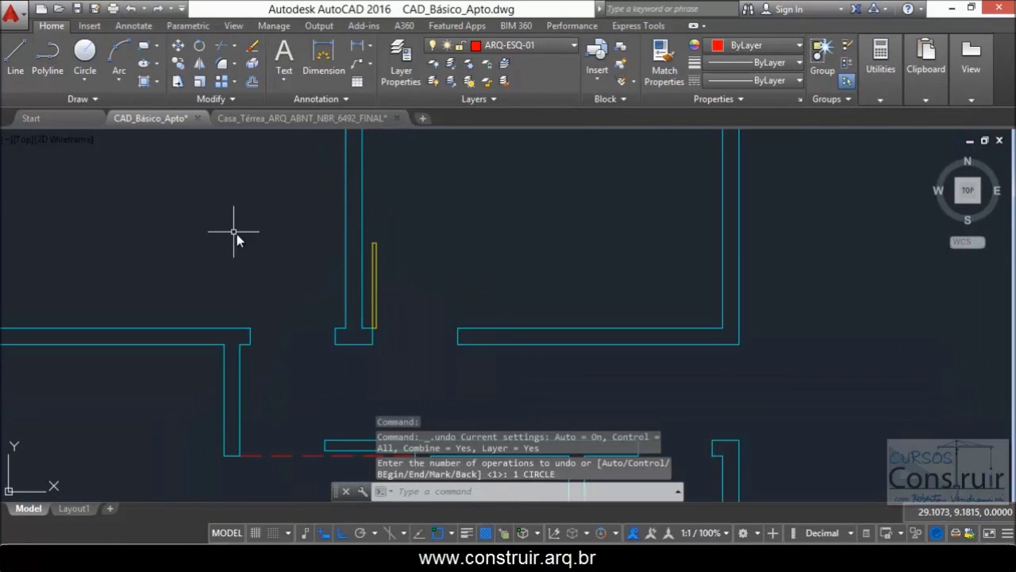
Step: Draw a circle centred on the door leaf's hinge corner, with its radius picked at the inner corner of the opposite jamb
type("c")
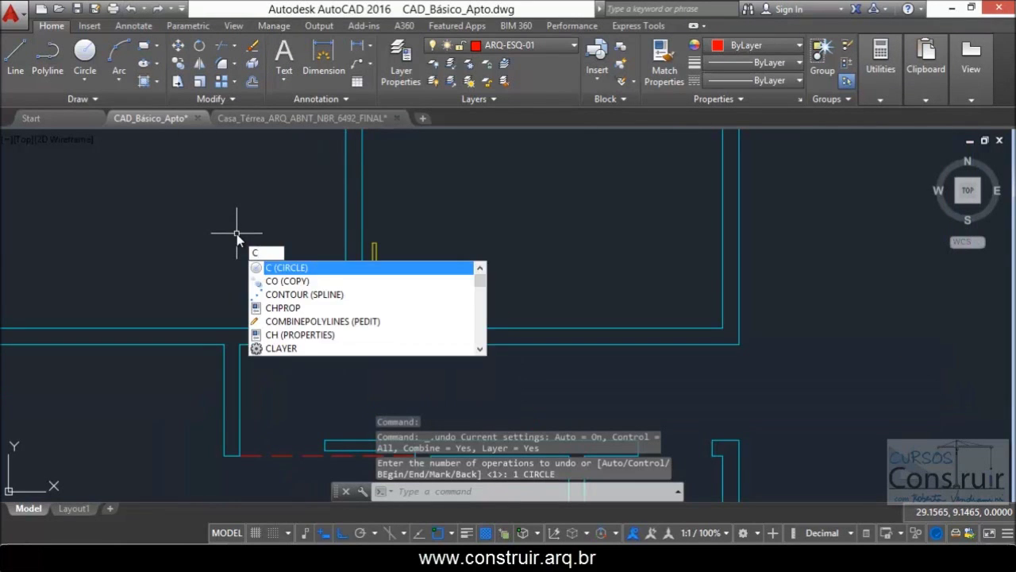
key("Return")
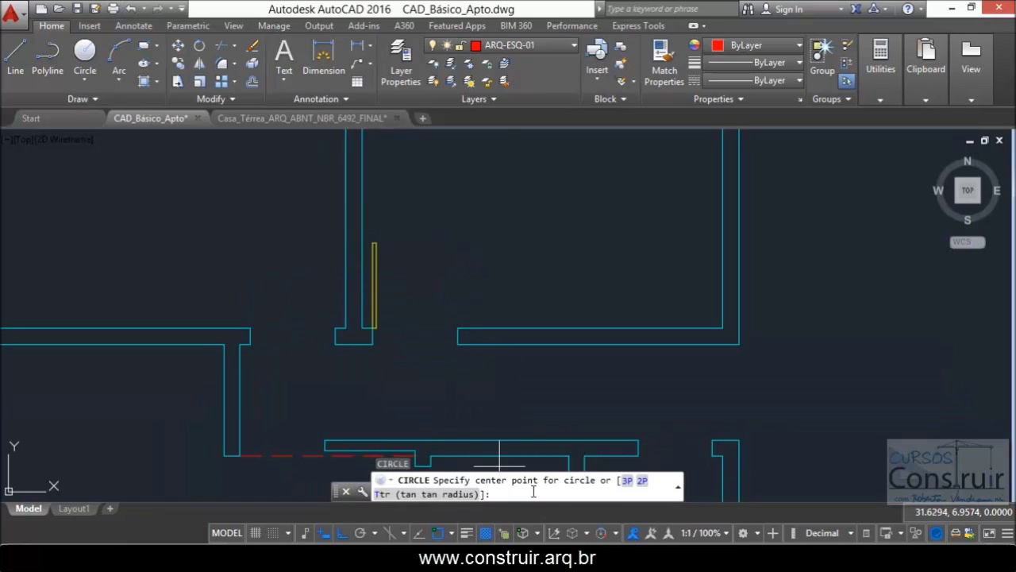
scroll(381, 333, "up", 5)
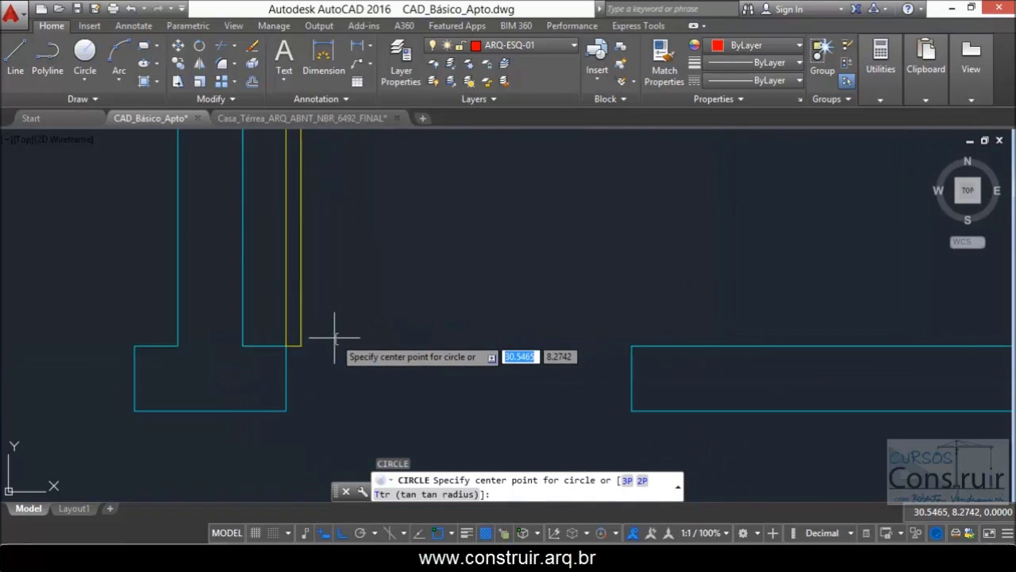
scroll(257, 349, "up", 2)
left_click(257, 347)
scroll(260, 348, "down", 2)
scroll(267, 349, "down", 4)
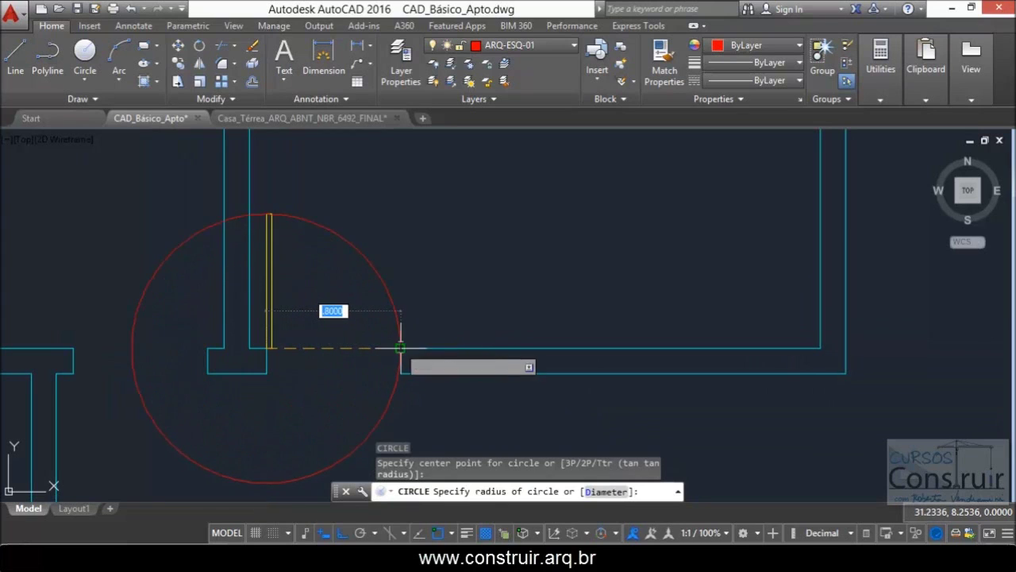
scroll(428, 349, "up", 5)
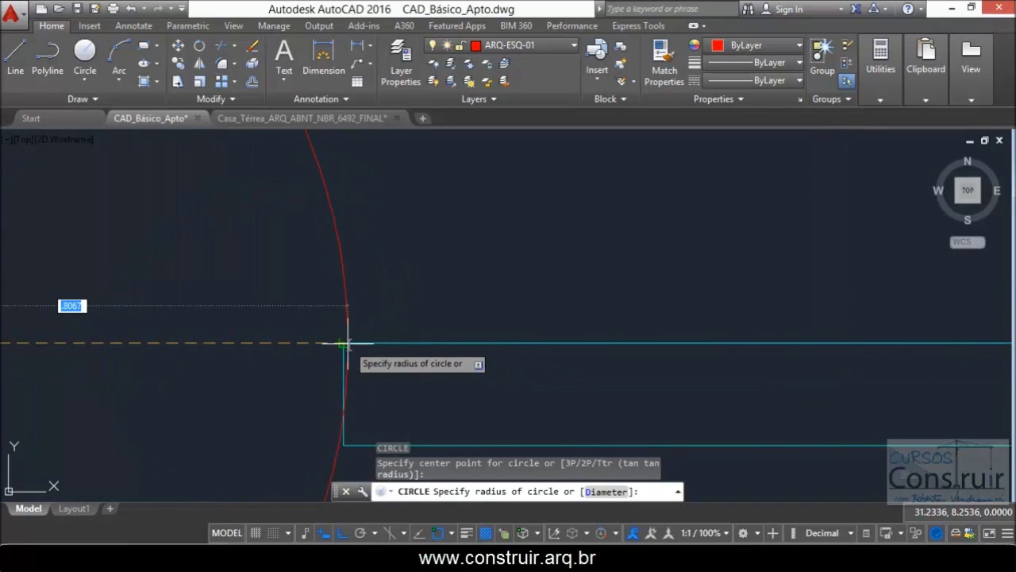
scroll(408, 413, "down", 5)
scroll(270, 258, "up", 5)
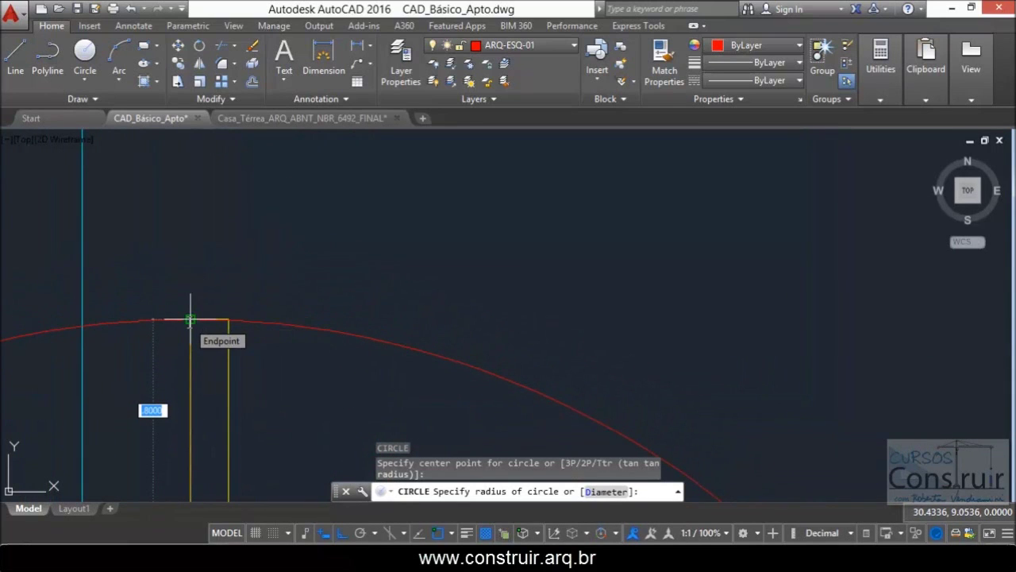
scroll(190, 320, "up", 4)
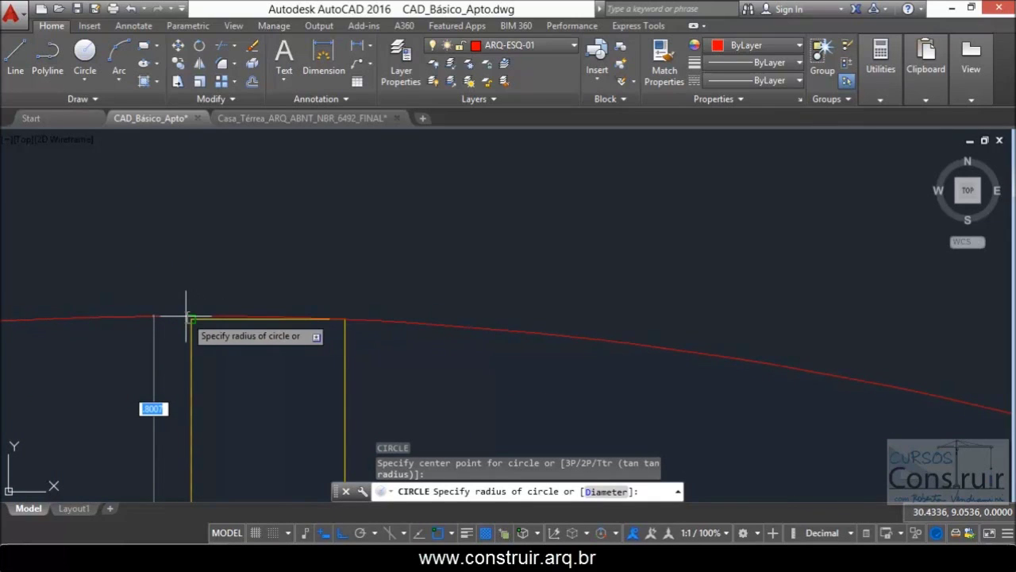
scroll(220, 280, "down", 5)
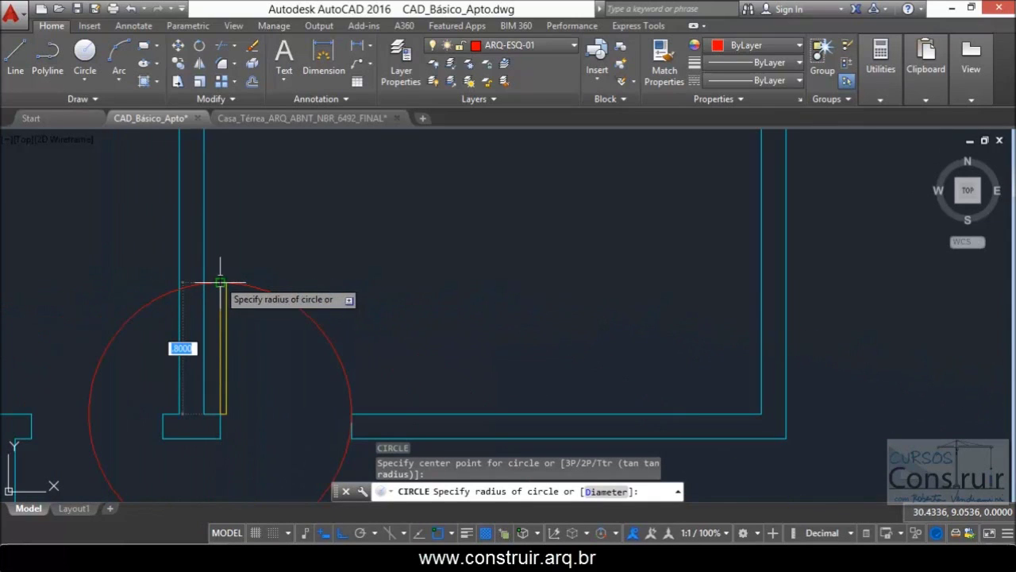
left_click(351, 414)
Step: Trim the circle using the door leaf and the opposite wall as cutting edges, keeping only the quarter-circle swing arc inside the bedroom
scroll(310, 287, "down", 4)
scroll(215, 302, "up", 2)
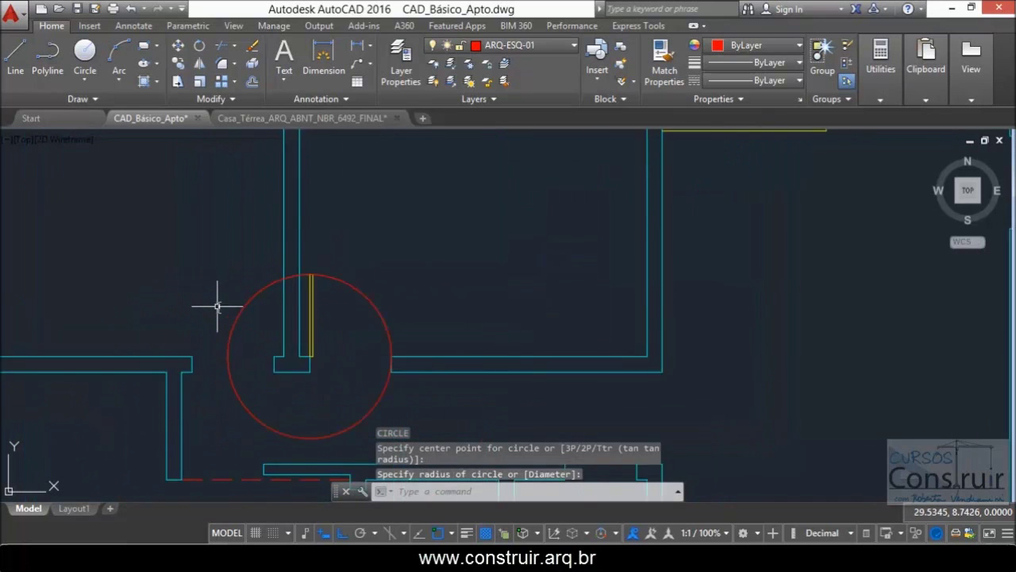
scroll(252, 392, "up", 3)
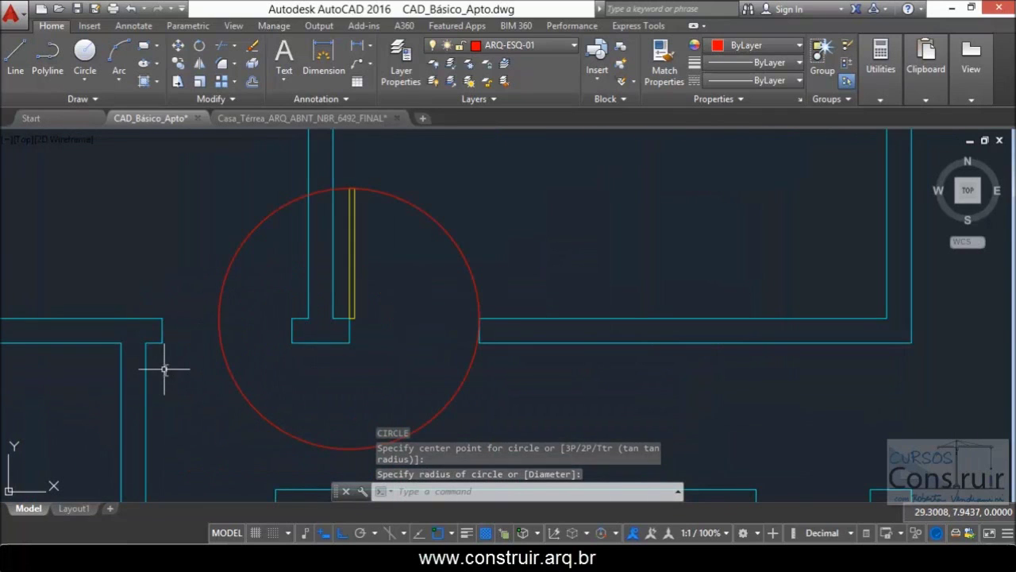
type("tr")
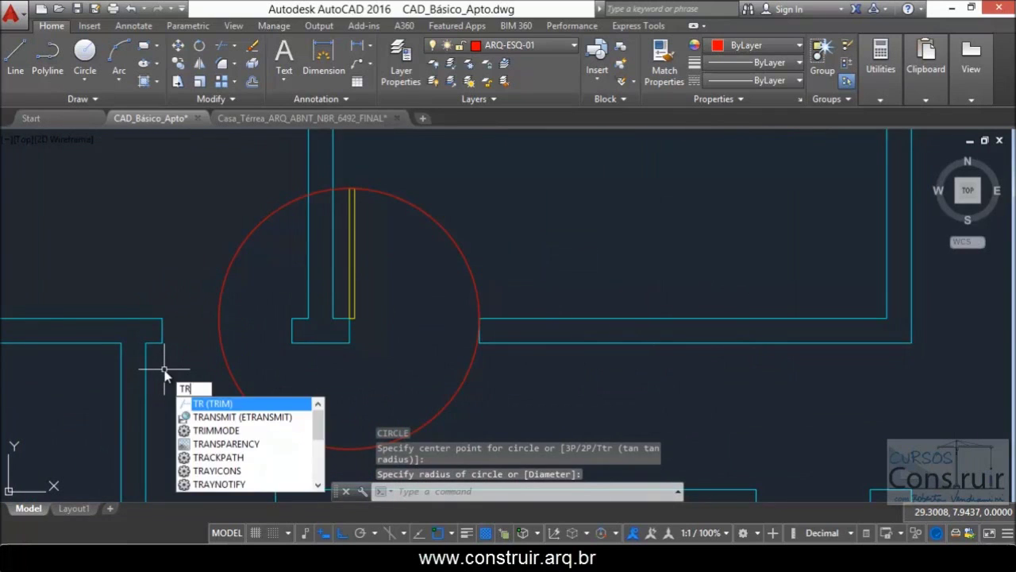
key("Return")
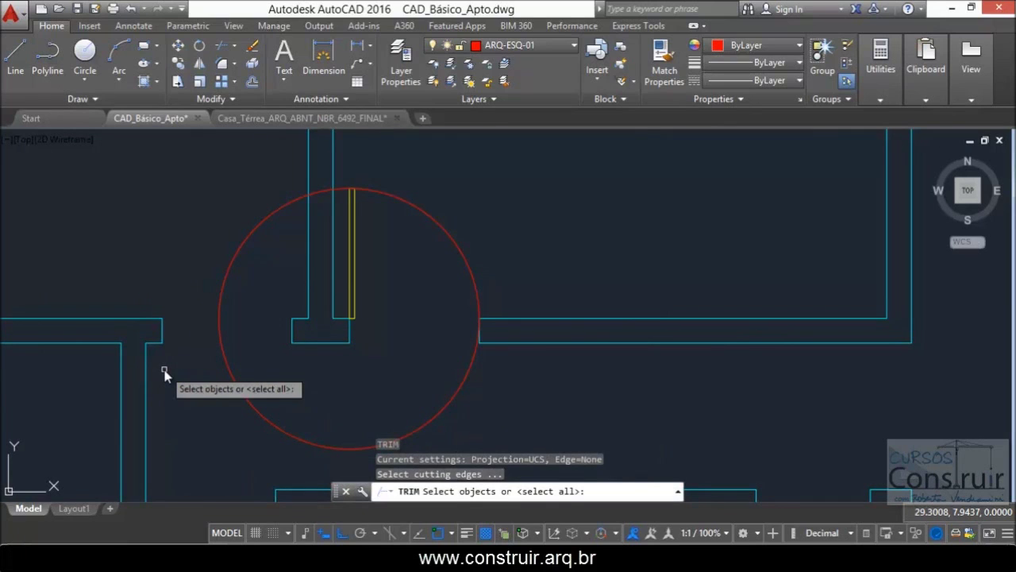
scroll(245, 354, "down", 2)
scroll(460, 288, "up", 2)
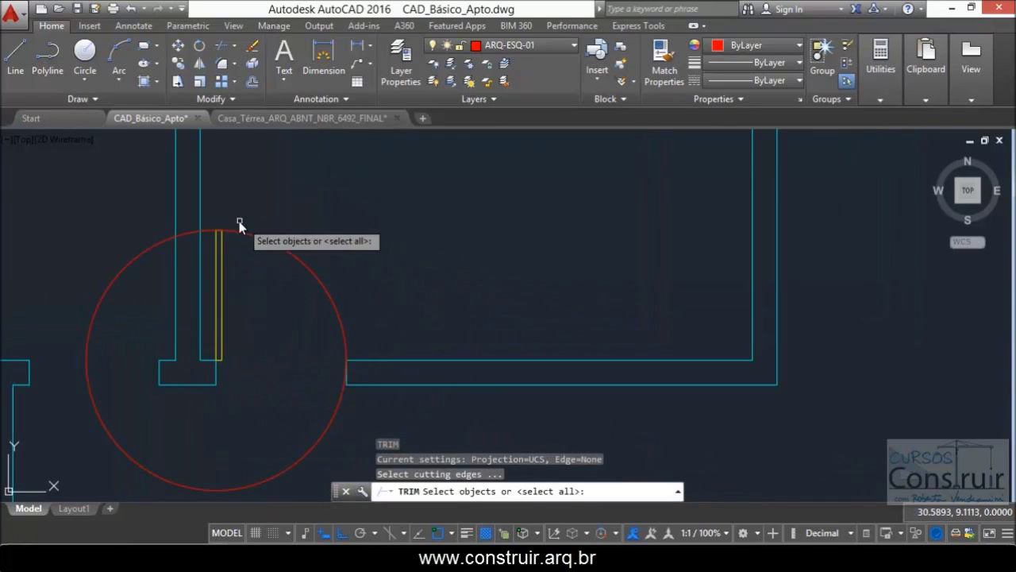
scroll(259, 229, "up", 2)
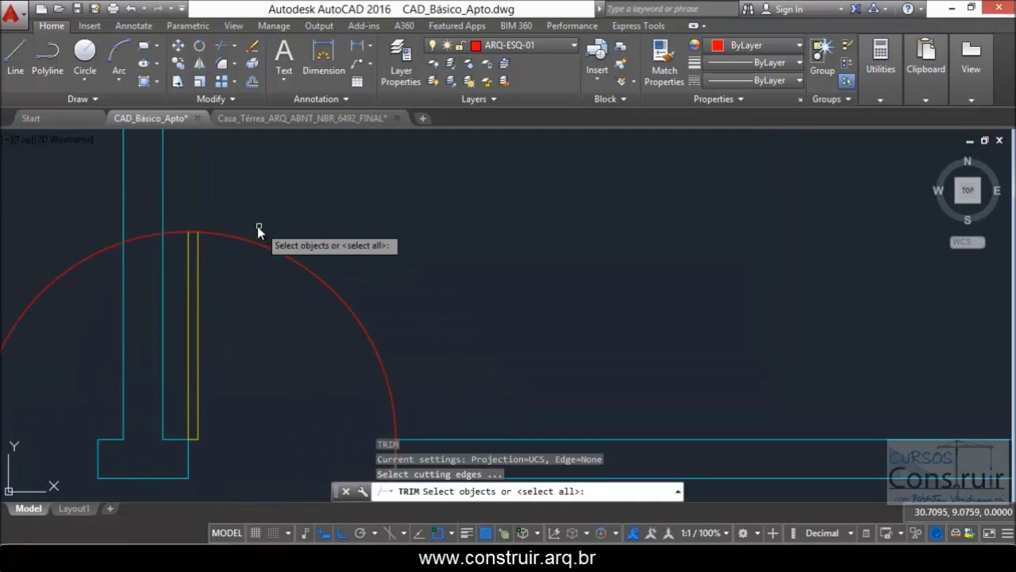
left_click(188, 254)
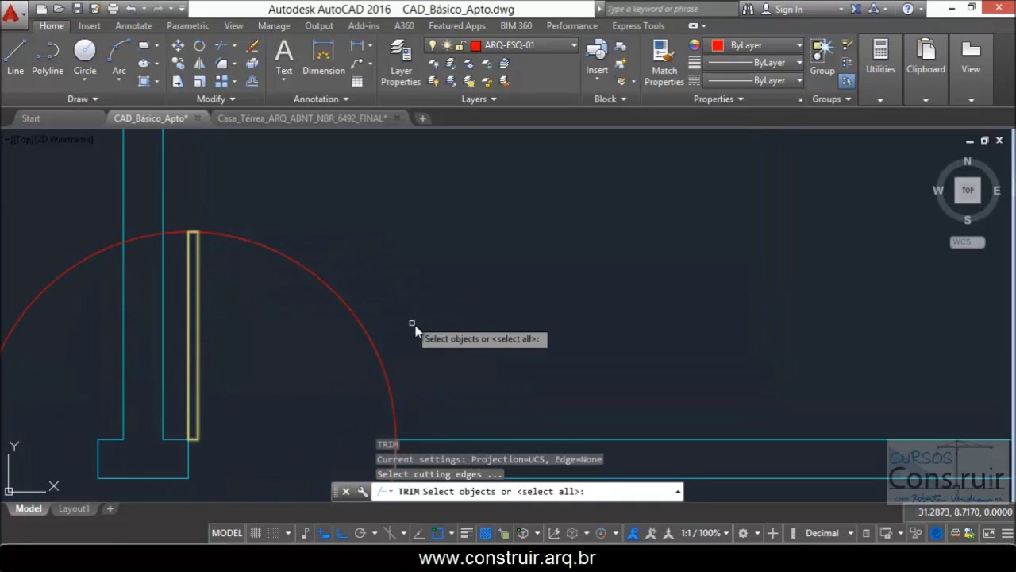
scroll(429, 334, "down", 2)
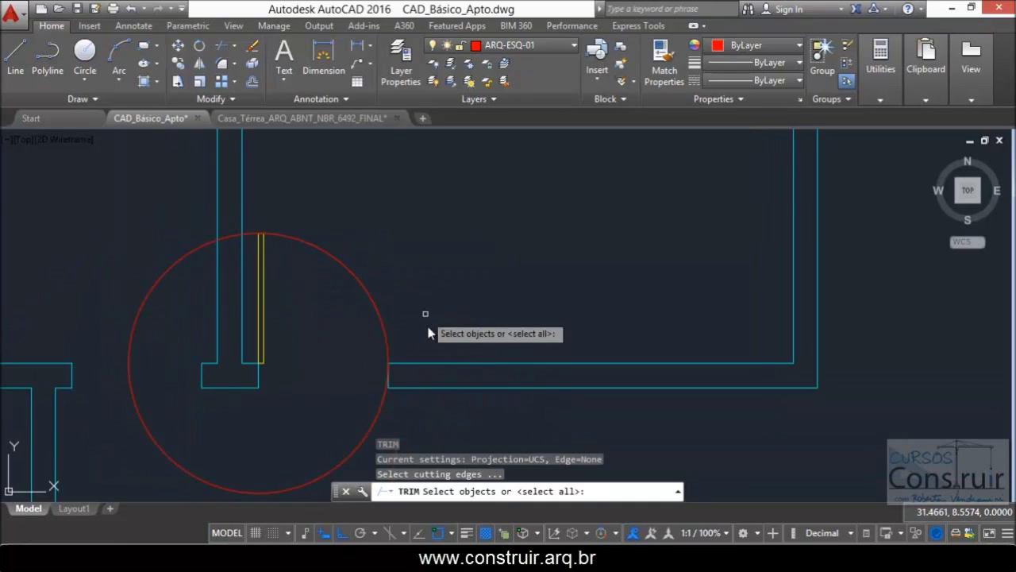
left_click(419, 367)
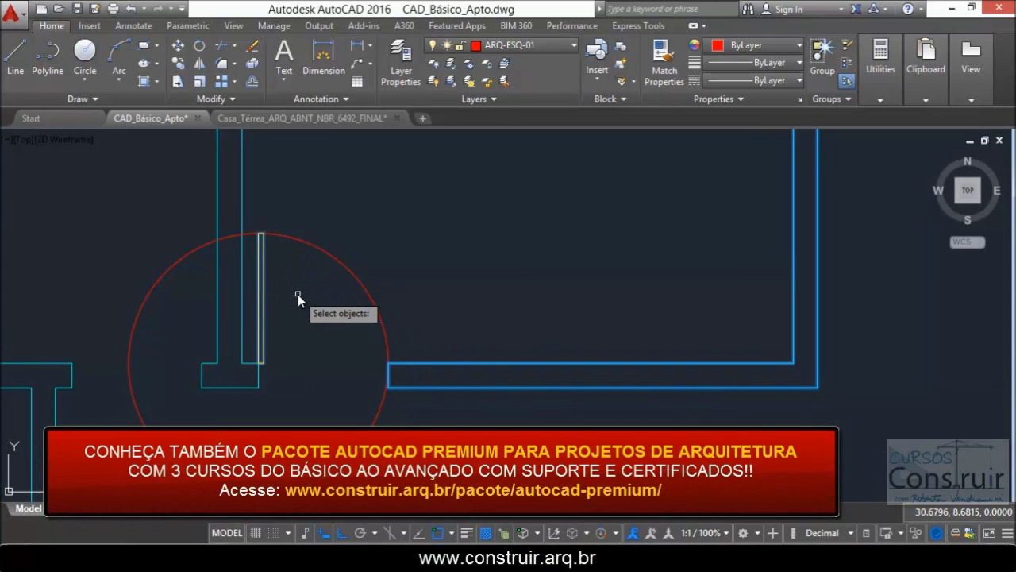
key("Return")
scroll(393, 394, "up", 2)
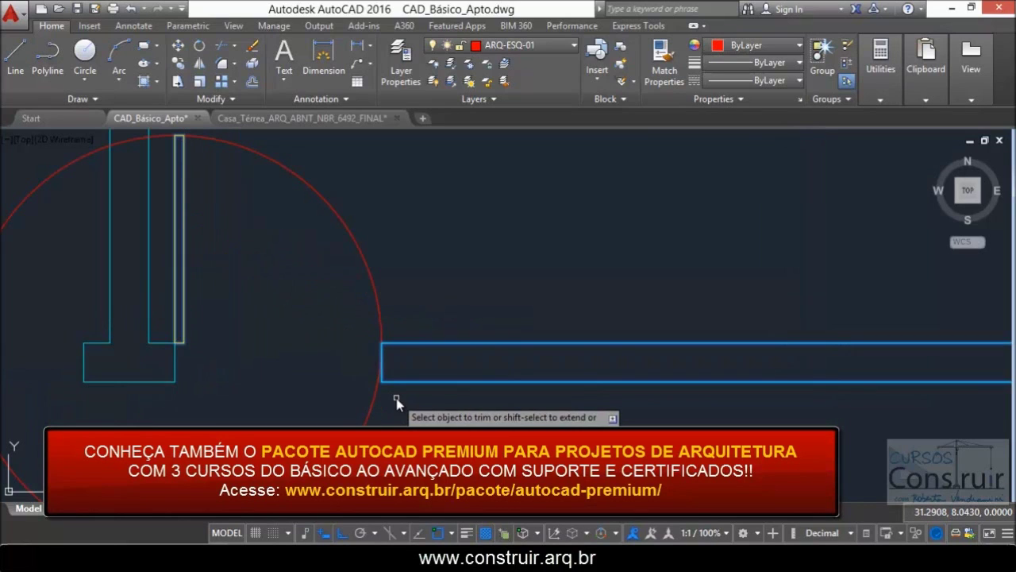
scroll(371, 401, "down", 2)
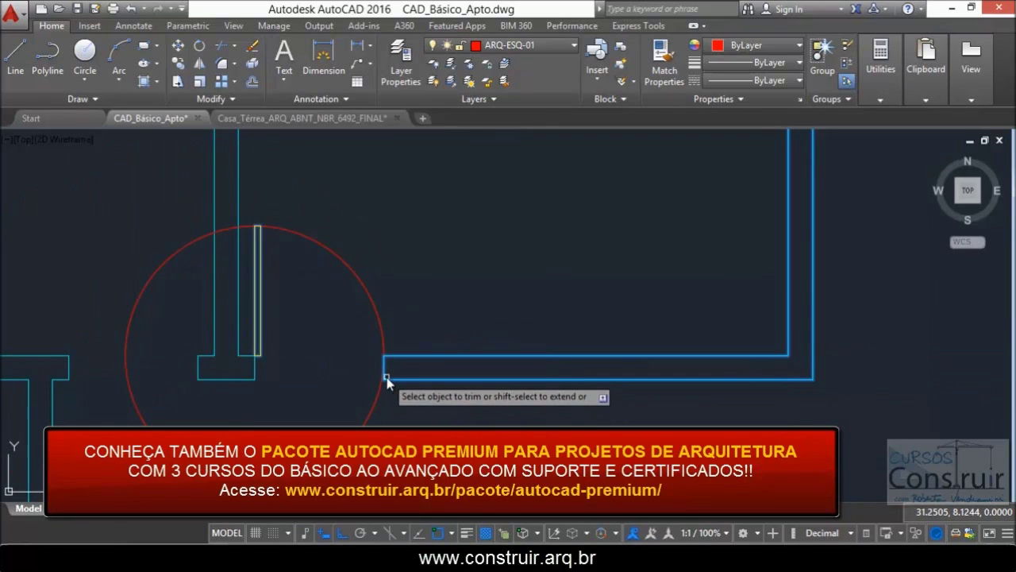
left_click(166, 263)
key("Return")
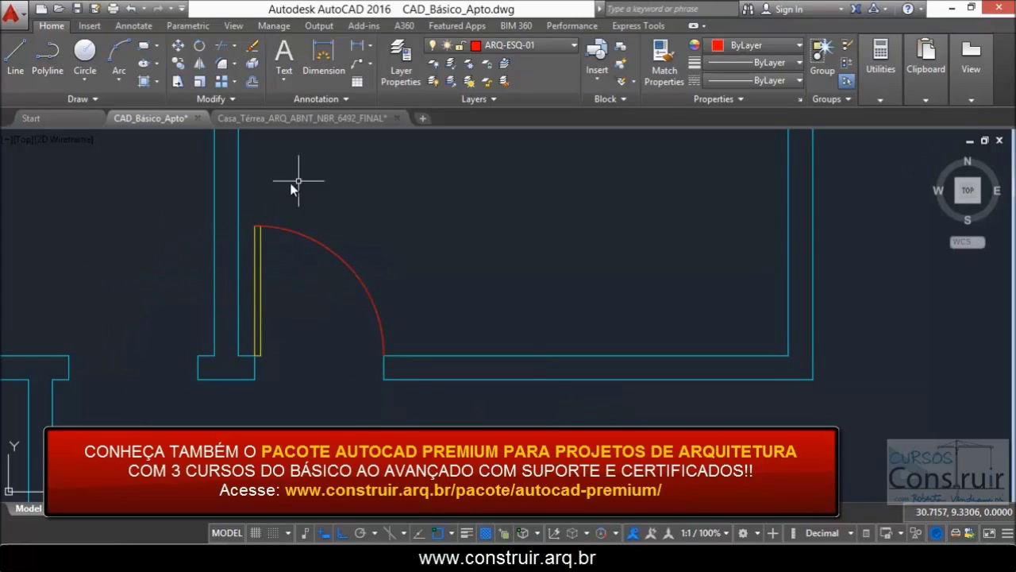
Step: Set the linetype of the door's swing arc to HIDDEN
left_click(290, 230)
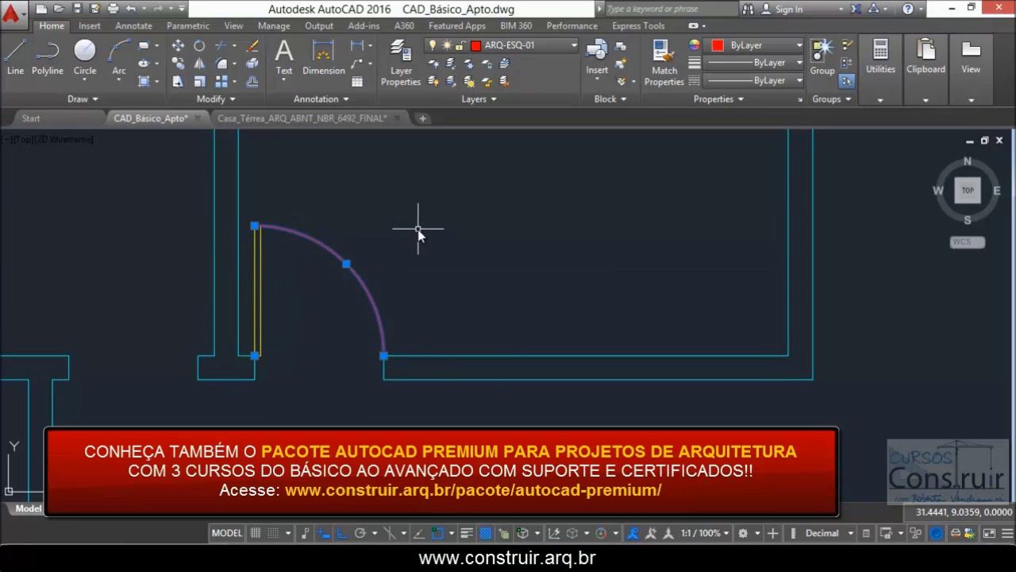
key("Escape")
scroll(324, 265, "up", 2)
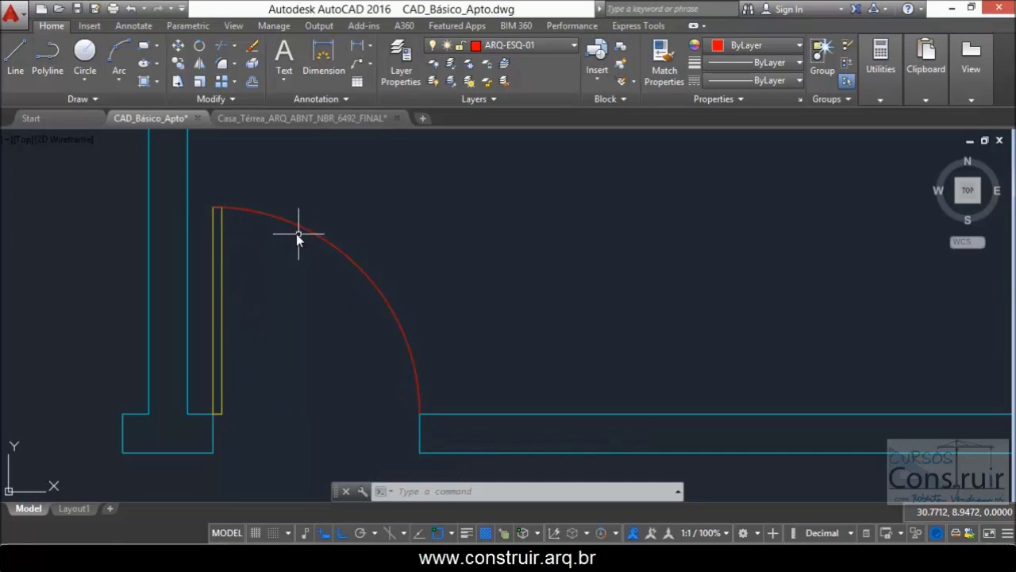
left_click(317, 236)
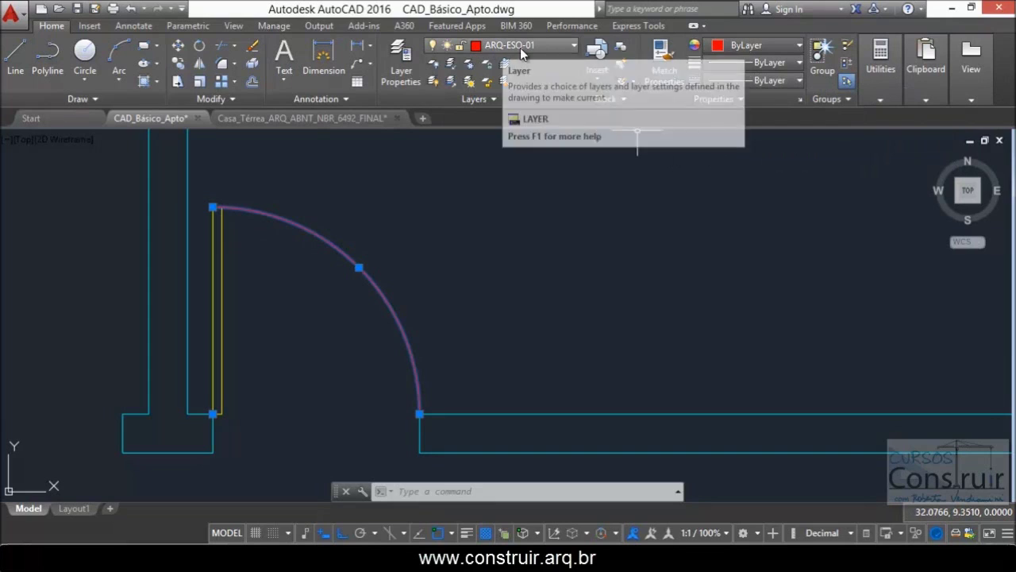
left_click(800, 81)
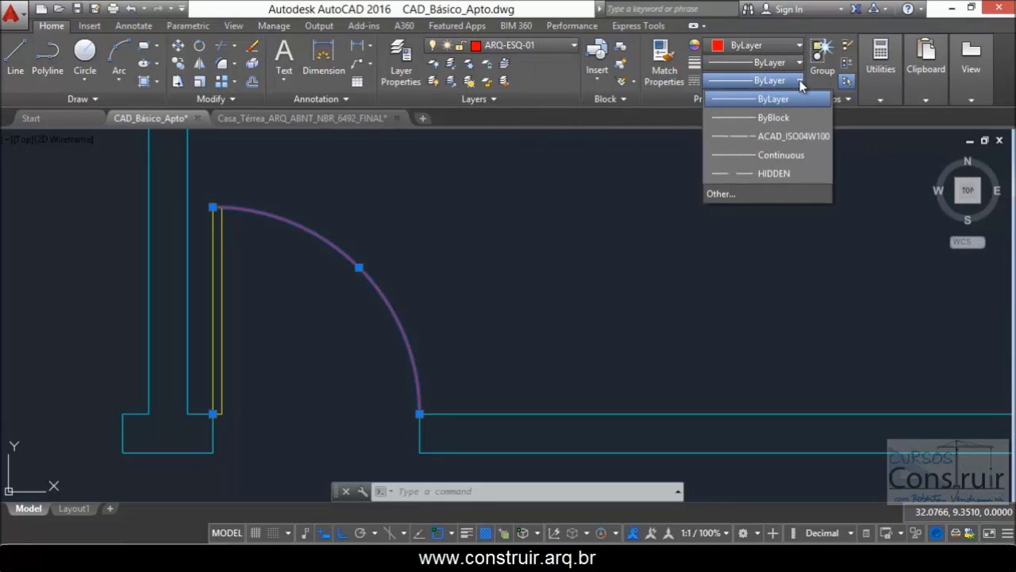
left_click(770, 172)
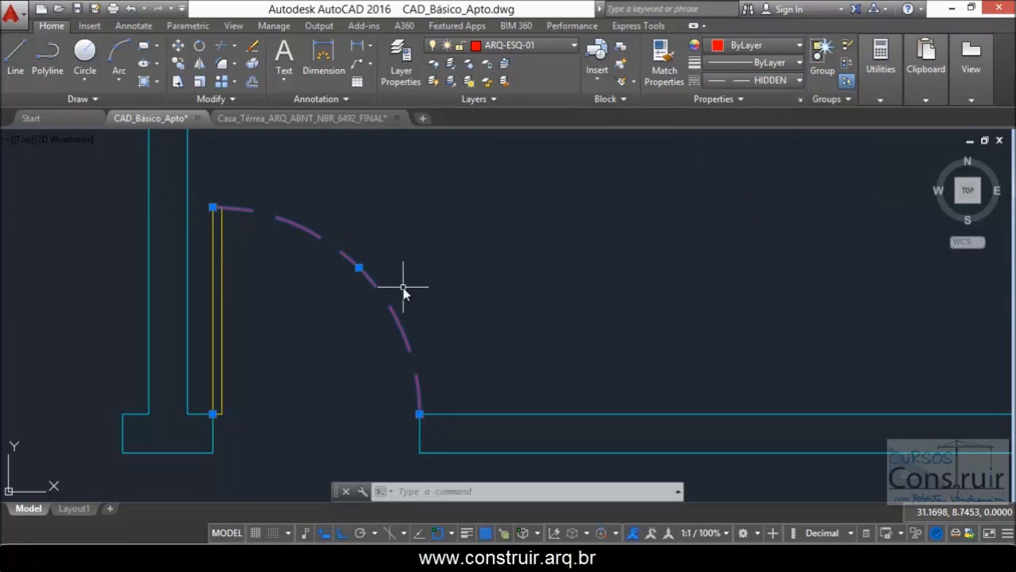
key("Escape")
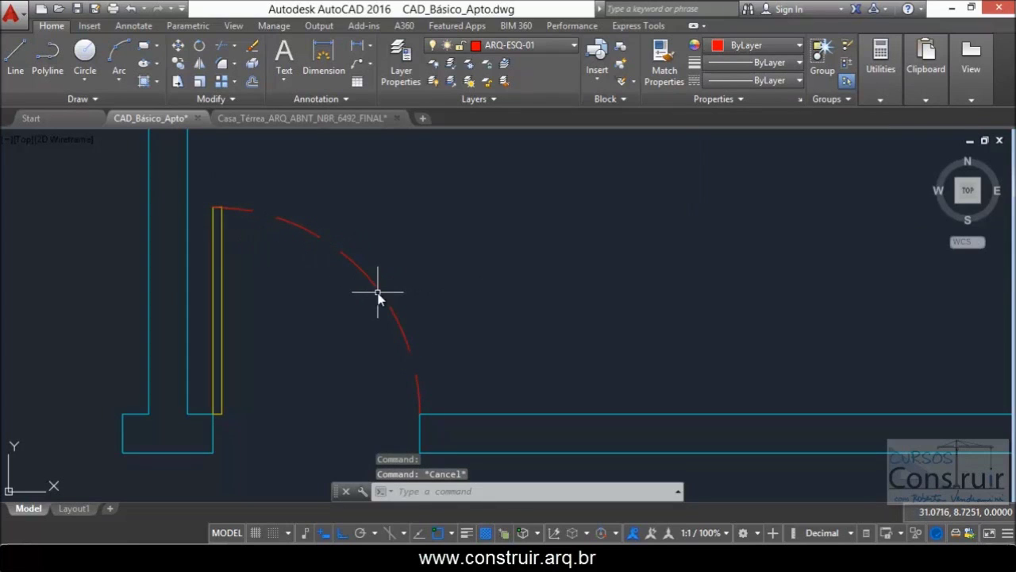
Step: Set the linetype scale of the door's swing arc to .1
left_click(315, 236)
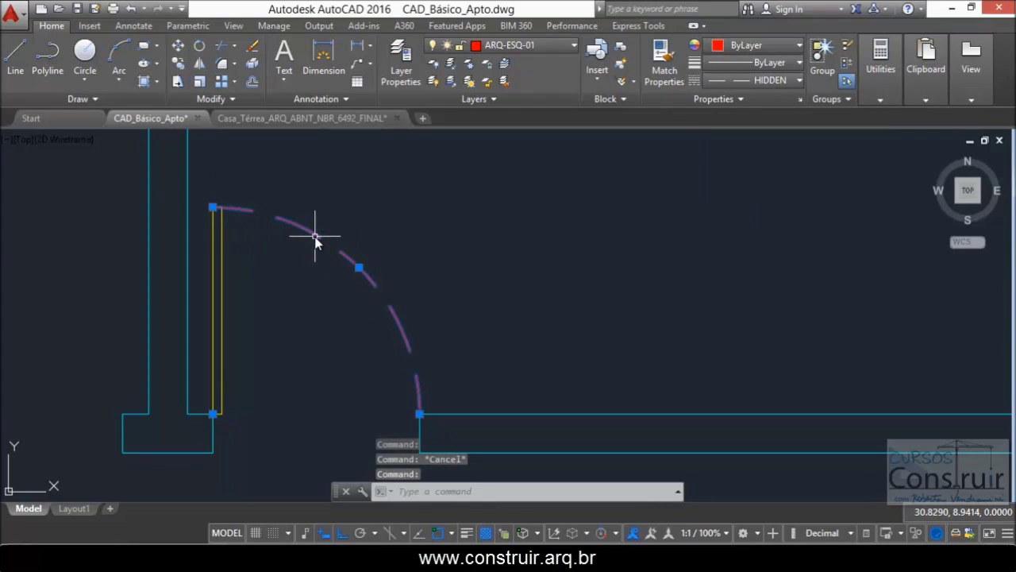
right_click(315, 243)
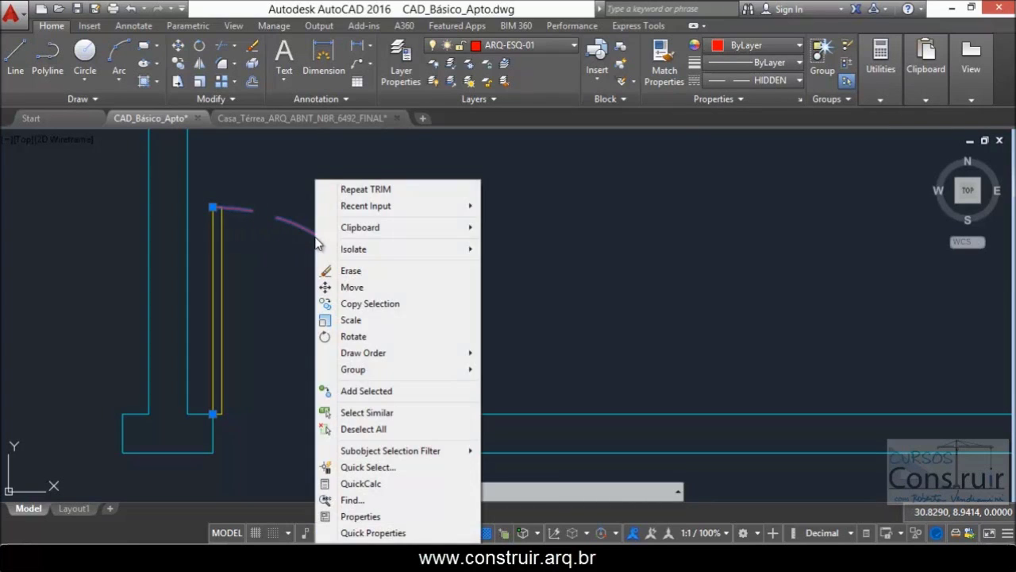
left_click(364, 519)
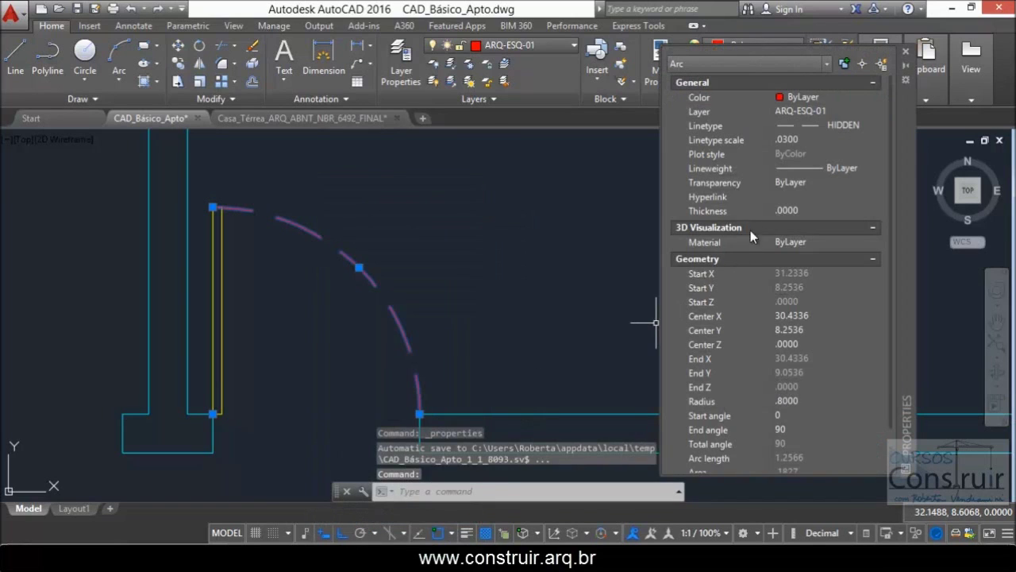
left_click(802, 140)
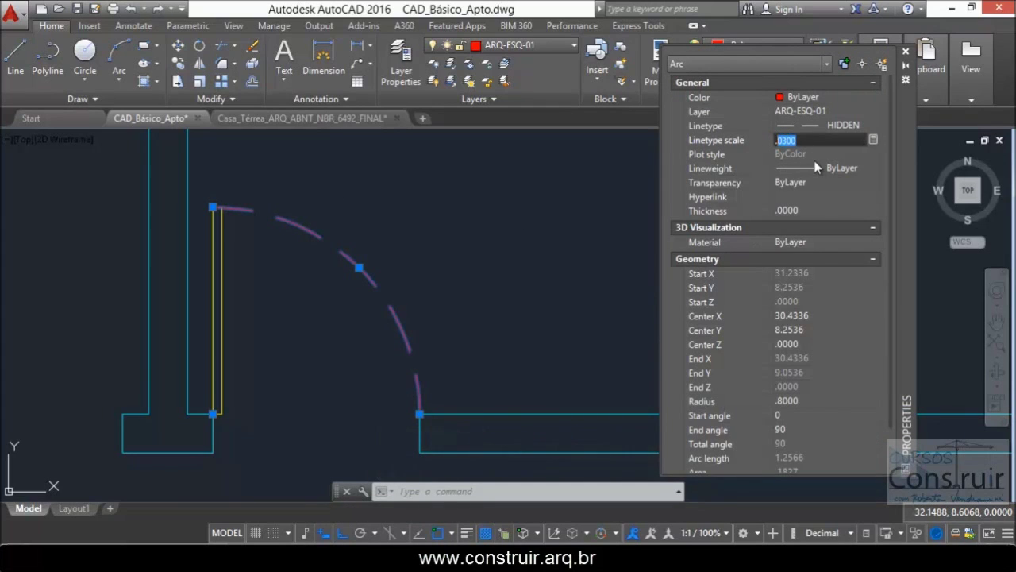
type(".1")
key("Return")
key("Escape")
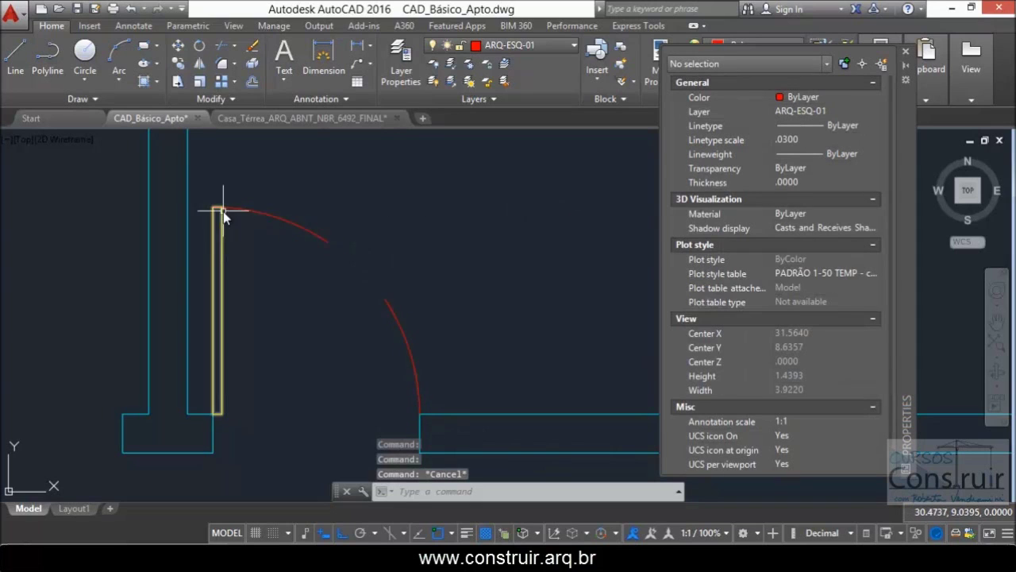
Step: Set the swing arc's linetype scale to .01
left_click(810, 137)
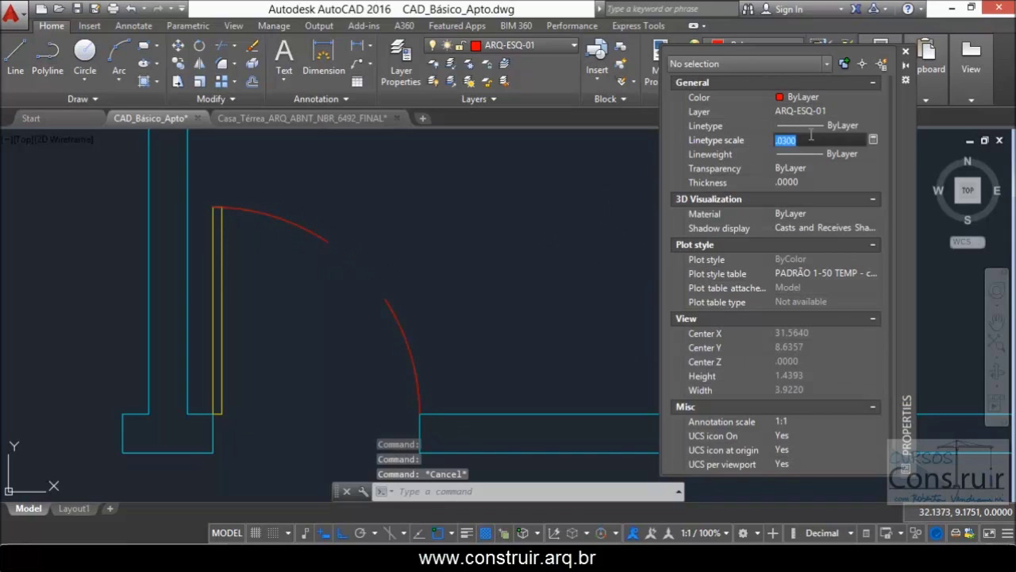
key("Escape")
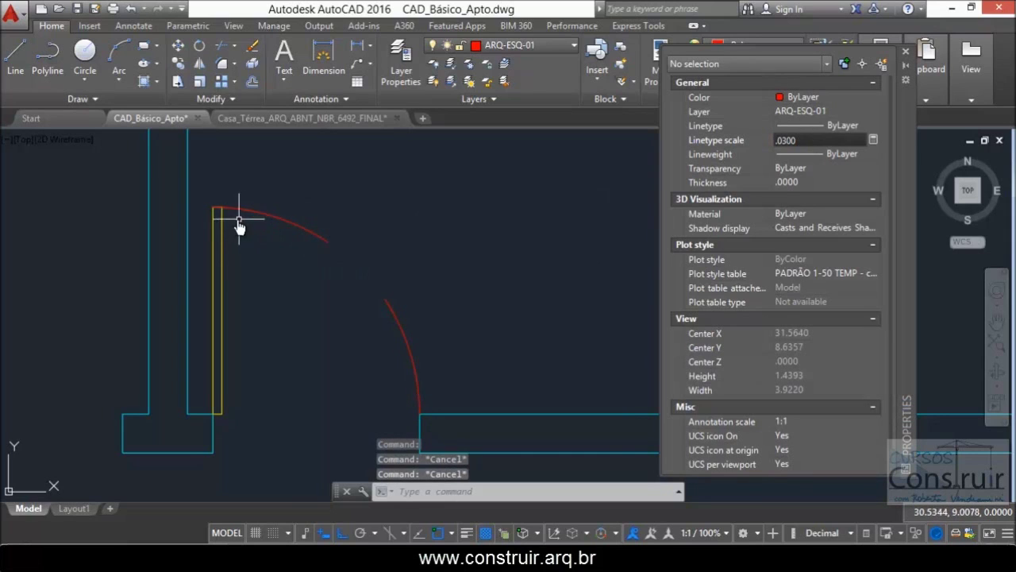
left_click(275, 226)
left_click(806, 140)
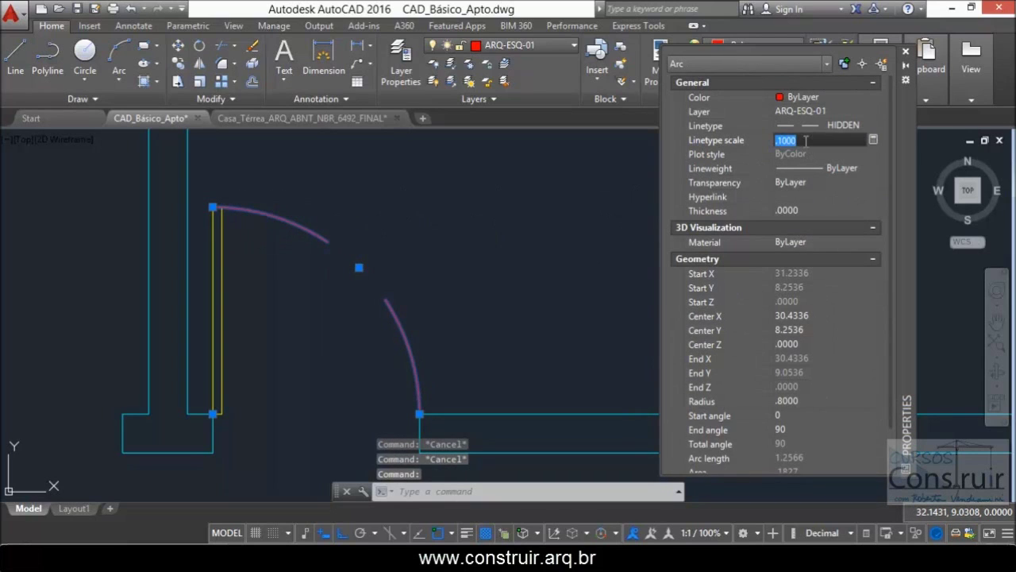
type(".0")
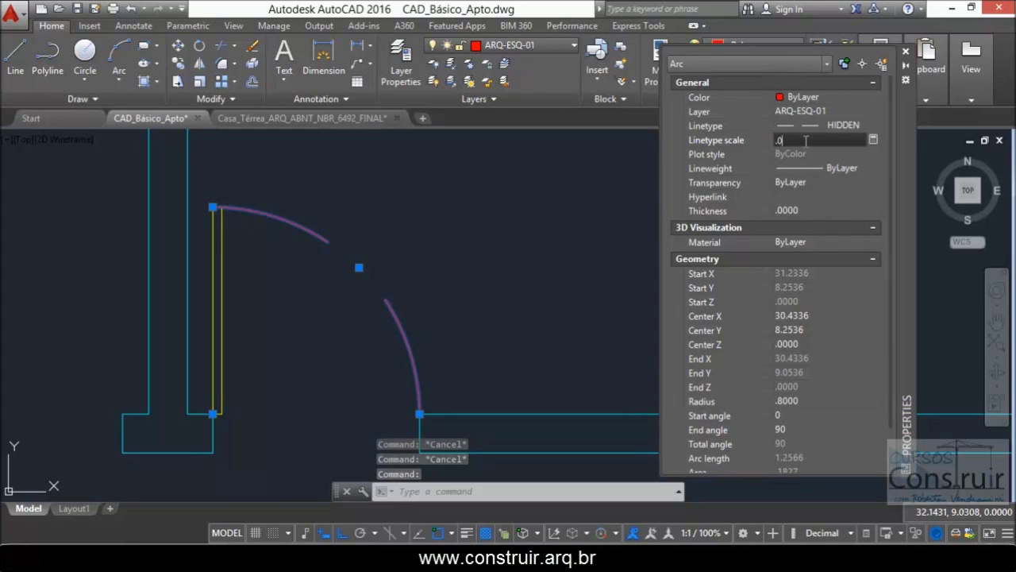
type("1")
key("Return")
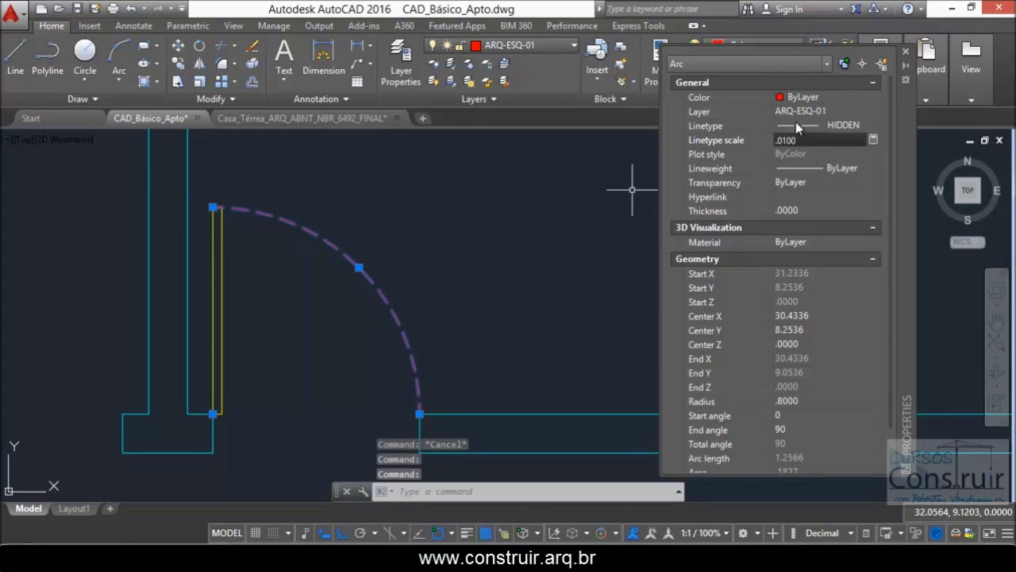
Step: Set the swing arc's linetype scale back to .0300 and close its properties
left_click_drag(802, 140, 780, 140)
type("300")
key("Return")
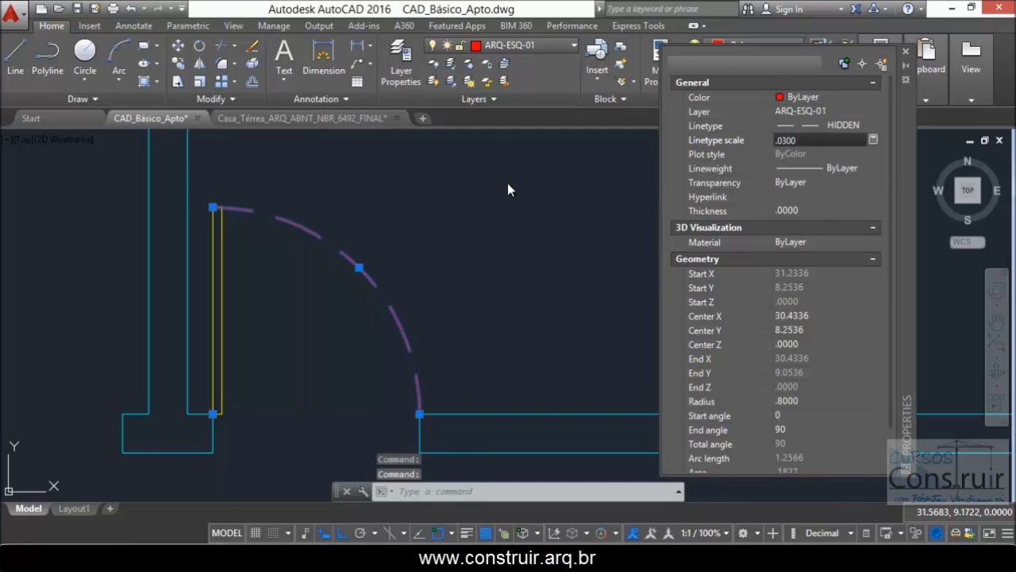
key("Escape")
left_click(344, 255)
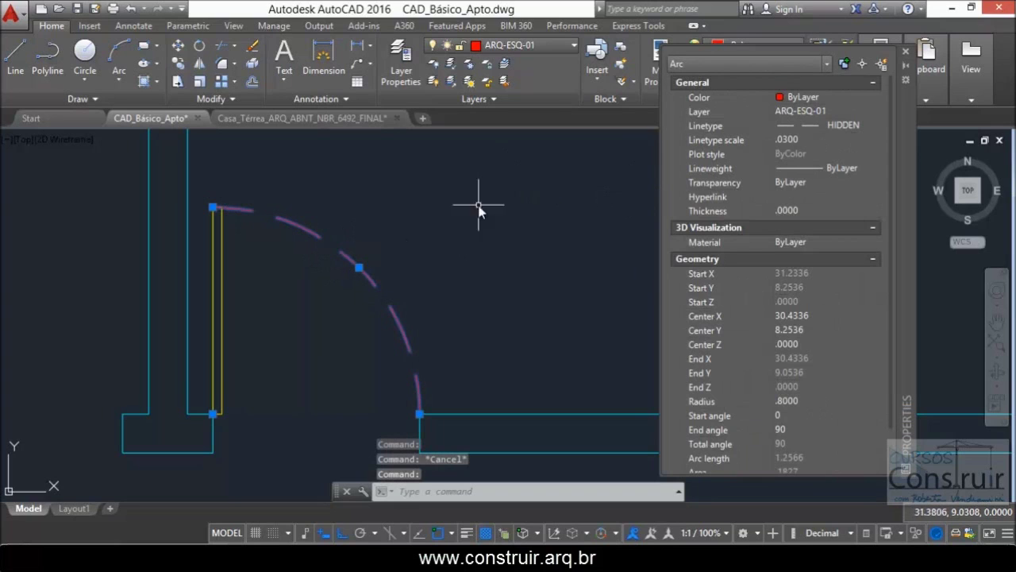
left_click(906, 51)
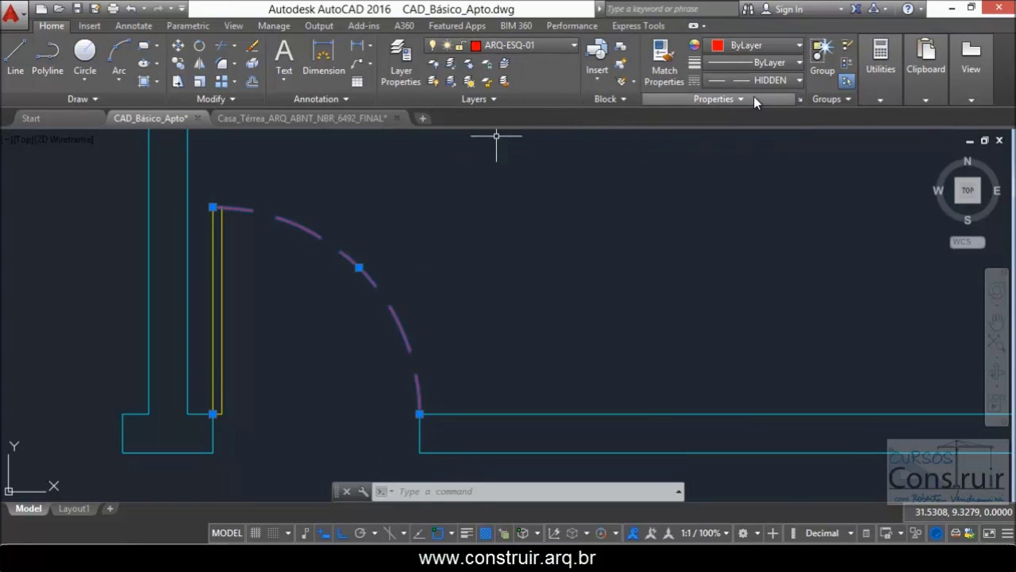
key("Escape")
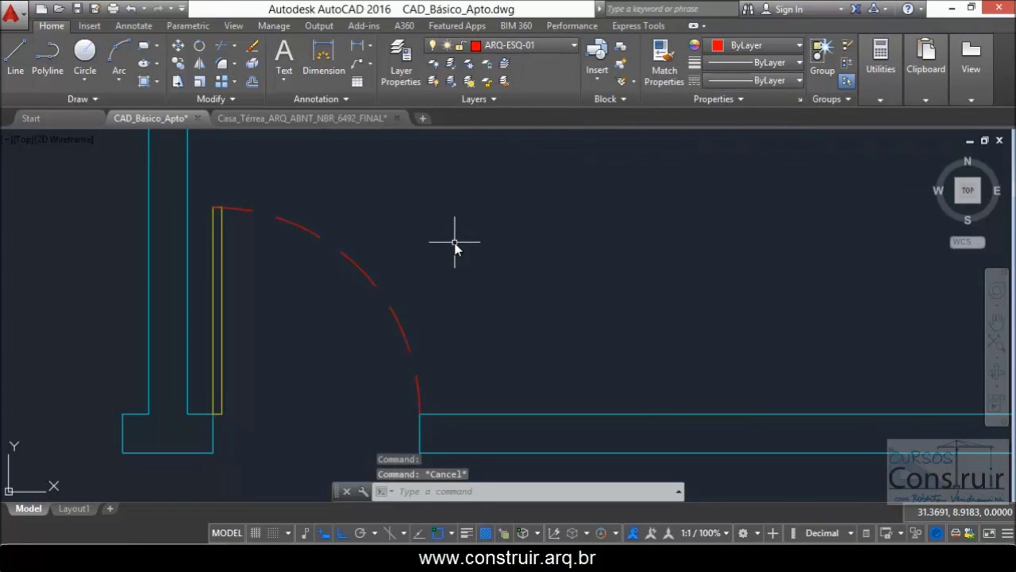
Step: Review the linetypes available for layer ARQ-ESQ-01 in the layer properties without assigning another one
type("la")
key("Return")
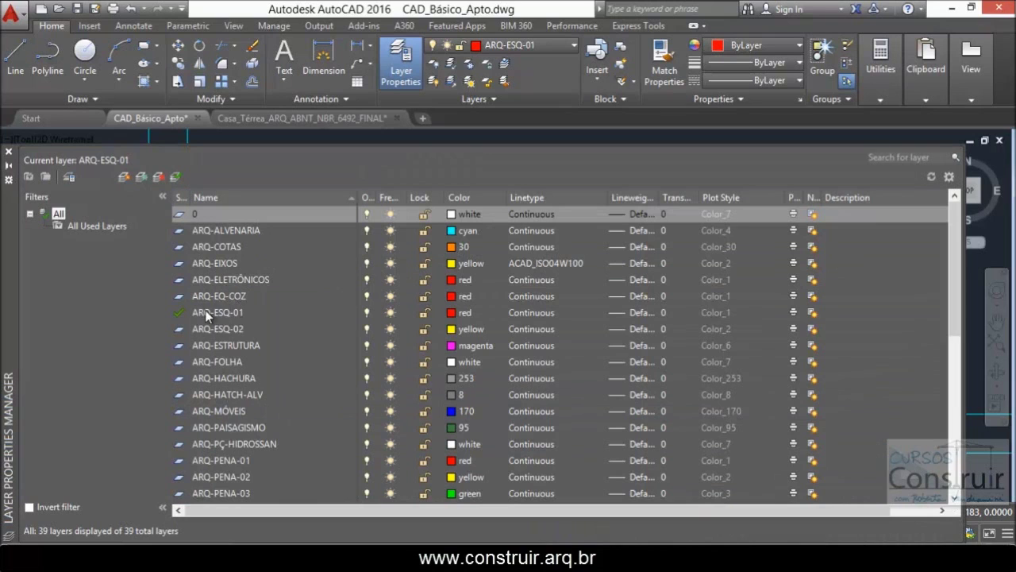
left_click(527, 313)
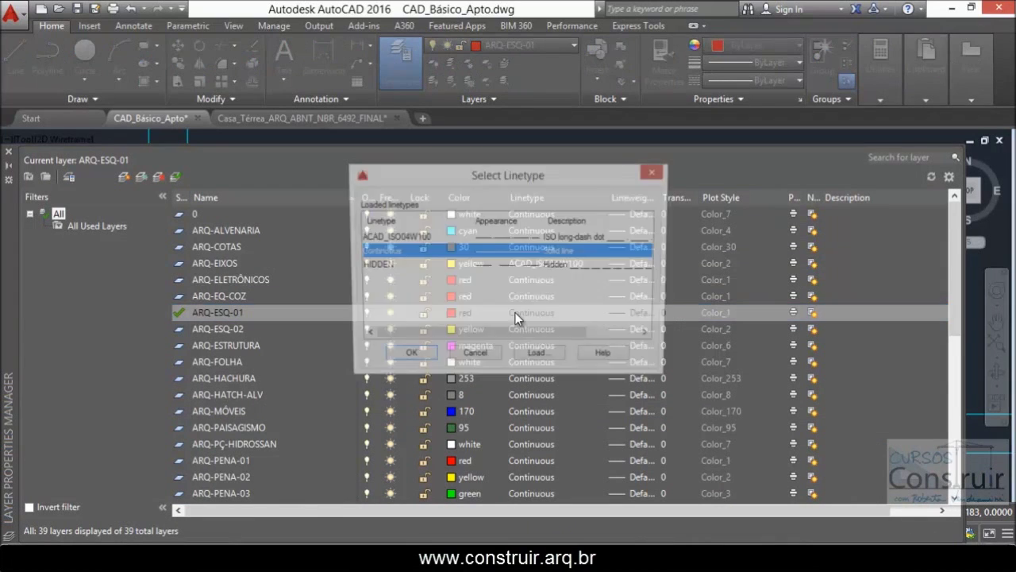
left_click(468, 357)
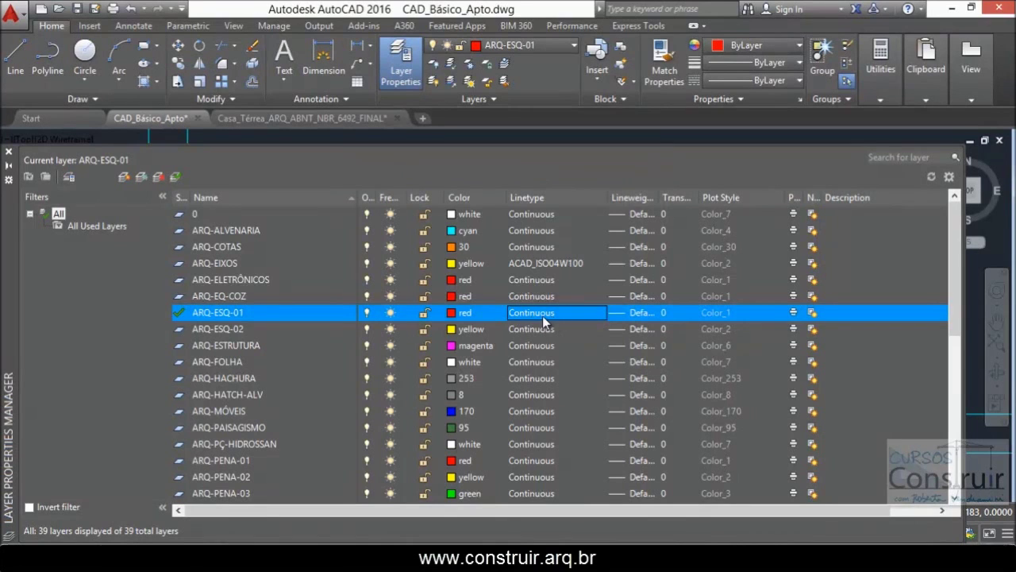
left_click(7, 154)
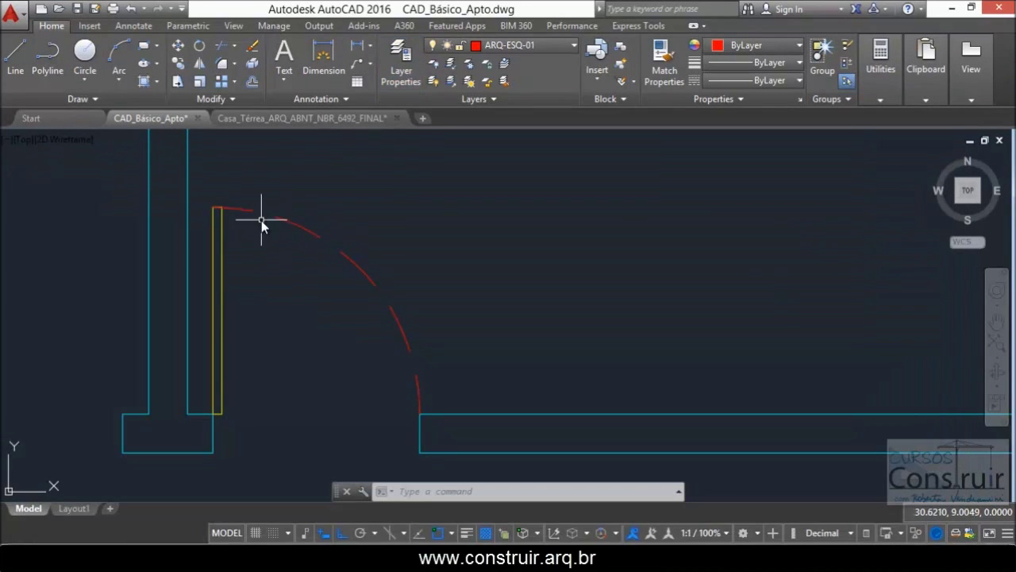
Step: Examine the bedroom door's leaf and swing arc and the door opening in the apartment's east wall
scroll(287, 223, "down", 6)
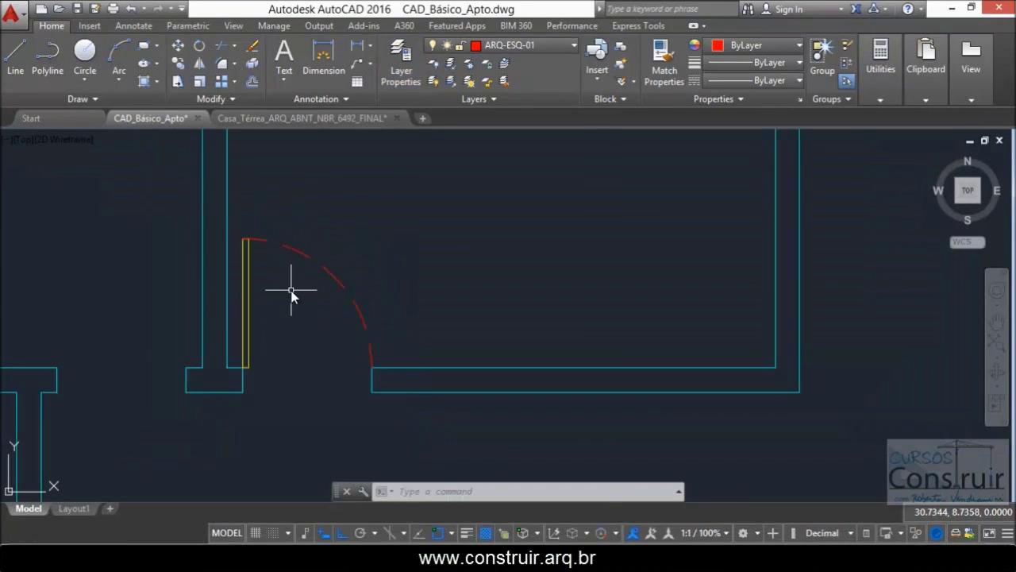
scroll(309, 243, "down", 4)
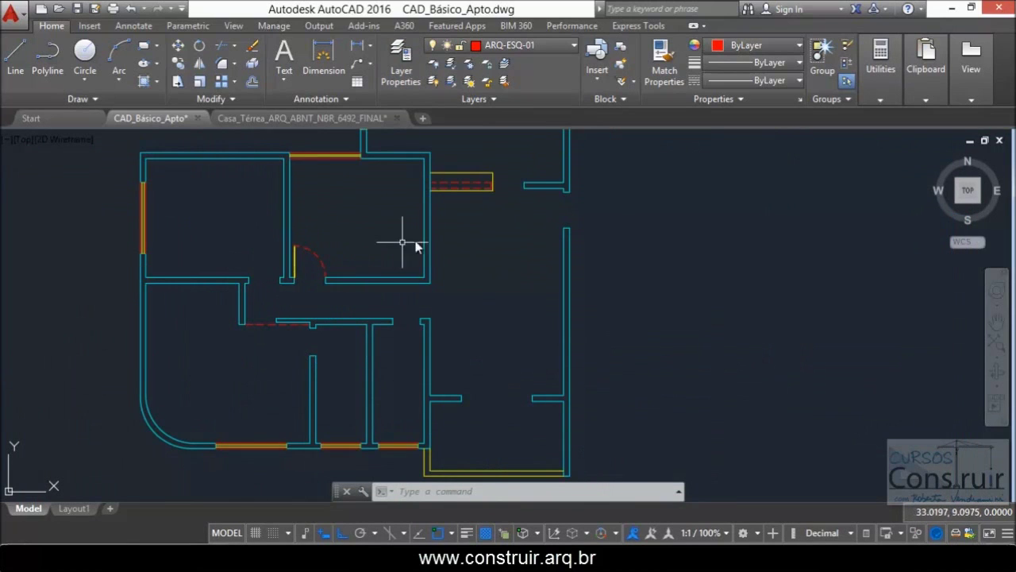
scroll(624, 181, "up", 4)
scroll(574, 185, "up", 4)
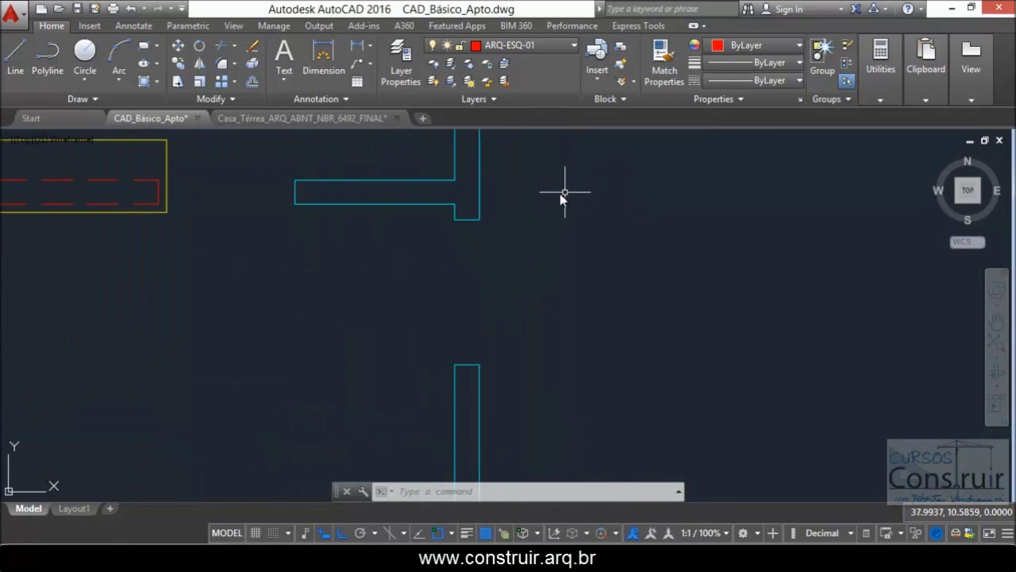
scroll(545, 219, "down", 5)
scroll(354, 254, "up", 5)
scroll(359, 245, "up", 2)
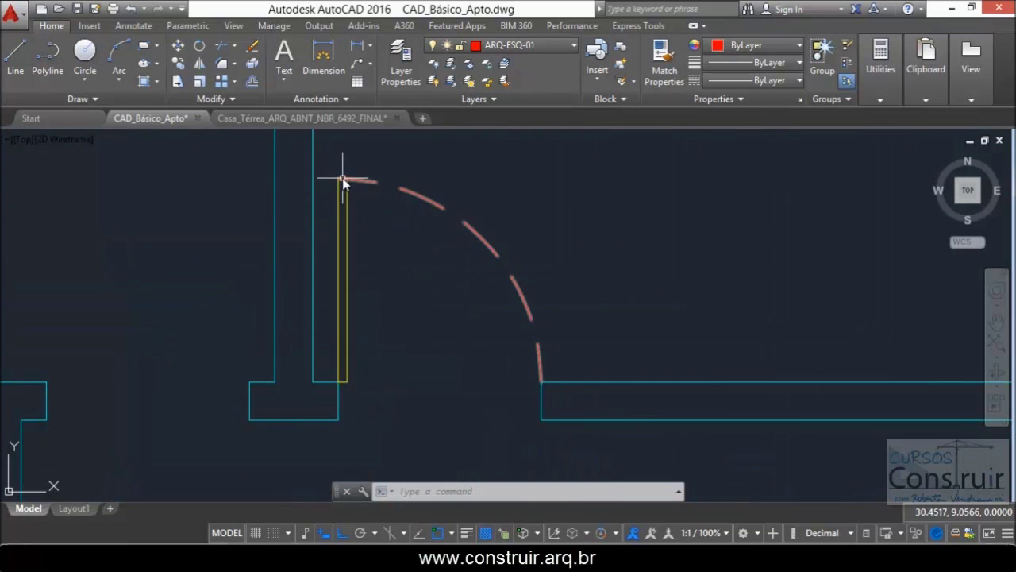
scroll(363, 338, "up", 2)
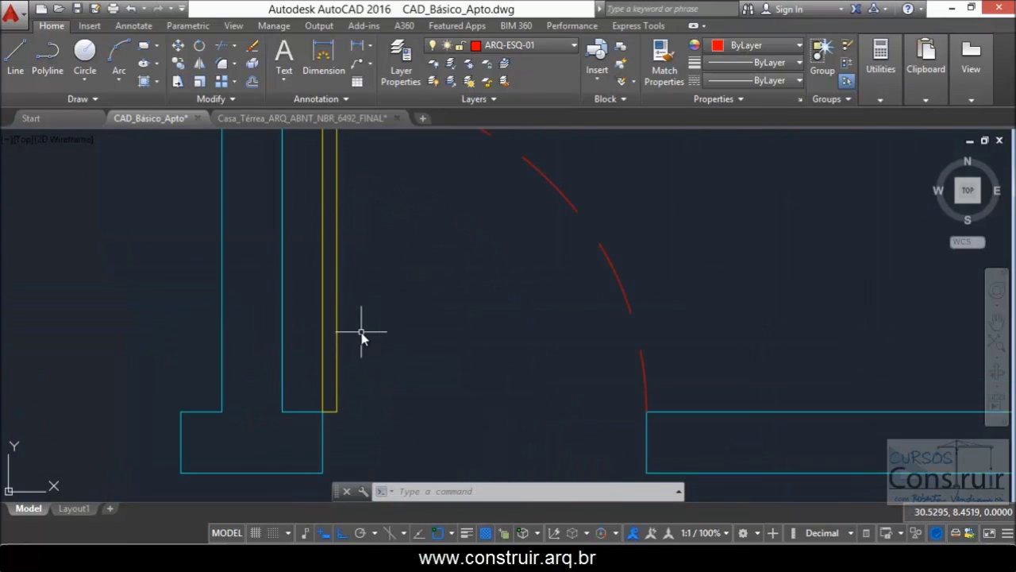
scroll(320, 421, "down", 2)
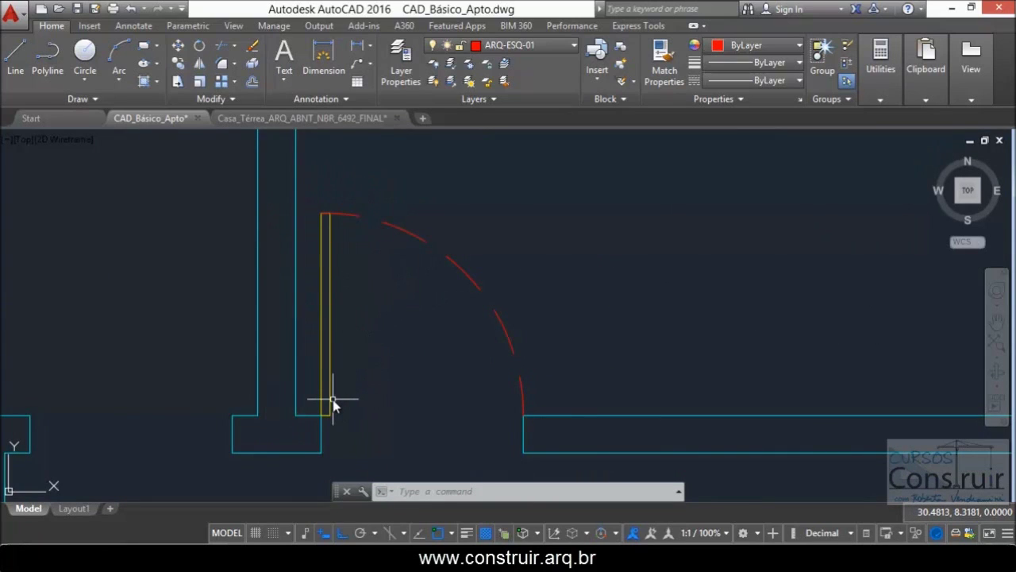
scroll(149, 232, "down", 2)
scroll(119, 234, "down", 6)
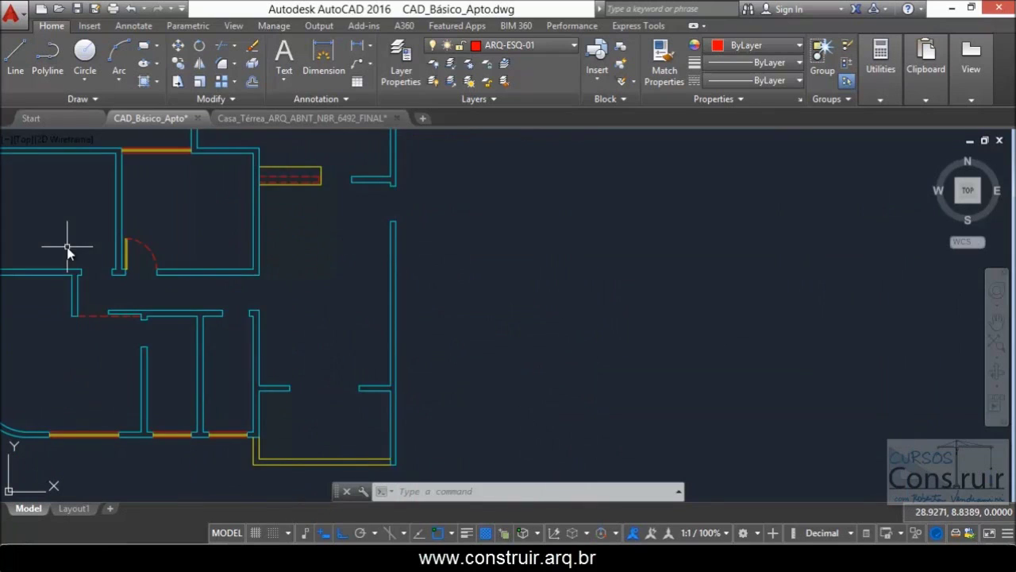
Step: Draw a vertical line and a horizontal line crossing it in the empty area beside the floor plan
left_click(24, 60)
left_click(459, 176)
left_click(485, 321)
key("Escape")
left_click(16, 56)
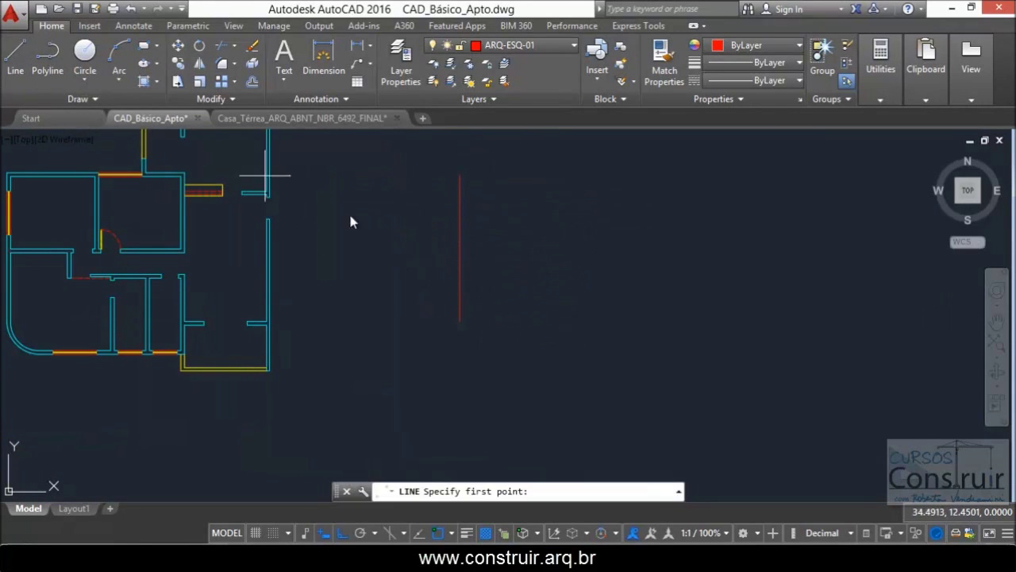
left_click(397, 247)
left_click(533, 245)
key("Escape")
Step: Inspect the two crossing demonstration lines beside the plan and erase both
scroll(501, 219, "up", 4)
scroll(405, 267, "up", 4)
scroll(352, 287, "down", 4)
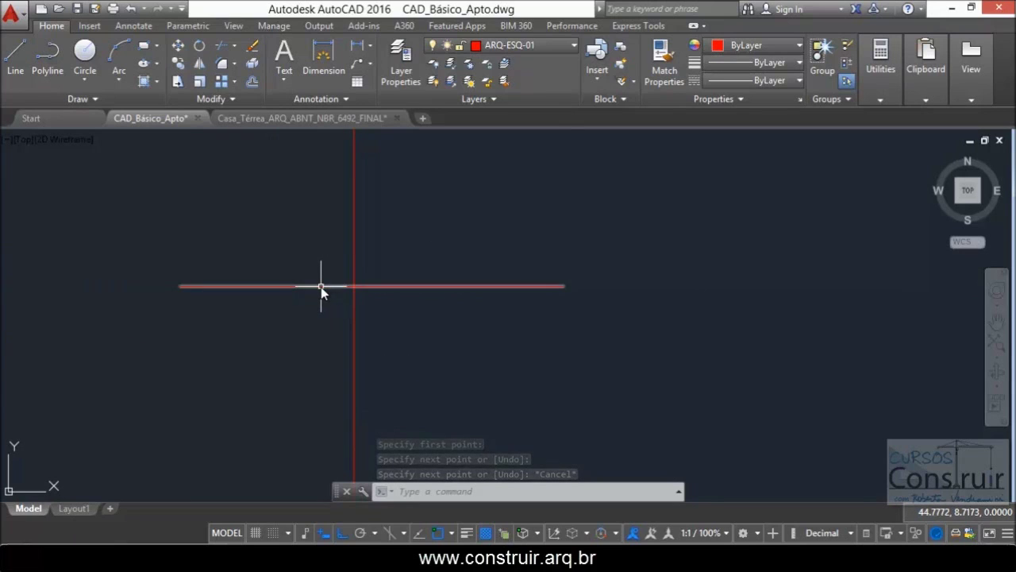
scroll(309, 288, "down", 2)
scroll(363, 292, "up", 2)
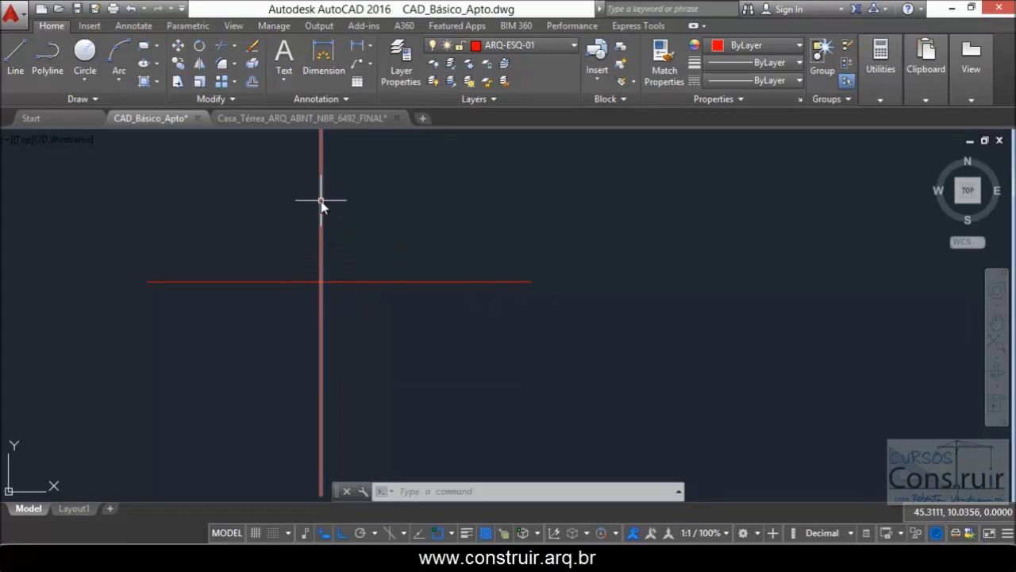
mouse_move(323, 155)
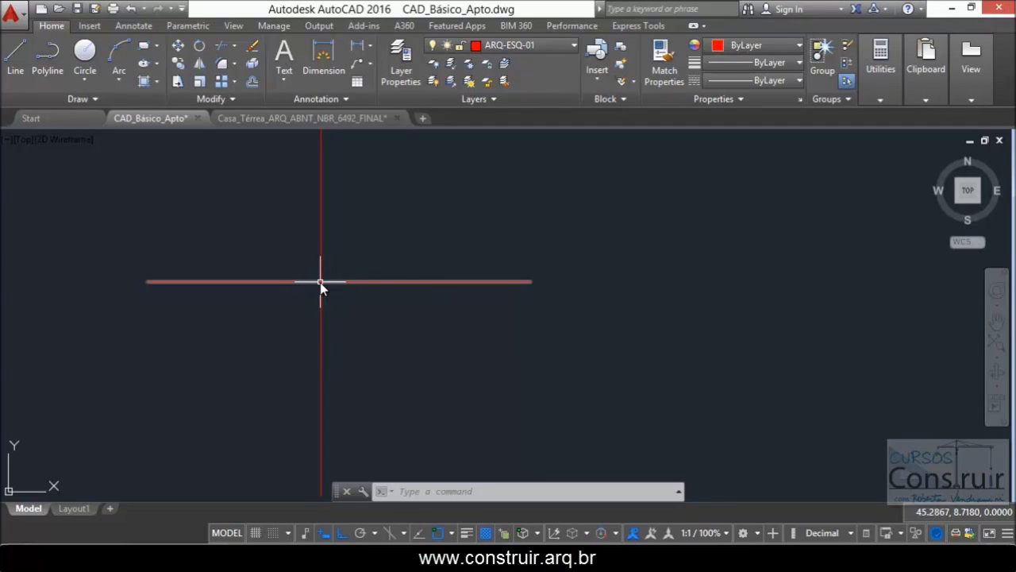
mouse_move(207, 283)
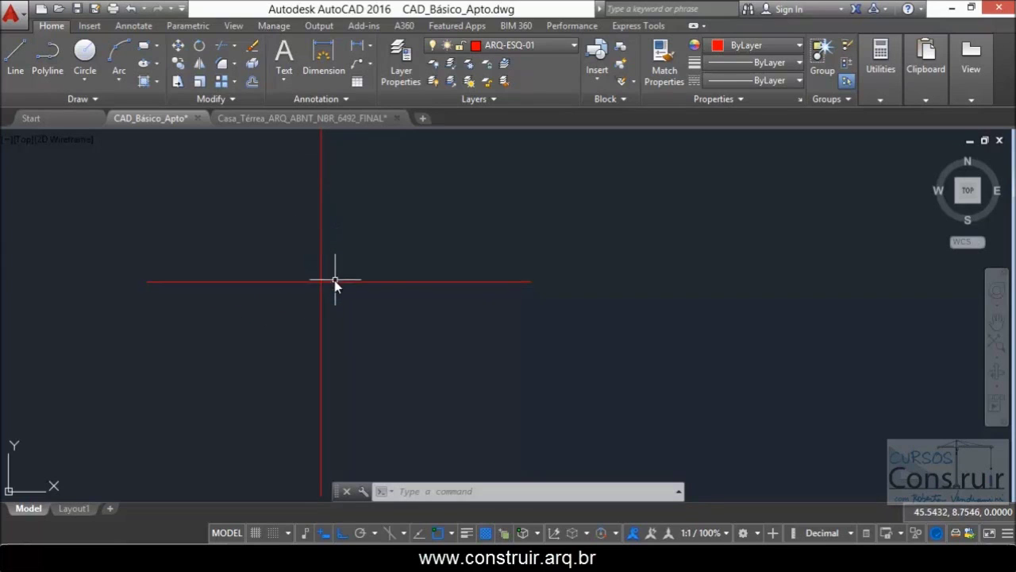
left_click(347, 325)
left_click(305, 270)
key("Delete")
Step: Return to the door opening in the apartment's east wall and make ARQ-ESQ-02 the current layer
scroll(476, 274, "down", 5)
scroll(302, 277, "up", 8)
scroll(274, 238, "up", 8)
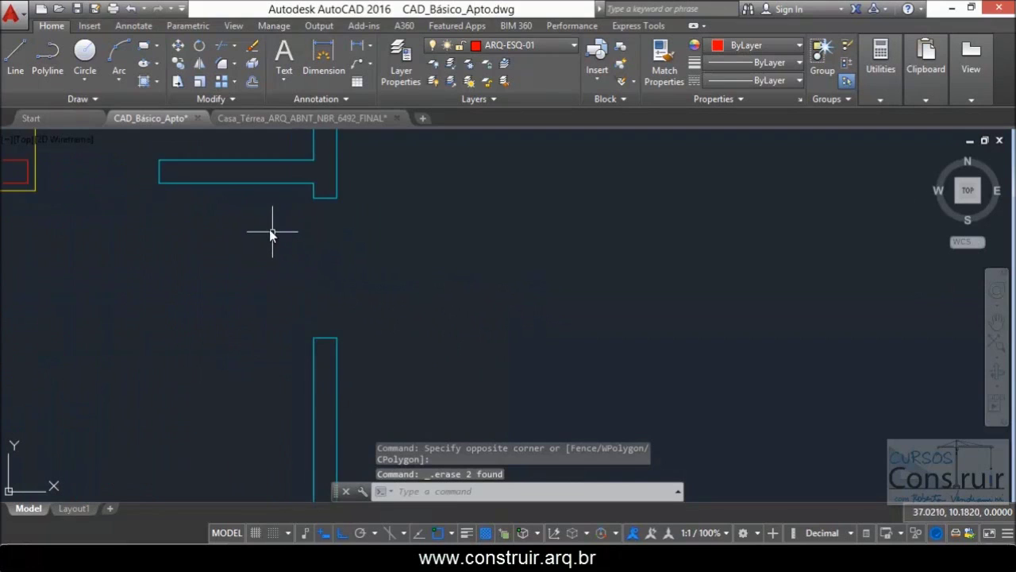
left_click(572, 44)
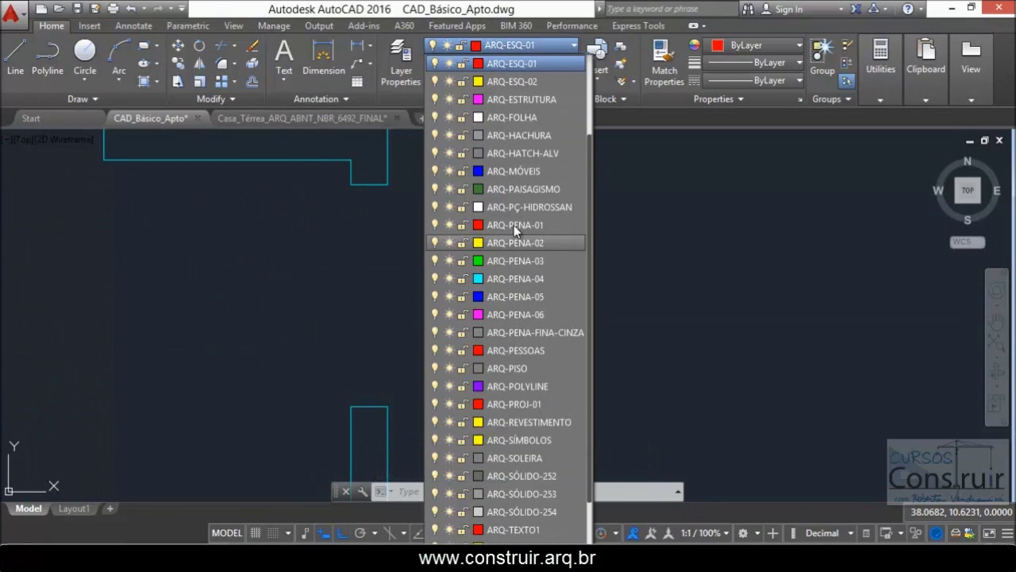
left_click(512, 81)
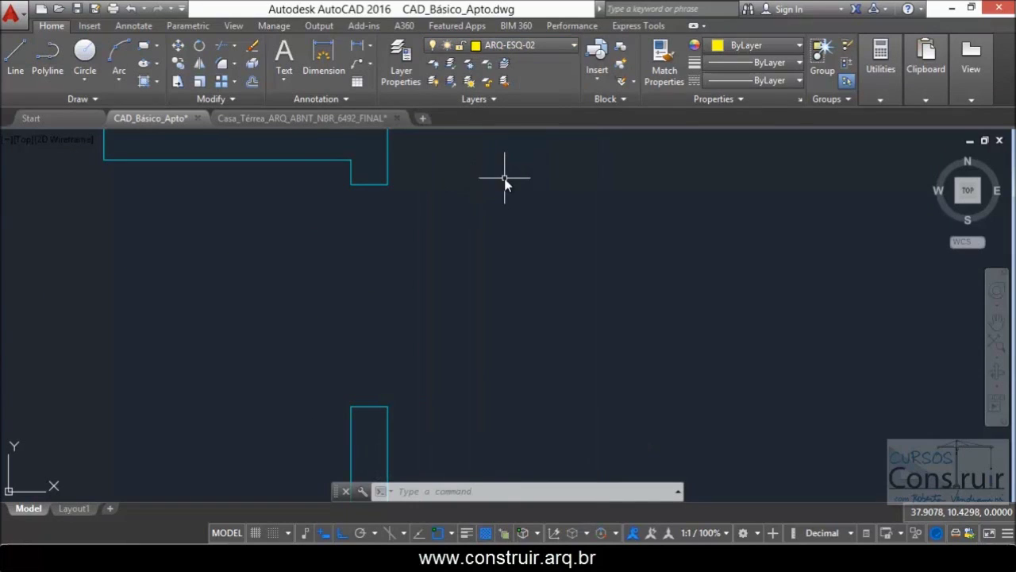
Step: Start a rectangle for the door leaf at the inner corner of the wall end above the east opening
type("rec")
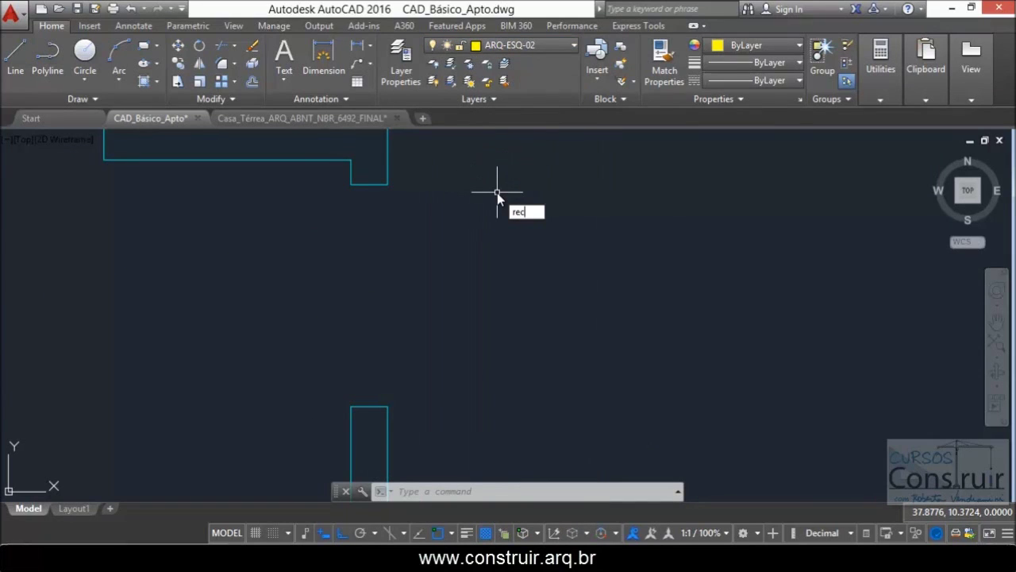
key("Return")
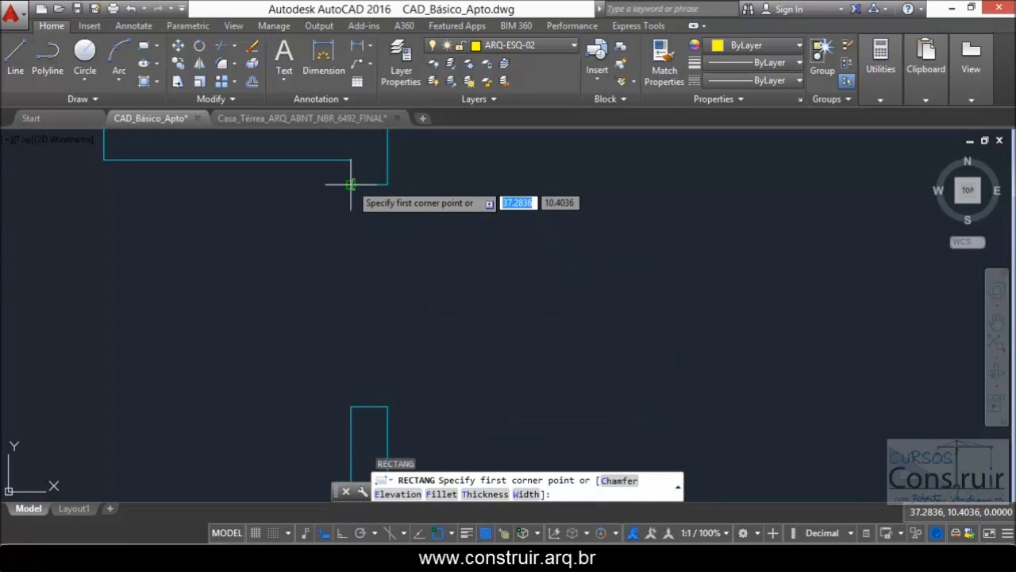
scroll(351, 185, "up", 4)
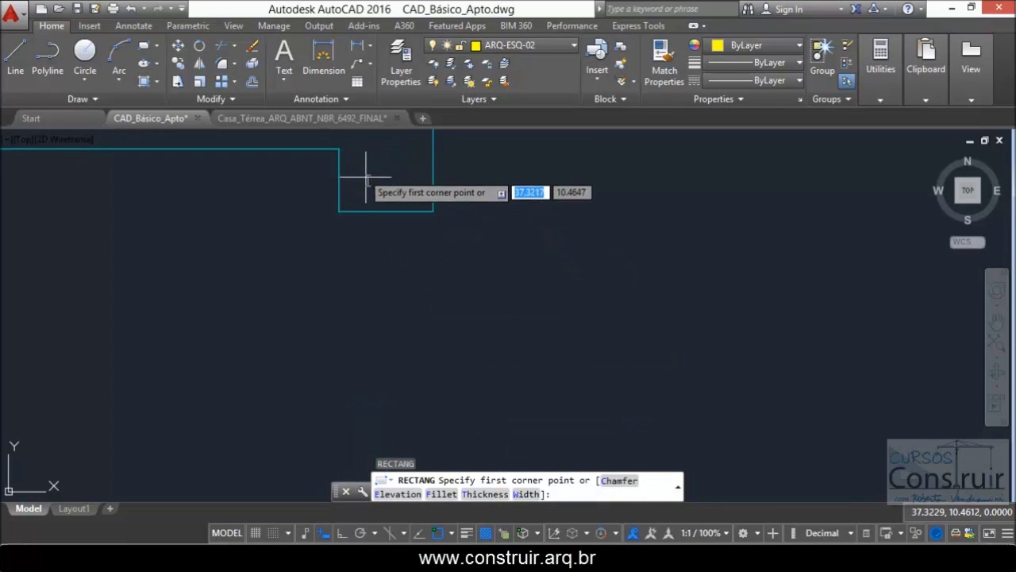
left_click(339, 212)
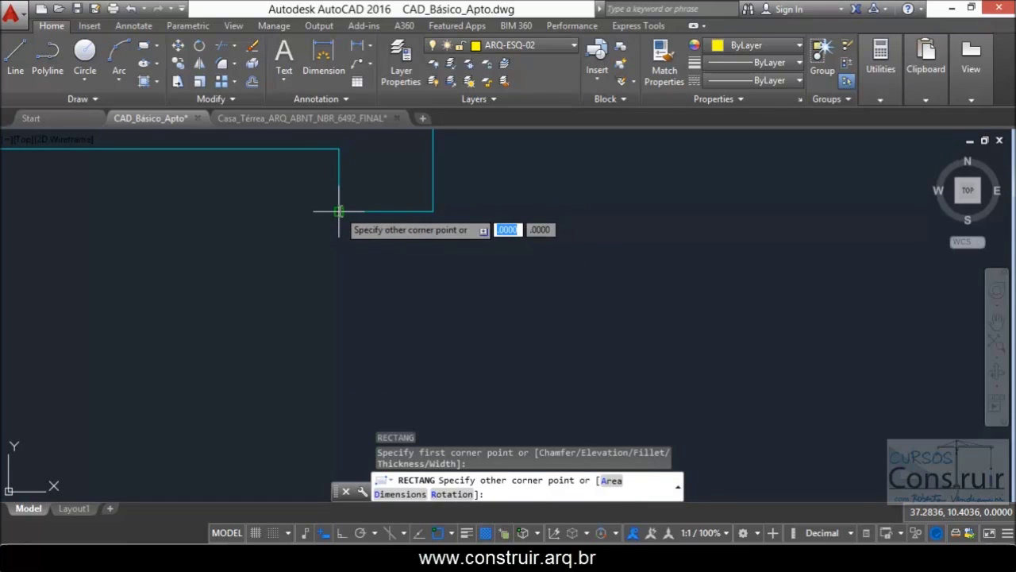
Step: Switch to the PDF plan in Acrobat Reader and examine the 0.90x2.10 door's leaf and swing in the east wall
key("alt+Tab")
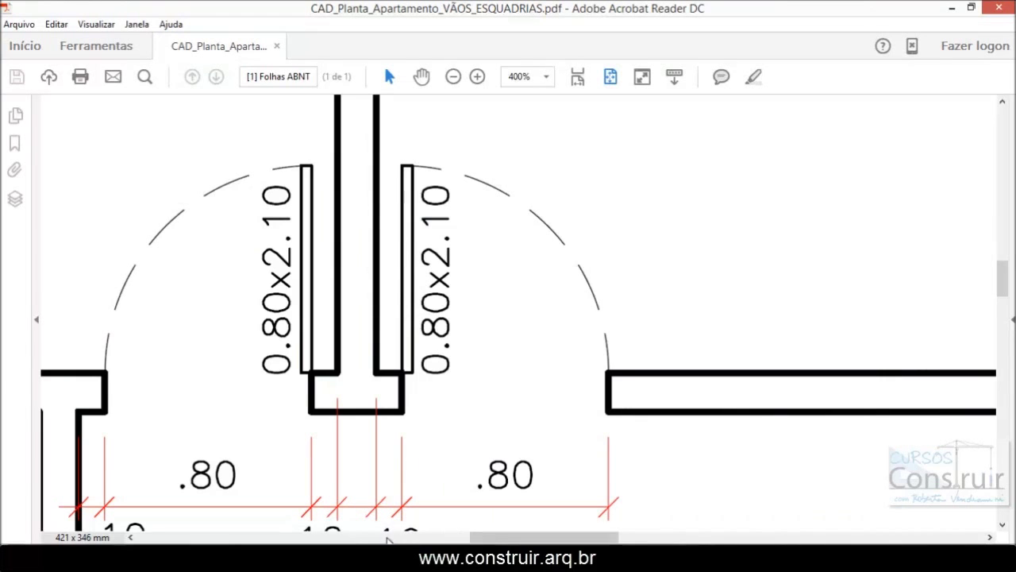
left_click_drag(518, 538, 740, 537)
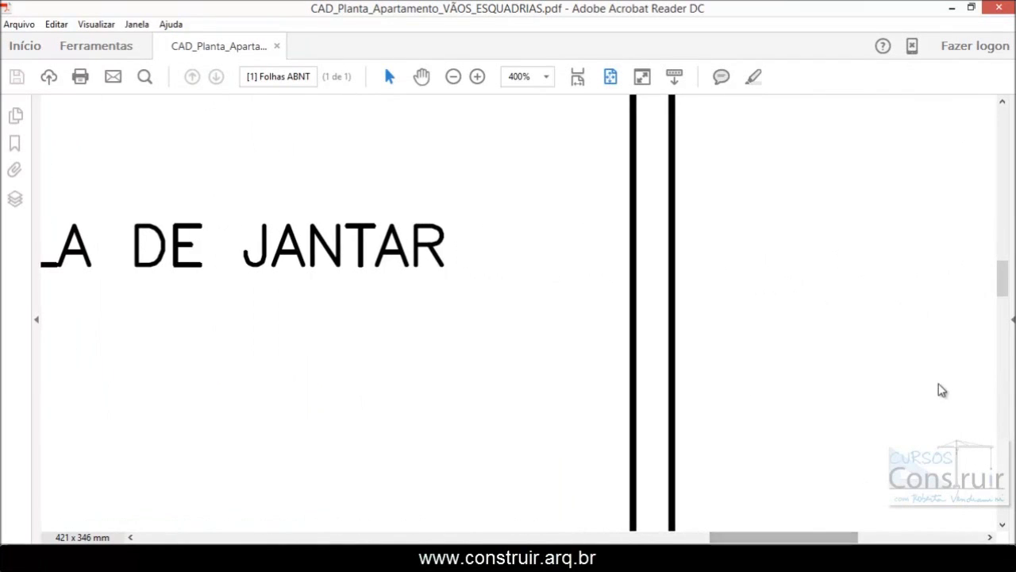
mouse_move(1001, 283)
left_mouse_down()
mouse_move(1005, 234)
mouse_move(1002, 245)
left_mouse_up()
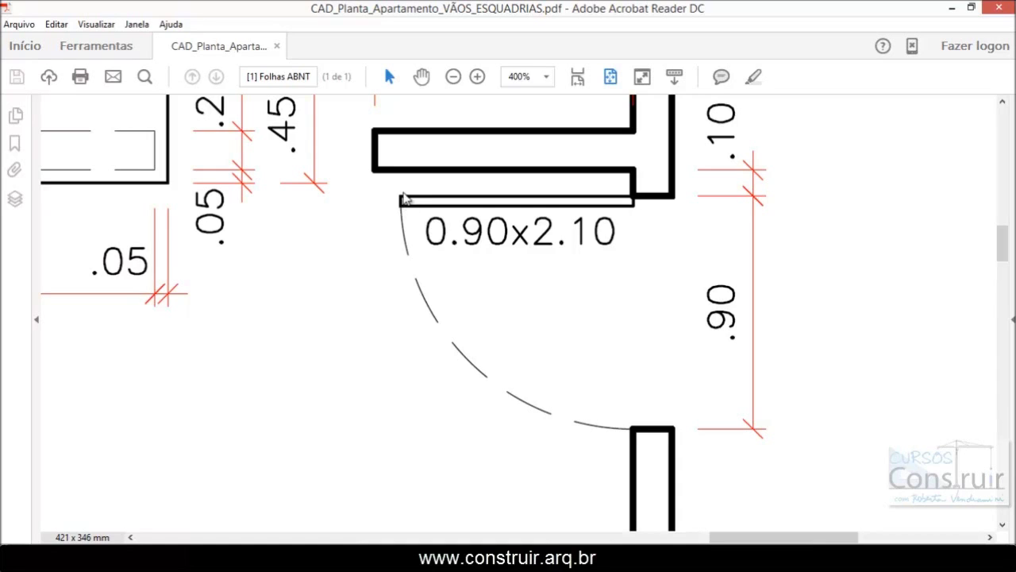
mouse_move(407, 208)
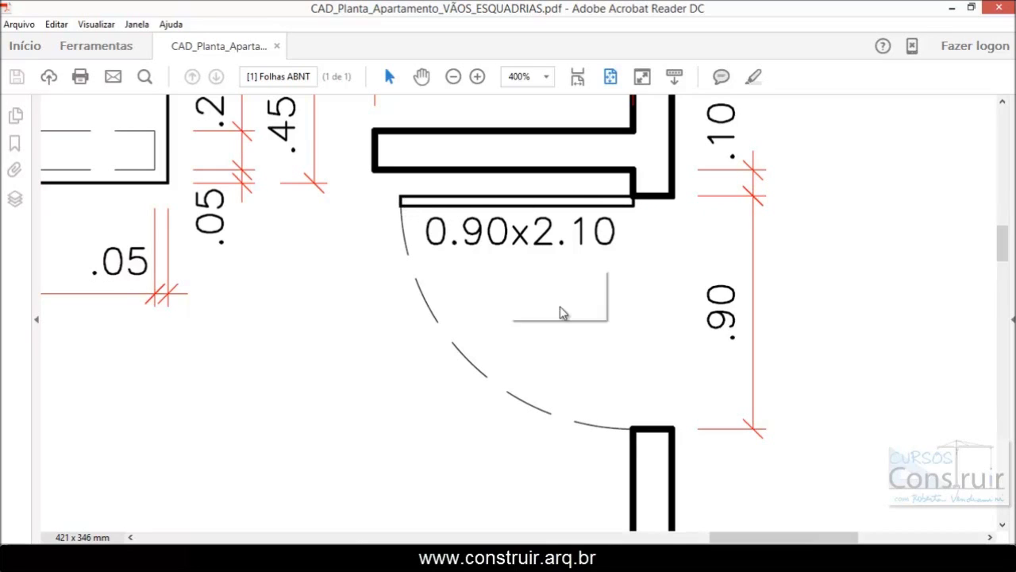
Step: Examine the paired 0.80x2.10 doors in the PDF plan, comparing how their leaves are drawn from the jambs
left_click_drag(724, 536, 347, 540)
left_click_drag(1010, 251, 880, 392)
left_click_drag(458, 539, 586, 541)
left_click_drag(1004, 313, 1005, 287)
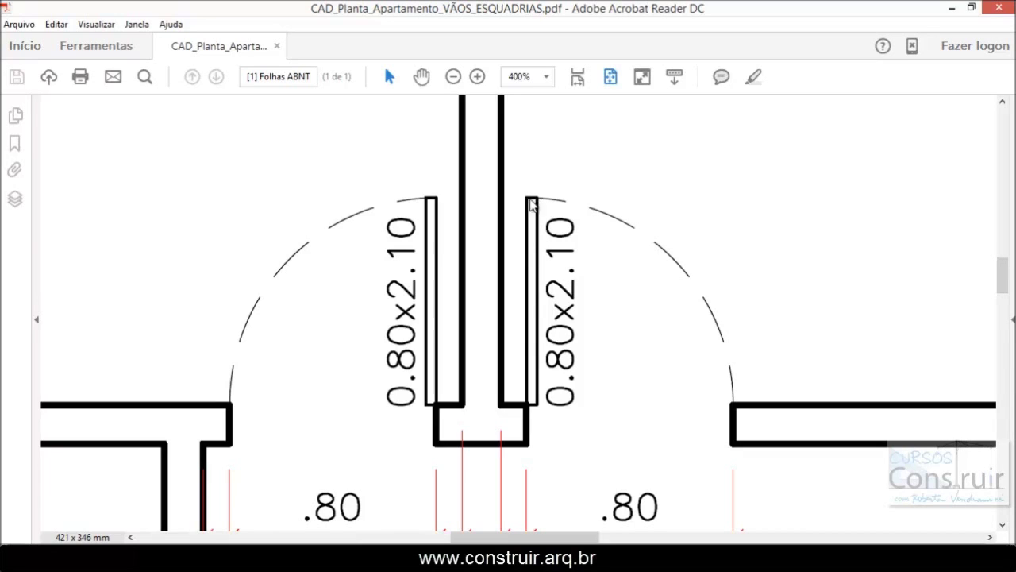
mouse_move(526, 397)
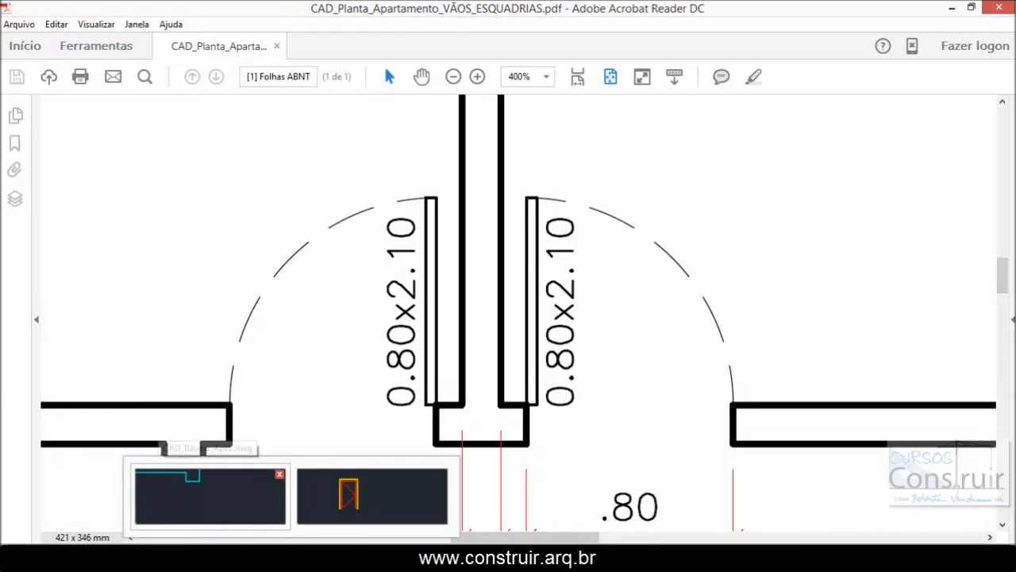
Step: Switch back to AutoCAD and finish the east door leaf as a rectangle extending 0.9 into the room and 0.035 downward
left_click(209, 499)
scroll(557, 266, "down", 3)
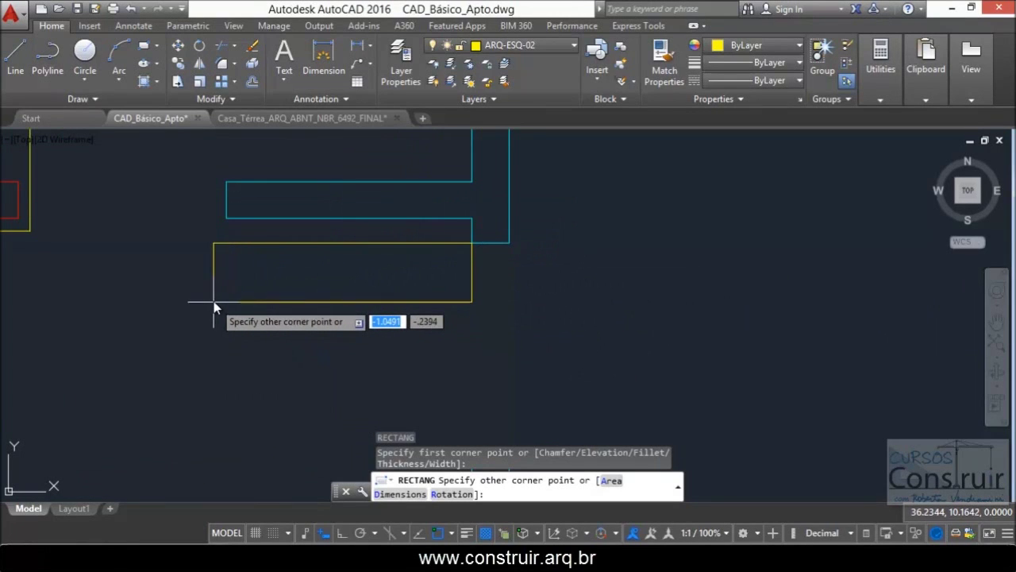
scroll(214, 301, "down", 2)
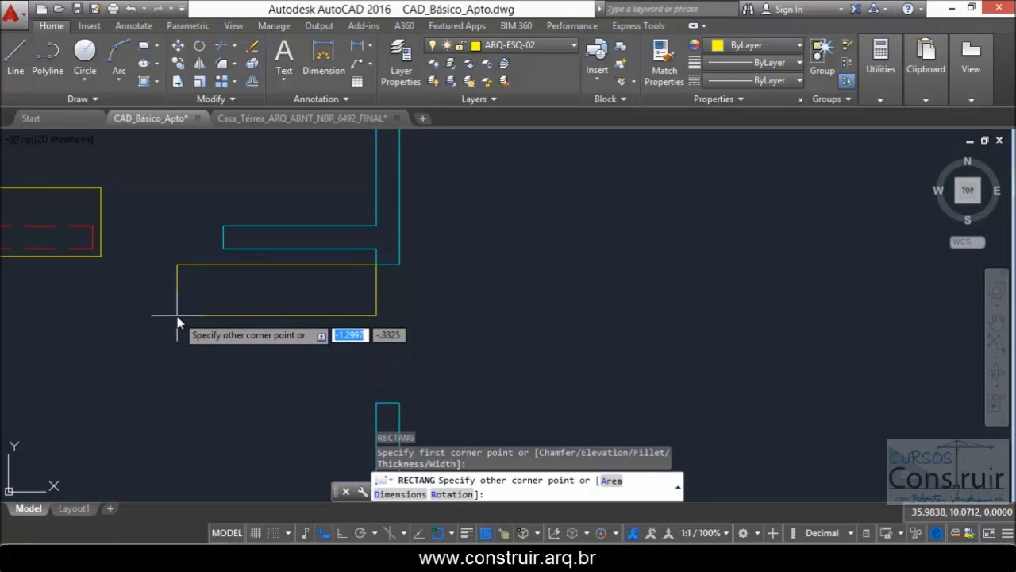
type("-.9")
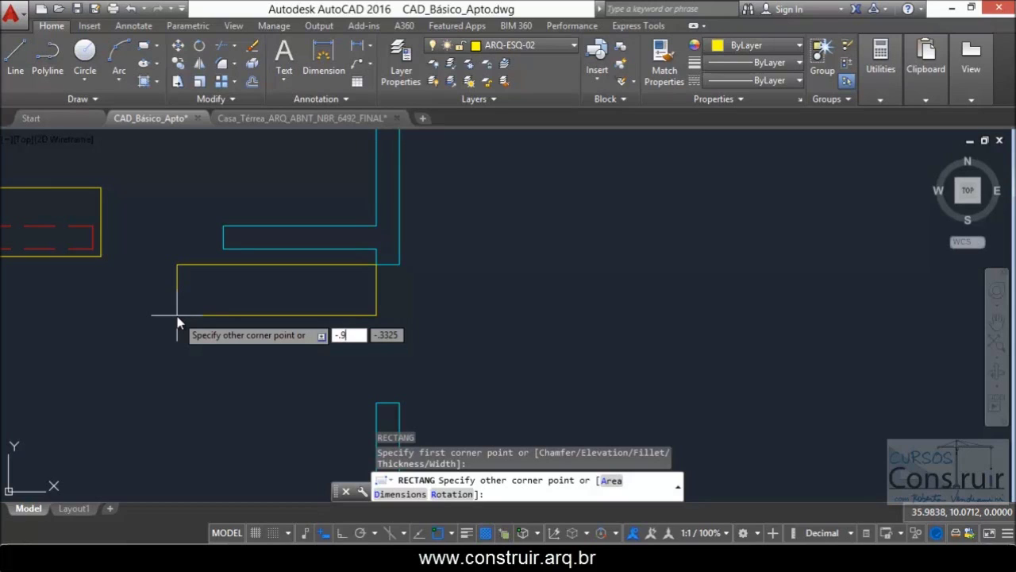
key("Tab")
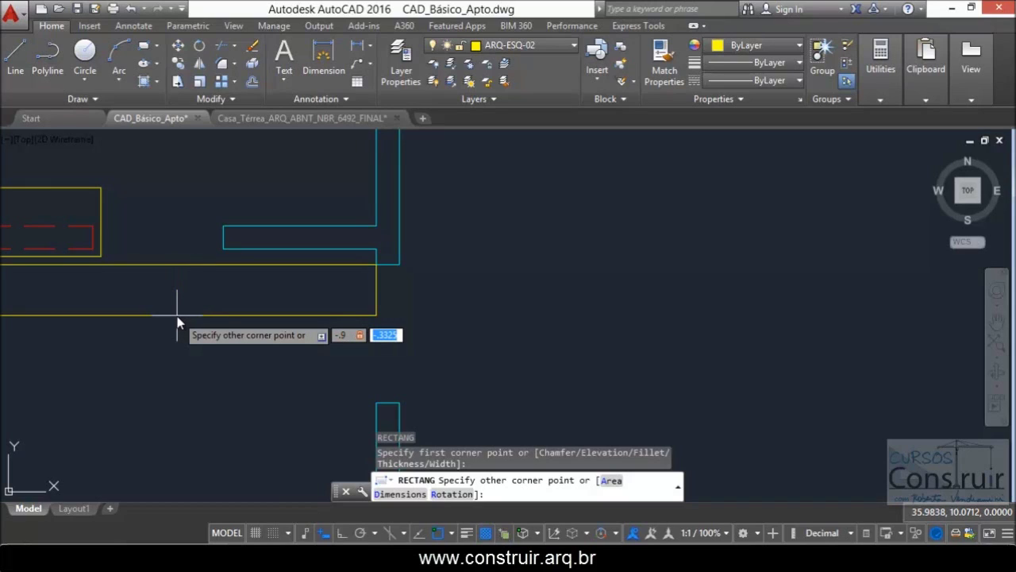
type("-")
key("Return")
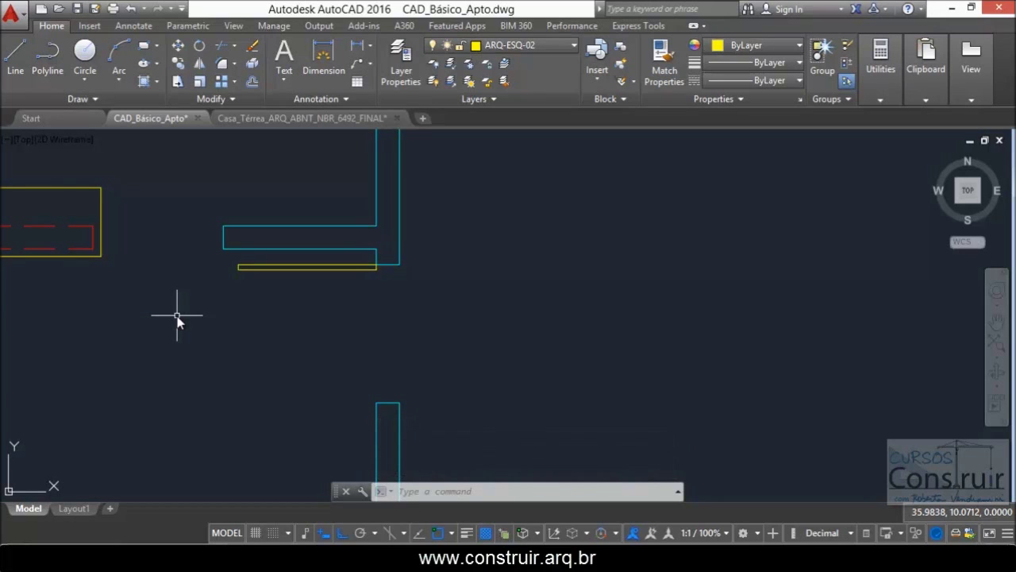
Step: Draw a demonstration rectangle 0.9 by 0.035 in the empty area outside the east wall
left_click(144, 47)
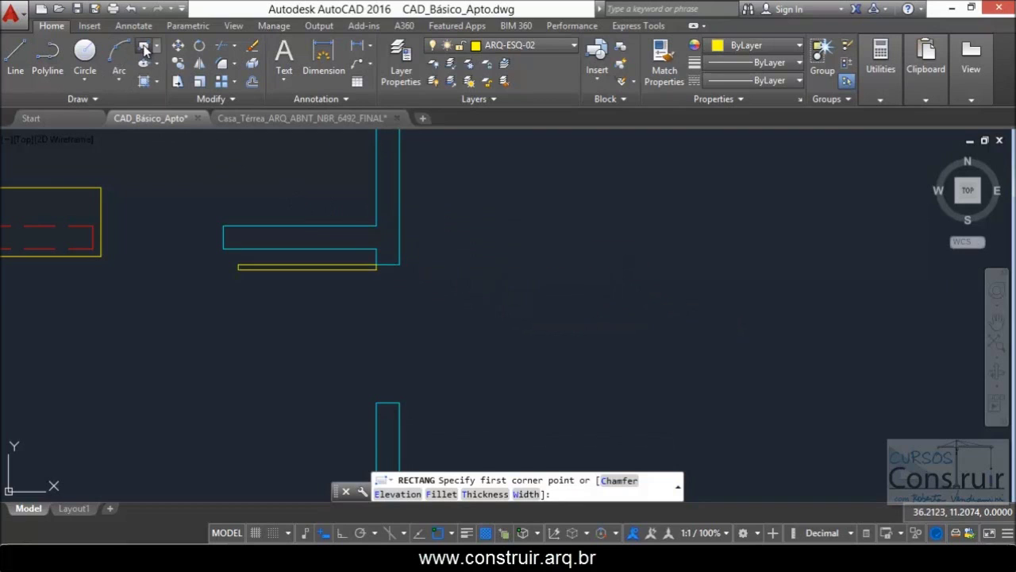
left_click(497, 284)
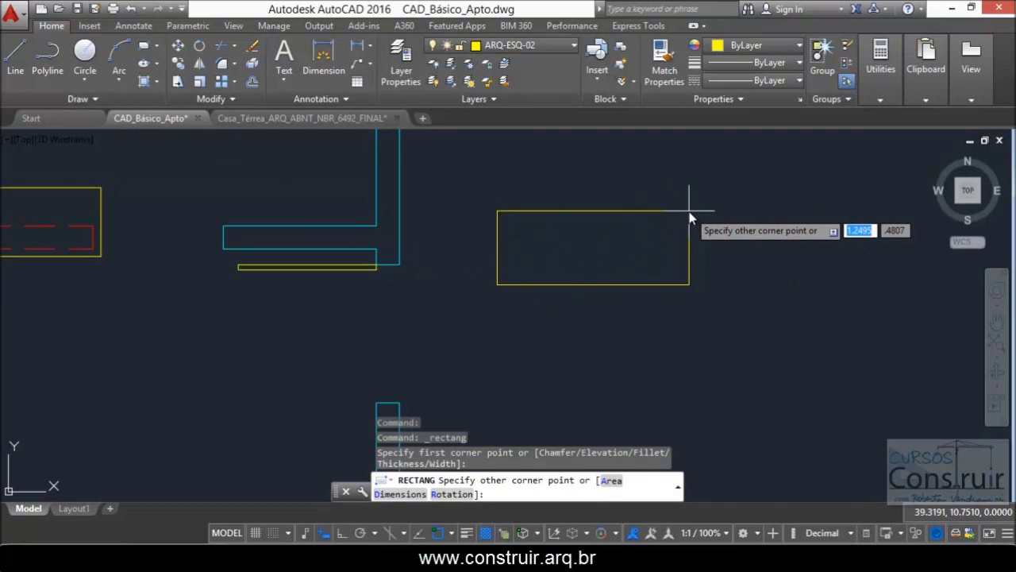
type(".9")
key("Tab")
key("BackSpace")
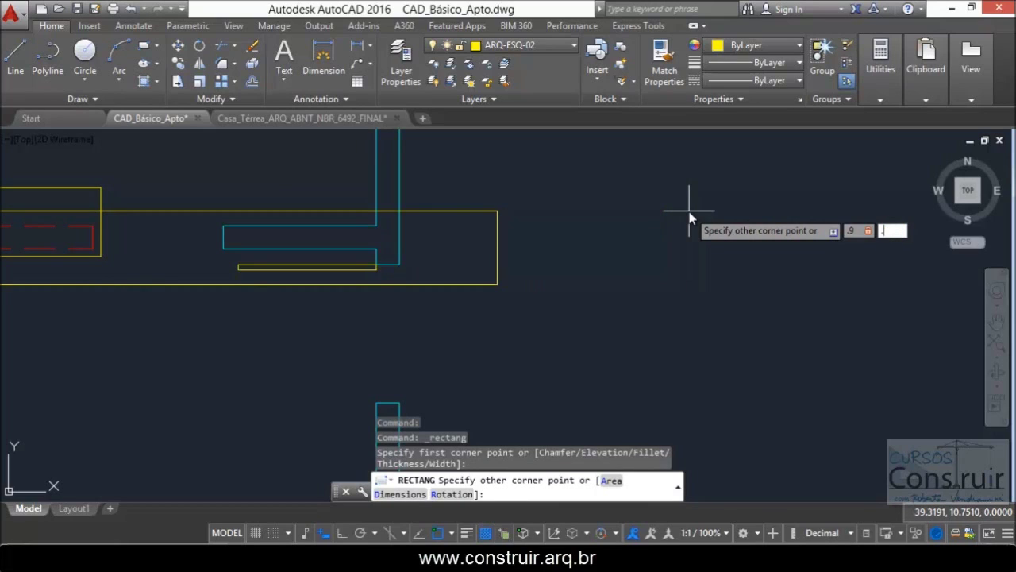
type(".035")
key("Return")
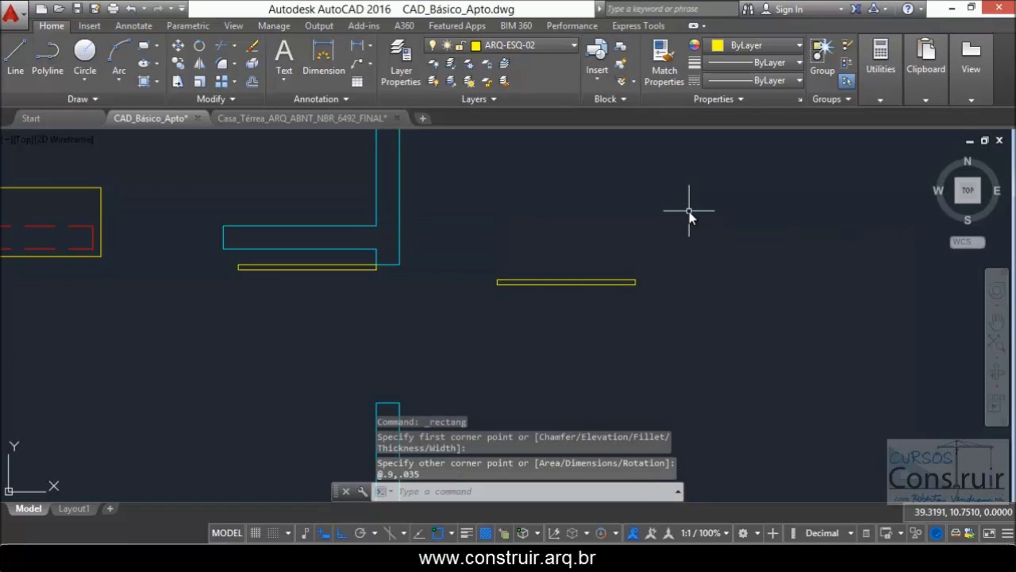
Step: Try to move the demonstration rectangle outside the east wall by a point on its edge, and erase it
left_click(579, 283)
type("m")
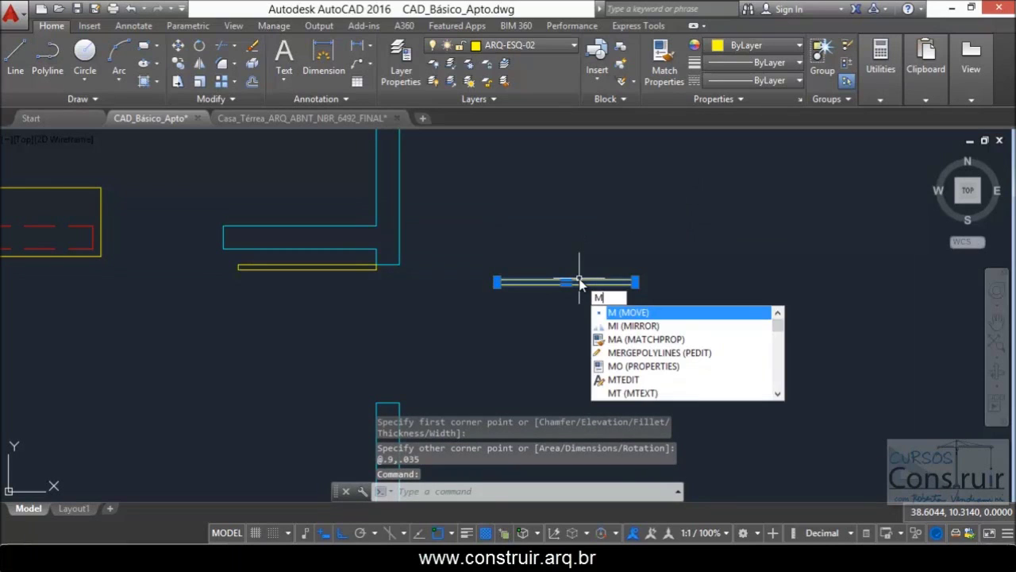
key("Return")
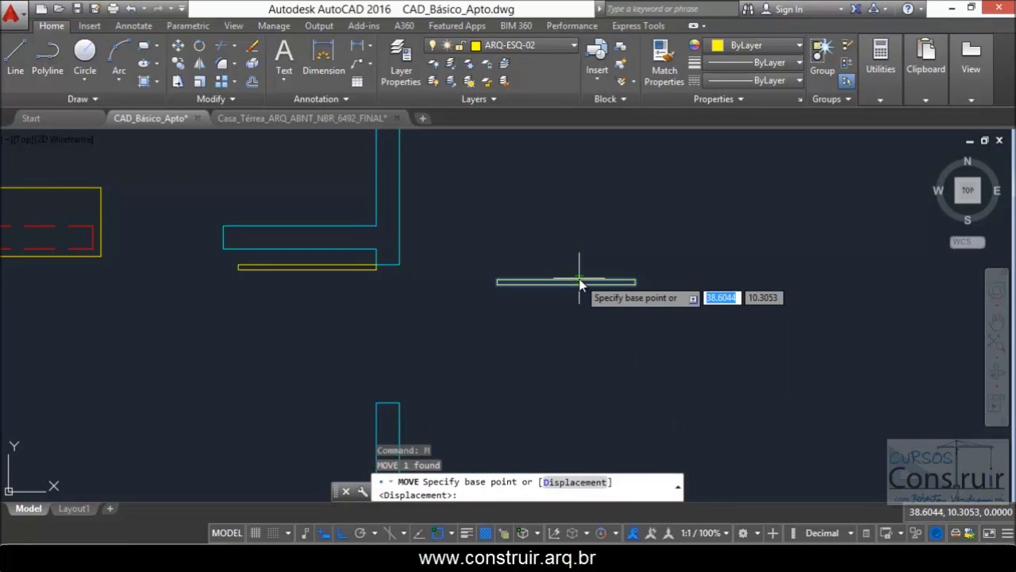
scroll(643, 284, "up", 4)
left_click(629, 284)
scroll(635, 274, "down", 6)
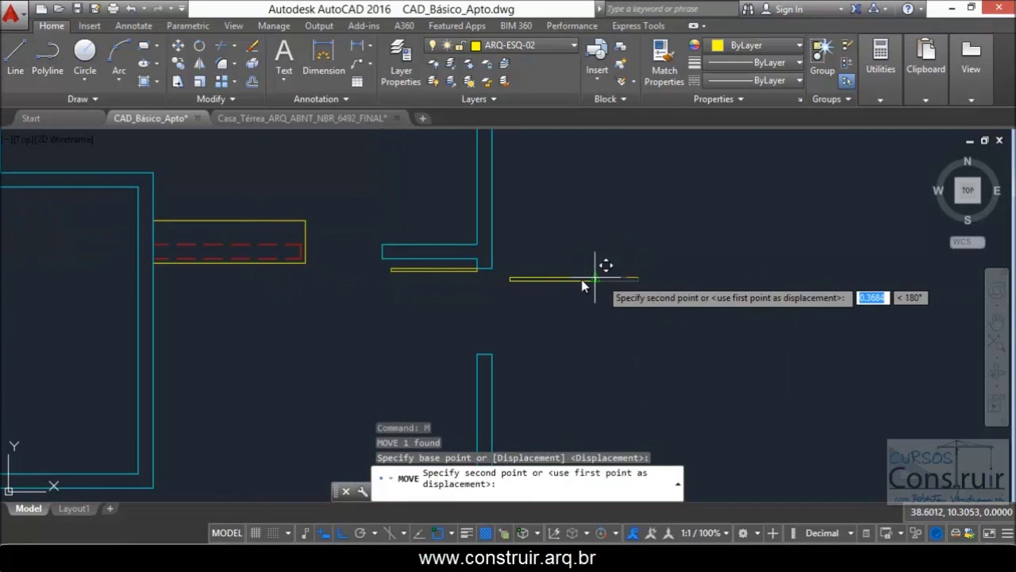
key("Escape")
scroll(572, 270, "up", 2)
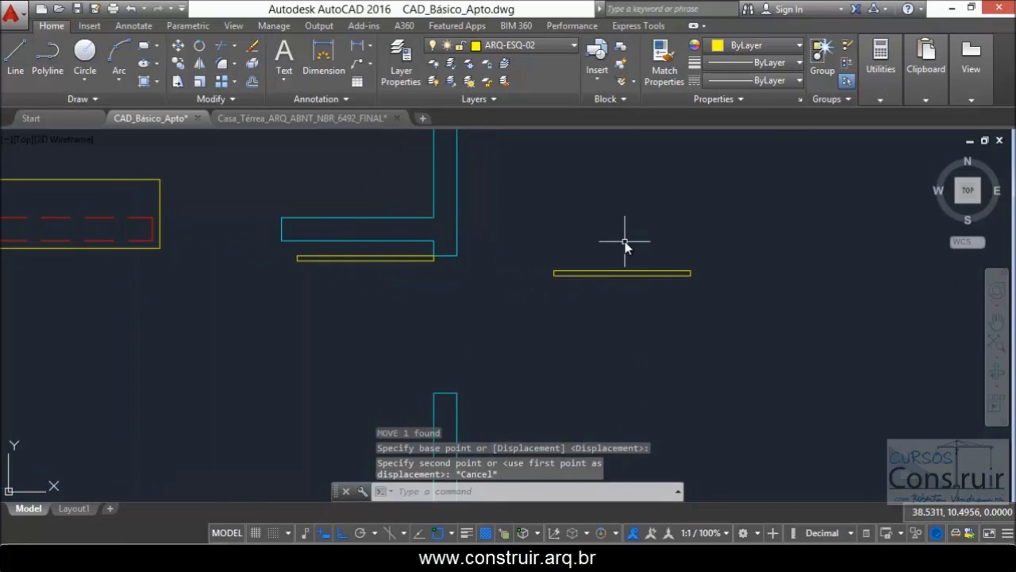
left_click(586, 291)
key("Delete")
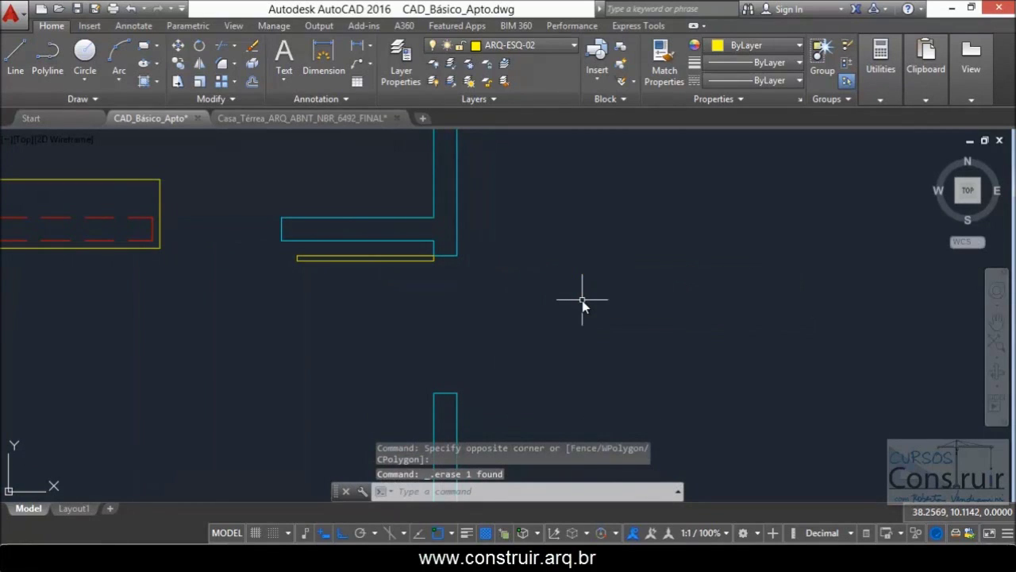
Step: Draw a circle centred on the east door leaf's hinge corner, with its radius reaching the opposite jamb's inner corner
scroll(381, 277, "down", 2)
scroll(429, 357, "up", 3)
scroll(397, 380, "down", 1)
scroll(362, 239, "up", 1)
scroll(362, 249, "down", 1)
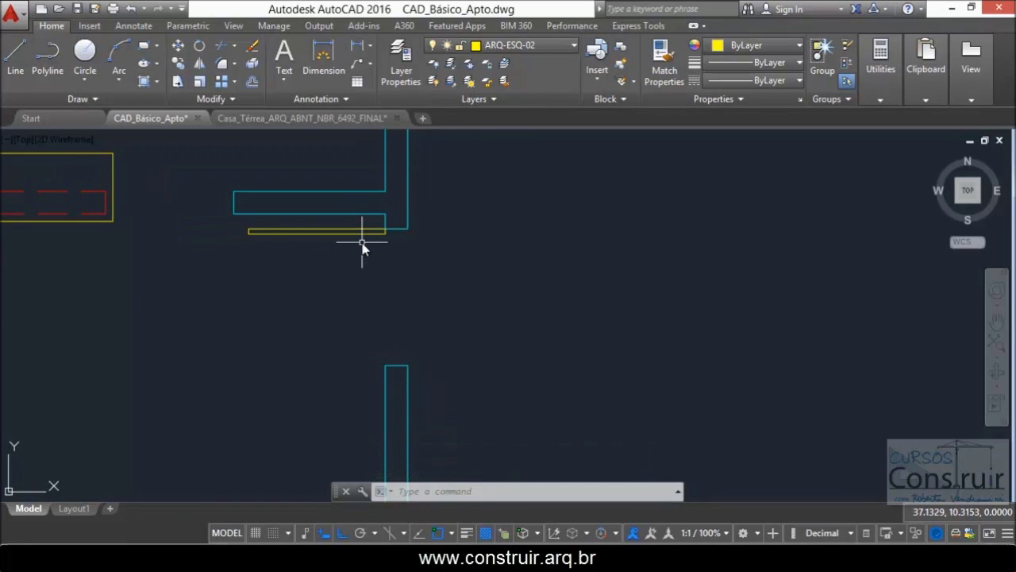
scroll(397, 266, "up", 2)
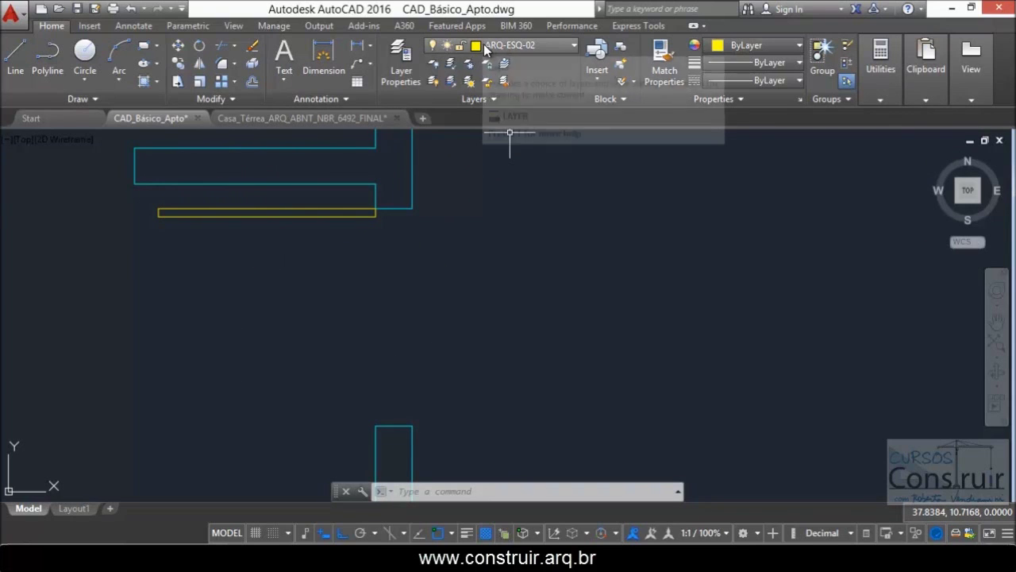
left_click(83, 52)
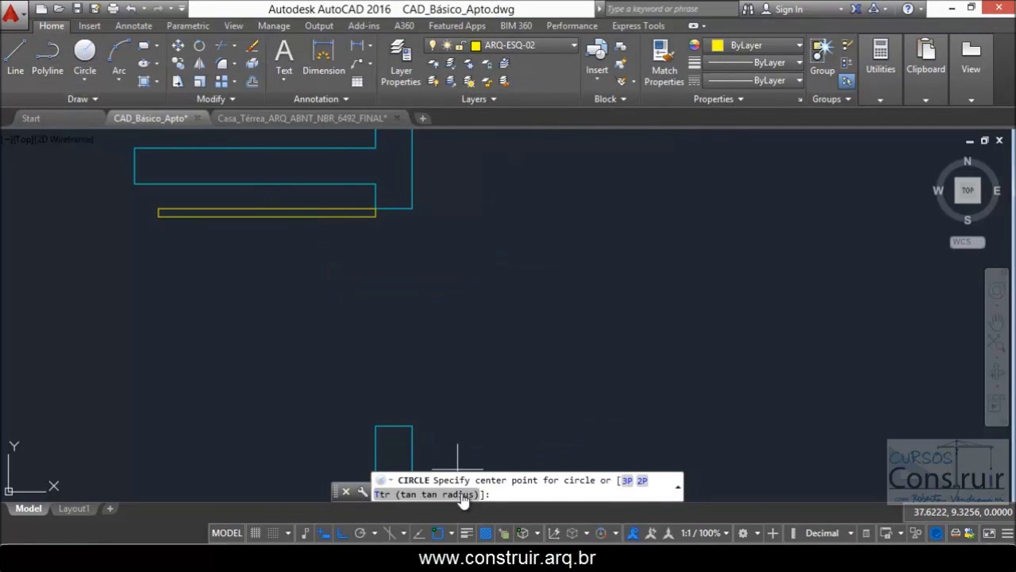
scroll(399, 206, "up", 2)
left_click(364, 213)
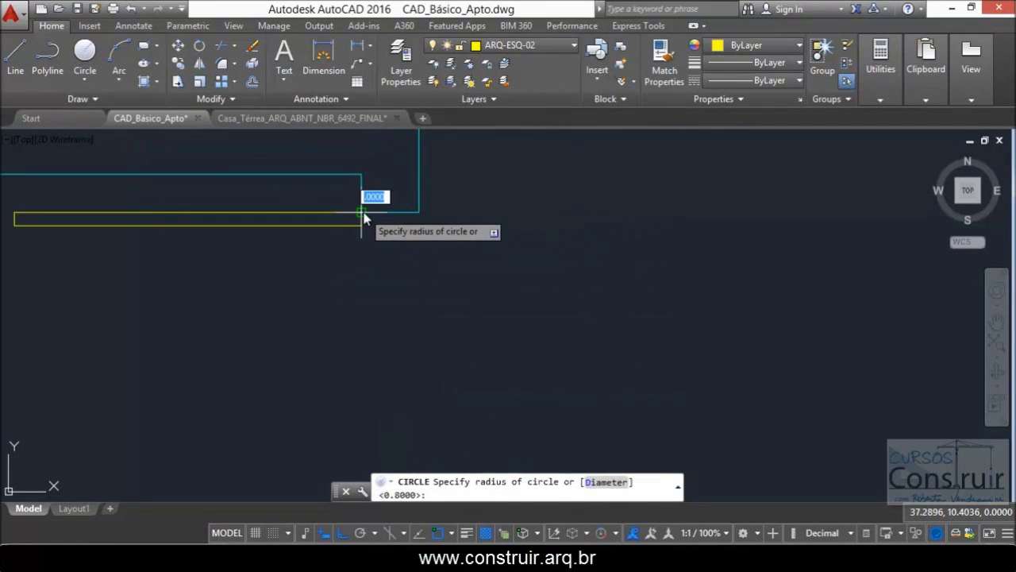
scroll(364, 216, "down", 3)
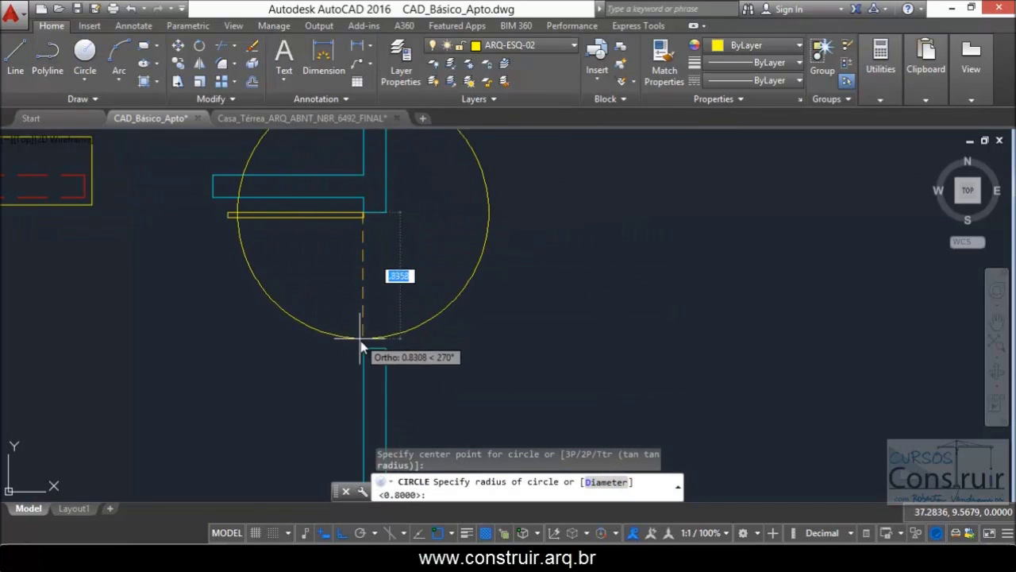
left_click(363, 350)
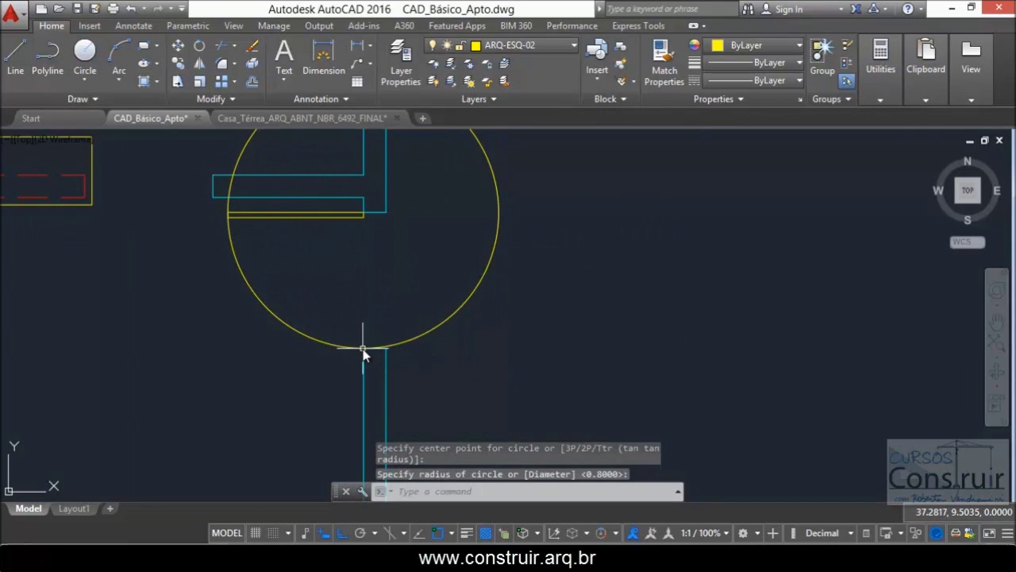
Step: List the properties of the circle around the east door's hinge to check its radius
type("lis")
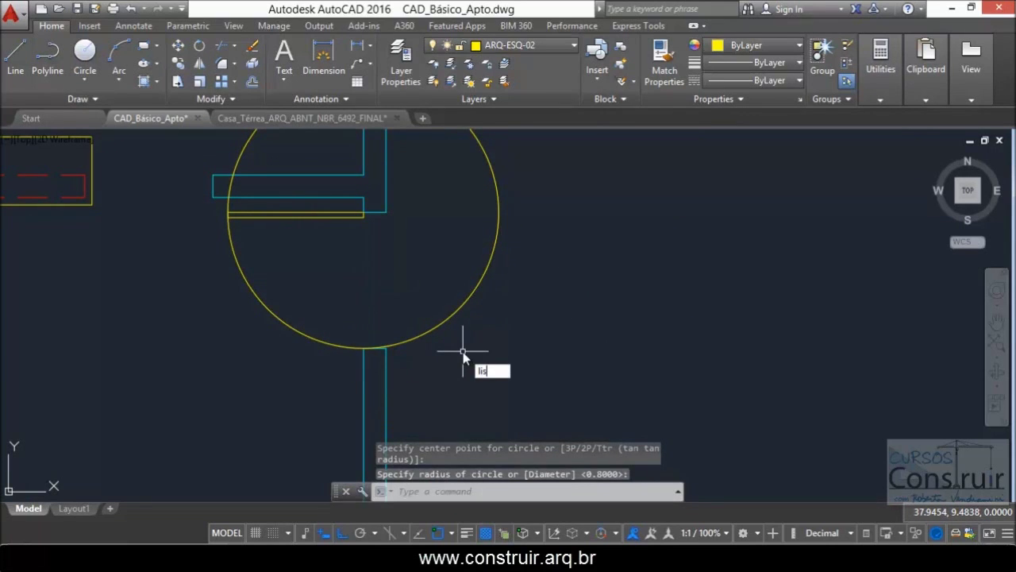
type("t")
key("Return")
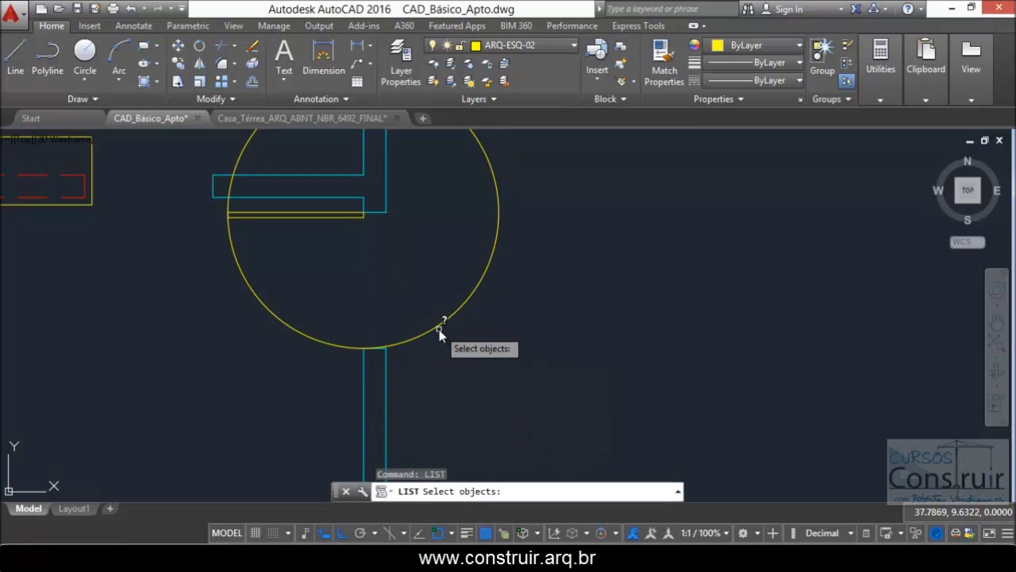
left_click(439, 330)
key("Return")
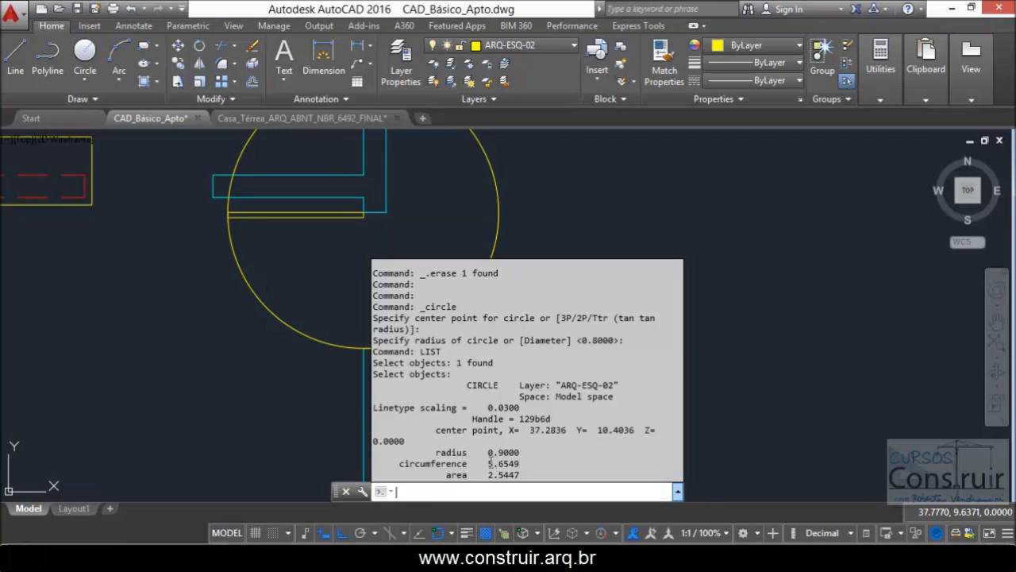
key("Escape")
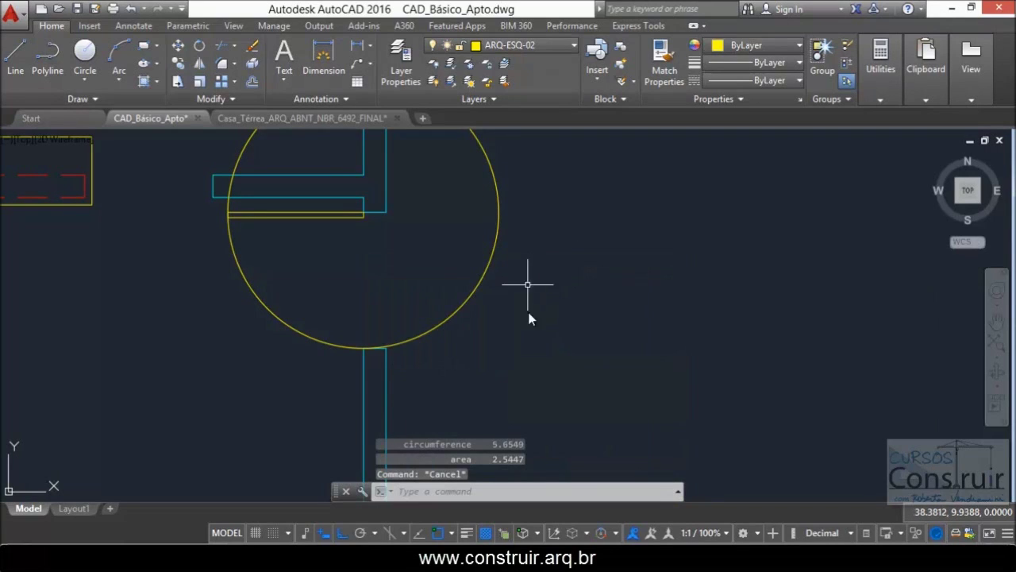
Step: Trim the circle to the quarter arc inside the room, using the east door leaf and the lower wall as cutting edges
type("tr")
key("Return")
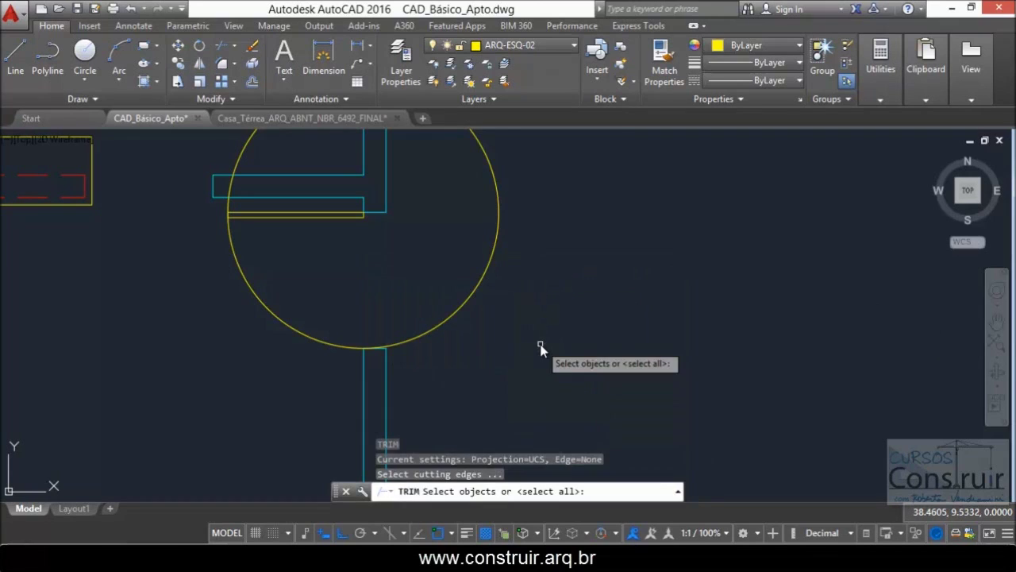
left_click(315, 222)
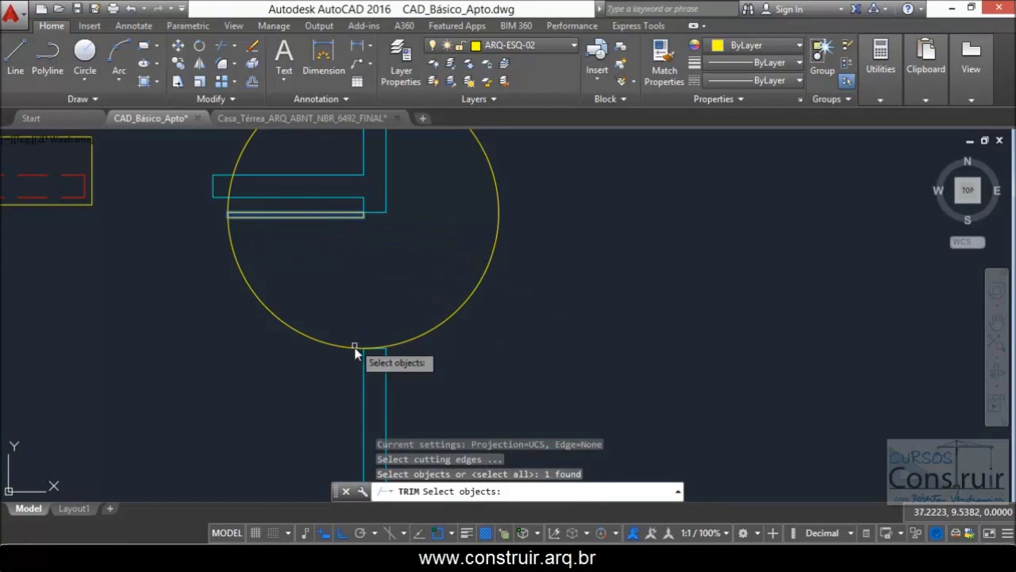
left_click(365, 378)
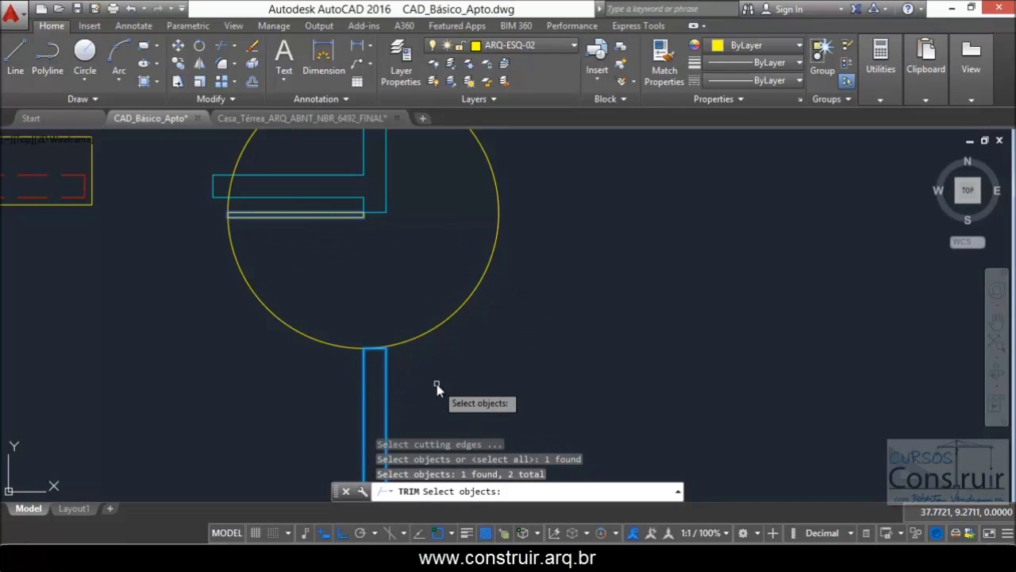
key("Return")
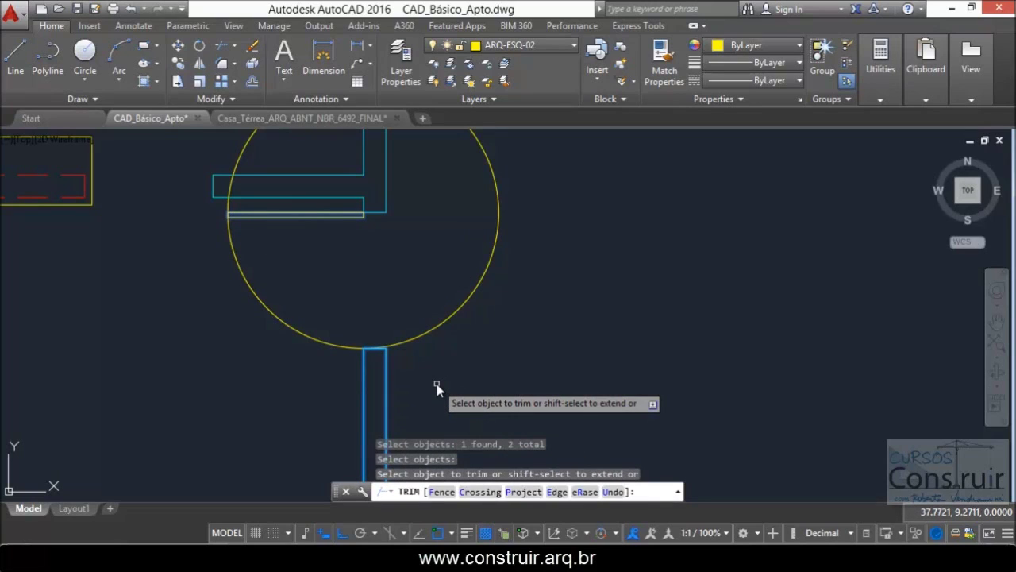
left_click(434, 331)
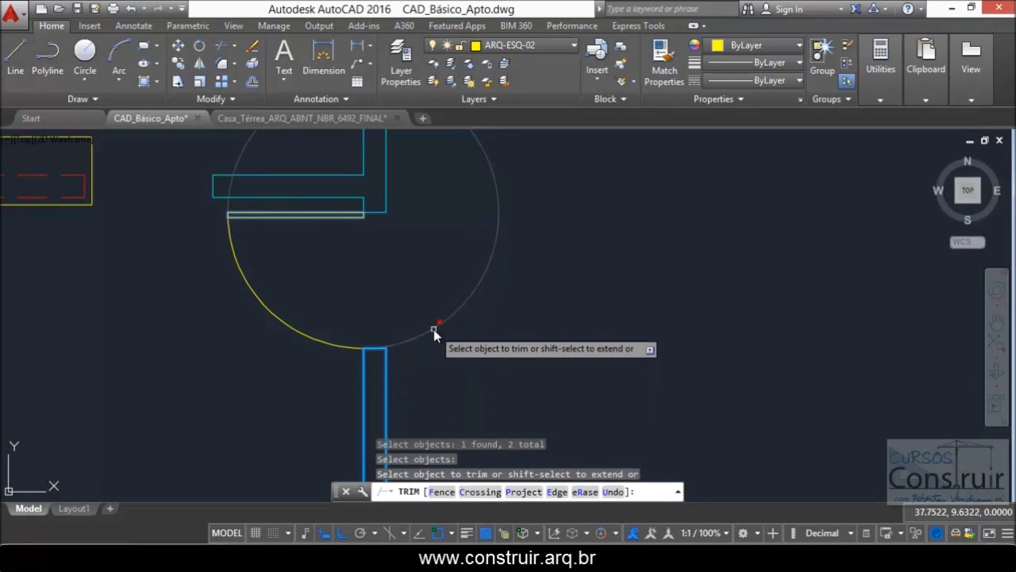
key("Escape")
scroll(439, 329, "down", 5)
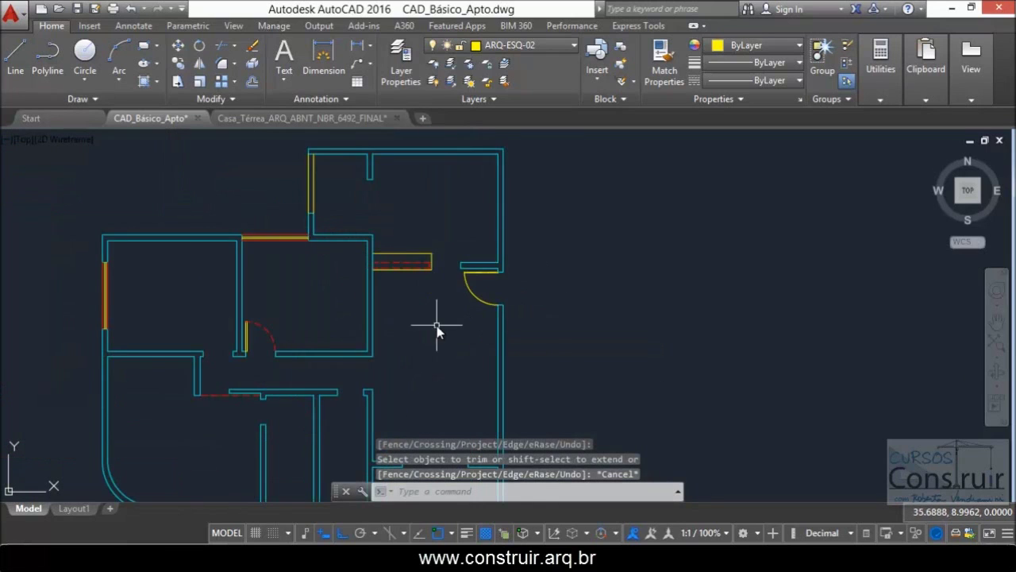
Step: Match the east door's swing arc to the properties of the bedroom door's dashed red arc
scroll(436, 325, "up", 2)
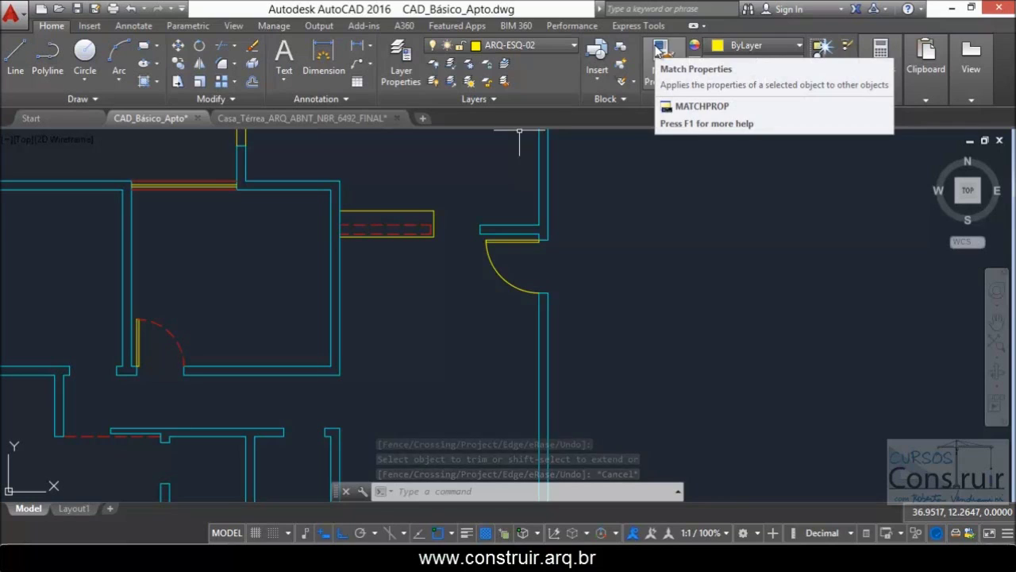
left_click(657, 50)
scroll(185, 354, "up", 4)
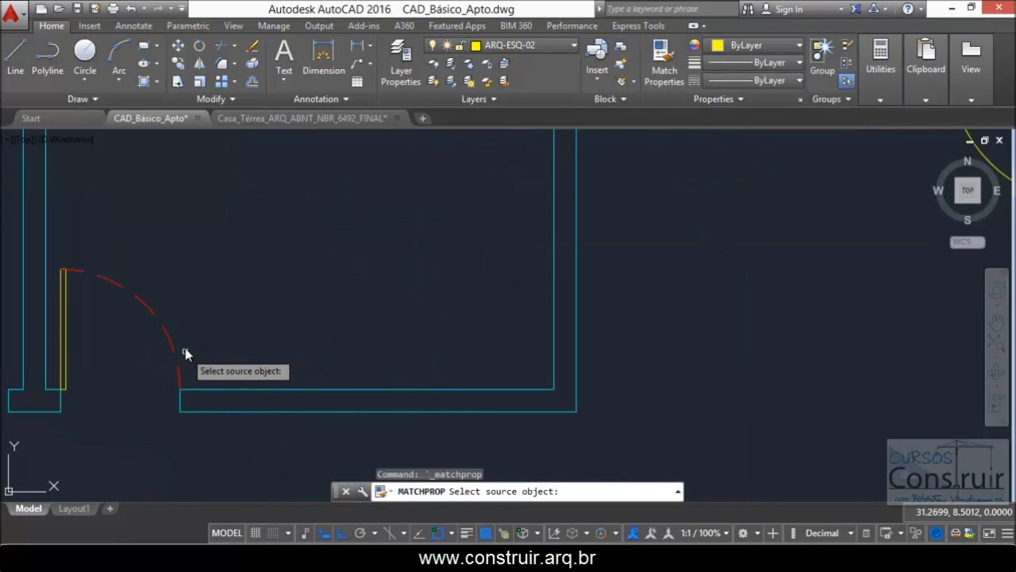
left_click(119, 286)
scroll(170, 329, "down", 5)
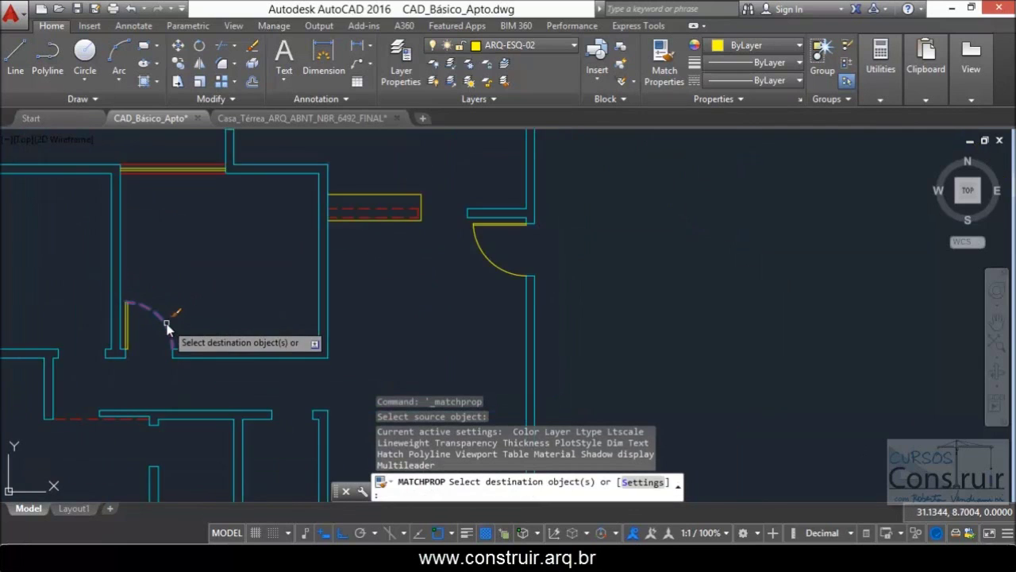
scroll(319, 305, "up", 2)
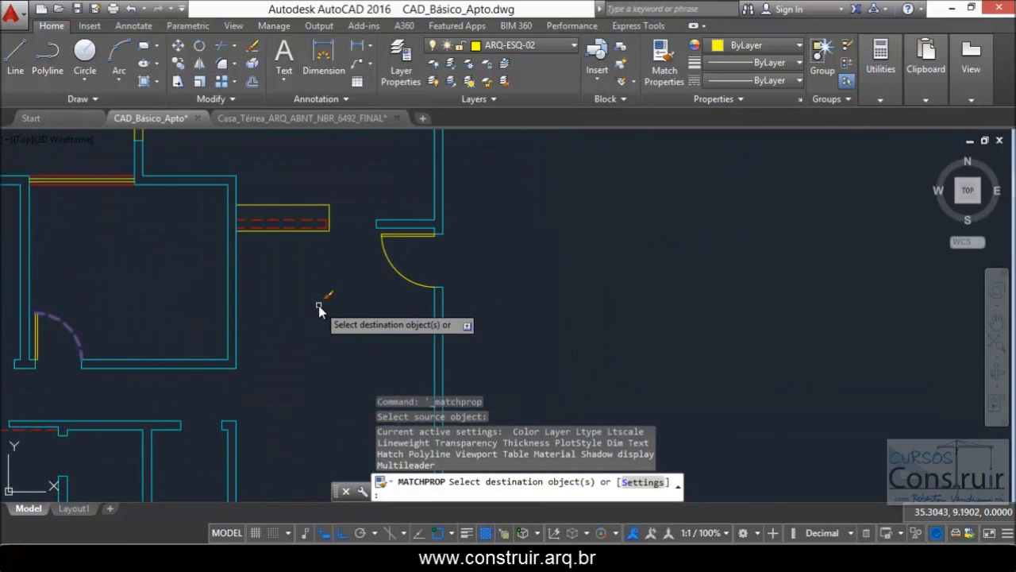
left_click(391, 269)
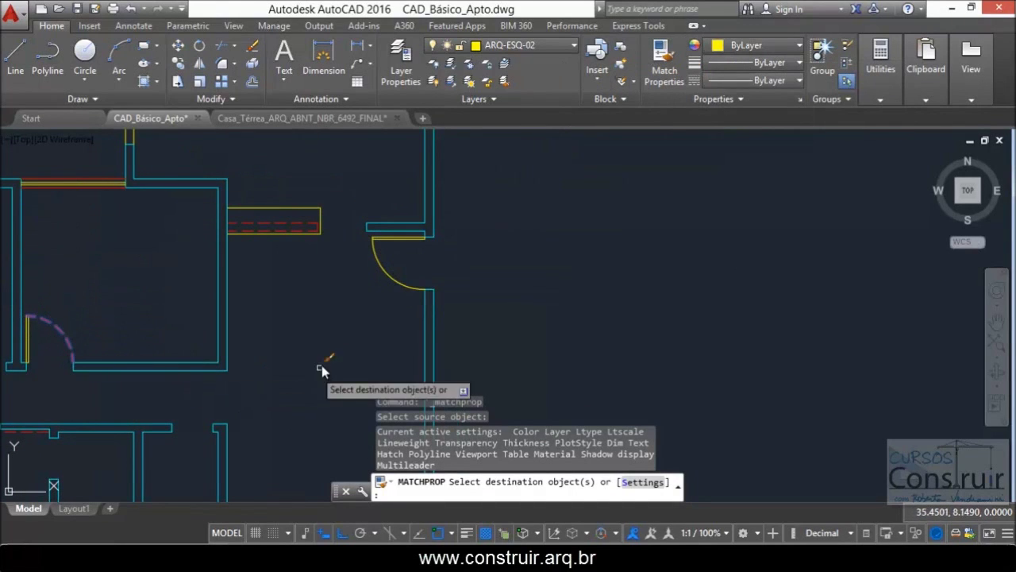
scroll(381, 270, "up", 2)
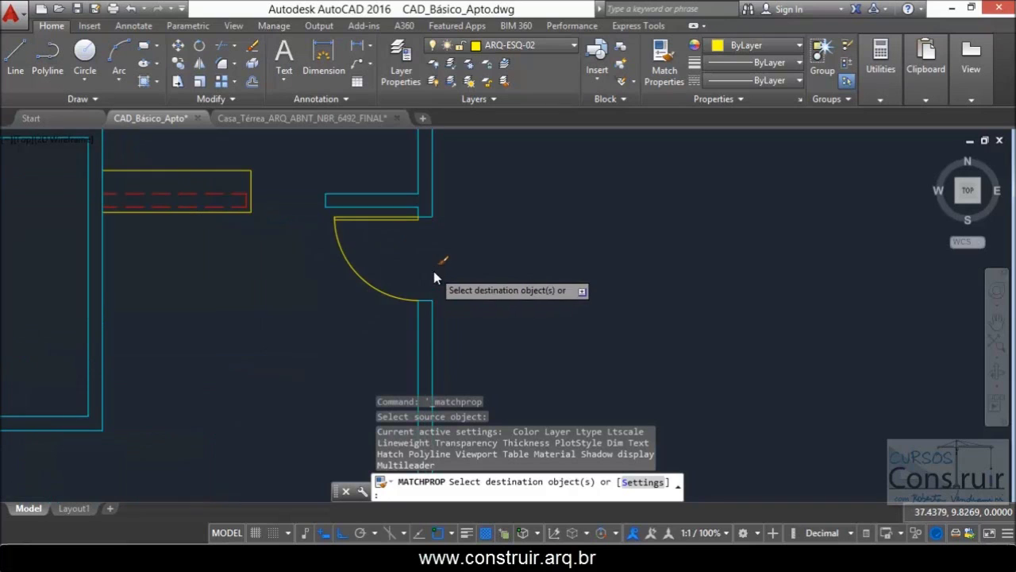
left_click(385, 289)
key("Escape")
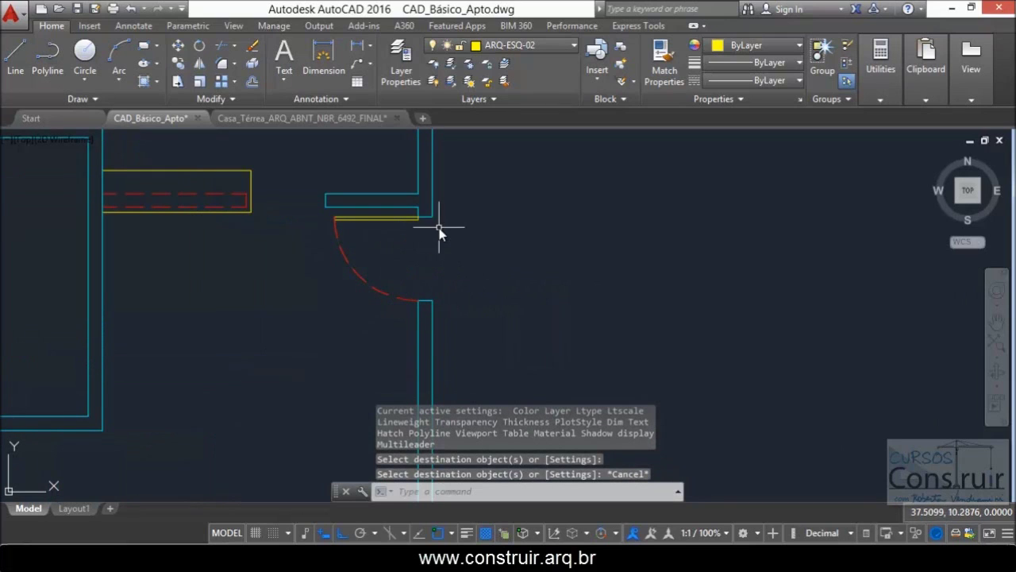
Step: Examine closely where the swing arc meets the free end of the east door leaf
scroll(438, 230, "up", 4)
scroll(228, 250, "up", 5)
scroll(197, 221, "up", 2)
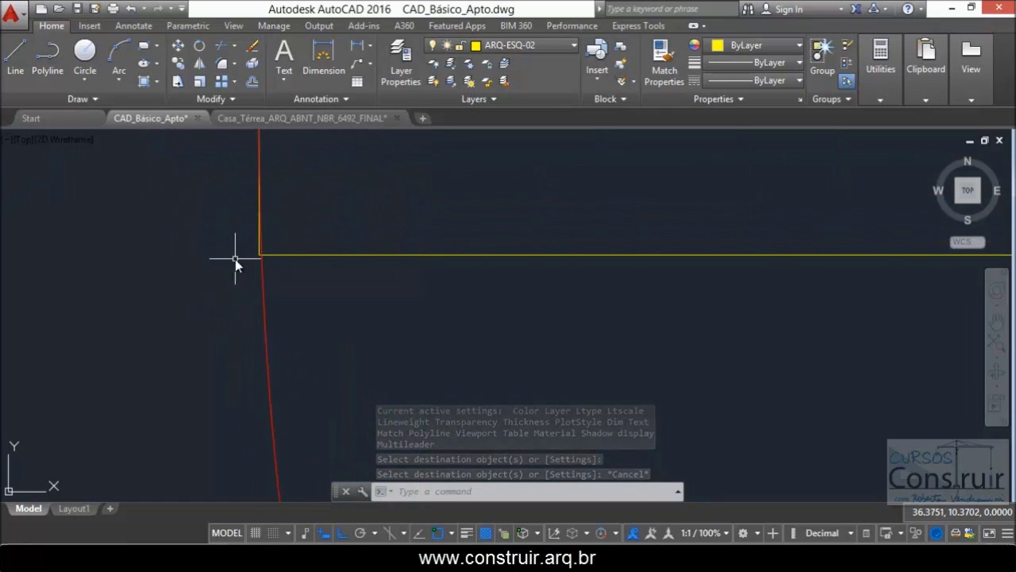
left_click(261, 280)
scroll(290, 302, "down", 3)
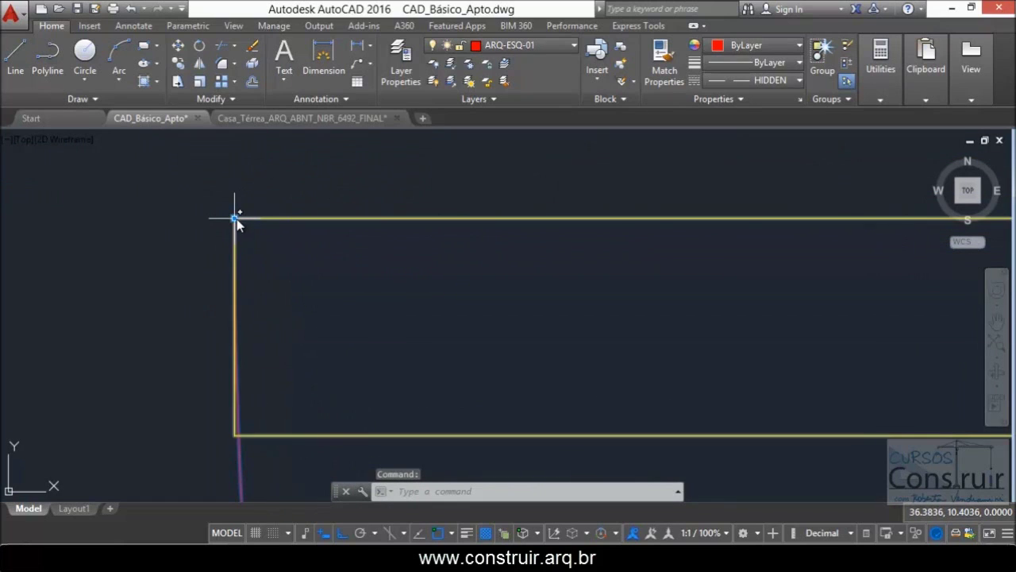
key("Escape")
scroll(189, 208, "down", 4)
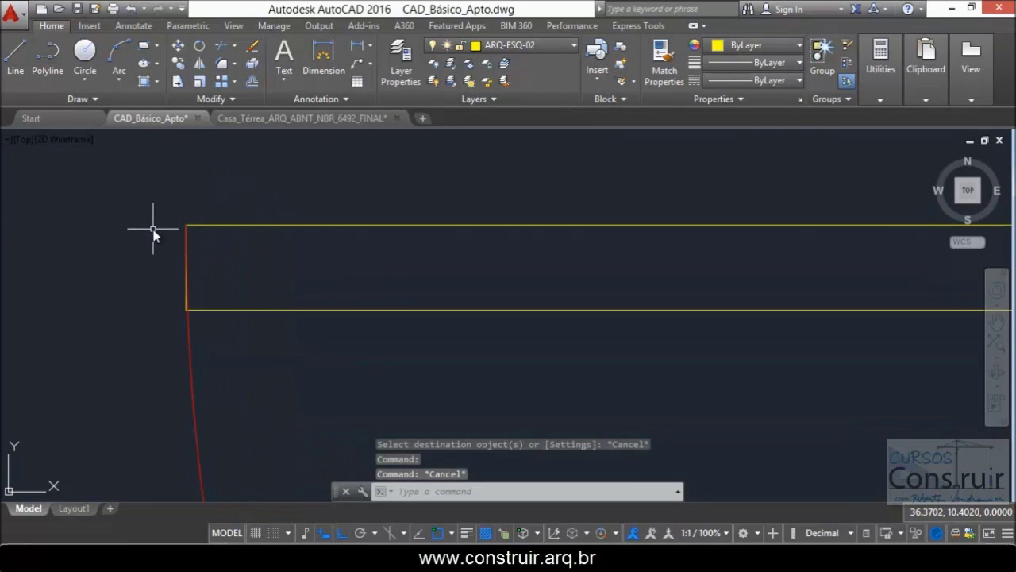
Step: Draw a demonstration circle from the east door's hinge corner, with its radius reaching the leaf's lower outer corner
left_click(85, 55)
scroll(192, 306, "down", 2)
scroll(730, 280, "up", 4)
left_click(675, 228)
scroll(677, 227, "down", 4)
scroll(143, 238, "up", 5)
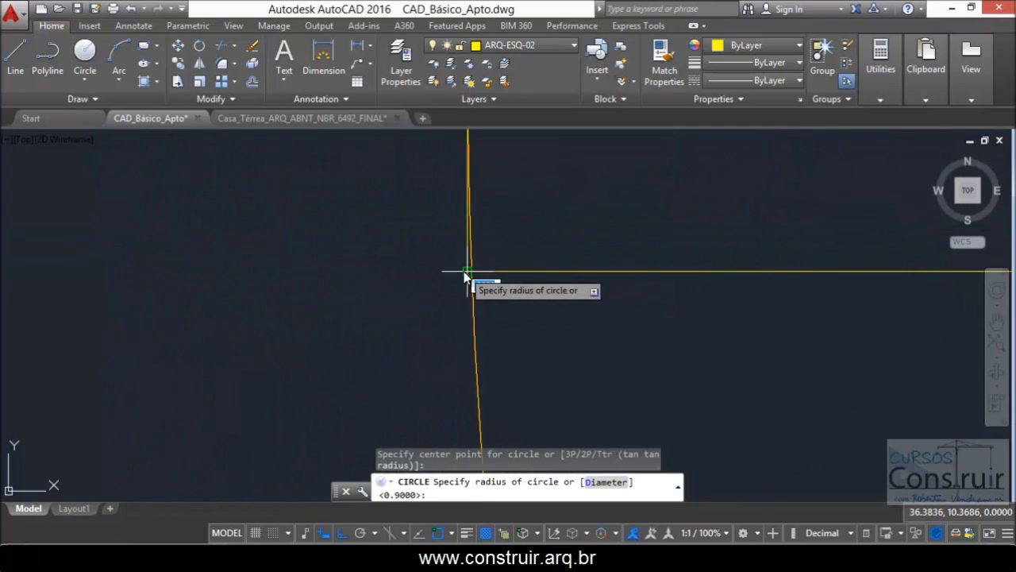
key("Escape")
scroll(222, 306, "down", 3)
scroll(220, 315, "down", 2)
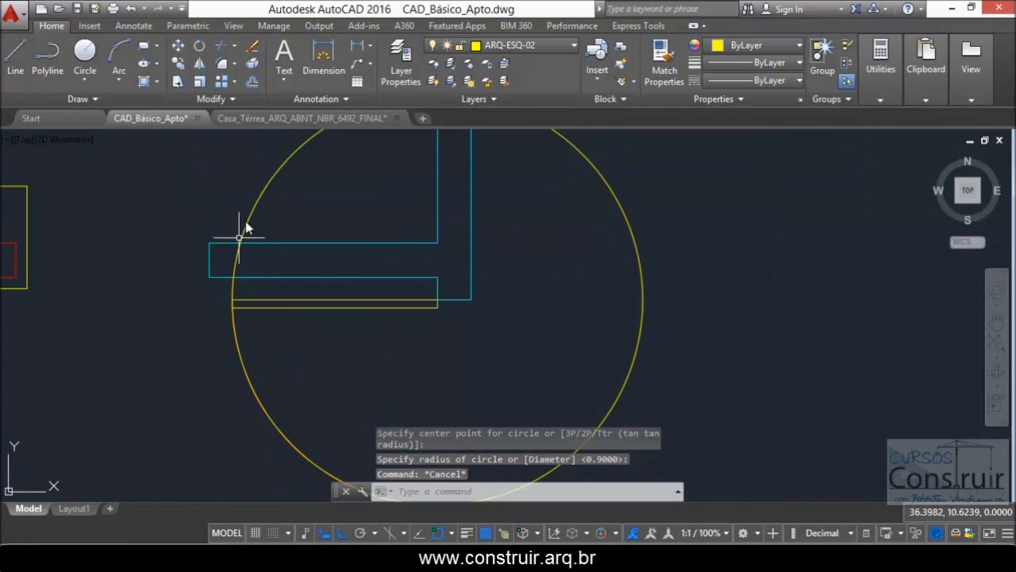
scroll(226, 189, "down", 2)
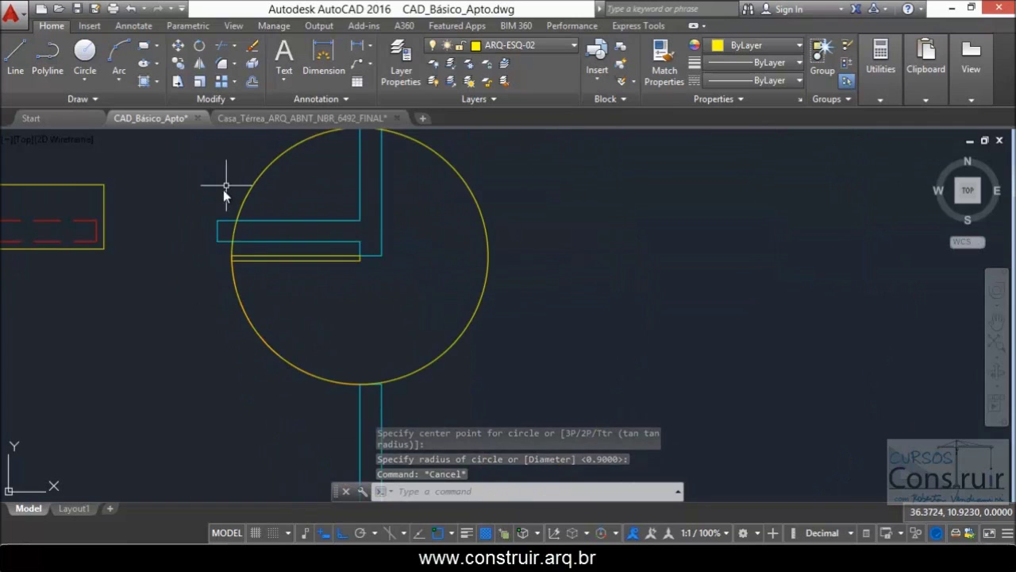
Step: List the demonstration circle's properties to check its radius, and erase the circle
type("list")
key("Return")
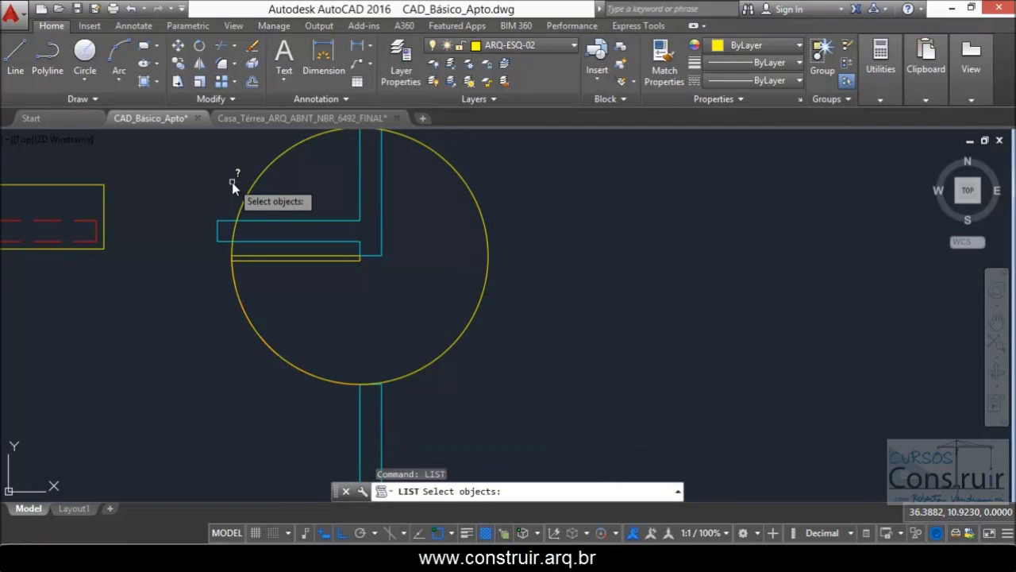
left_click(256, 181)
key("Return")
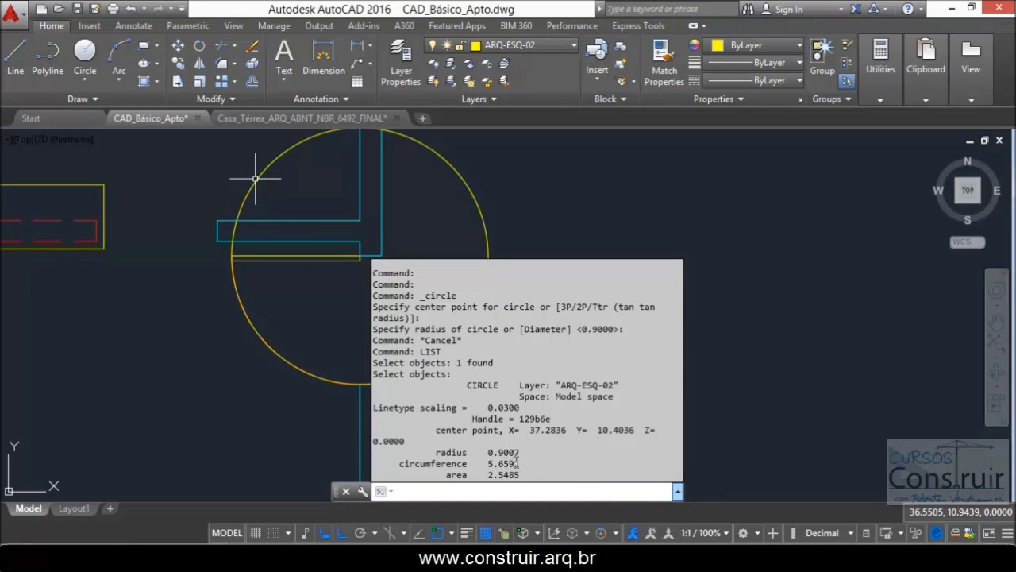
key("Escape")
left_click(482, 213)
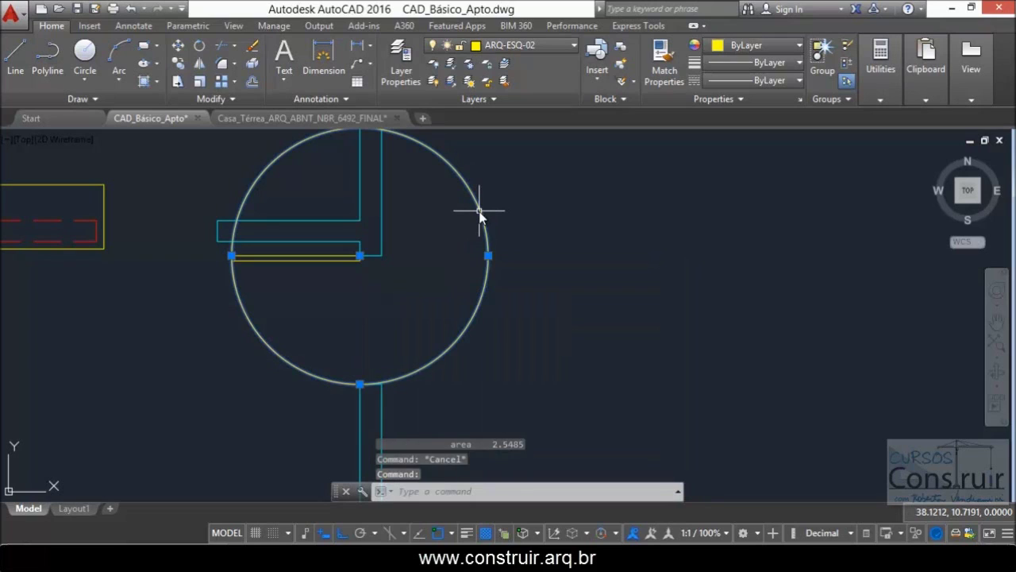
key("Delete")
Step: Try to rotate the east door leaf freely about its hinge corner with Ortho off
type("RO")
key("Return")
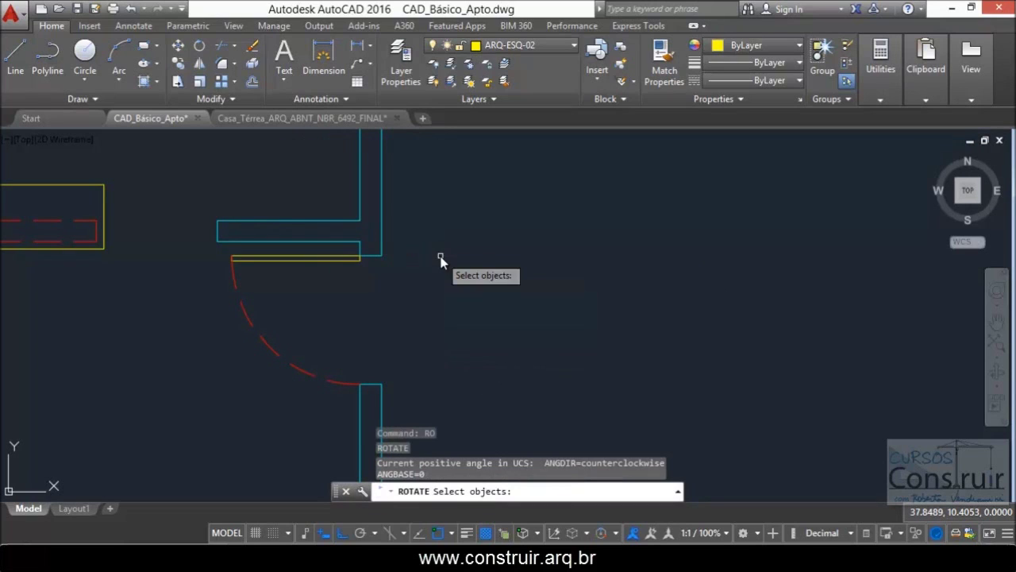
left_click(337, 262)
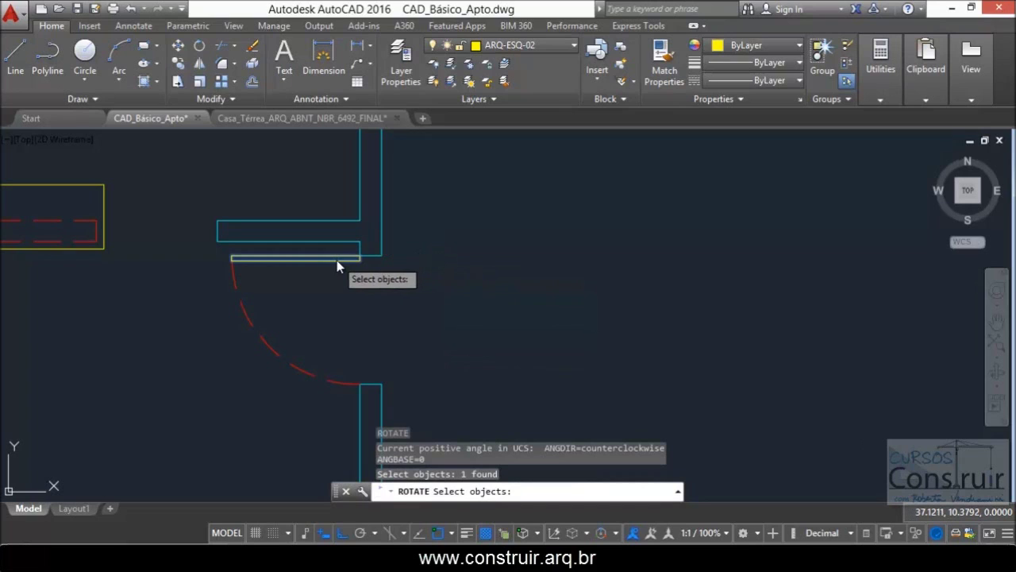
key("Return")
scroll(374, 247, "up", 4)
left_click(347, 272)
scroll(350, 258, "down", 2)
key("F8")
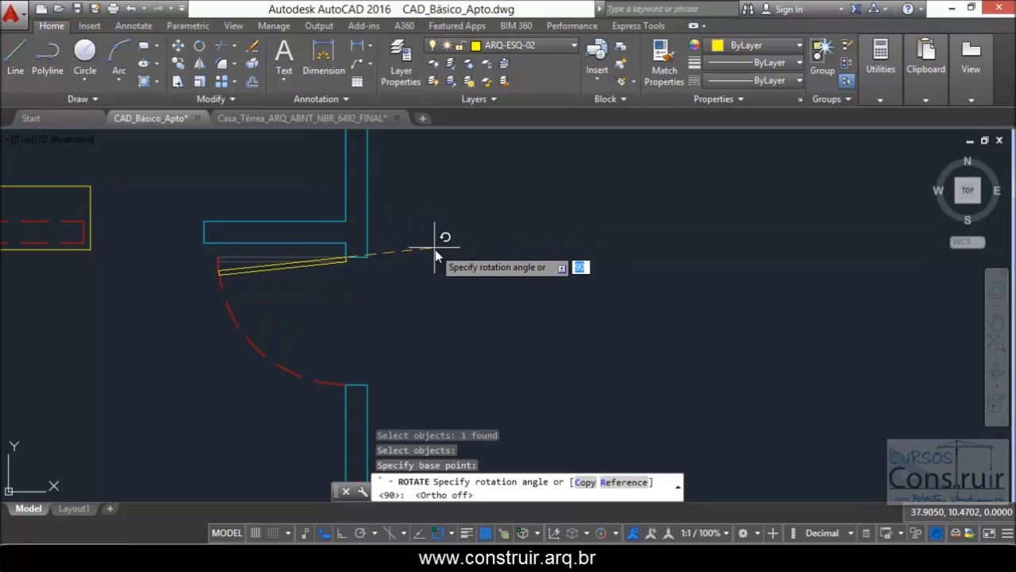
key("Escape")
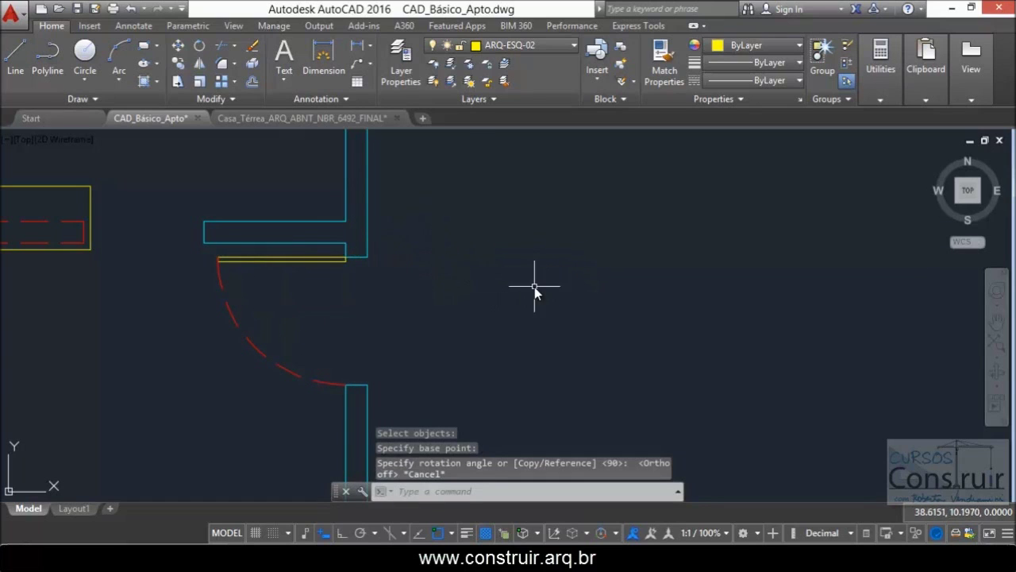
Step: Examine the two adjacent 0.80x2.10 bedroom doors in the PDF plan in Adobe Acrobat Reader, and return to AutoCAD
scroll(534, 286, "down", 8)
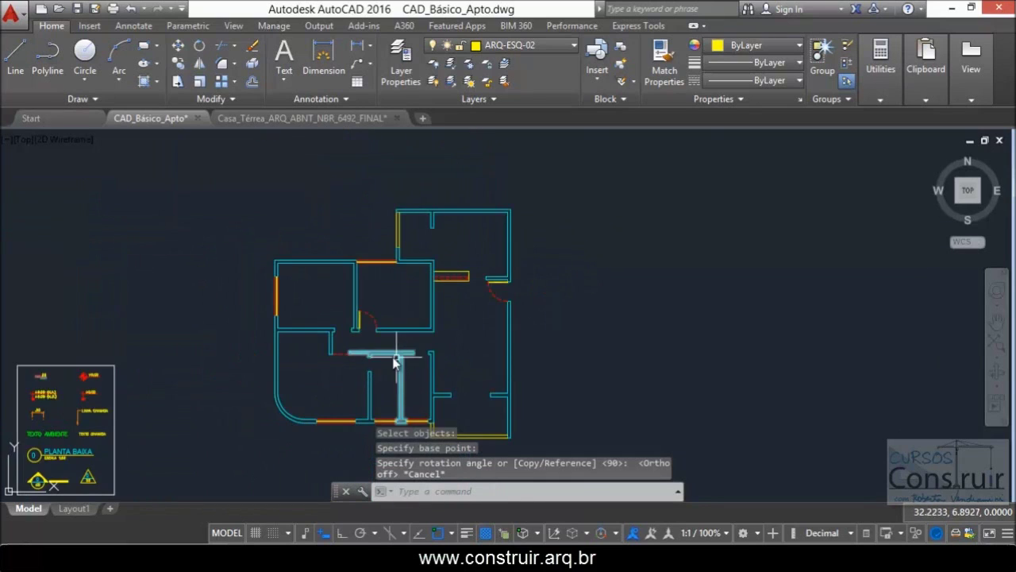
scroll(394, 361, "up", 7)
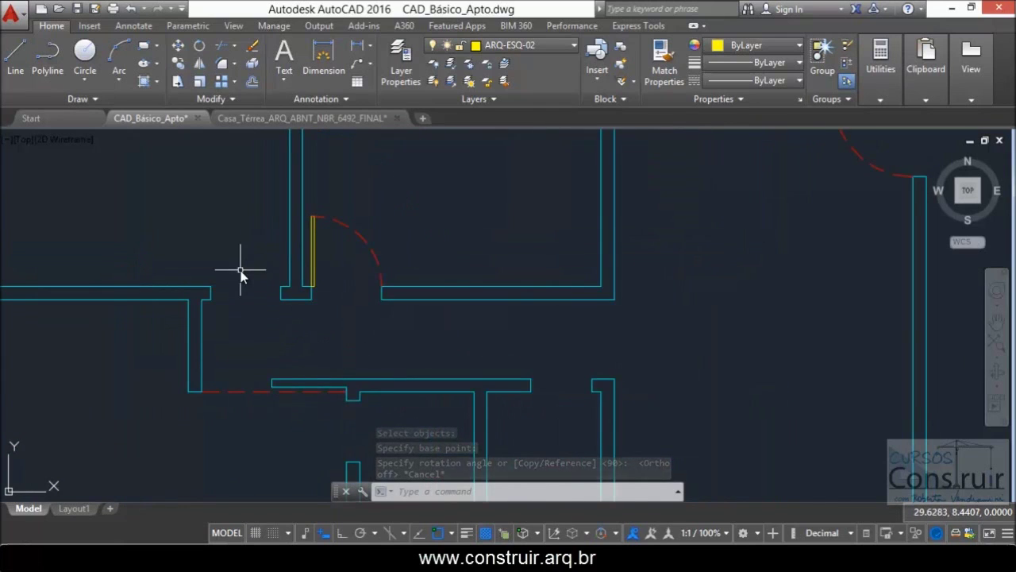
scroll(241, 272, "up", 2)
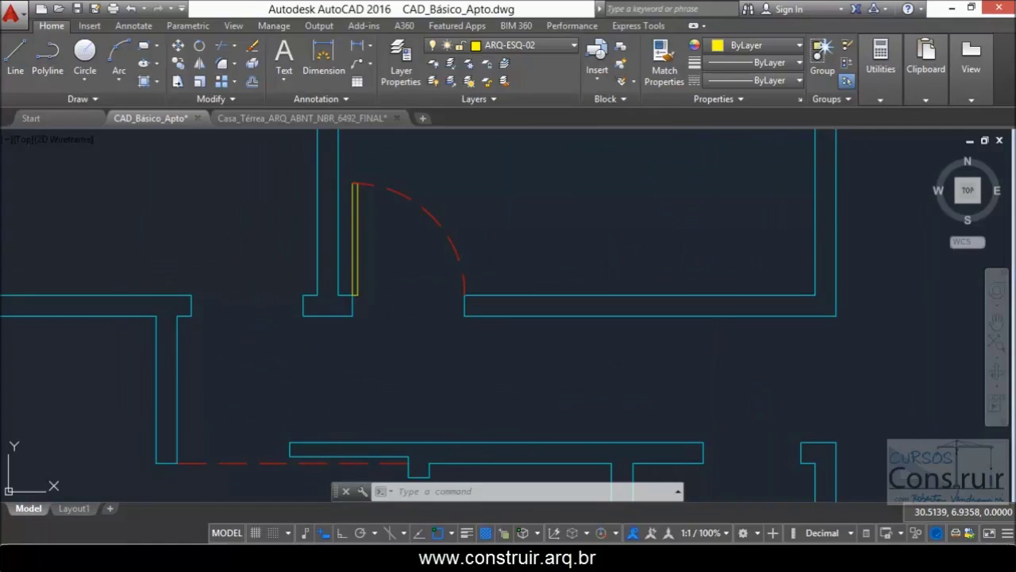
key("alt+Tab")
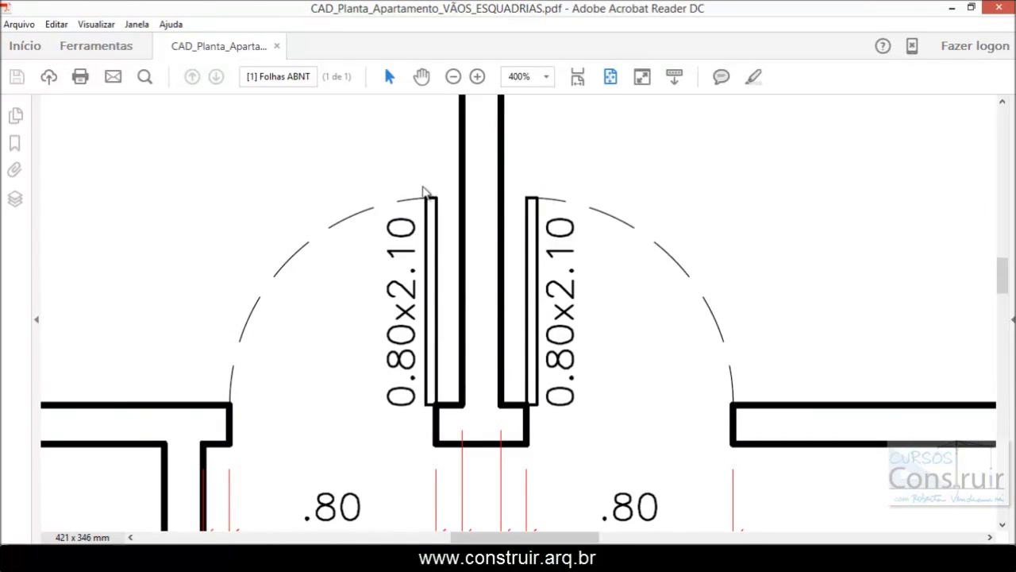
mouse_move(541, 225)
left_click(208, 495)
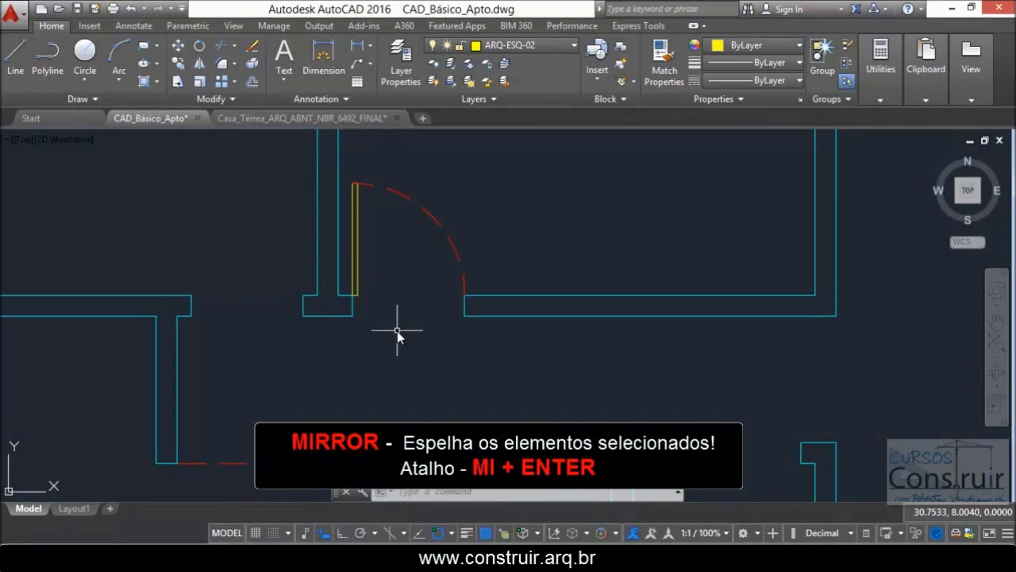
Step: Mirror the 0.80 bedroom door's leaf and swing arc about a vertical axis through the midpoint of the short wall base between the bedrooms, keeping the source objects
type("mi")
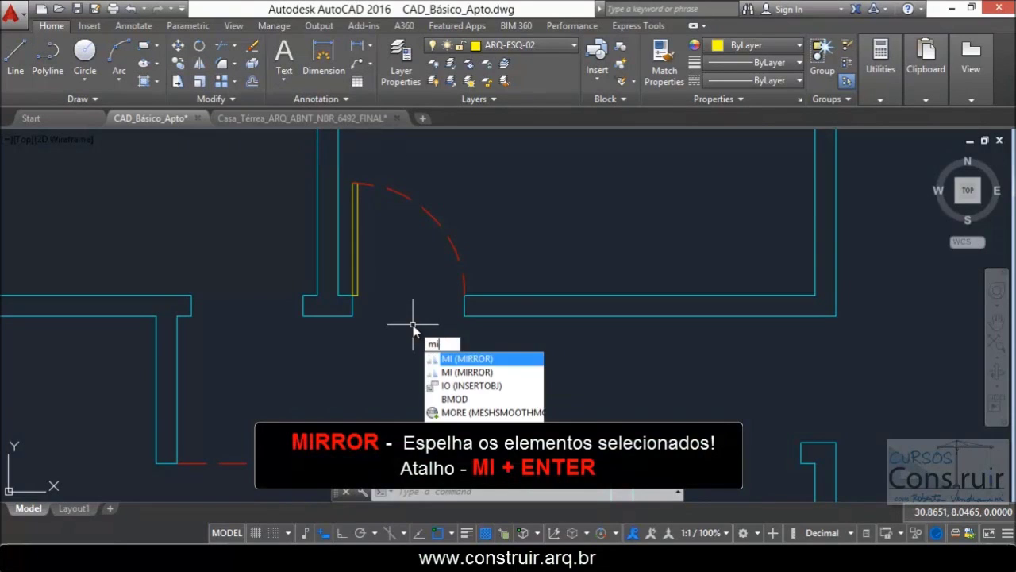
key("Return")
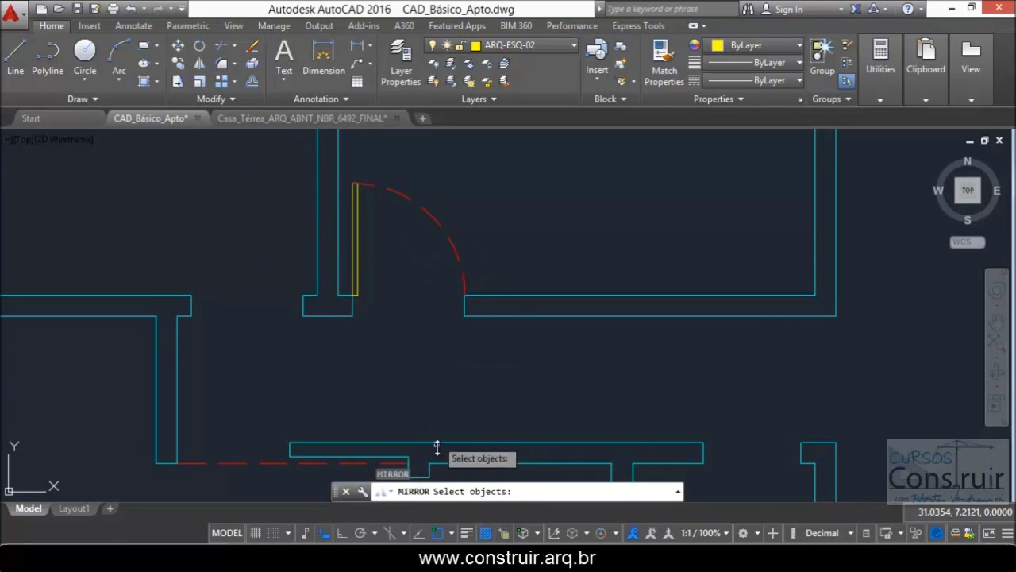
left_click(357, 249)
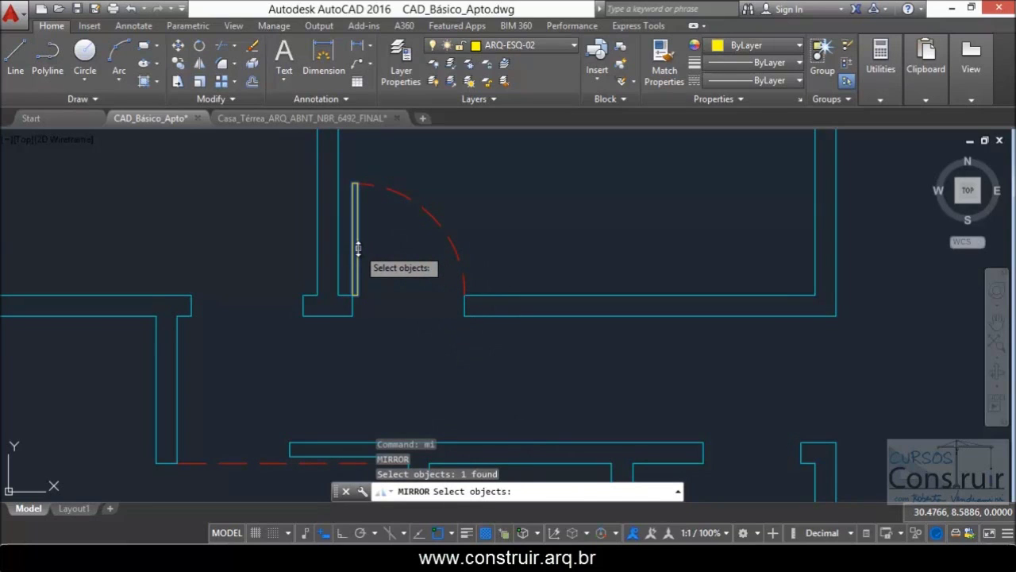
left_click(395, 192)
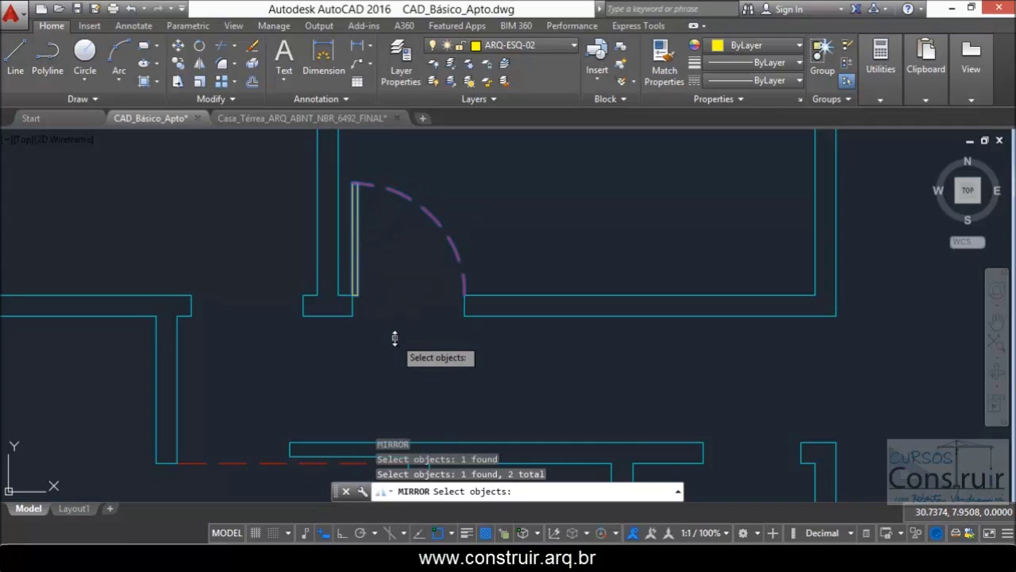
key("Return")
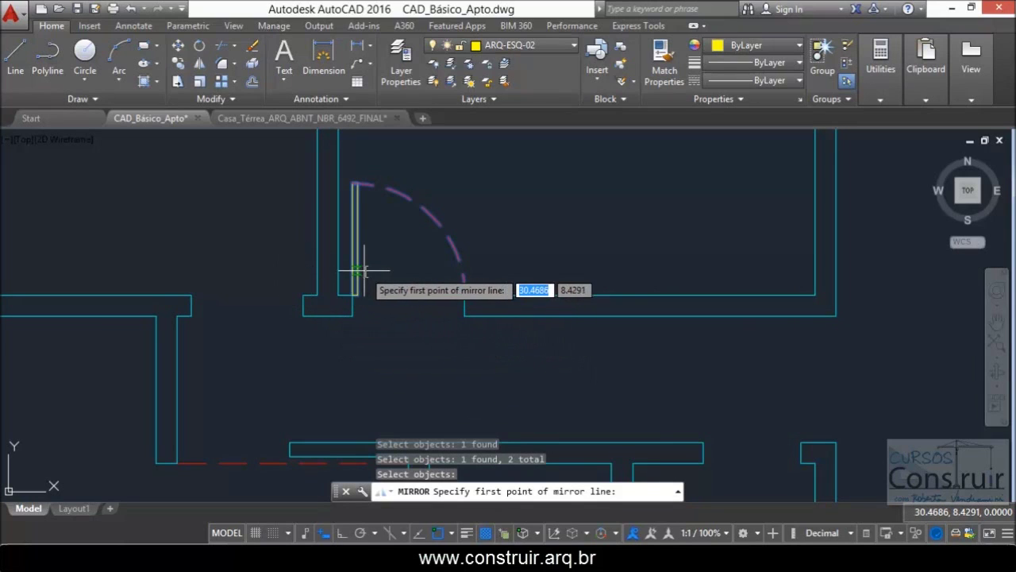
scroll(338, 313, "up", 5)
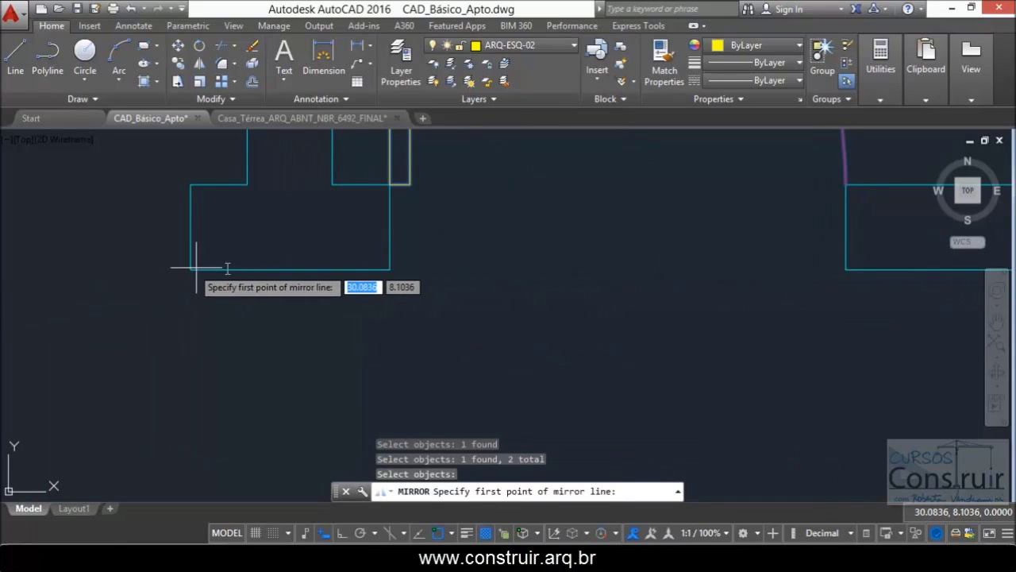
left_click(289, 270)
scroll(339, 363, "down", 4)
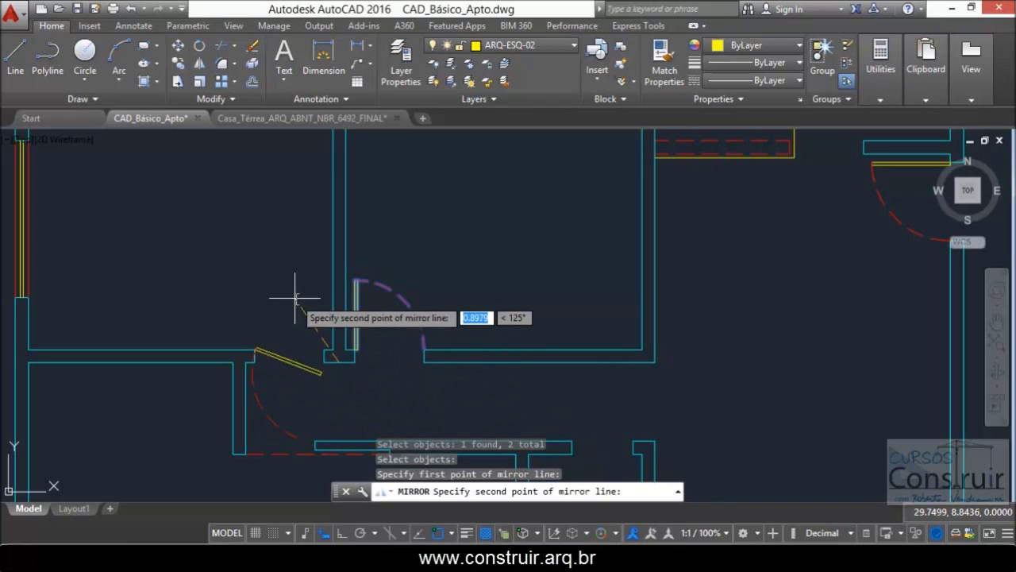
key("F8")
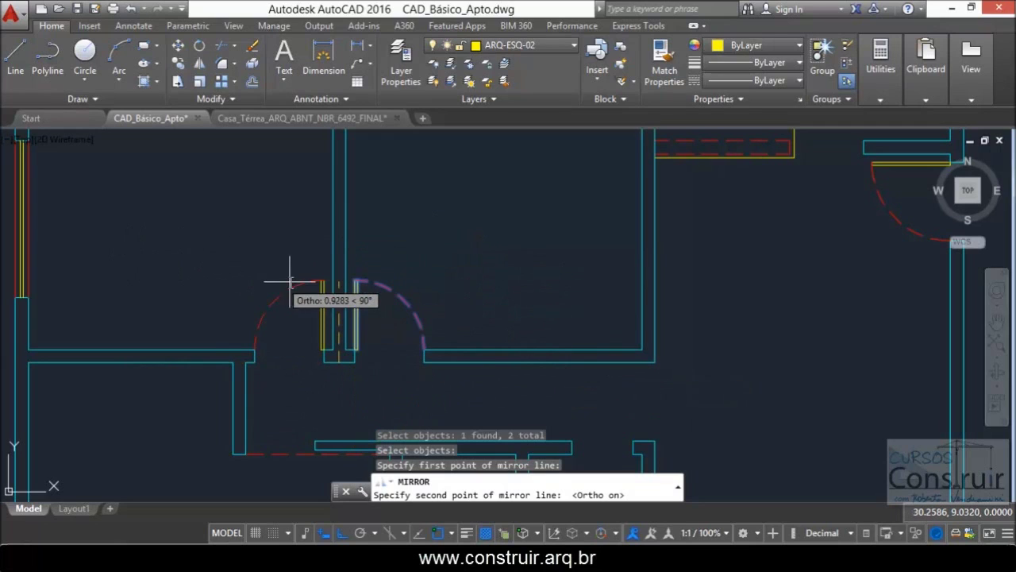
left_click(274, 189)
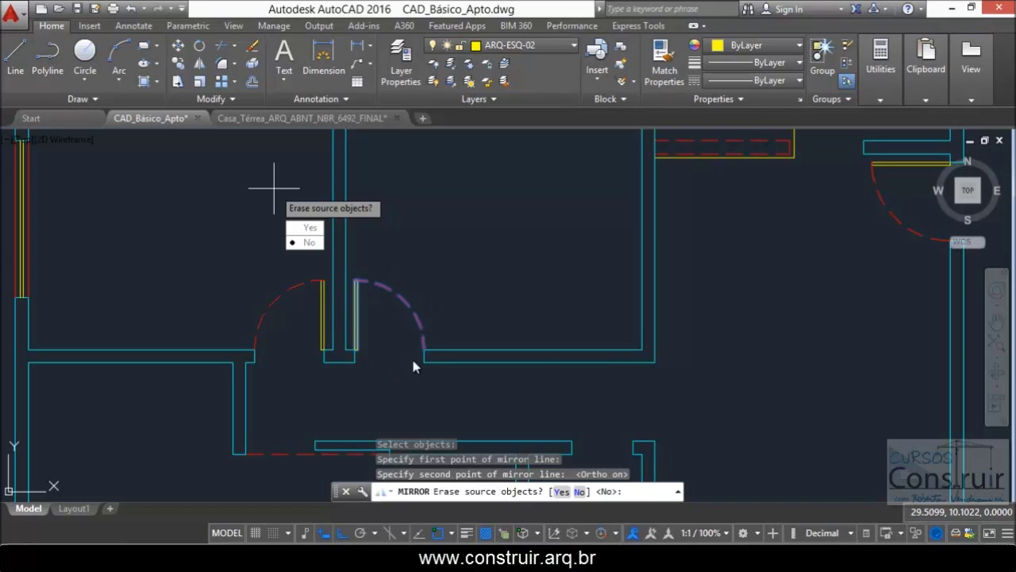
left_click(310, 242)
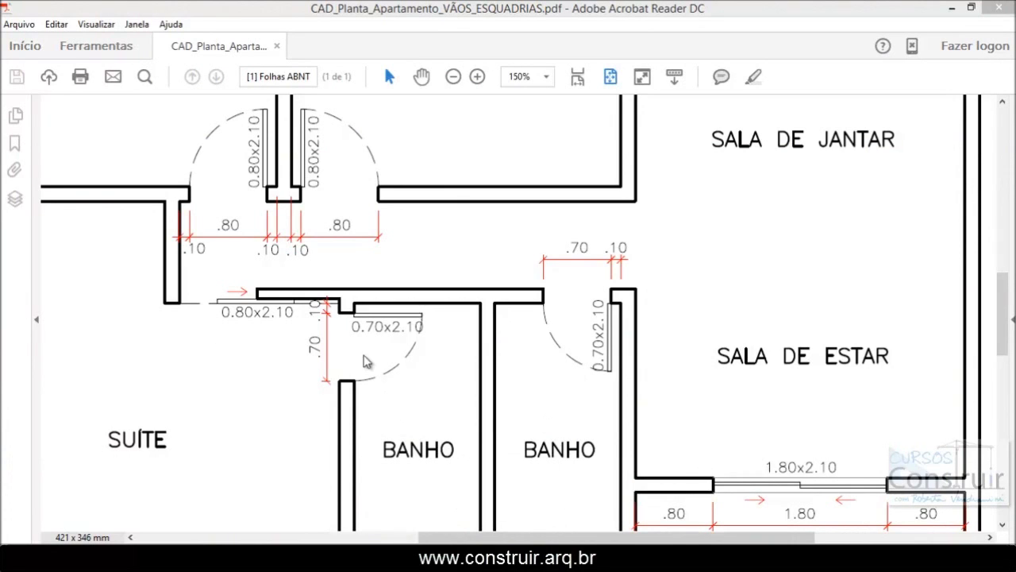
Step: Examine the two 0.70x2.10 bathroom doors in the PDF plan, return to AutoCAD and inspect the door drawn in the suite bathroom
mouse_move(395, 327)
left_click(316, 560)
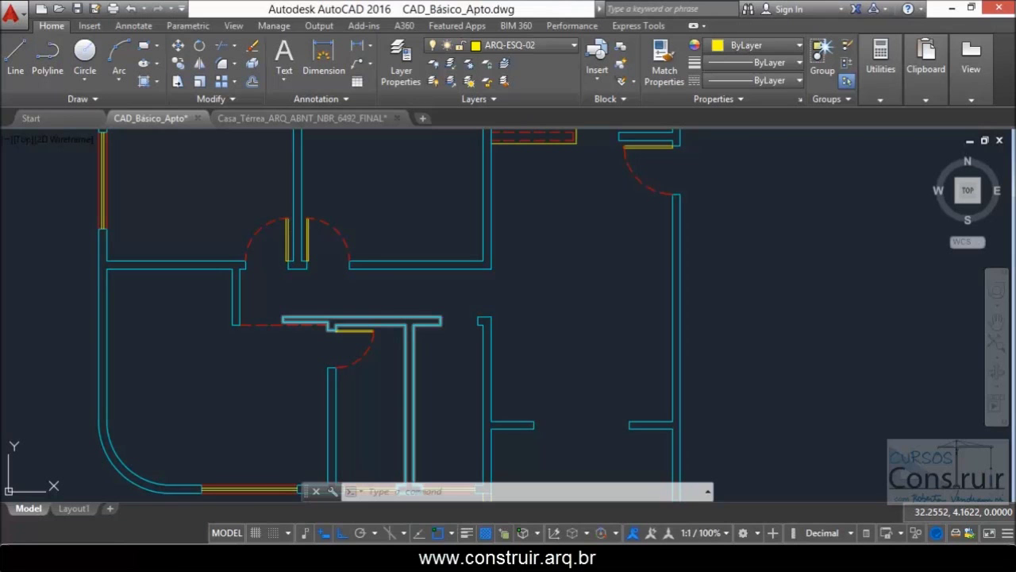
scroll(354, 362, "up", 3)
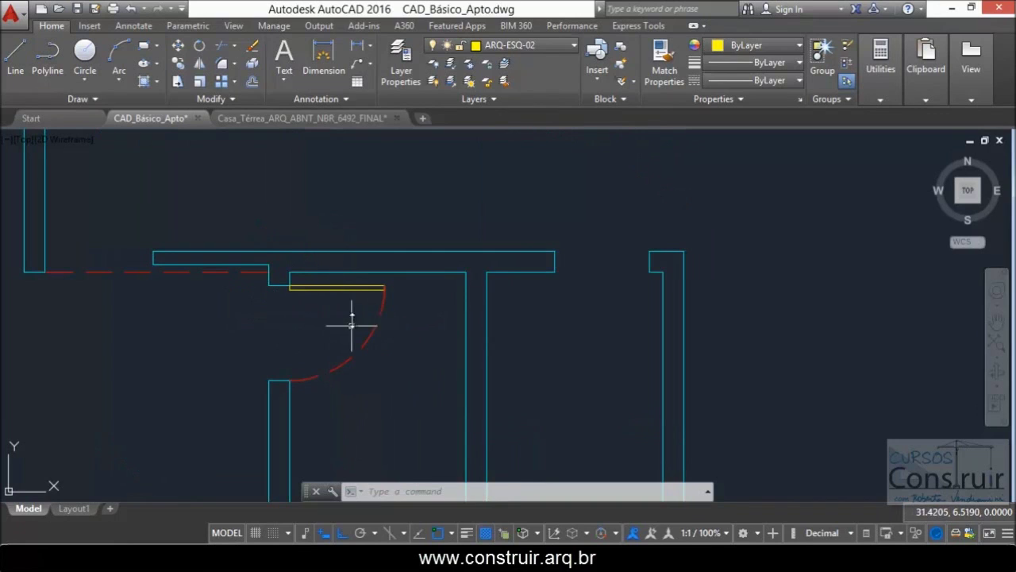
scroll(332, 315, "up", 2)
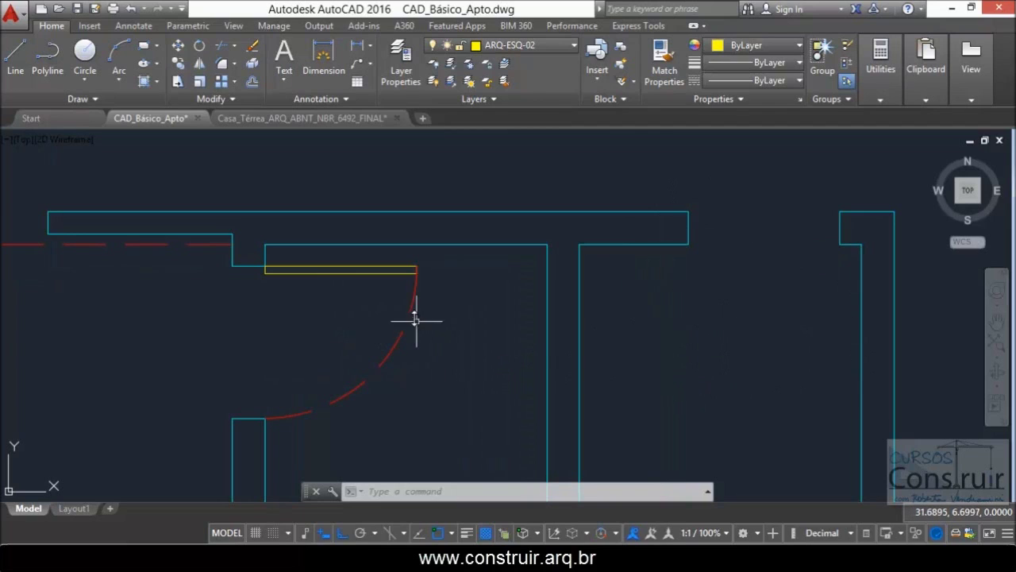
scroll(347, 278, "up", 2)
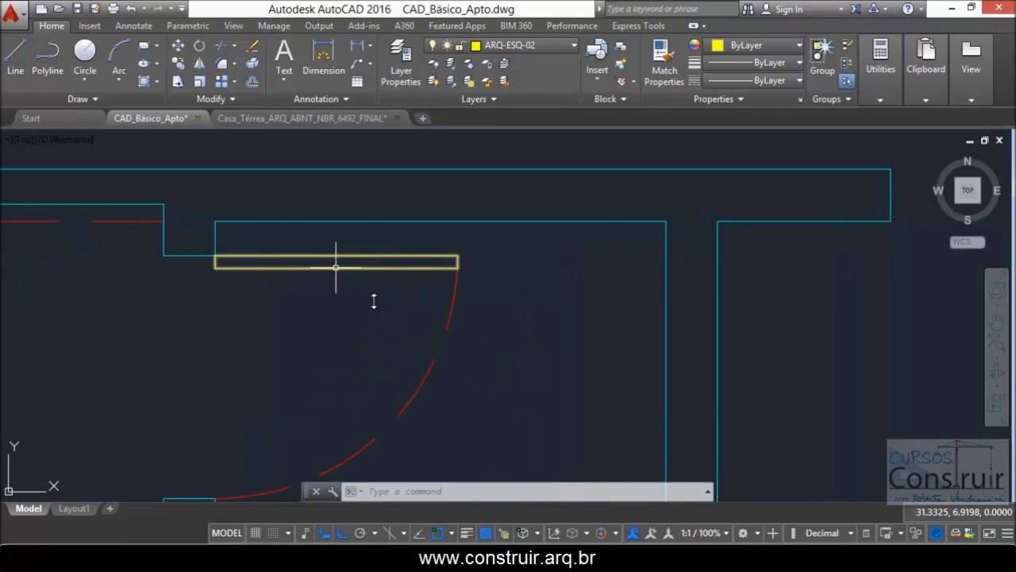
scroll(371, 299, "down", 2)
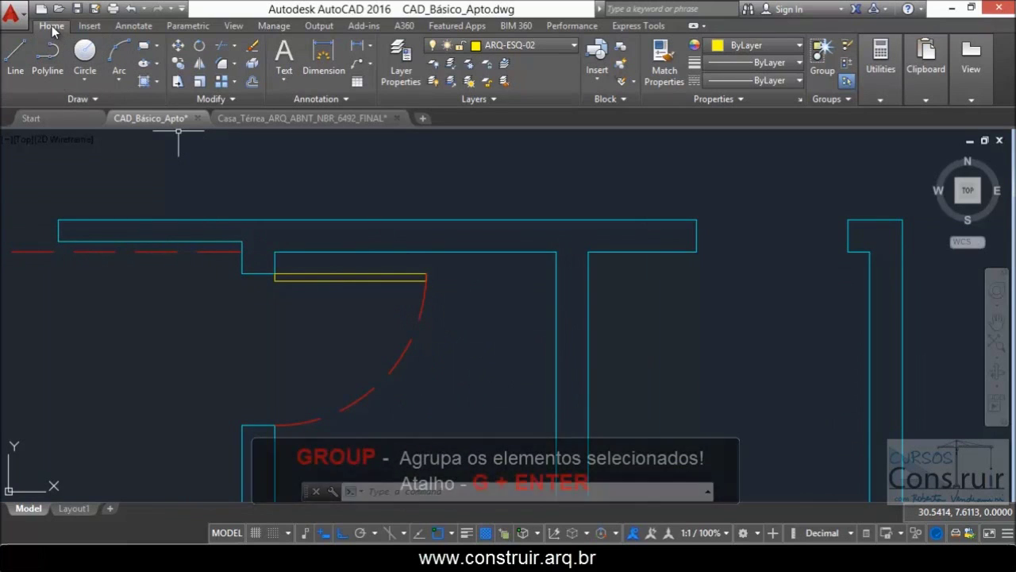
Step: Group the suite bathroom door's leaf and swing arc under the name PORTA70
left_click(822, 63)
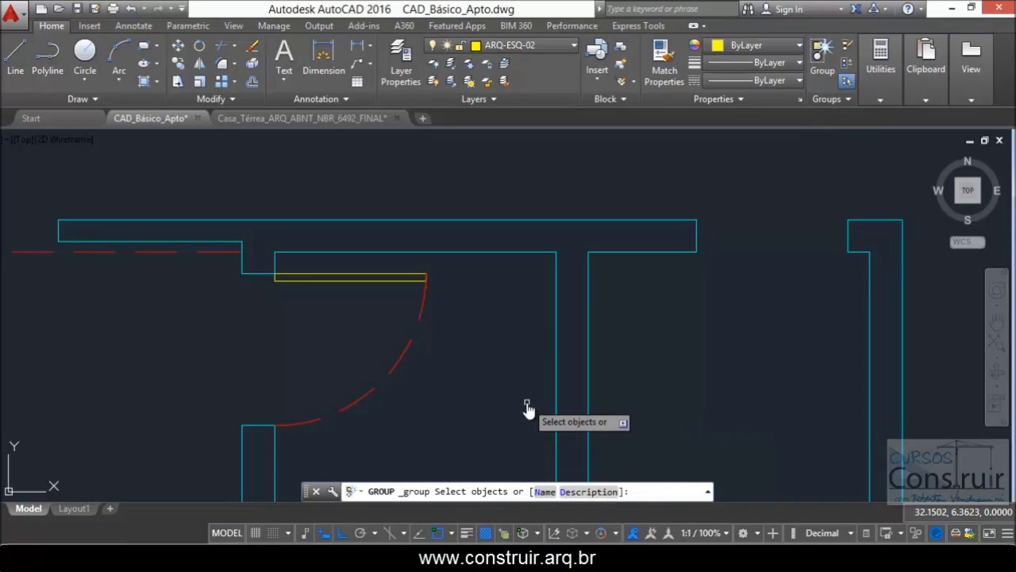
type("n")
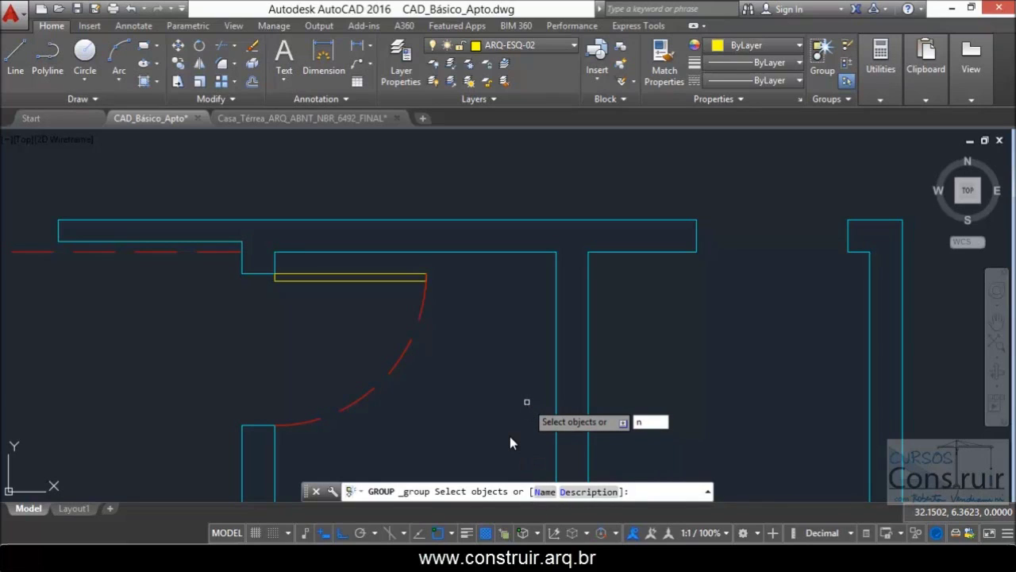
key("Return")
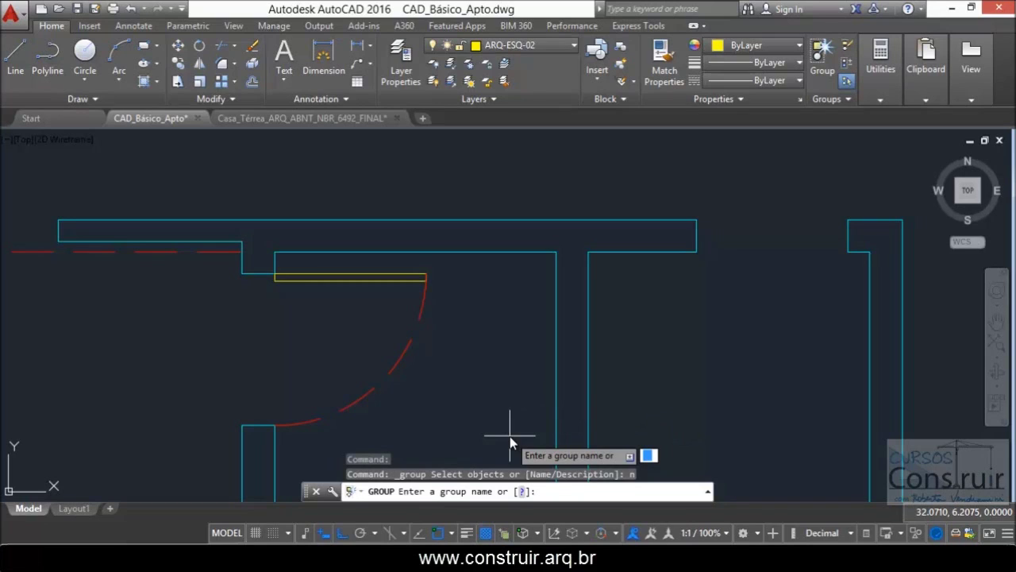
type("PORTA")
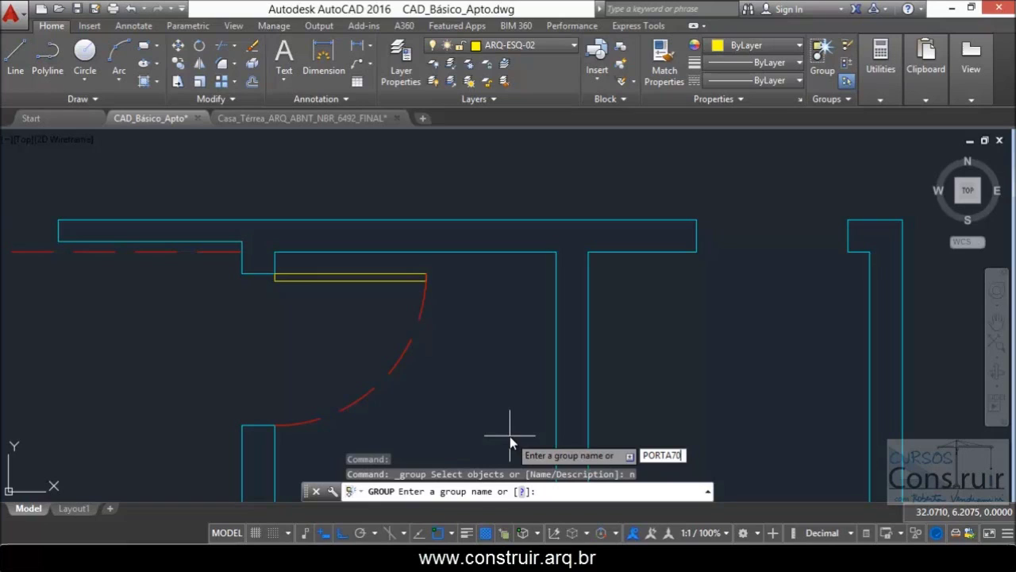
type("70")
key("Return")
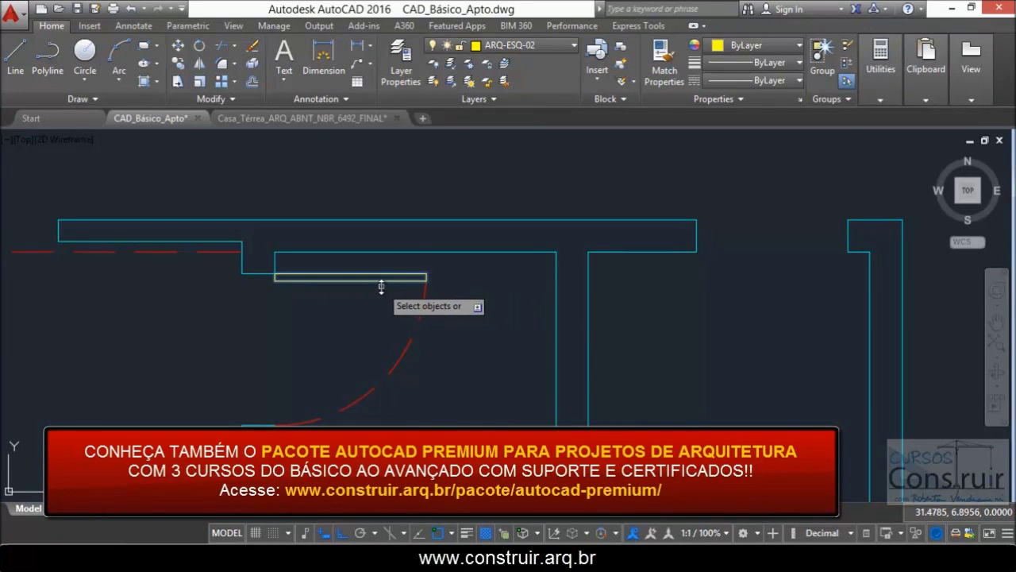
left_click(424, 303)
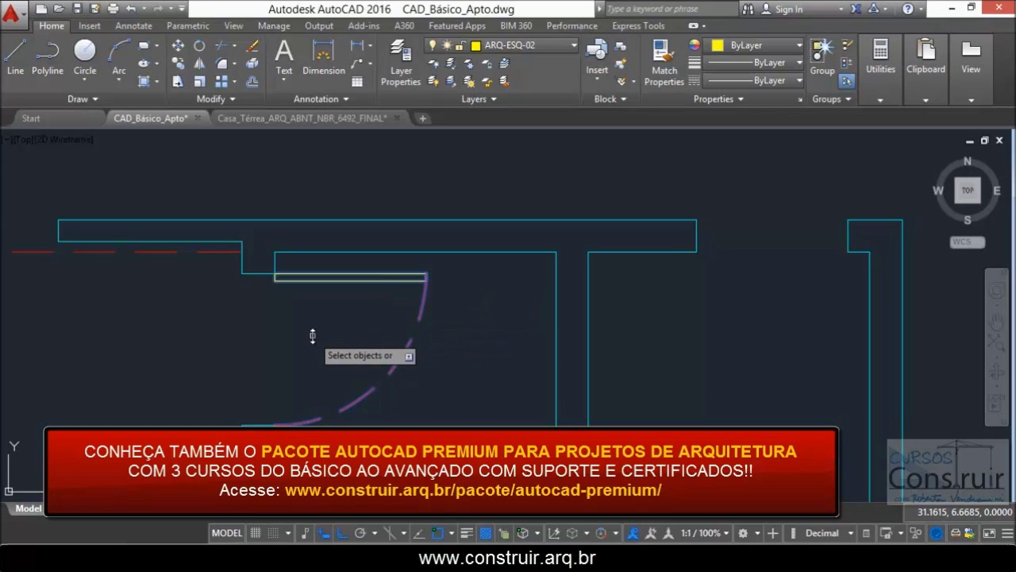
key("Escape")
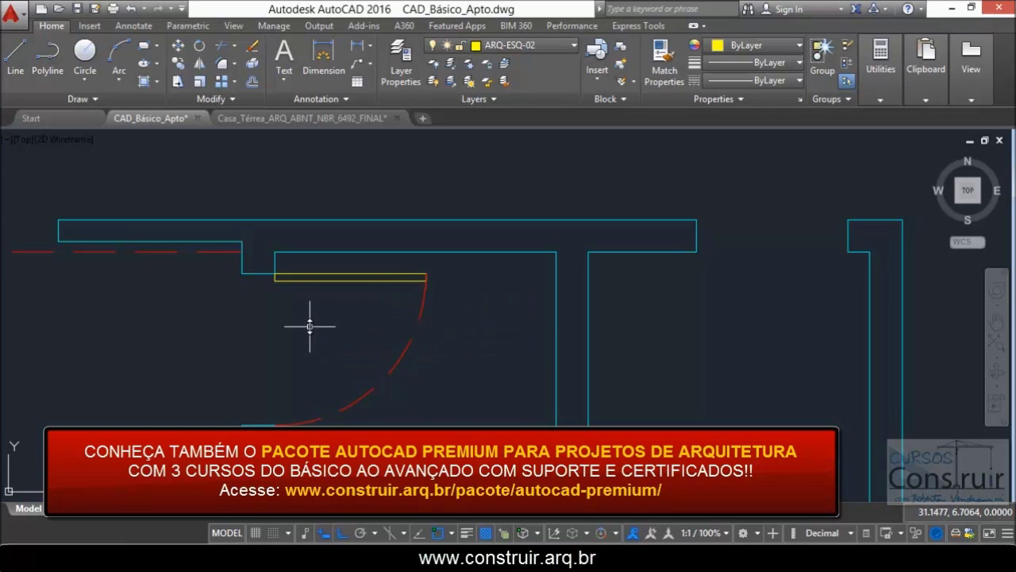
Step: Select the suite bathroom door to check that its leaf and arc behave as one group, and clear the selection
left_click(318, 277)
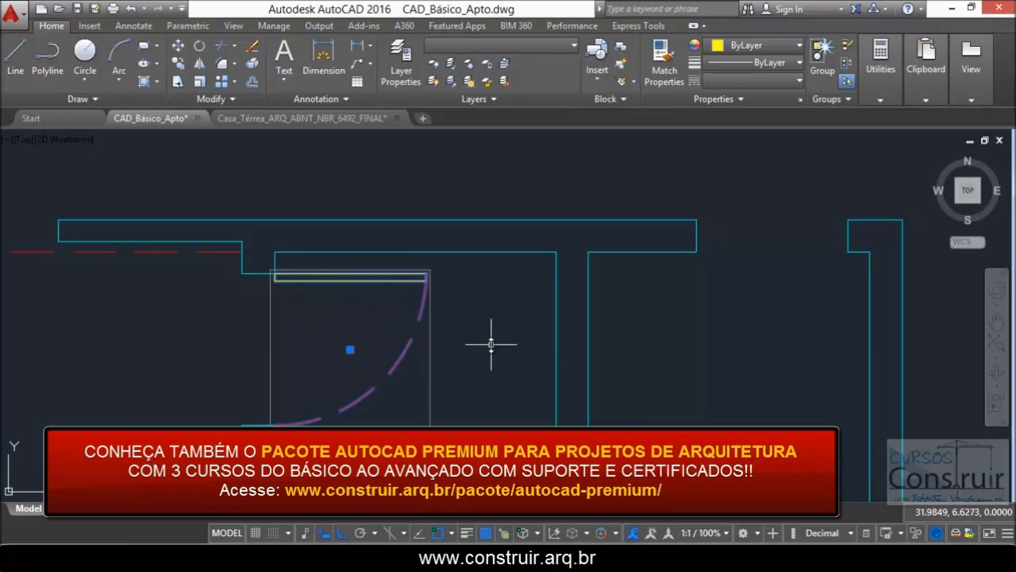
scroll(494, 344, "up", 2)
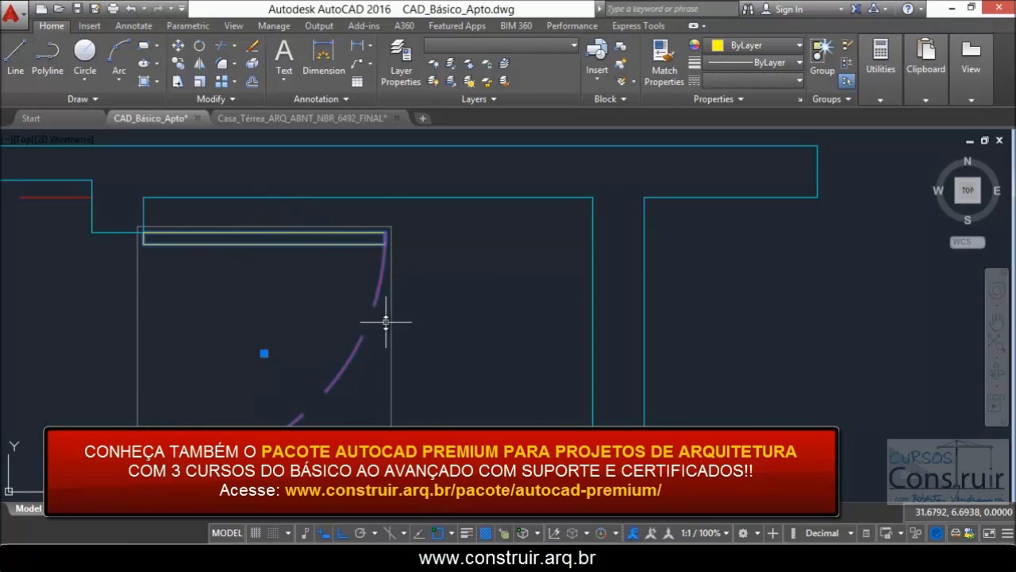
key("Escape")
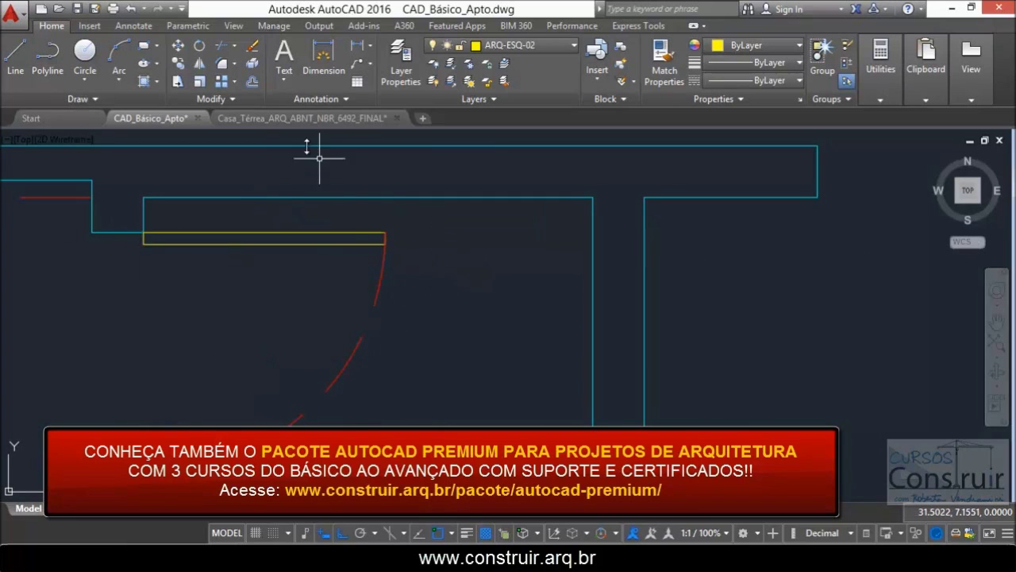
Step: Try to explode the PORTA70 door group, then reselect the group and clear the selection
left_click(253, 82)
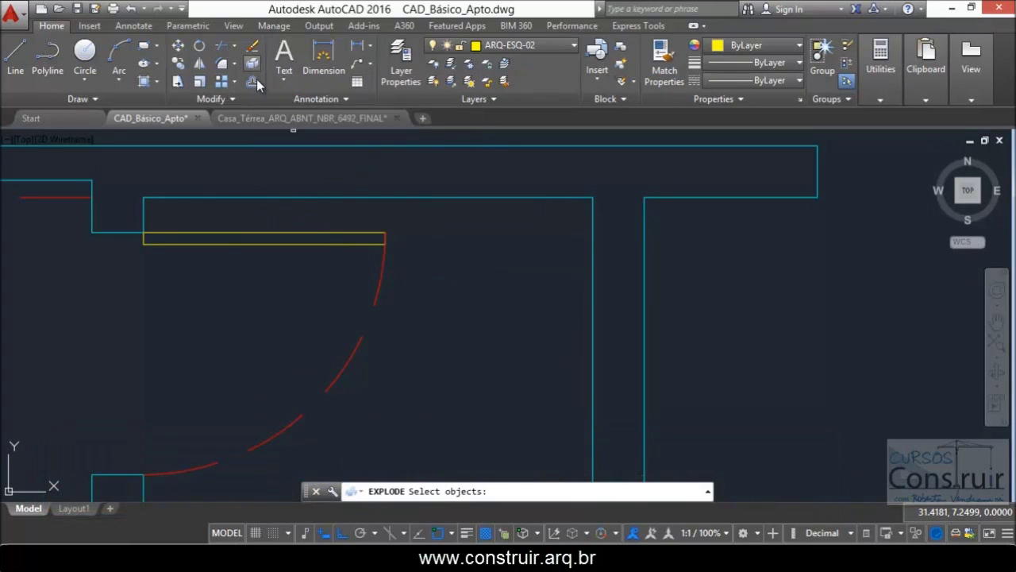
left_click(325, 243)
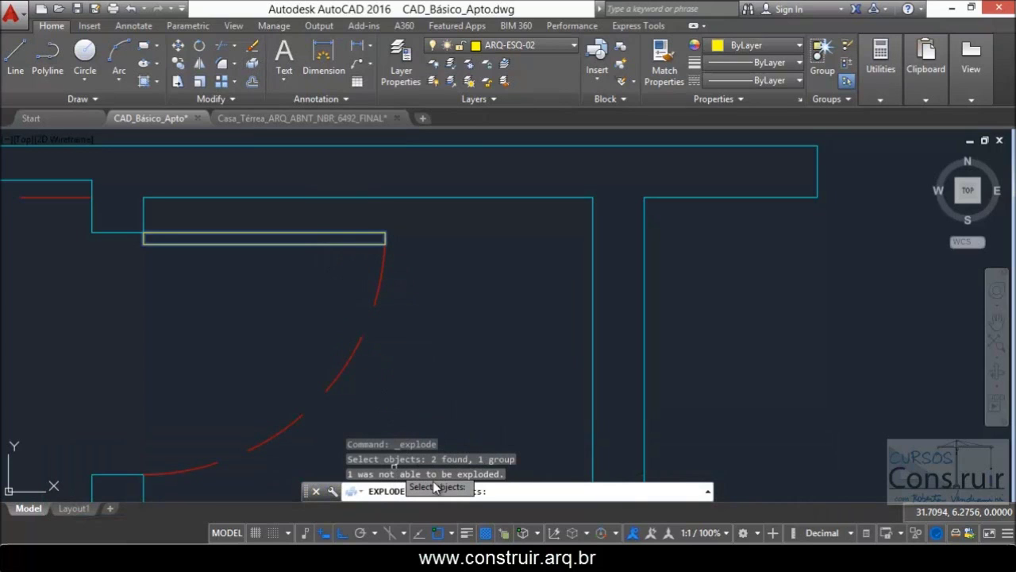
key("Escape")
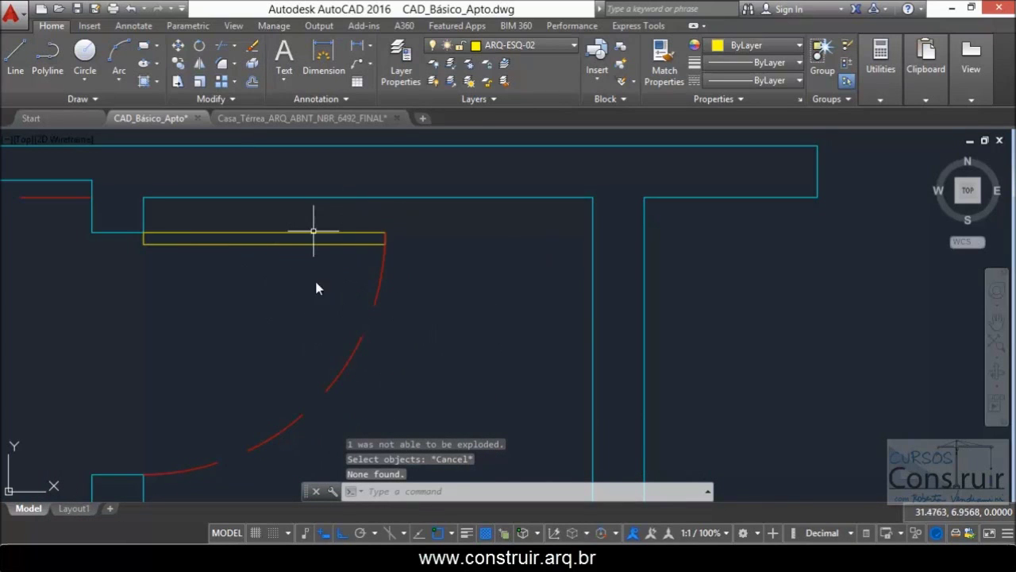
left_click(233, 244)
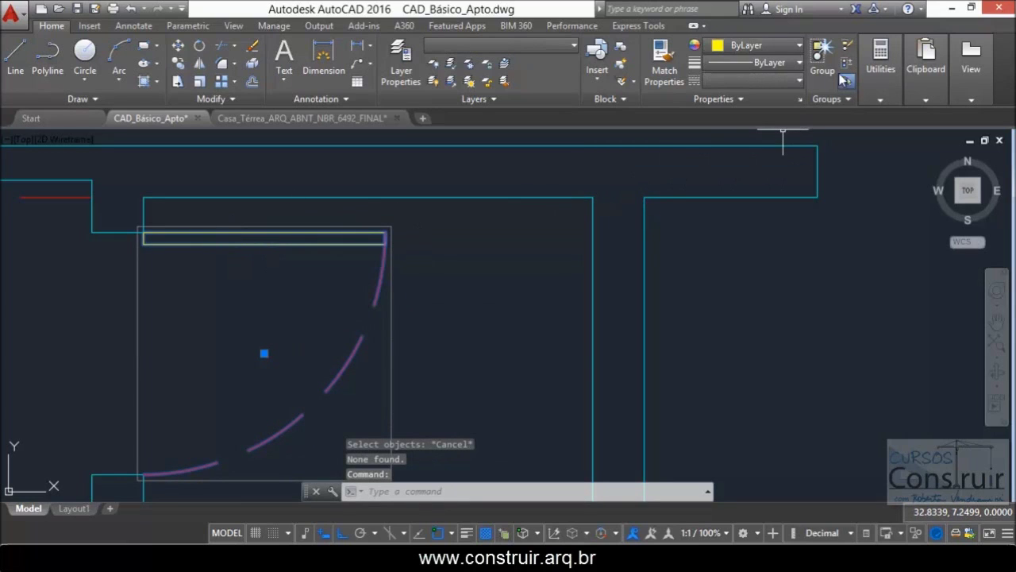
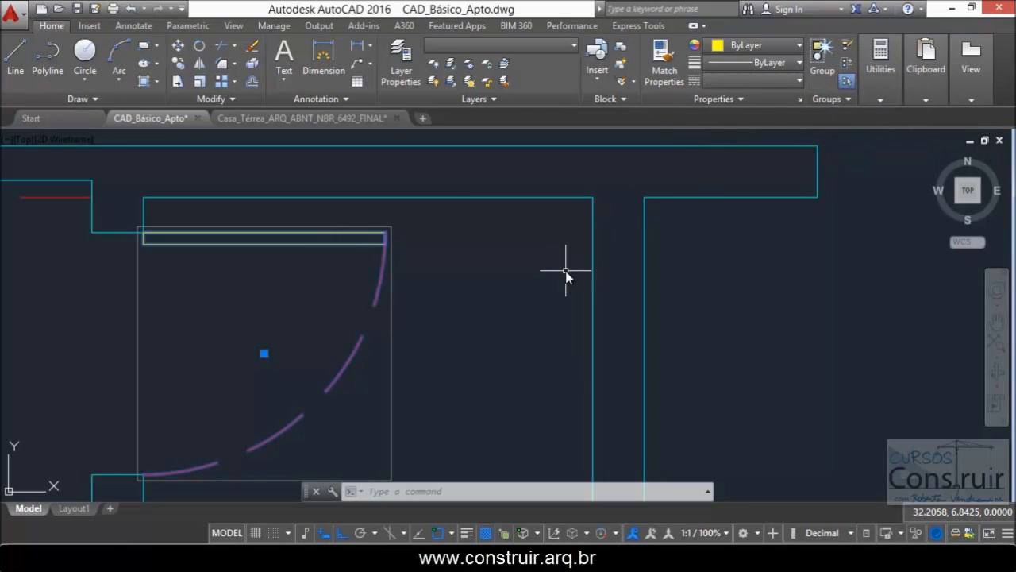
key("Escape")
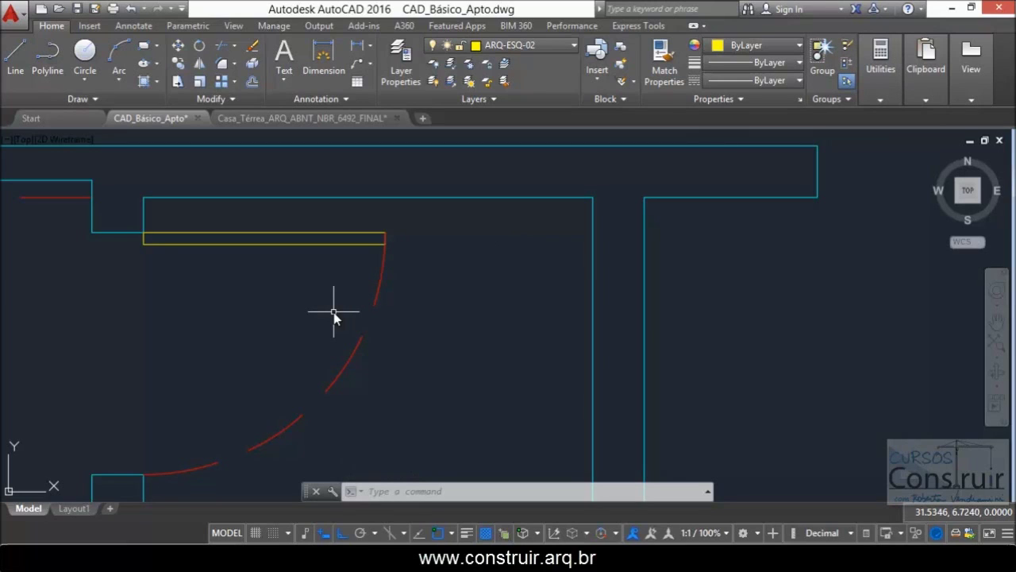
Step: Copy the grouped suite bathroom door by its swing arc's end to the corner of the neighbouring bathroom's door opening
scroll(322, 258, "down", 2)
scroll(323, 258, "down", 2)
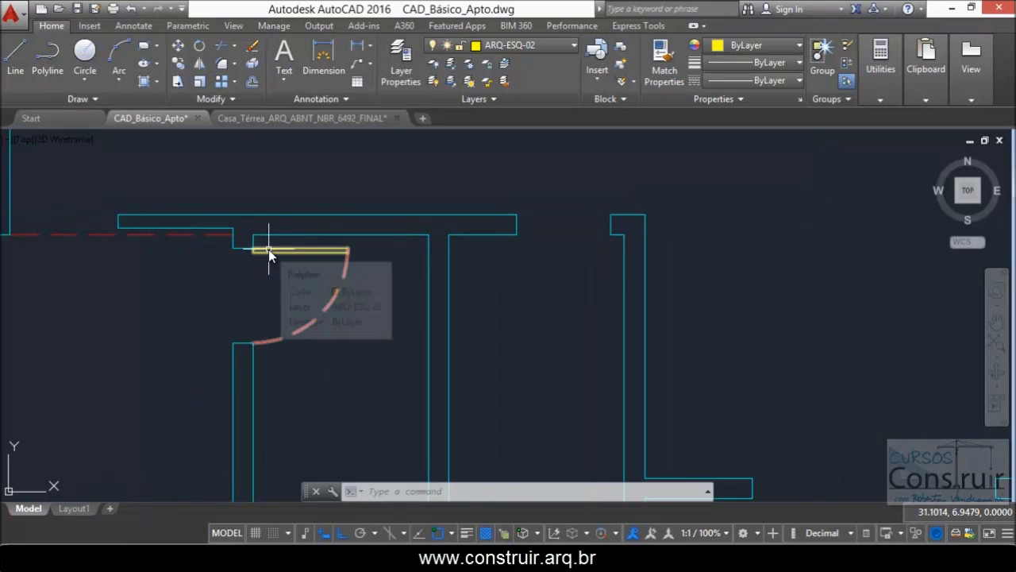
scroll(268, 249, "down", 2)
scroll(318, 299, "up", 2)
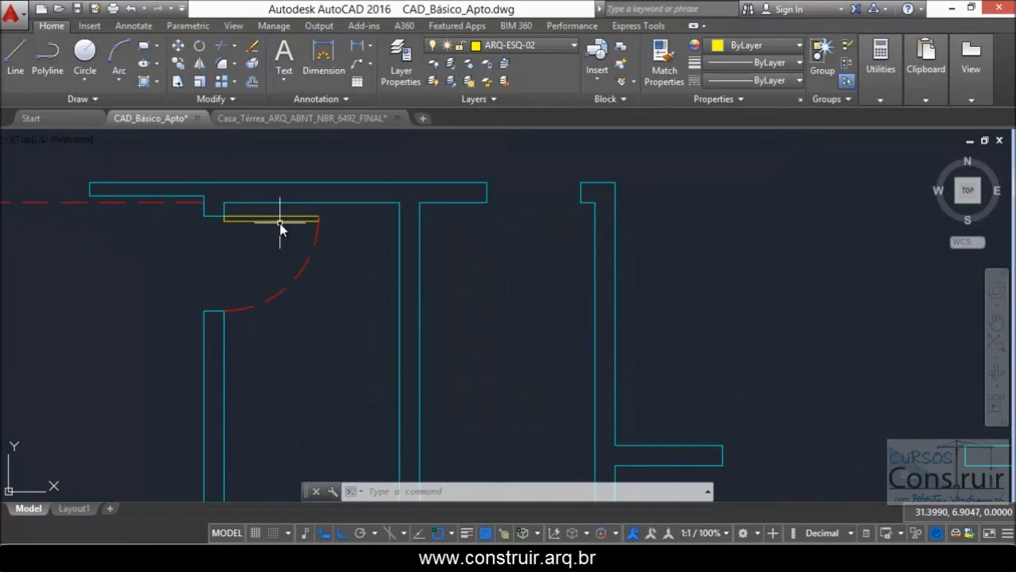
type("co")
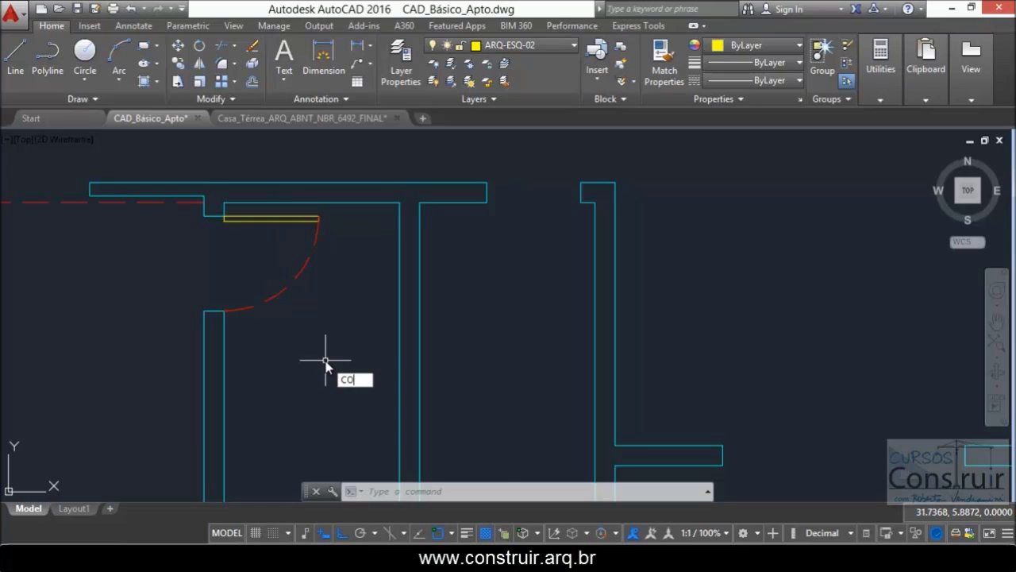
key("Return")
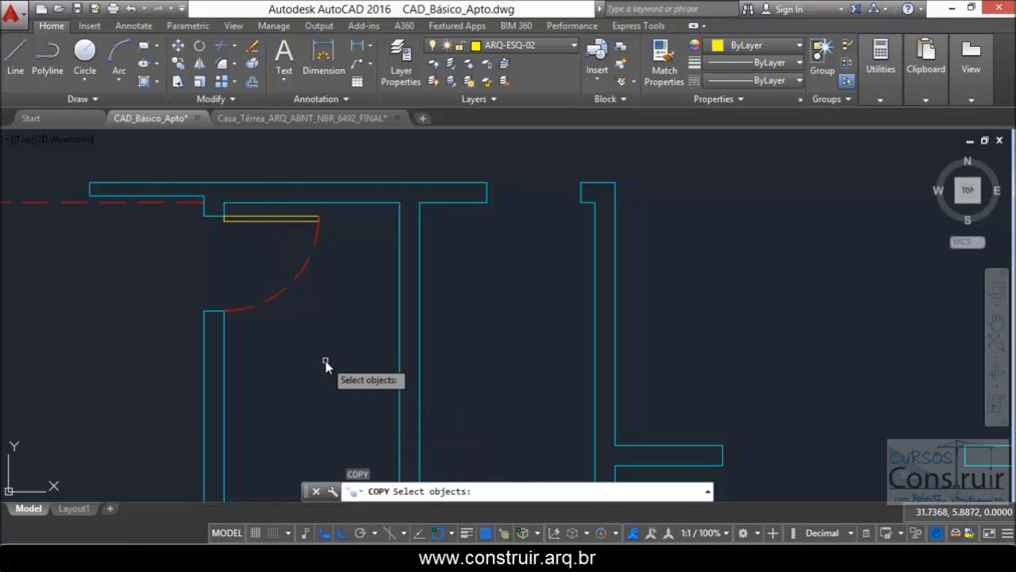
left_click(247, 221)
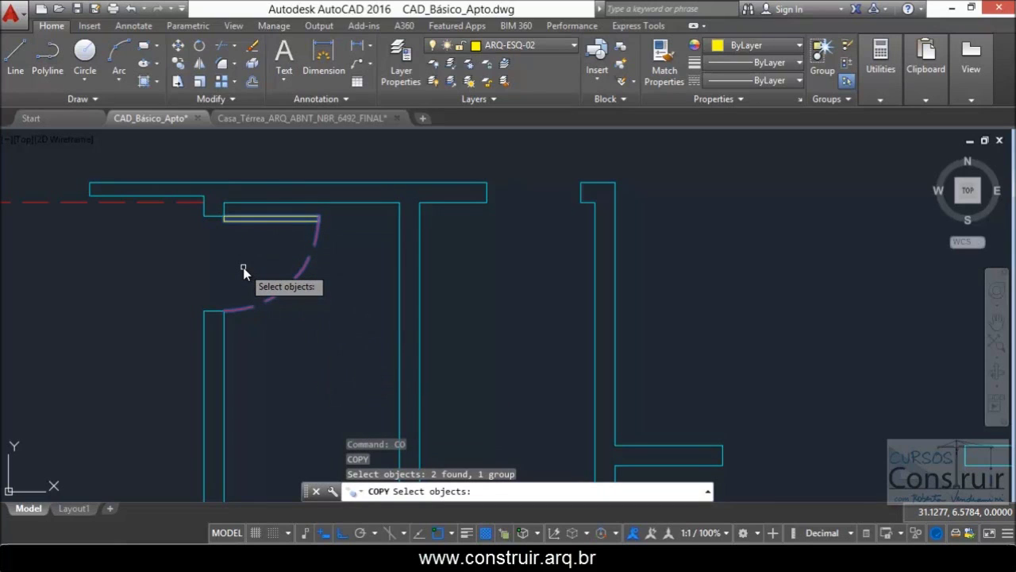
key("Return")
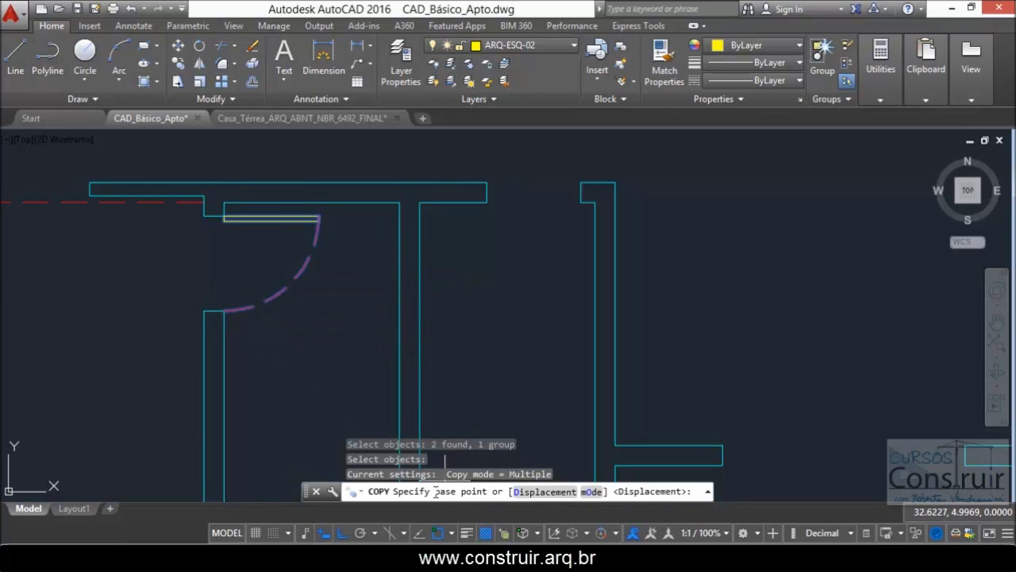
left_click(224, 310)
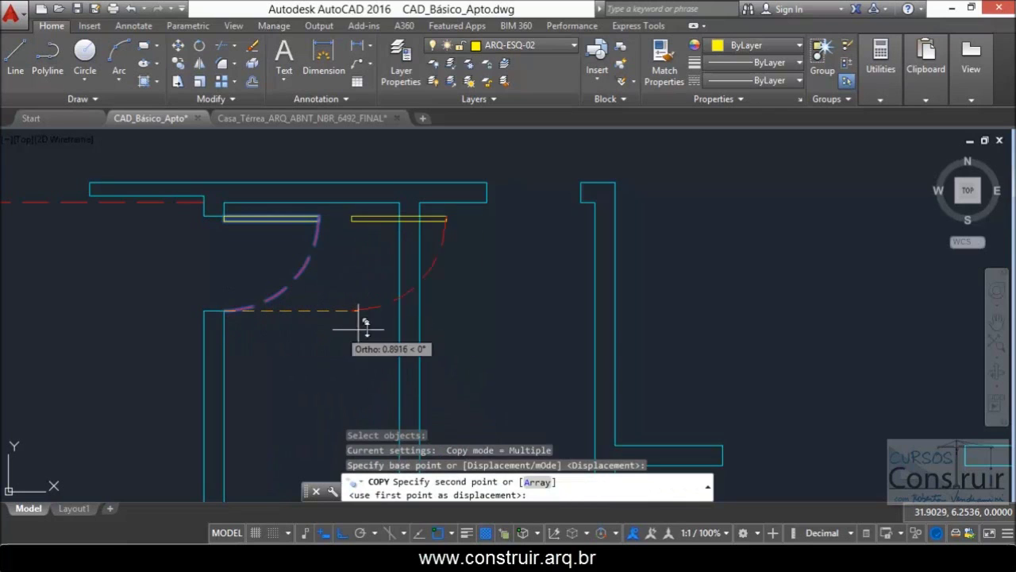
left_click(487, 202)
key("Escape")
Step: Rotate the copied bathroom door 270° about its arc endpoint at the opening's corner so it opens into the bathroom
scroll(293, 355, "down", 4)
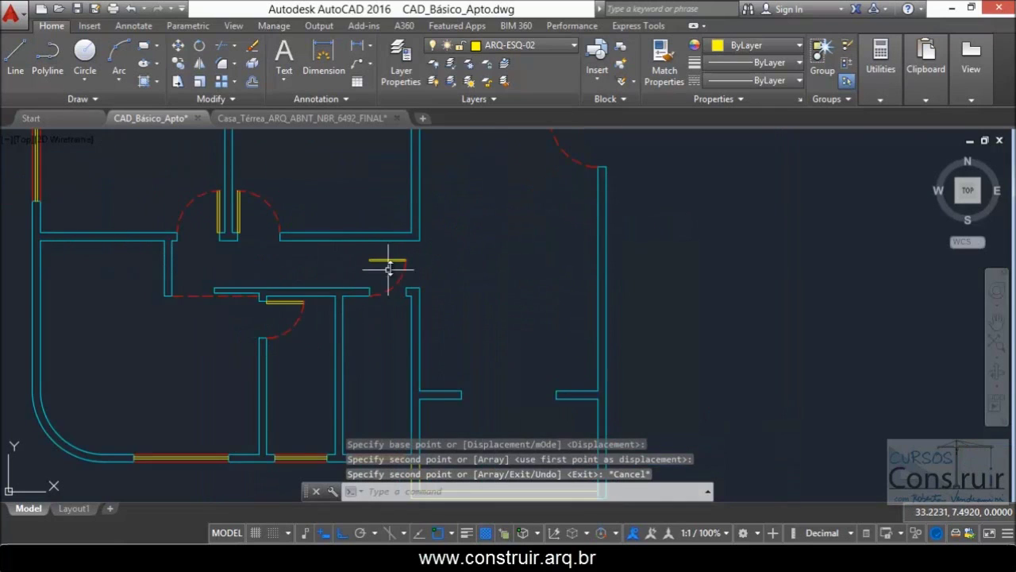
scroll(388, 268, "up", 2)
scroll(386, 277, "up", 4)
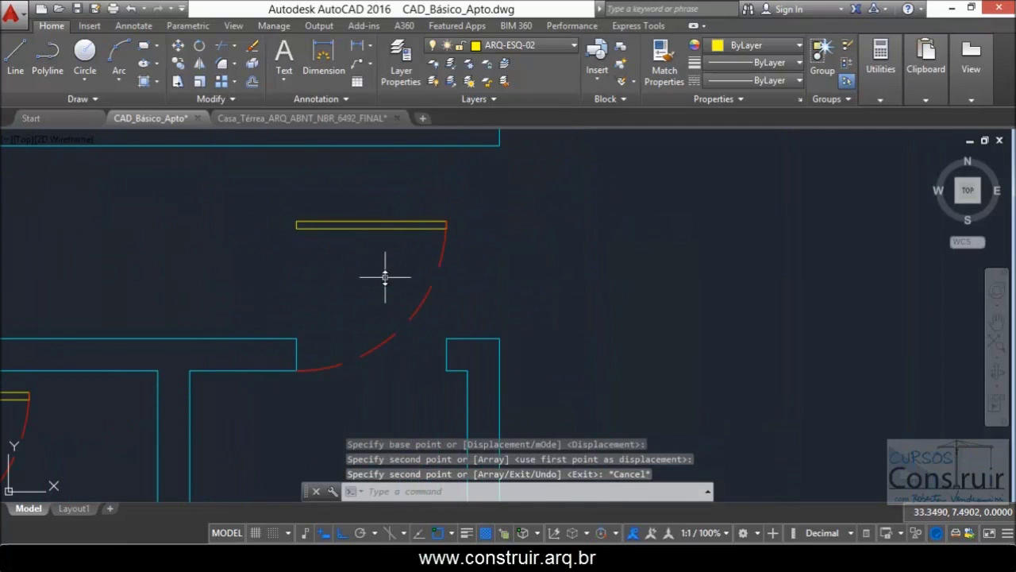
type("RO")
key("Return")
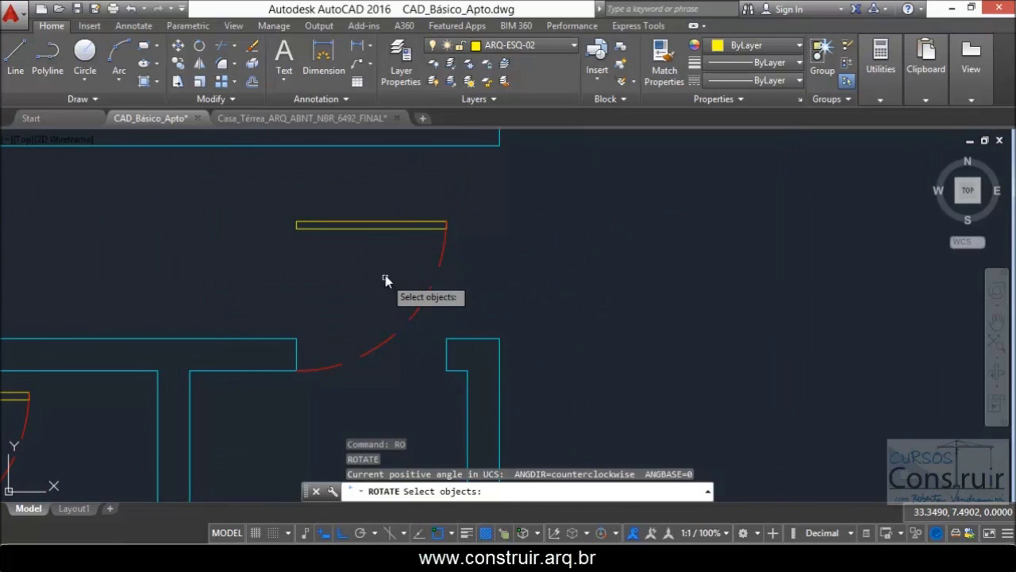
left_click(378, 227)
key("Return")
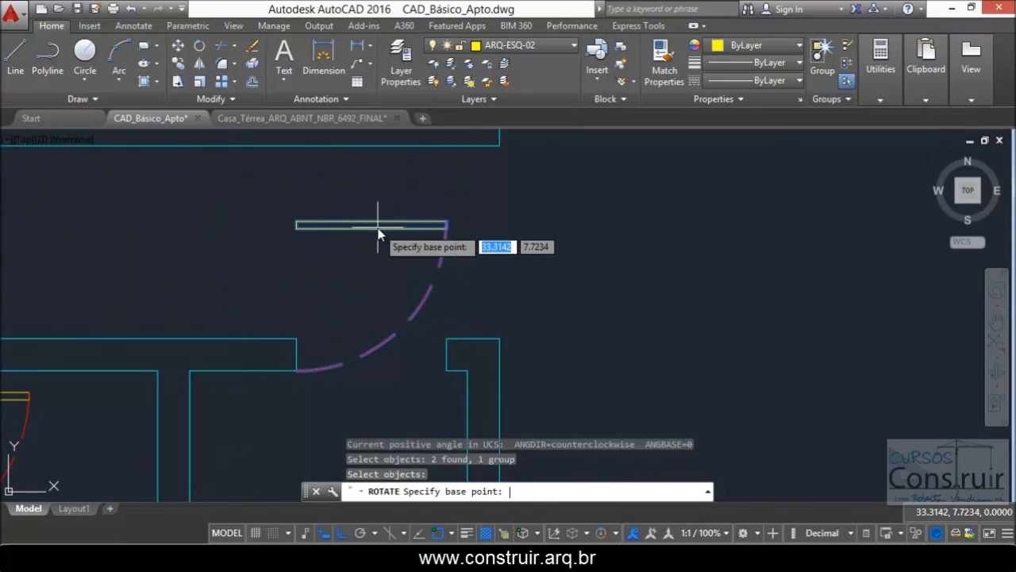
left_click(296, 370)
scroll(296, 377, "down", 3)
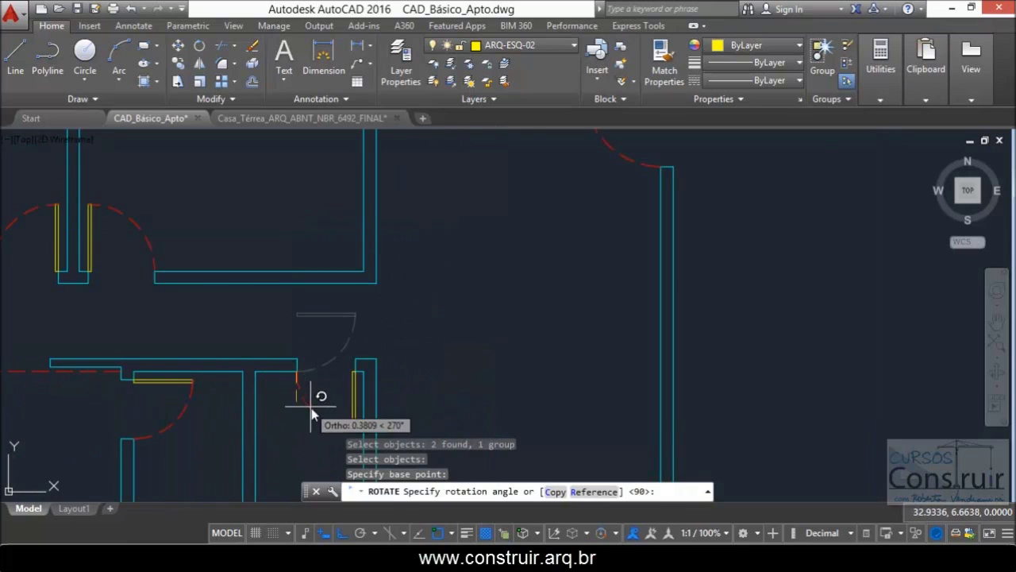
left_click(296, 456)
scroll(328, 372, "down", 2)
scroll(284, 395, "up", 6)
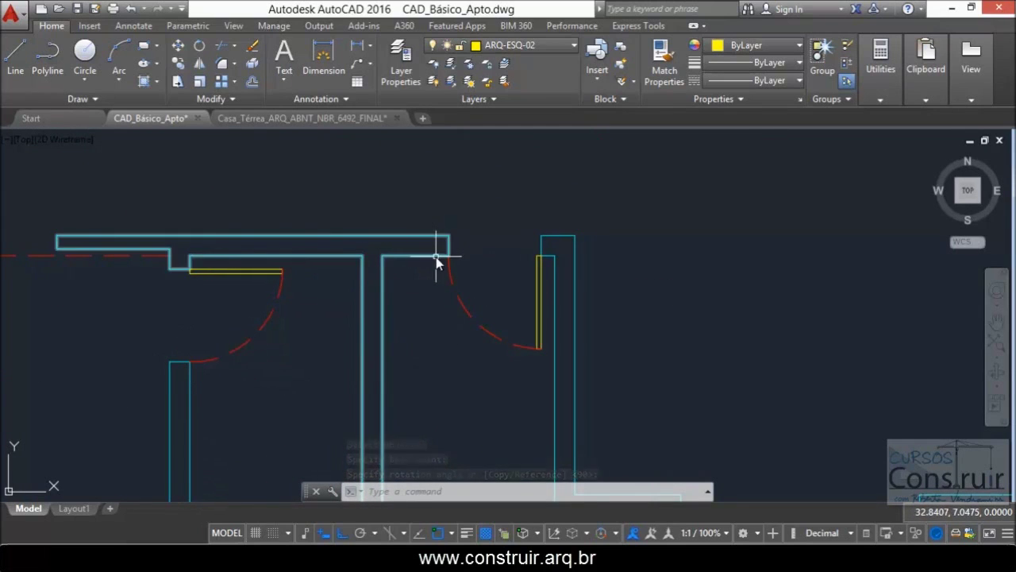
Step: Copy the suite bathroom door into the free space of the living room east of the bathrooms
type("co")
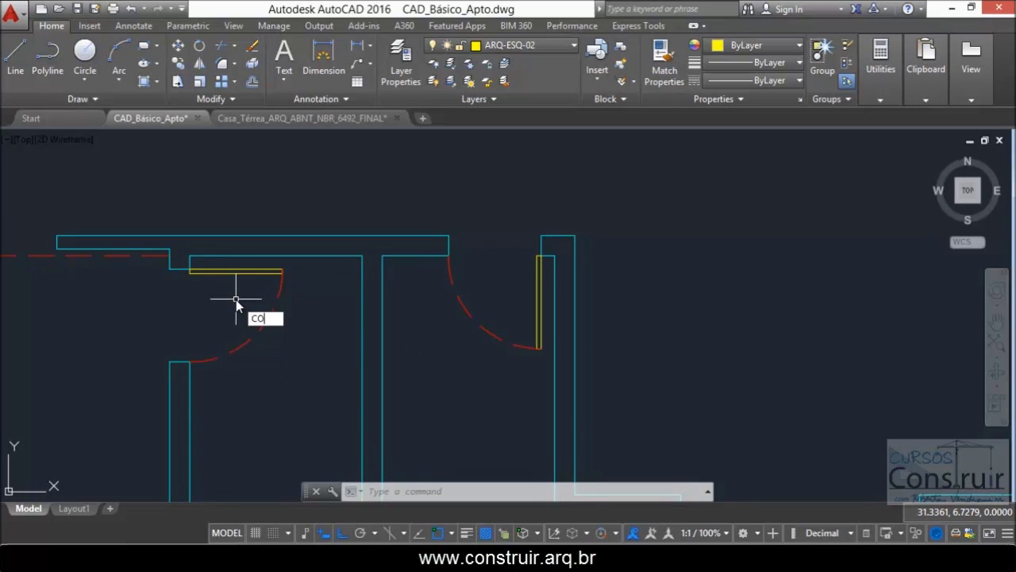
key("Return")
left_click(248, 273)
key("Return")
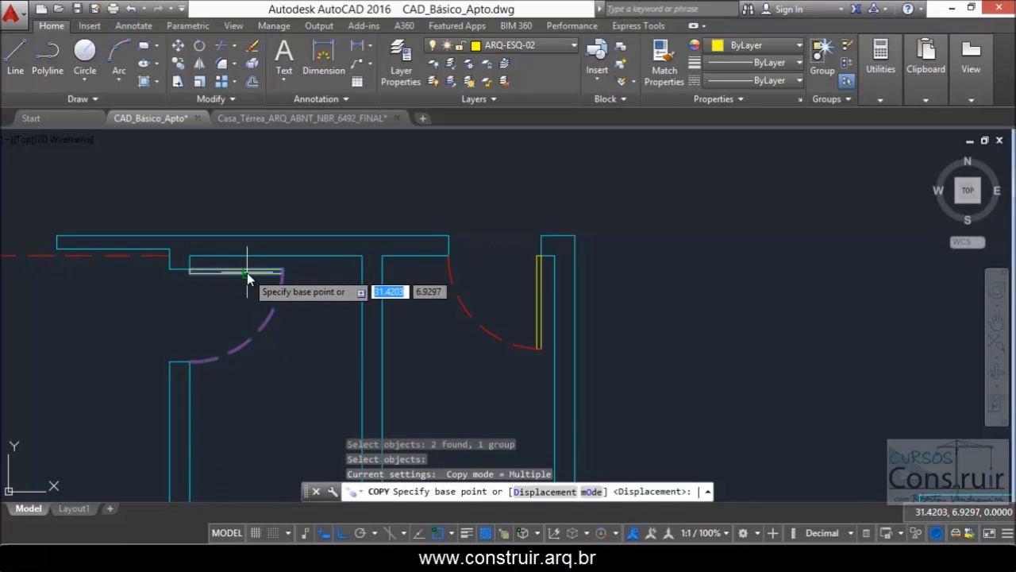
left_click(249, 272)
scroll(249, 272, "down", 3)
left_click(442, 272)
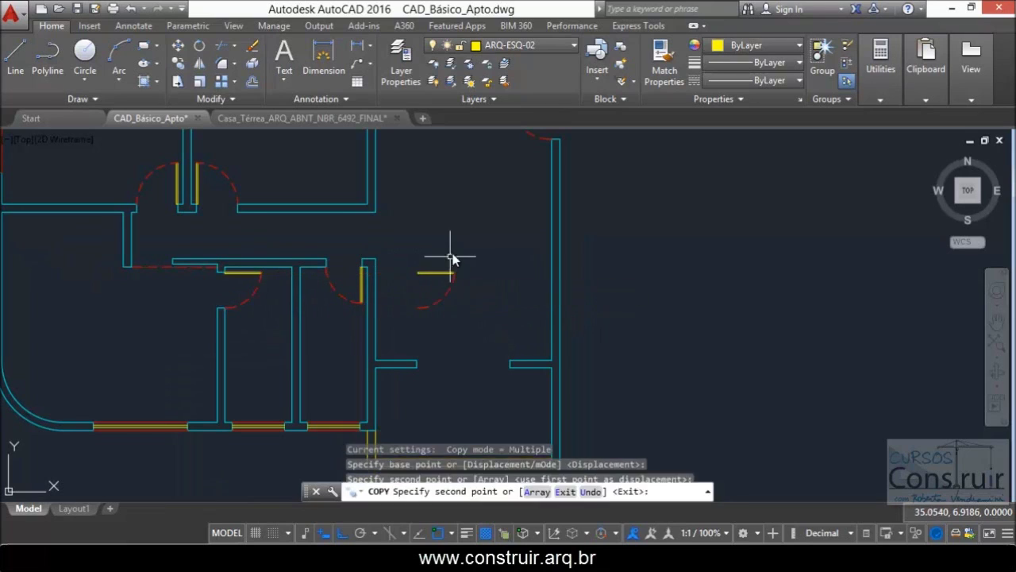
key("Escape")
Step: Rotate the loose door copy in the living room 270° about a point on its leaf
type("RO")
key("Return")
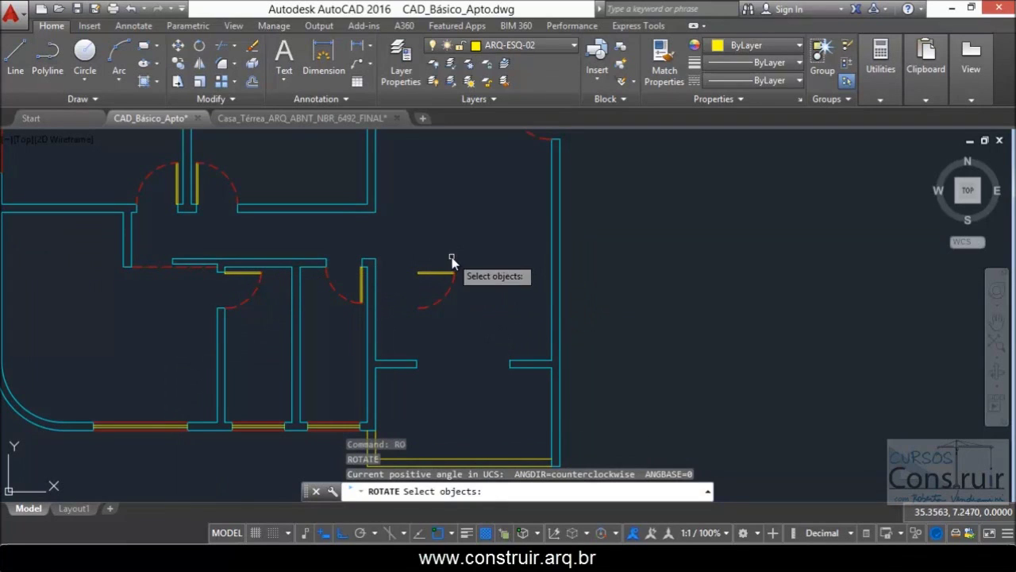
left_click(443, 274)
key("Return")
left_click(435, 274)
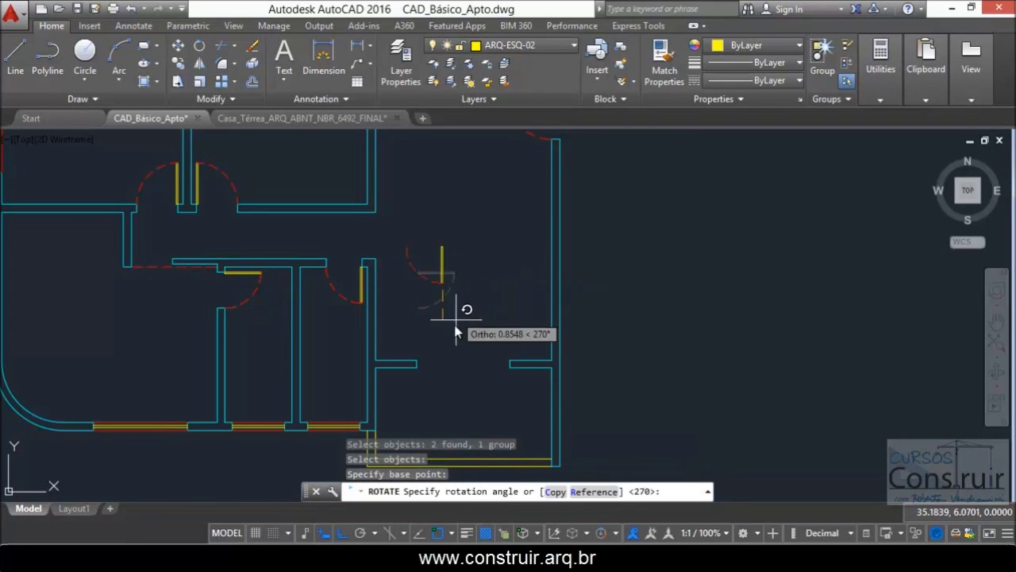
left_click(442, 317)
Step: Try to move the rotated loose door by its arc endpoint to the corner of the neighbouring bathroom's opening
type("M")
key("Return")
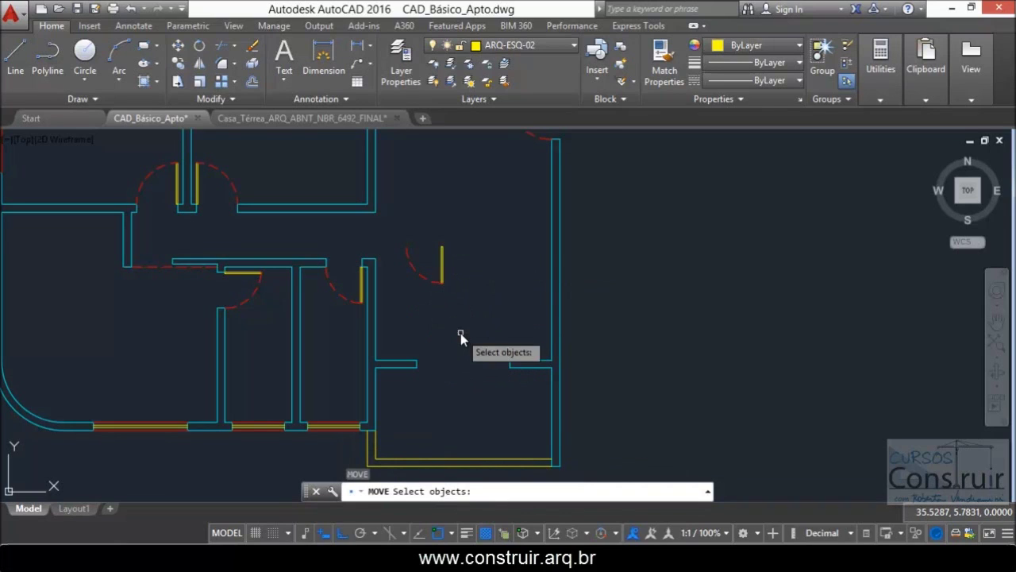
left_click(439, 285)
key("Return")
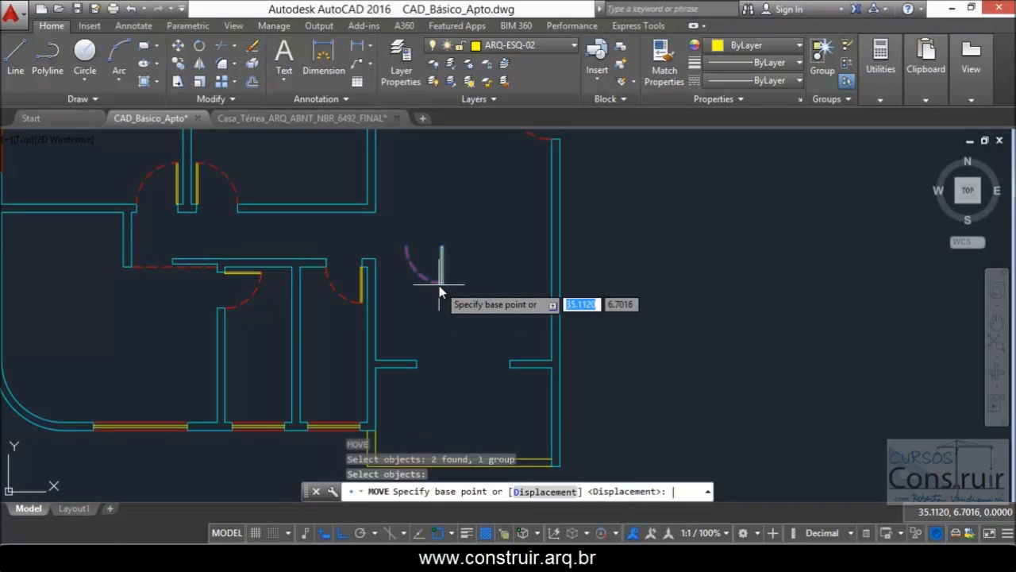
left_click(405, 248)
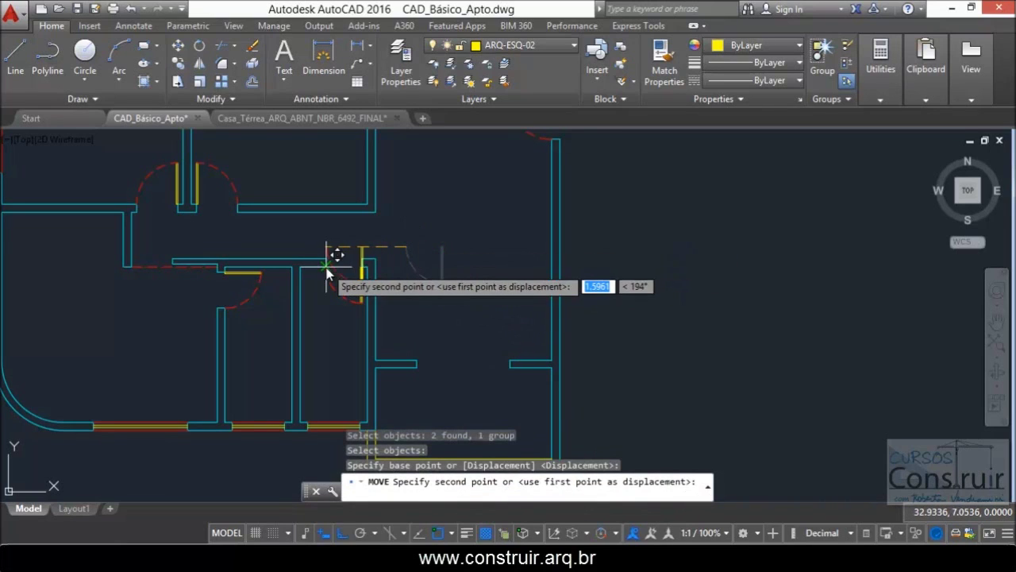
key("Escape")
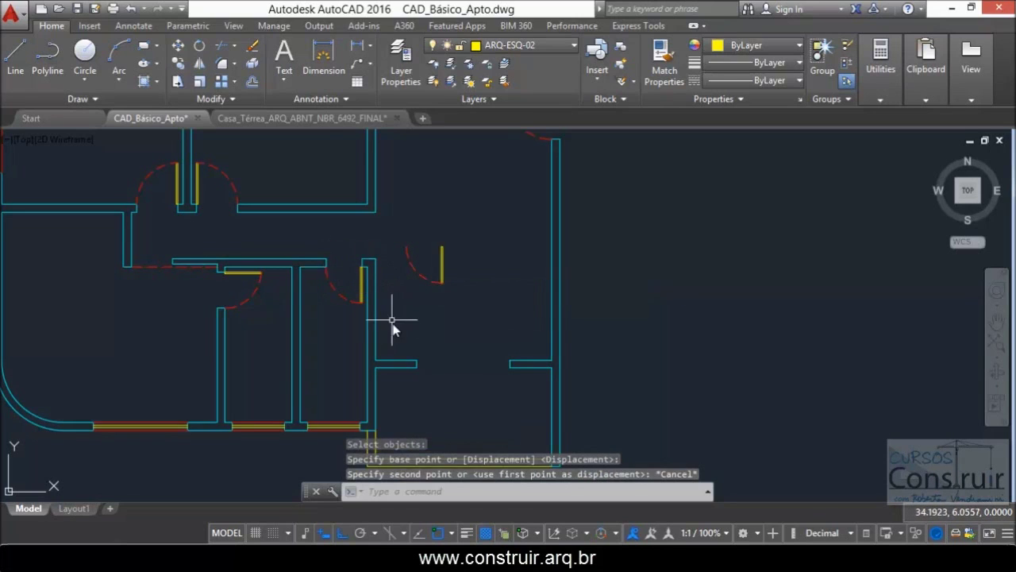
Step: Delete the loose door copy from the living room
scroll(391, 310, "down", 2)
left_click(442, 276)
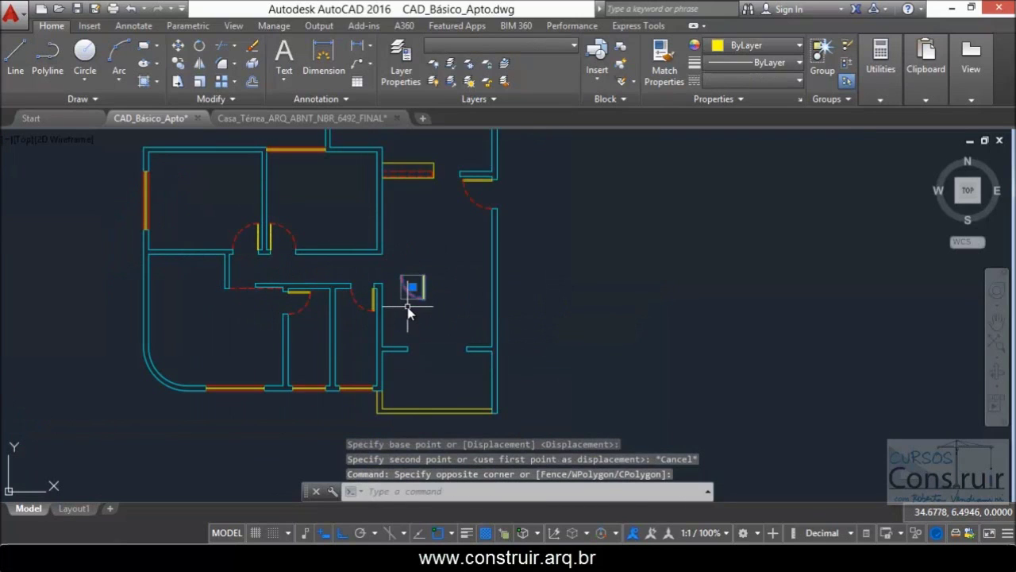
left_click(407, 312)
key("Delete")
Step: Switch to the SketchUp apartment model and examine the suite's sliding door, its handle and its position along the wall from above
scroll(341, 306, "up", 3)
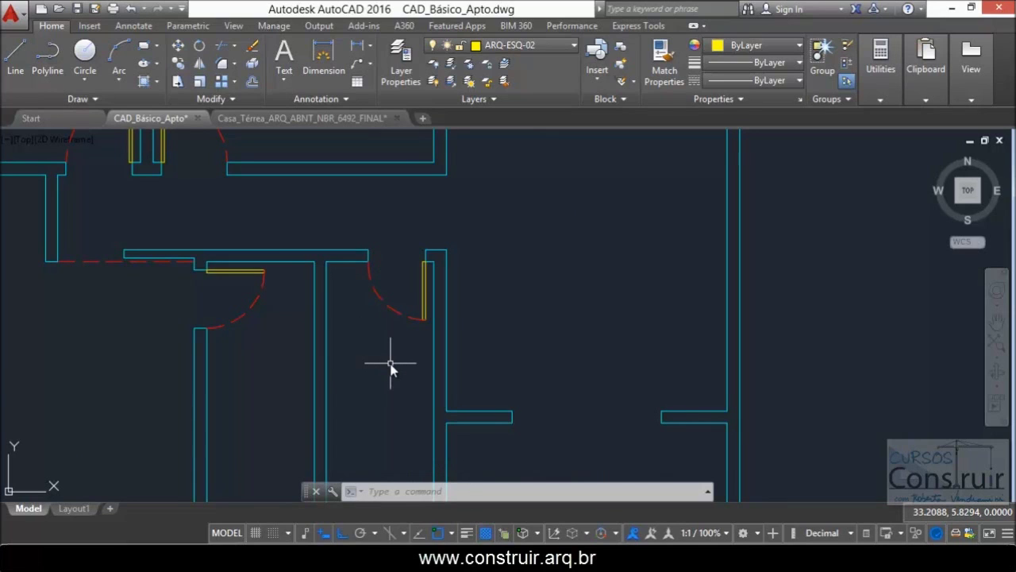
scroll(389, 364, "down", 3)
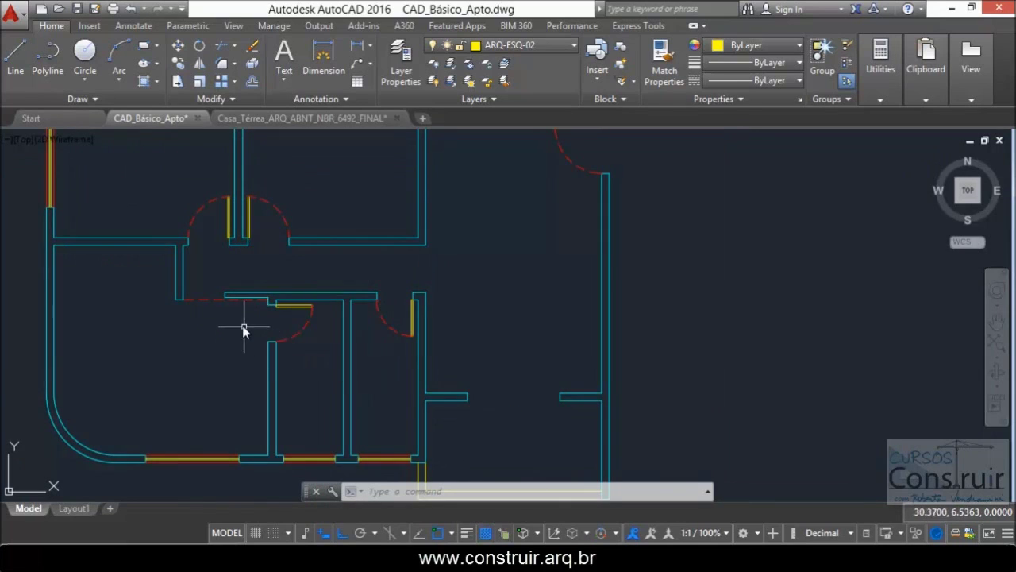
scroll(211, 317, "up", 6)
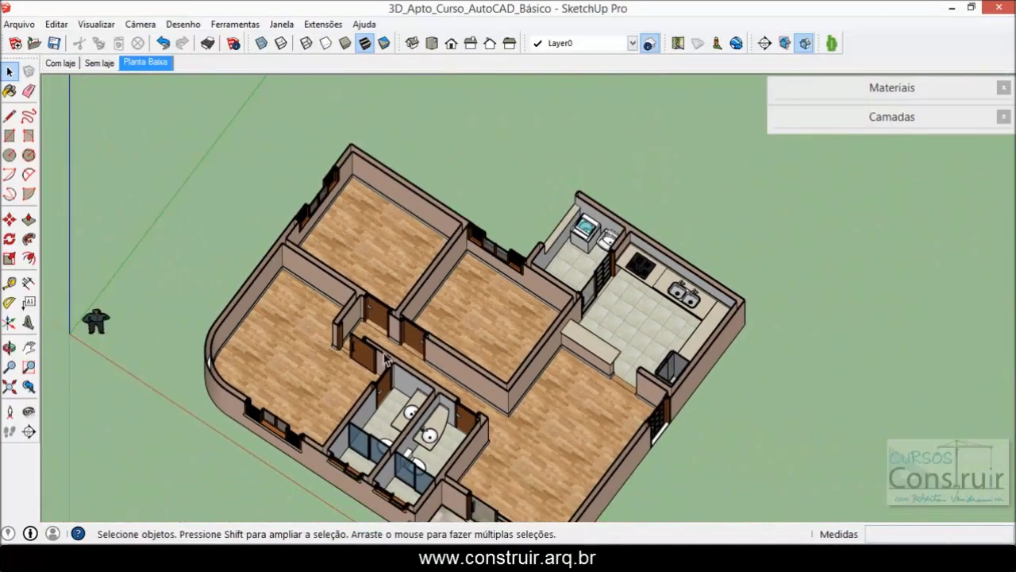
middle_click_drag(385, 360, 388, 385)
scroll(389, 389, "up", 6)
scroll(365, 391, "up", 5)
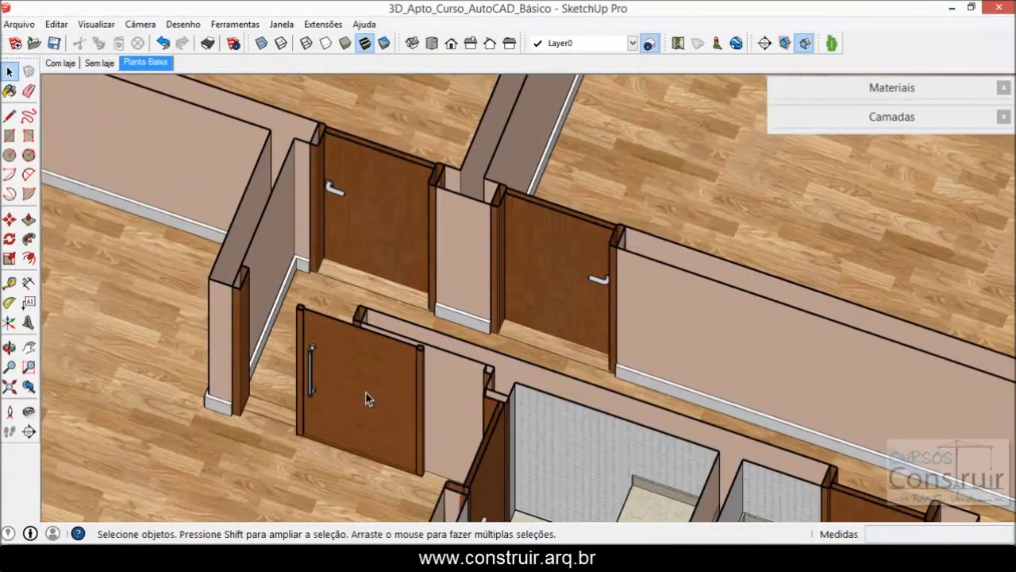
middle_click_drag(346, 302, 361, 323)
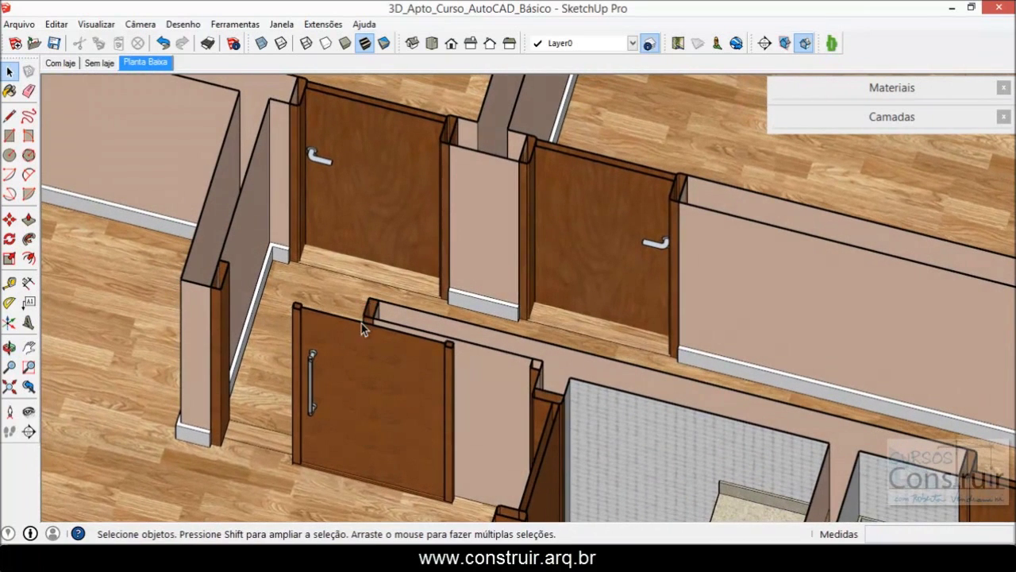
scroll(323, 323, "up", 2)
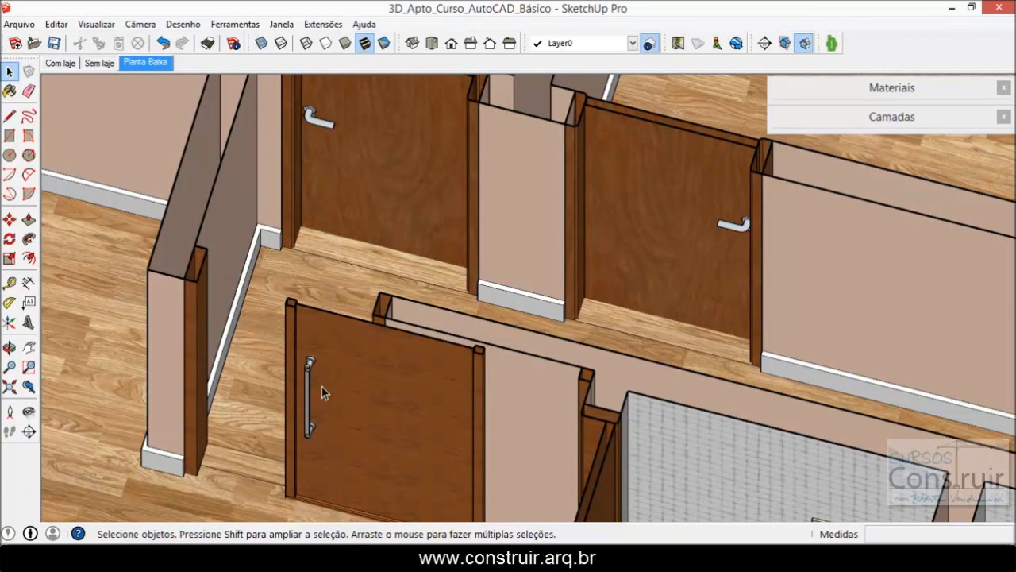
scroll(312, 318, "down", 2)
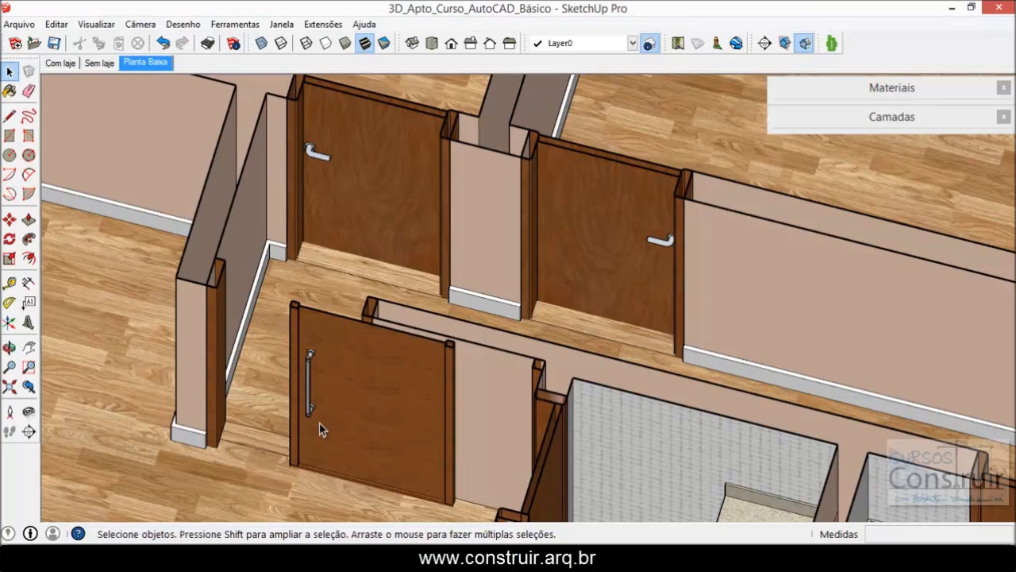
middle_click_drag(347, 335, 229, 478)
middle_click_drag(360, 408, 357, 415)
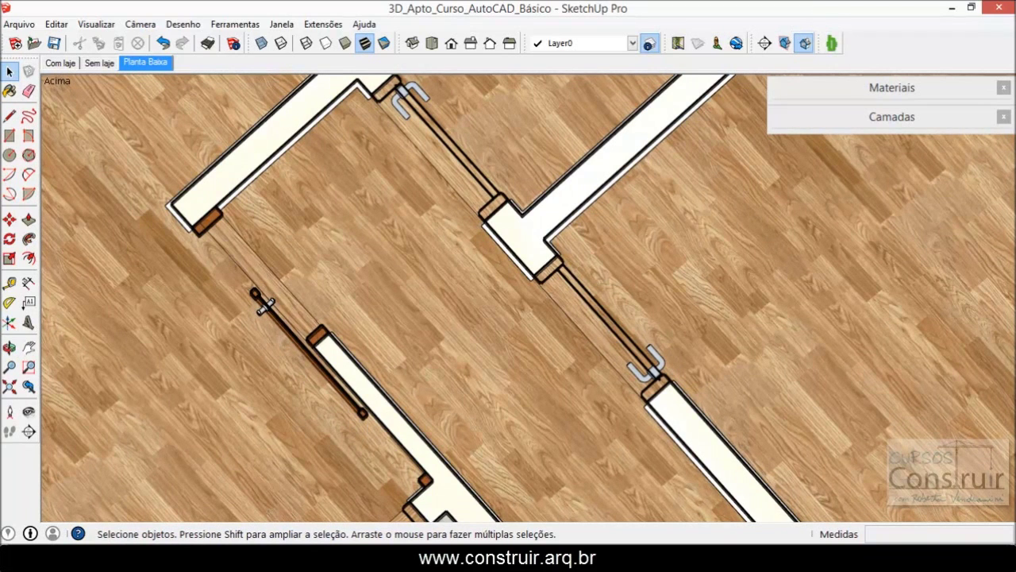
Step: Switch to the AutoCAD floor plan and copy the right-hand bedroom door's leaf into the suite, below the sliding door opening
mouse_move(311, 558)
left_click(226, 496)
scroll(344, 389, "down", 4)
scroll(345, 389, "down", 2)
scroll(357, 296, "up", 4)
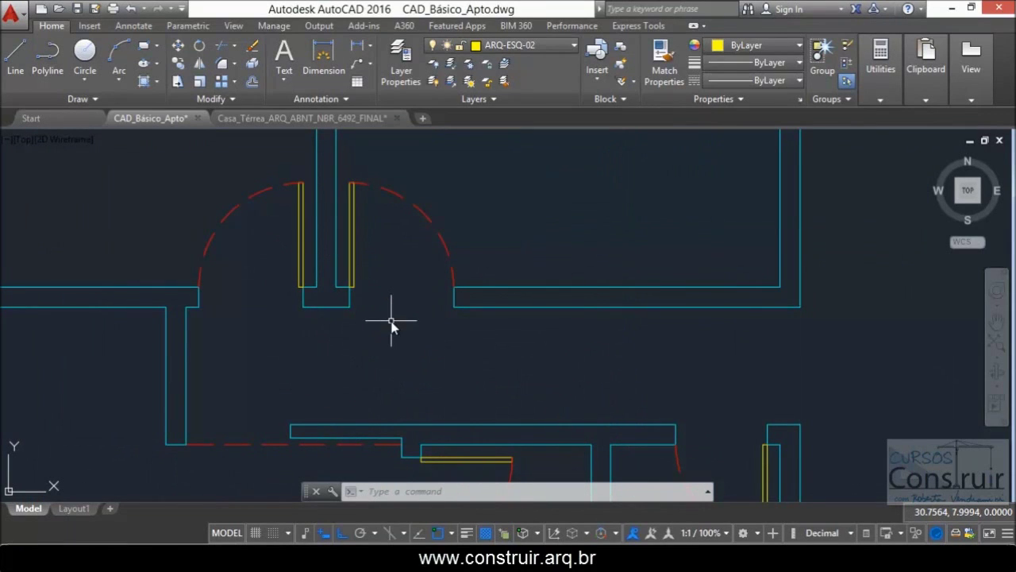
type("co")
key("Return")
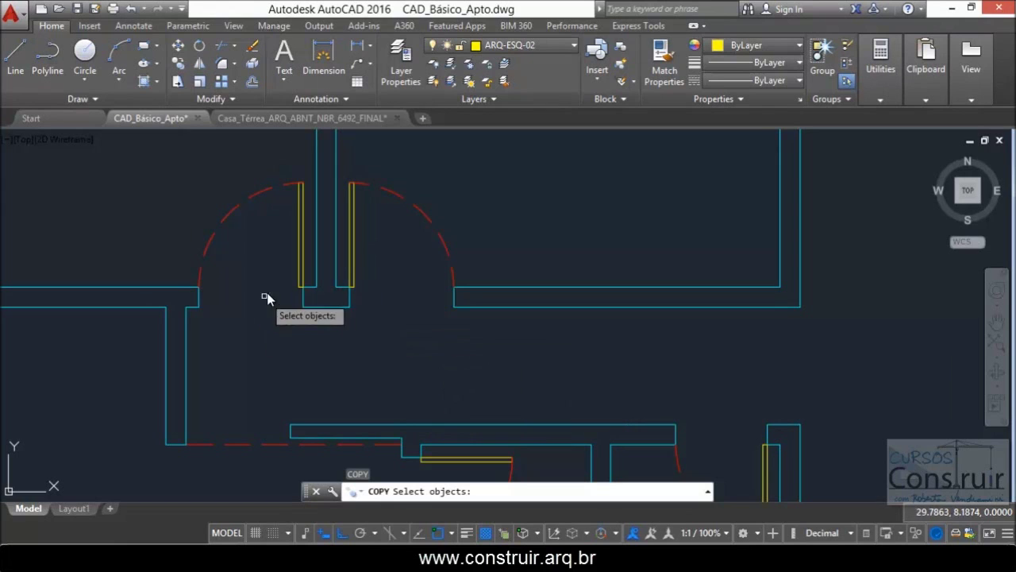
left_click(351, 274)
key("Return")
left_click(351, 274)
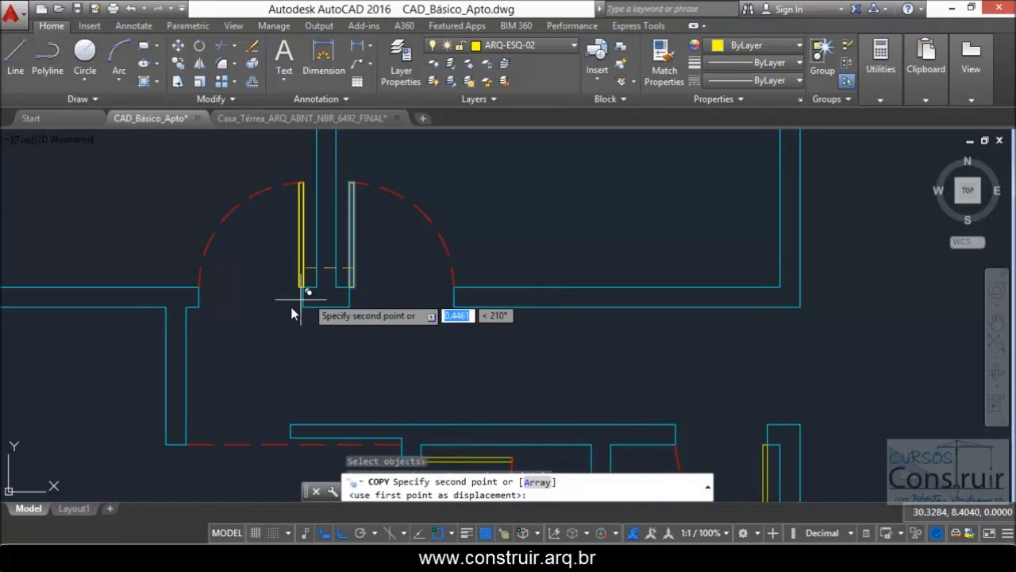
key("F8")
scroll(302, 277, "down", 5)
scroll(288, 335, "up", 5)
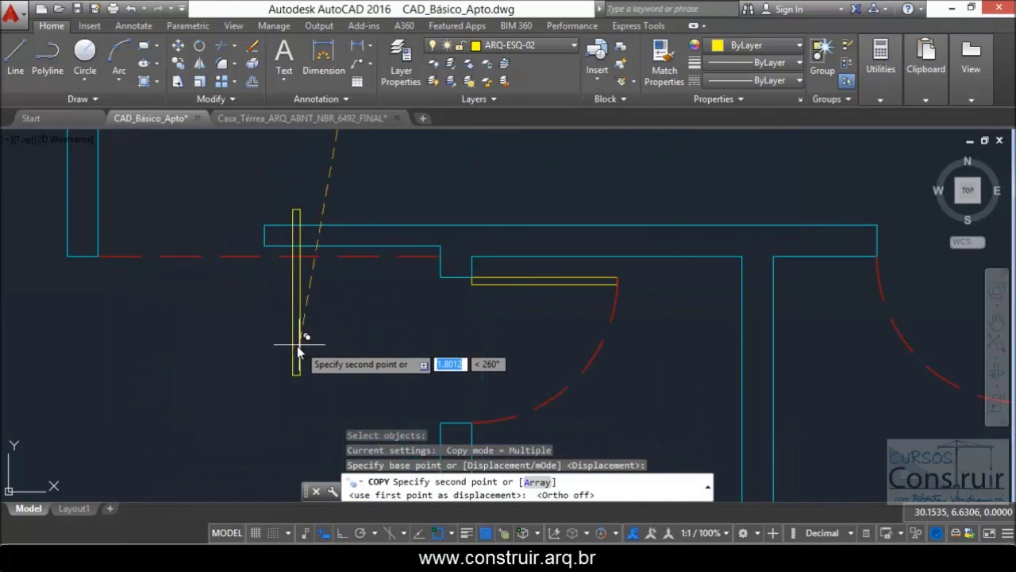
left_click(233, 414)
key("Escape")
Step: Rotate the copied leaf in the suite about a point on its edge until it lies horizontal
type("ro")
key("Return")
left_click(233, 399)
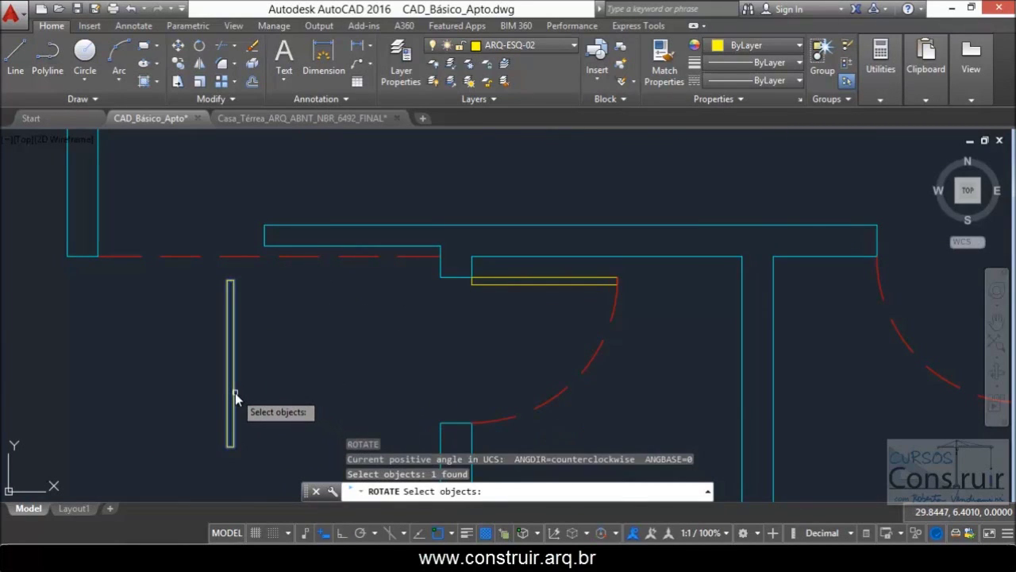
key("Return")
left_click(233, 395)
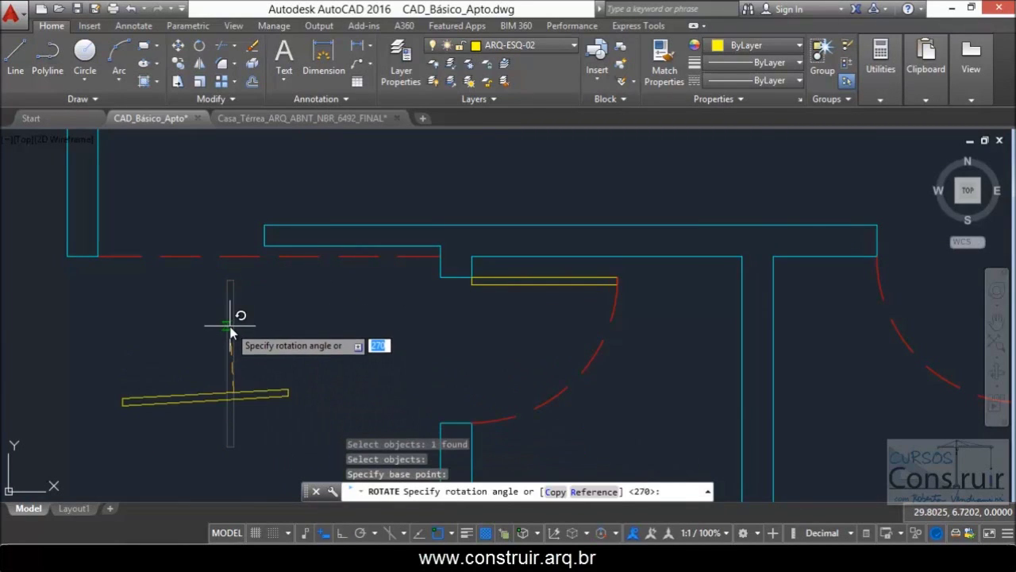
key("F8")
left_click(239, 215)
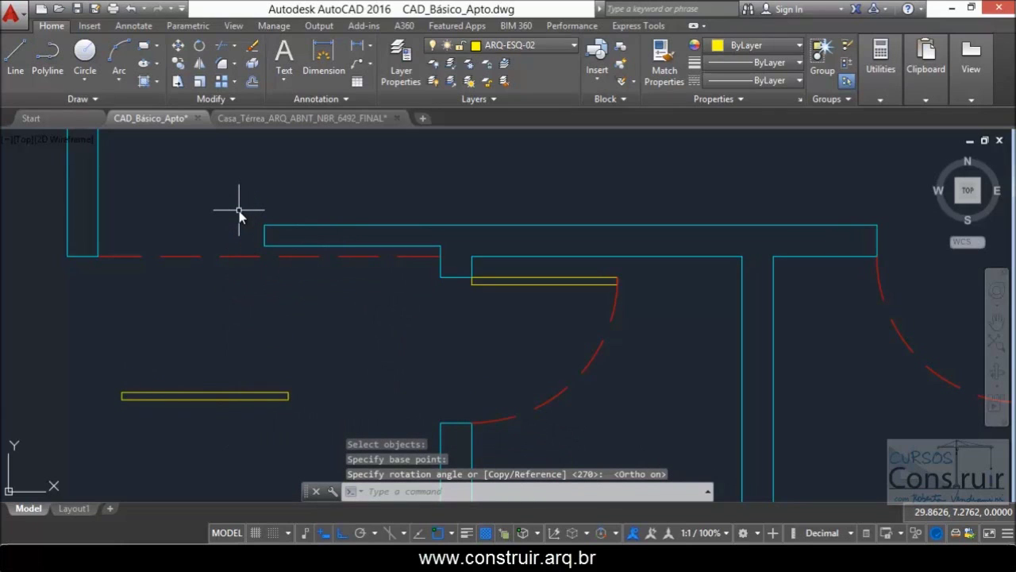
Step: Move the horizontal leaf into the gap between the hallway wall and the dashed line, partly overlapping the wall's end
type("m")
key("Return")
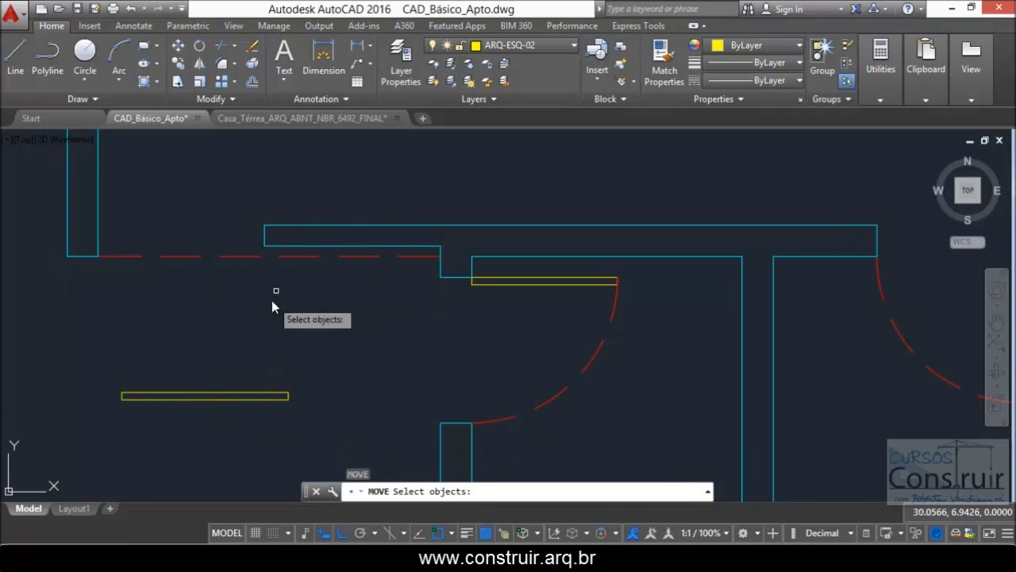
left_click(258, 397)
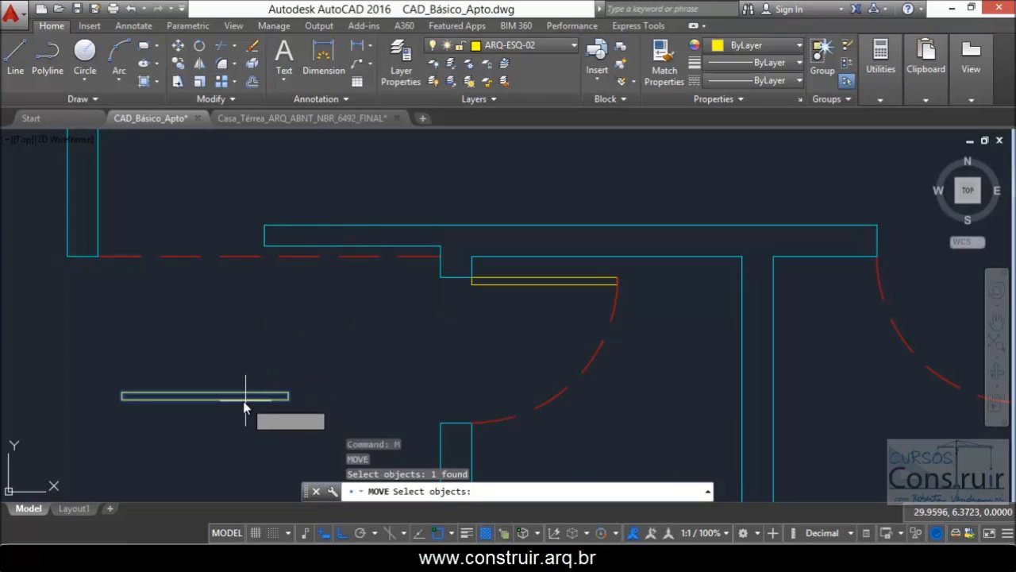
key("Return")
left_click(242, 397)
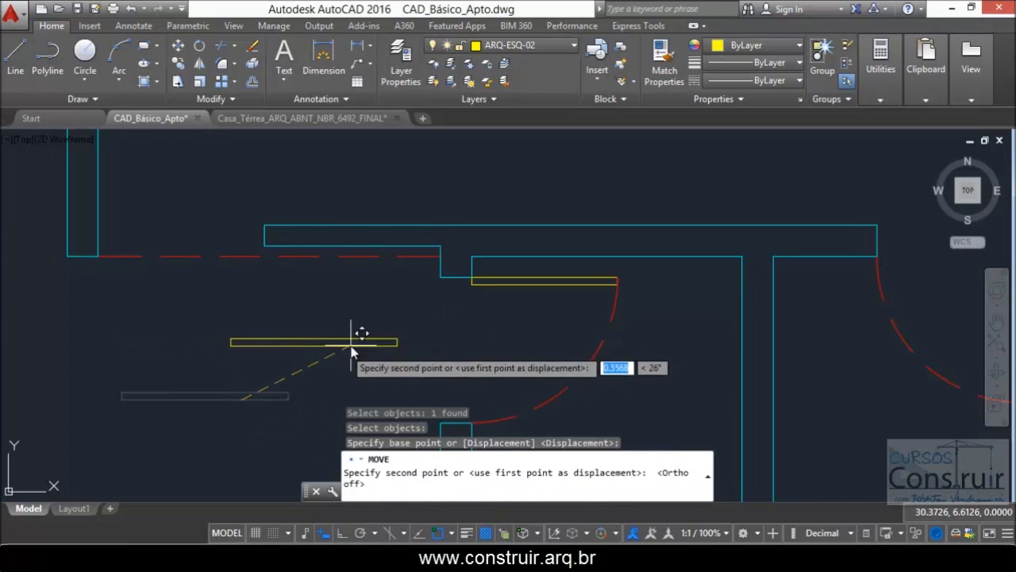
scroll(309, 290, "down", 2)
scroll(302, 306, "up", 3)
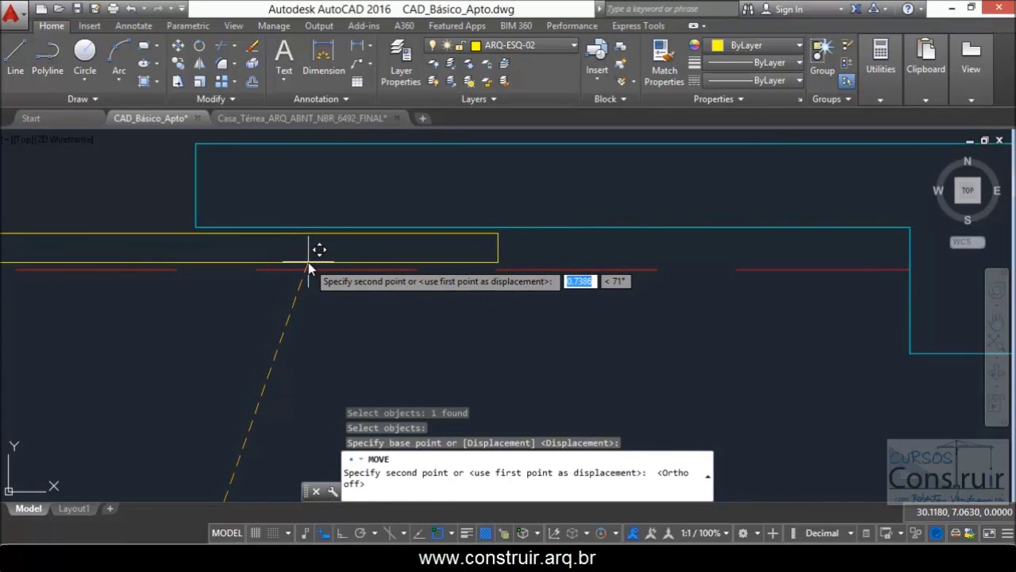
left_click(308, 262)
key("Escape")
scroll(360, 292, "down", 4)
scroll(232, 252, "up", 2)
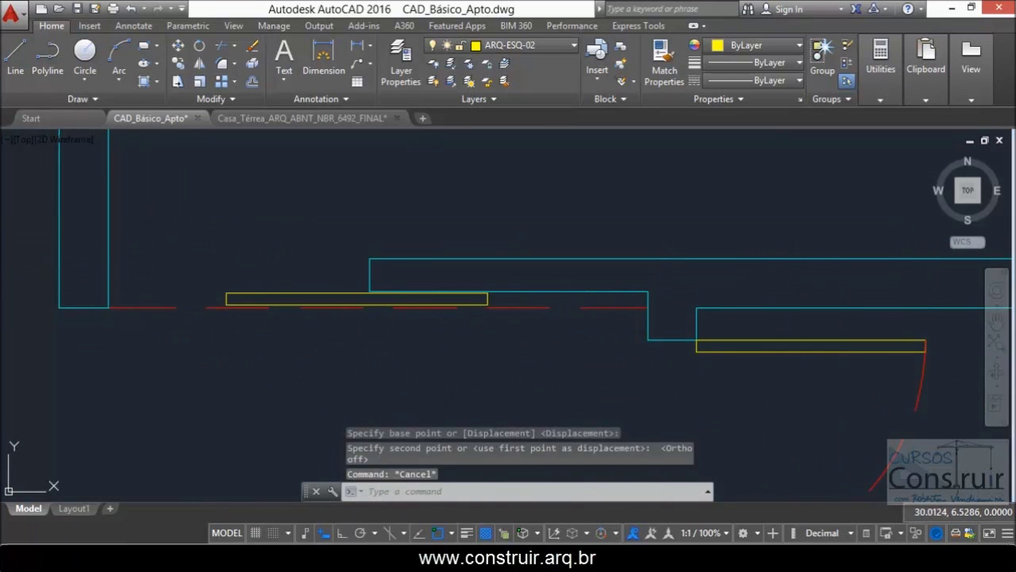
Step: Switch to the reference PDF and examine the suite's sliding door and, at 400% zoom, the 1.80x2.10 veranda sliding door
left_click(379, 558)
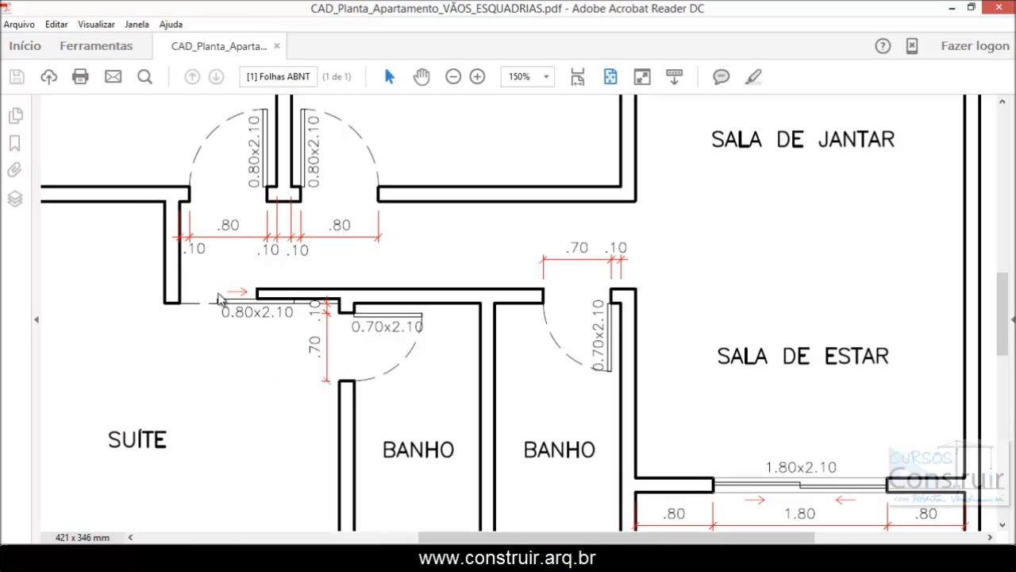
mouse_move(287, 304)
left_click_drag(500, 537, 668, 540)
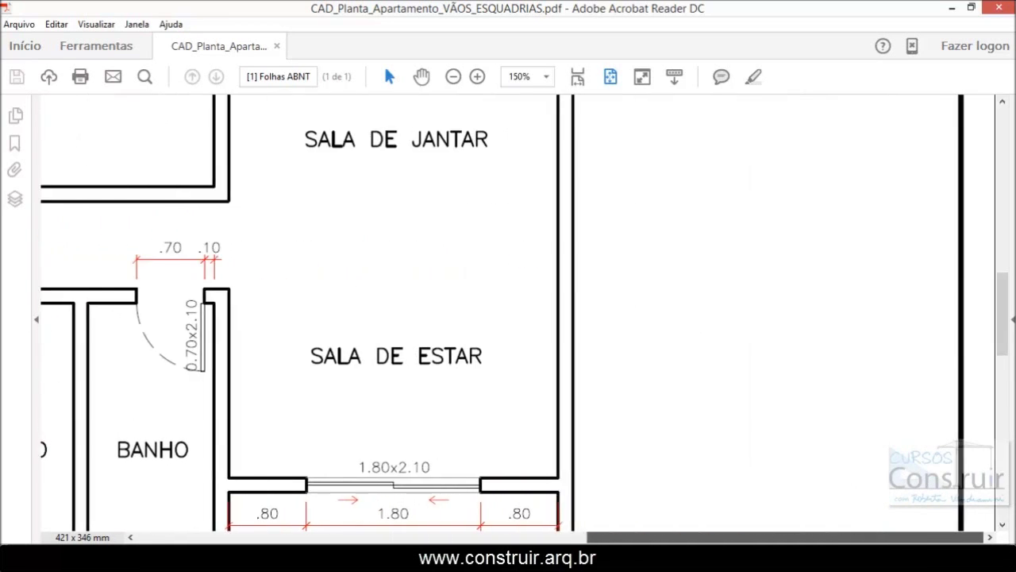
scroll(469, 404, "down", 5)
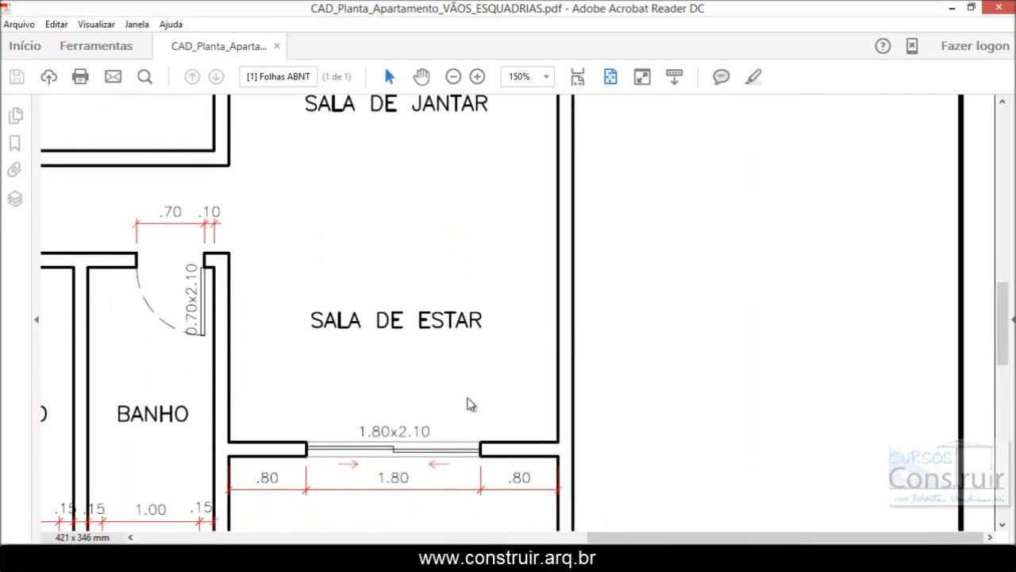
left_click(548, 78)
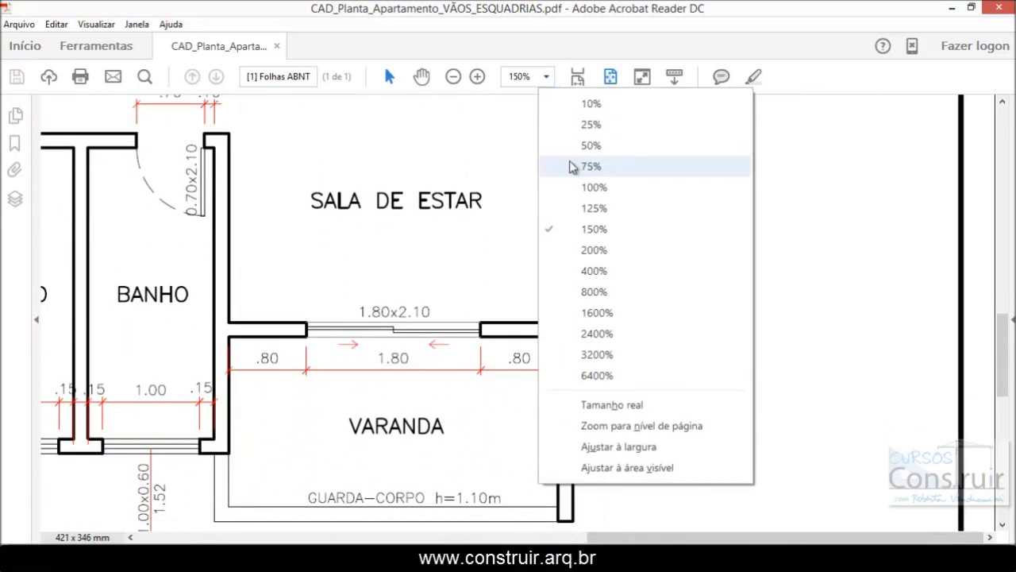
left_click(582, 270)
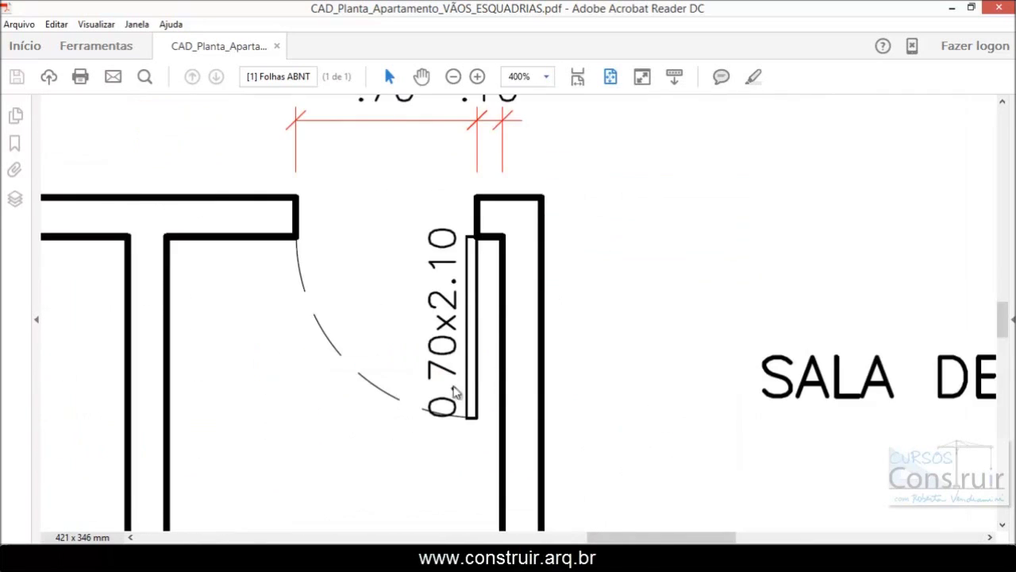
left_click(416, 540)
left_click_drag(508, 538, 748, 525)
scroll(1004, 325, "down", 5)
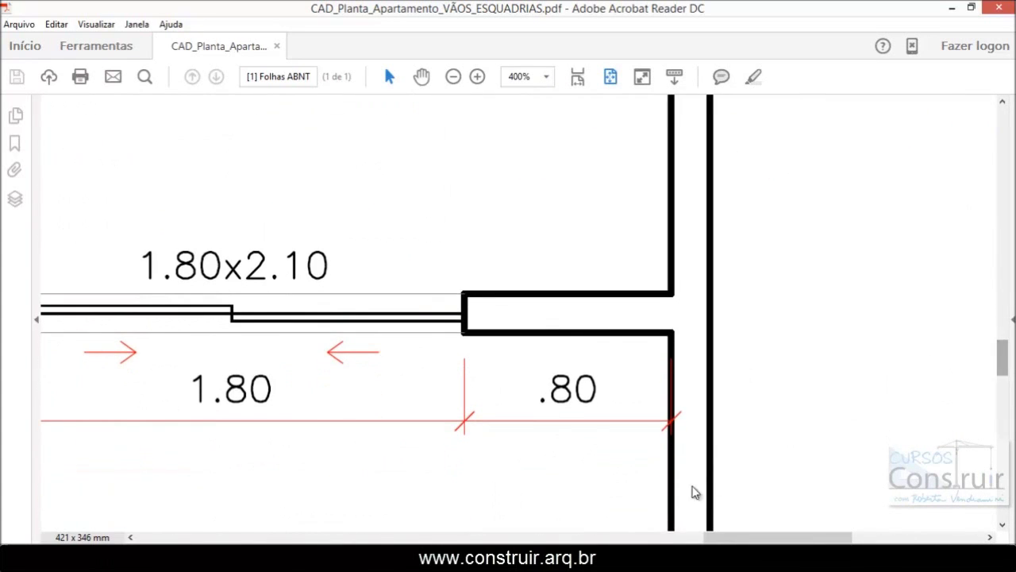
left_click_drag(706, 537, 694, 540)
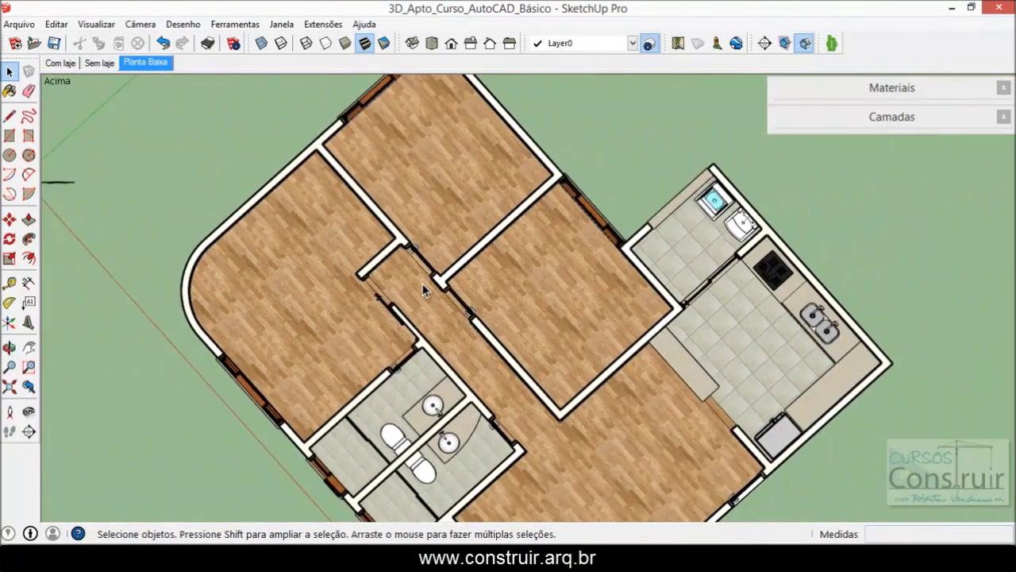
Step: Switch to the SketchUp model and examine the veranda sliding door's panels, frame and stone sill at both ends
scroll(422, 283, "down", 6)
middle_click_drag(487, 504, 479, 421)
scroll(479, 421, "up", 10)
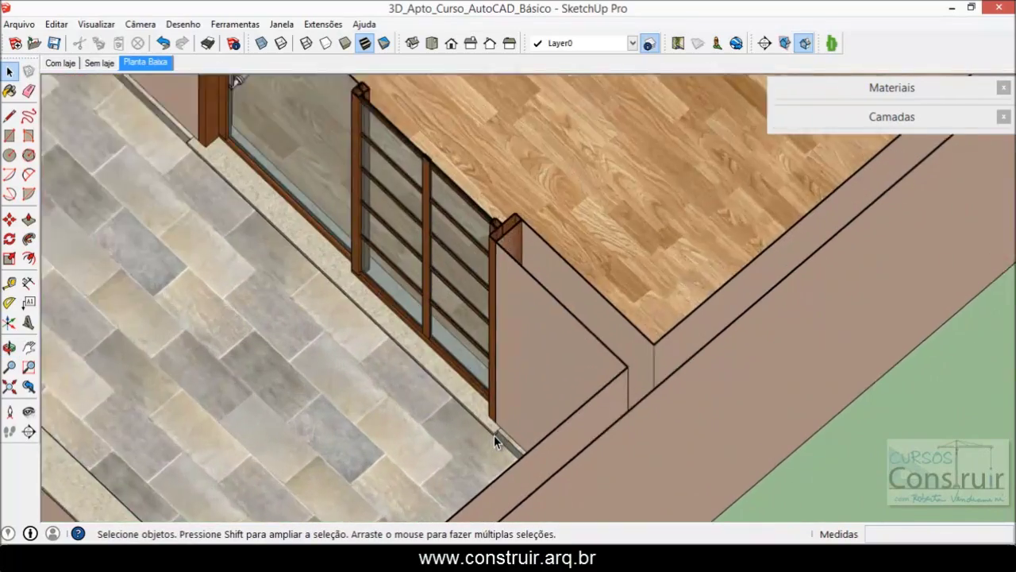
scroll(494, 436, "up", 3)
middle_click_drag(515, 378, 516, 440)
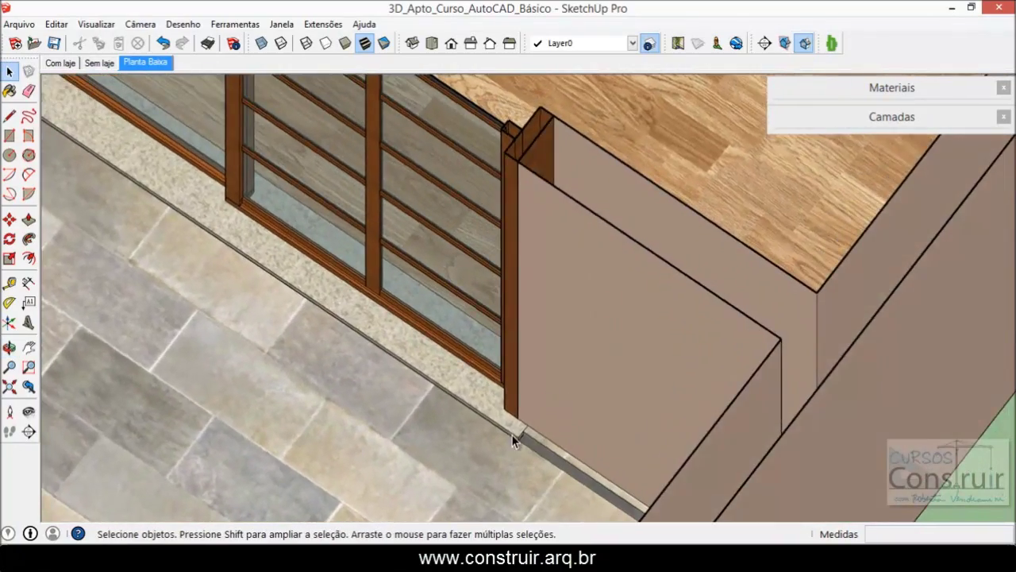
scroll(522, 417, "up", 4)
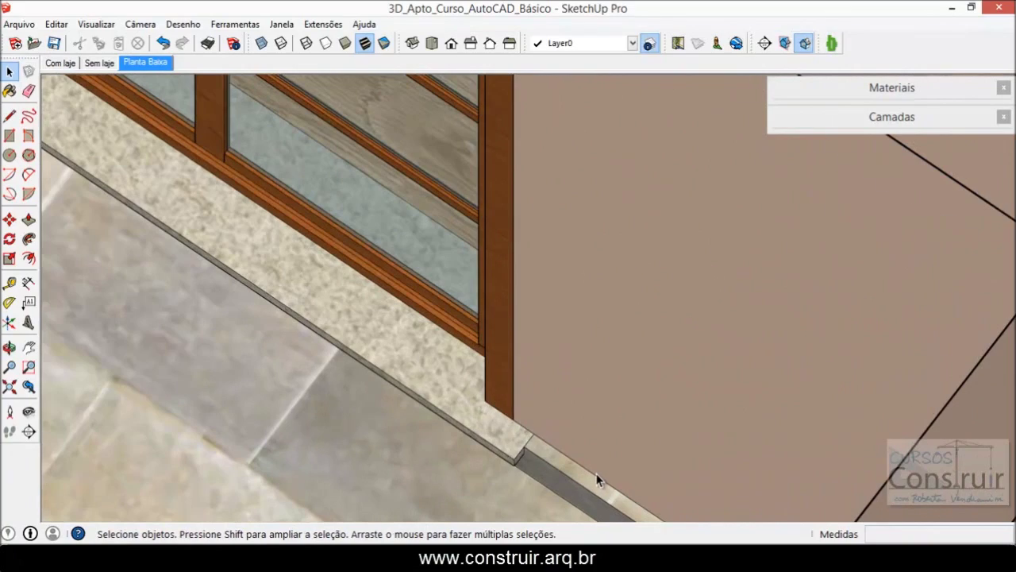
scroll(598, 477, "down", 4)
scroll(233, 218, "up", 3)
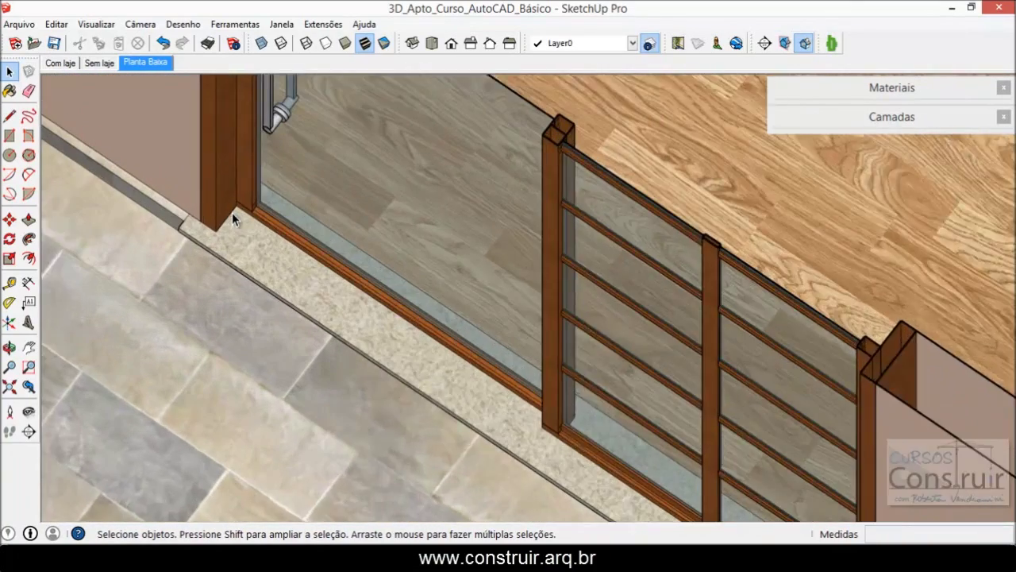
scroll(216, 236, "up", 1)
scroll(229, 247, "down", 4)
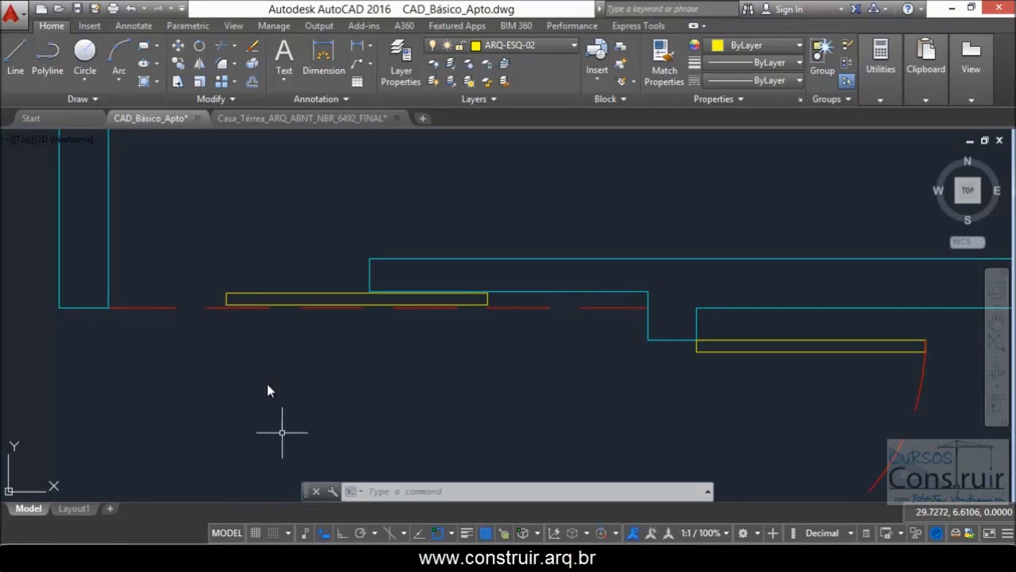
Step: Return to the AutoCAD plan and draw two lines across the veranda door opening, joining the upper and lower wall corners
scroll(207, 283, "down", 8)
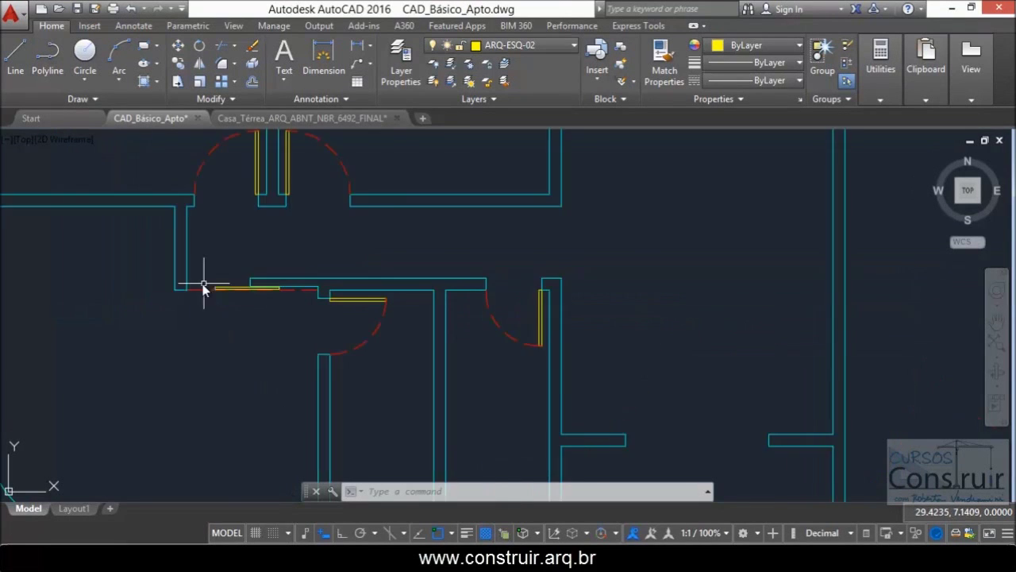
scroll(236, 347, "up", 8)
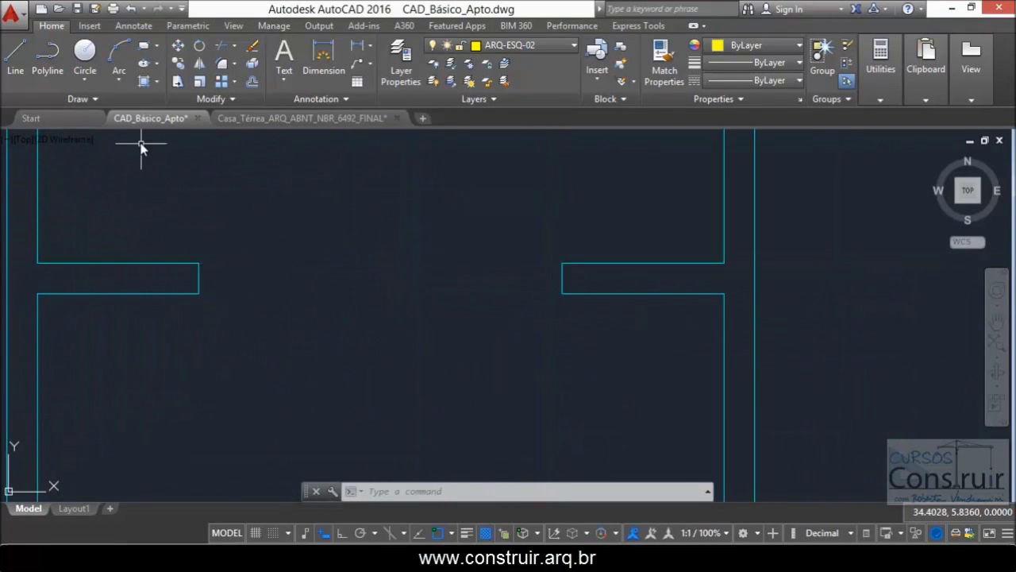
type("l")
key("Return")
left_click(199, 263)
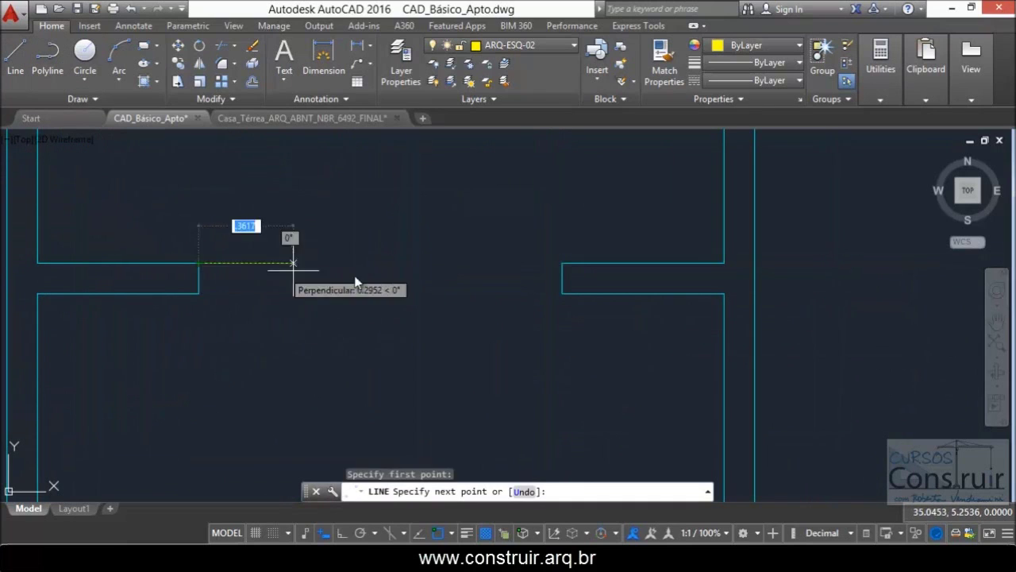
left_click(559, 268)
key("Escape")
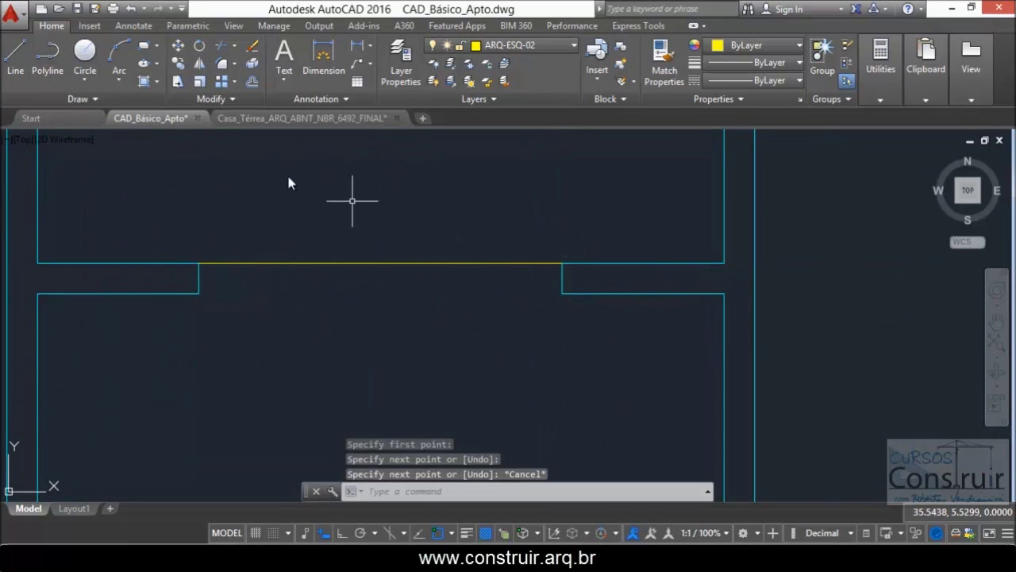
key("Return")
left_click(198, 293)
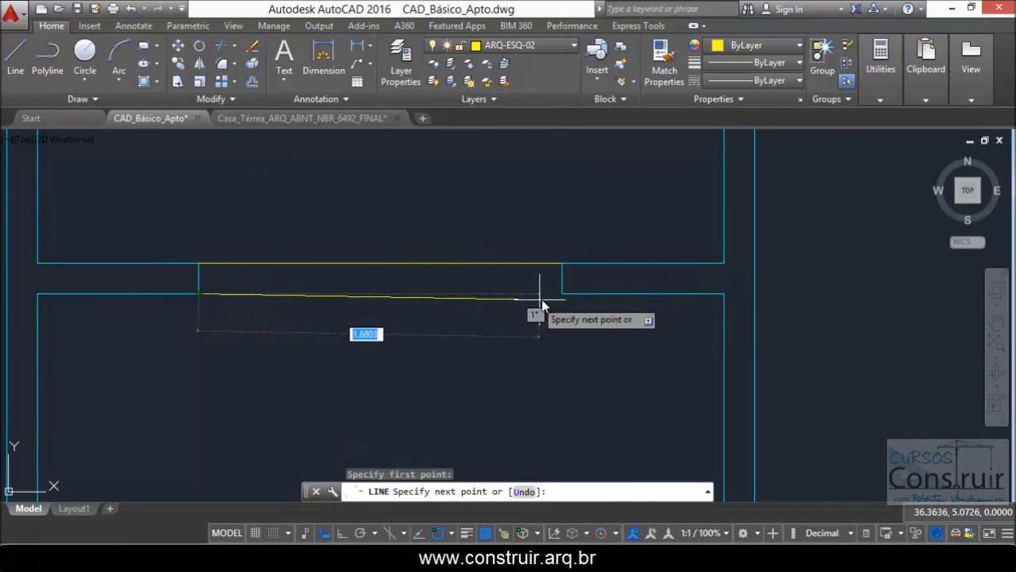
left_click(562, 296)
key("Escape")
Step: Draw a centre line across the veranda door opening between the midpoints of the two wall ends
left_click(15, 56)
left_click(199, 278)
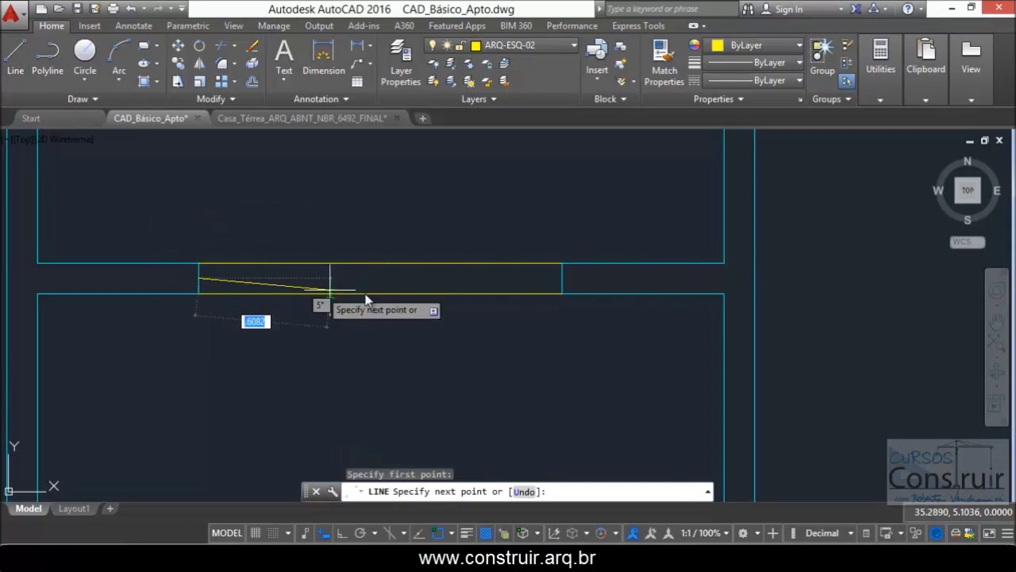
left_click(560, 279)
key("Escape")
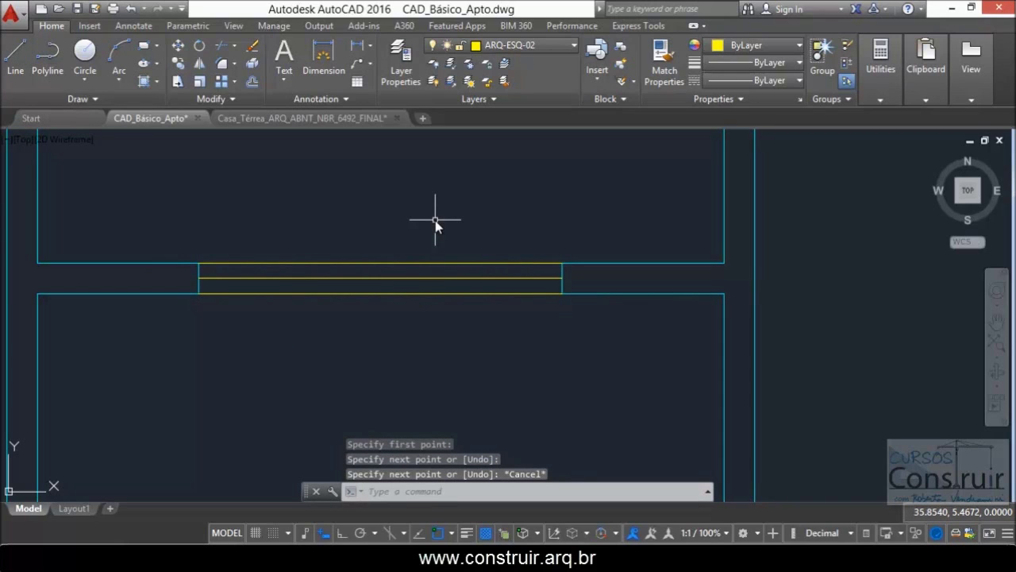
Step: Offset the veranda opening's centre line by .035 to both sides
type("o")
key("Return")
type(".035")
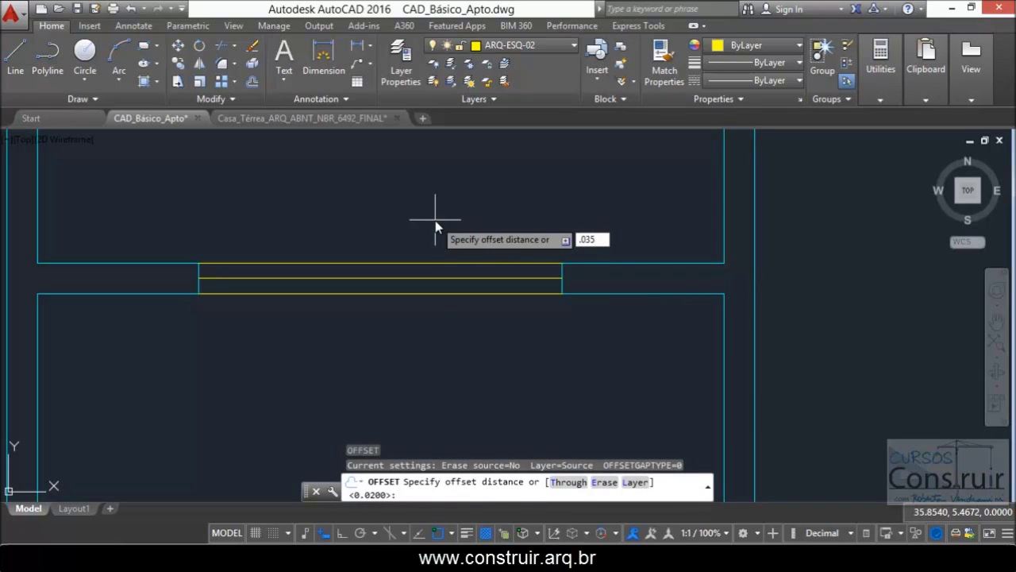
key("Return")
left_click(401, 278)
left_click(399, 228)
left_click(386, 281)
left_click(392, 329)
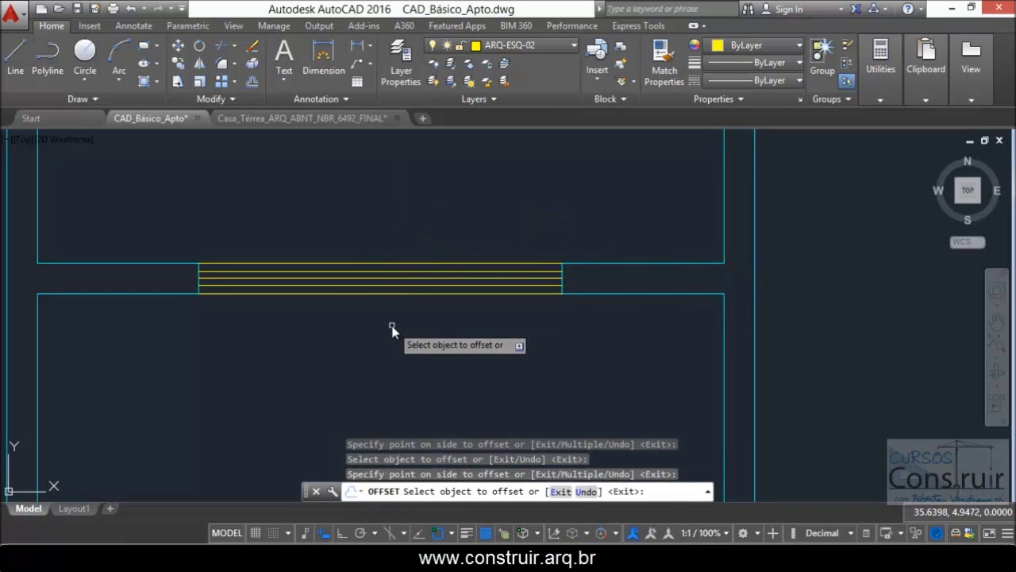
key("Escape")
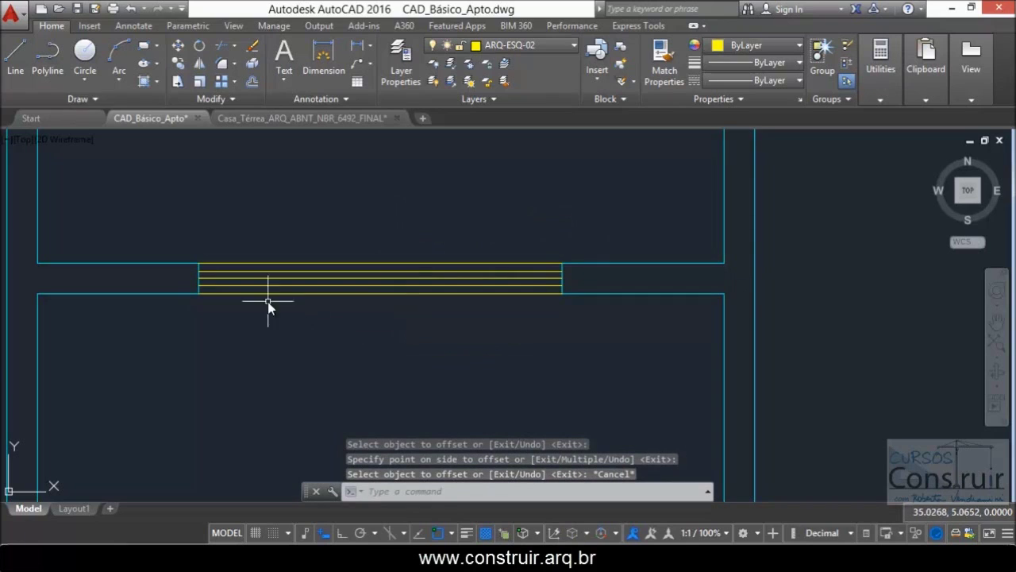
Step: Draw a vertical reference line with Ortho on, from the midpoint of the upper offset line down past the veranda opening
left_click(11, 62)
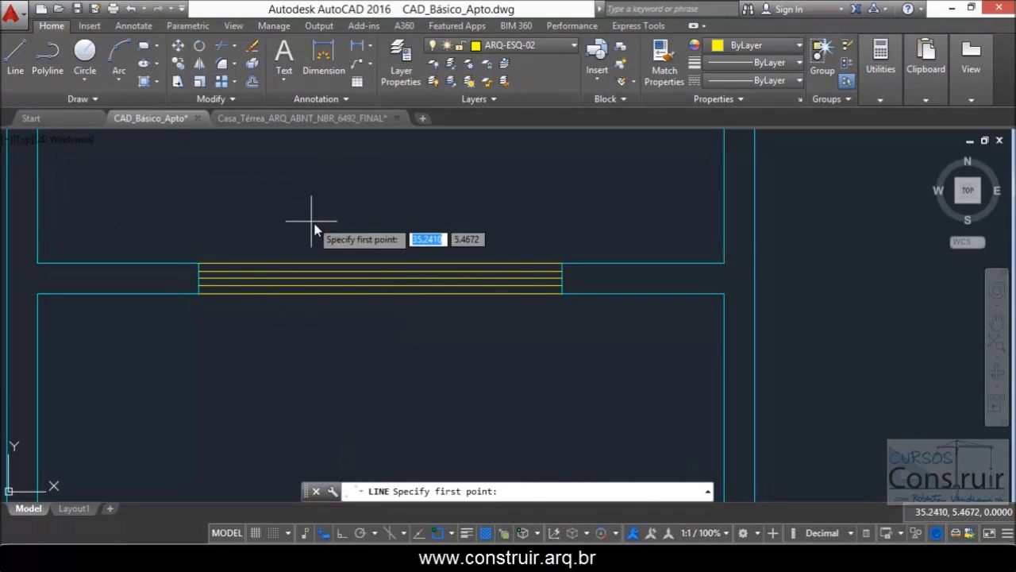
left_click(381, 277)
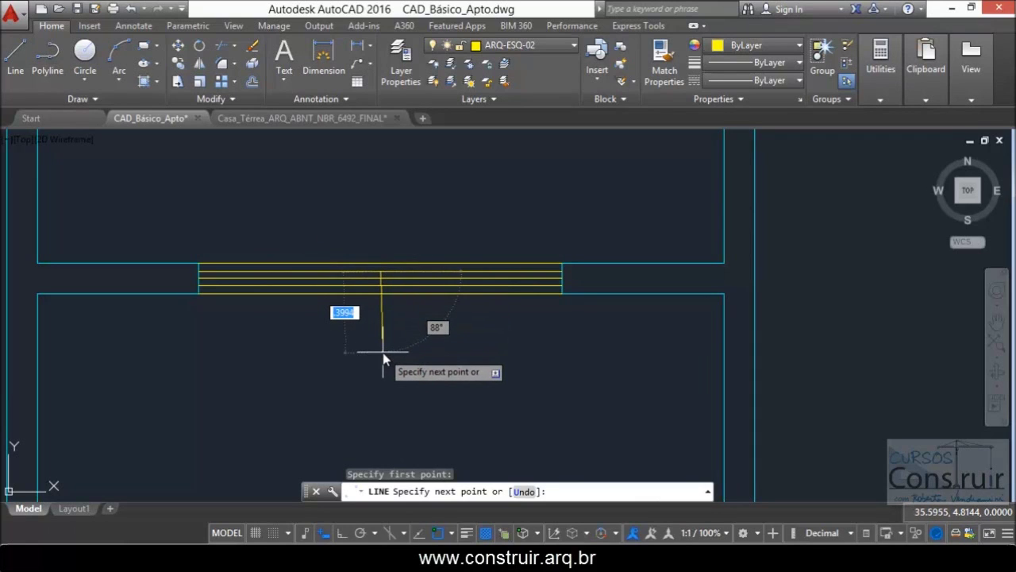
key("F8")
left_click(380, 382)
key("Escape")
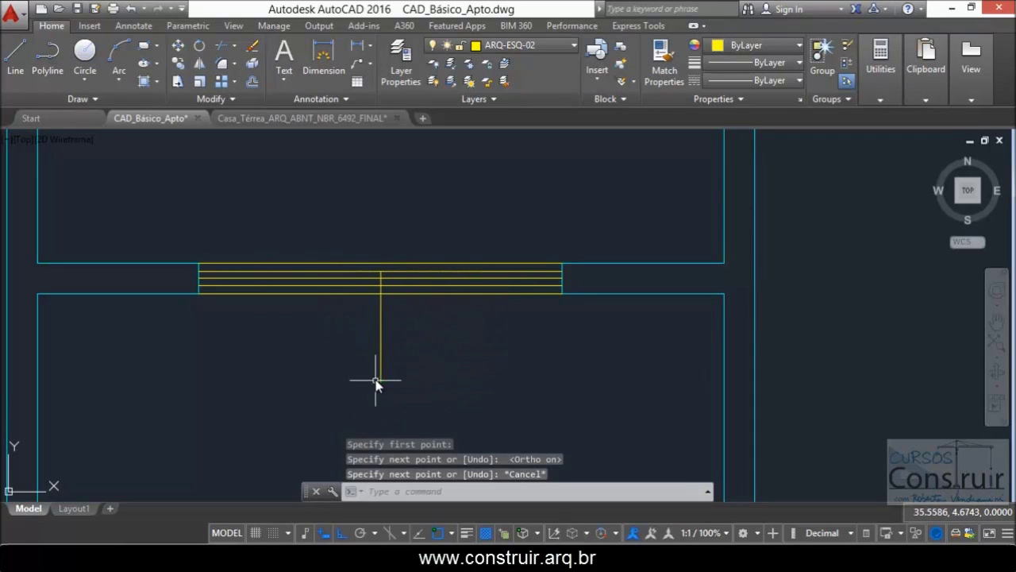
Step: Assign all lines across the veranda door opening and the vertical reference line to the ARQ-SOLEIRA layer
left_click(437, 250)
left_click(374, 307)
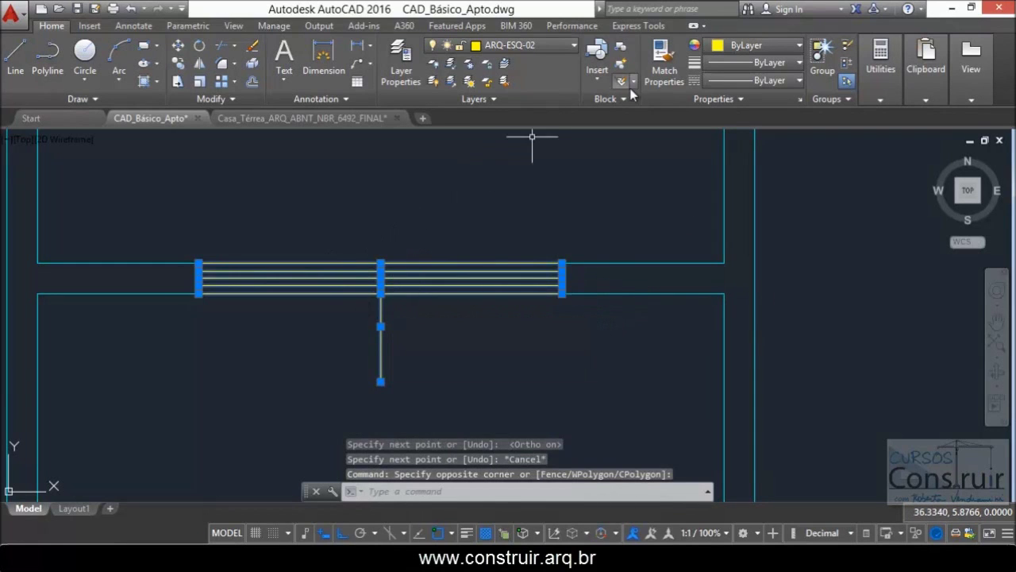
left_click(573, 46)
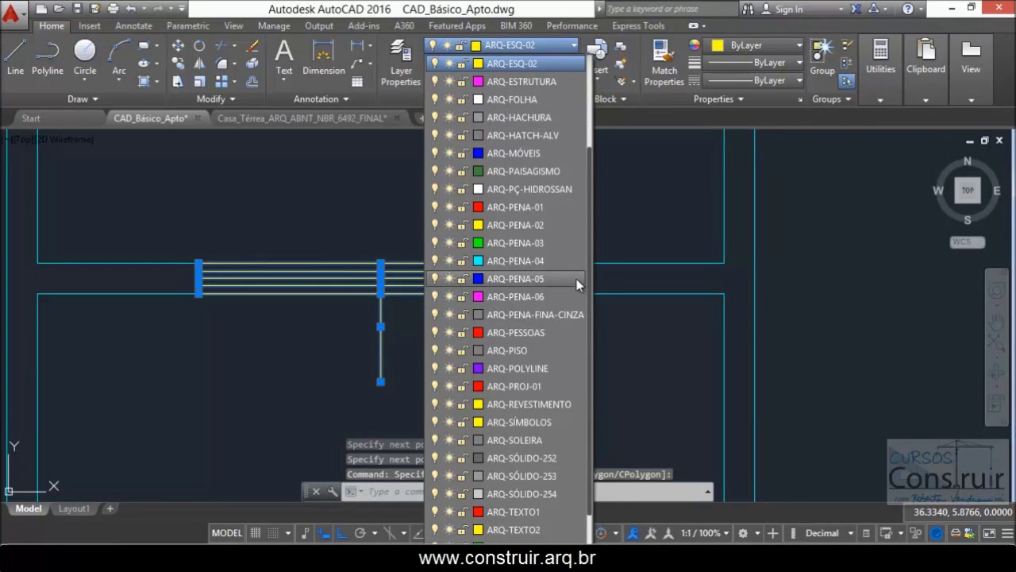
scroll(590, 233, "up", 3)
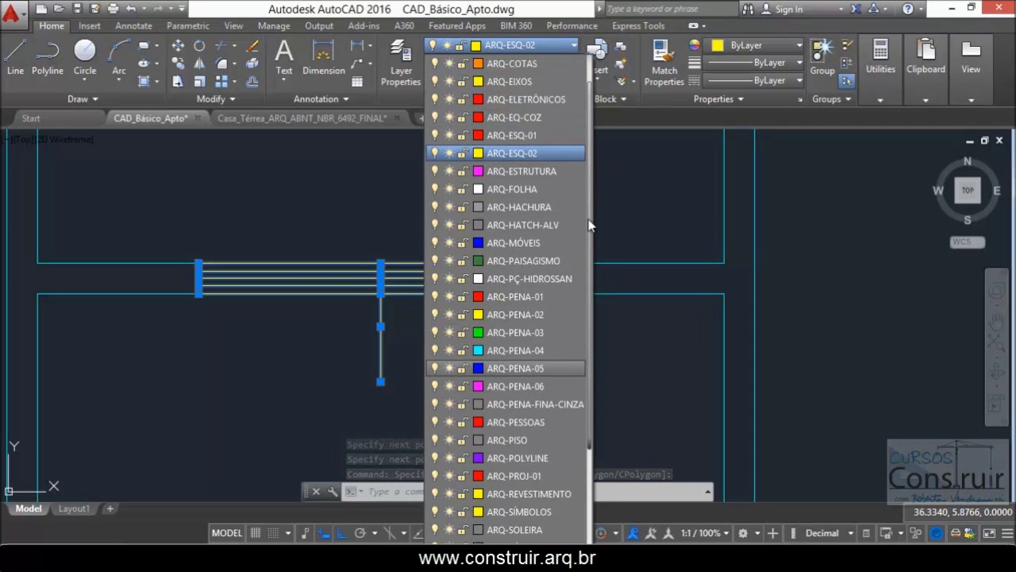
scroll(590, 226, "down", 3)
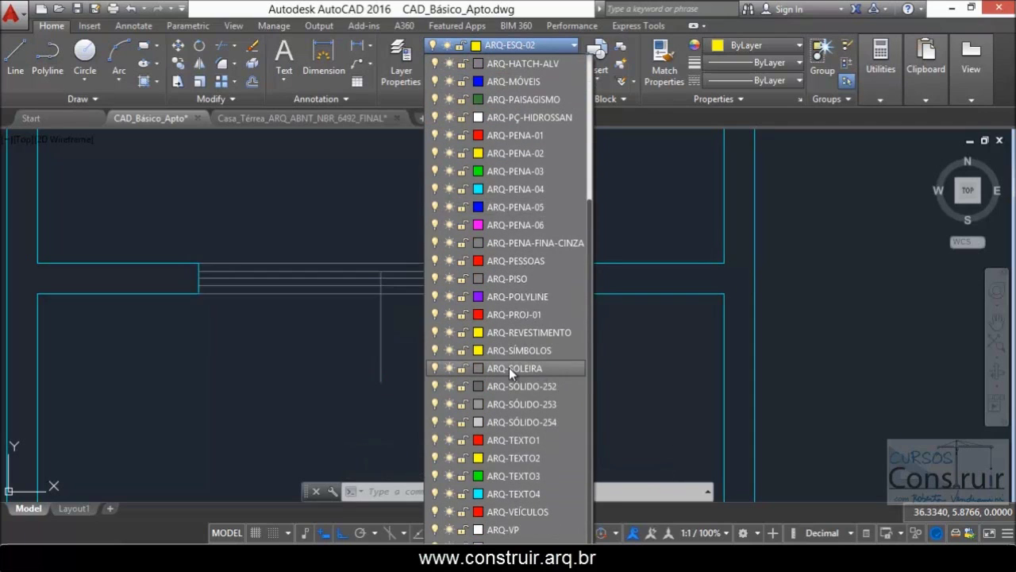
left_click(509, 367)
left_click(259, 352)
key("Escape")
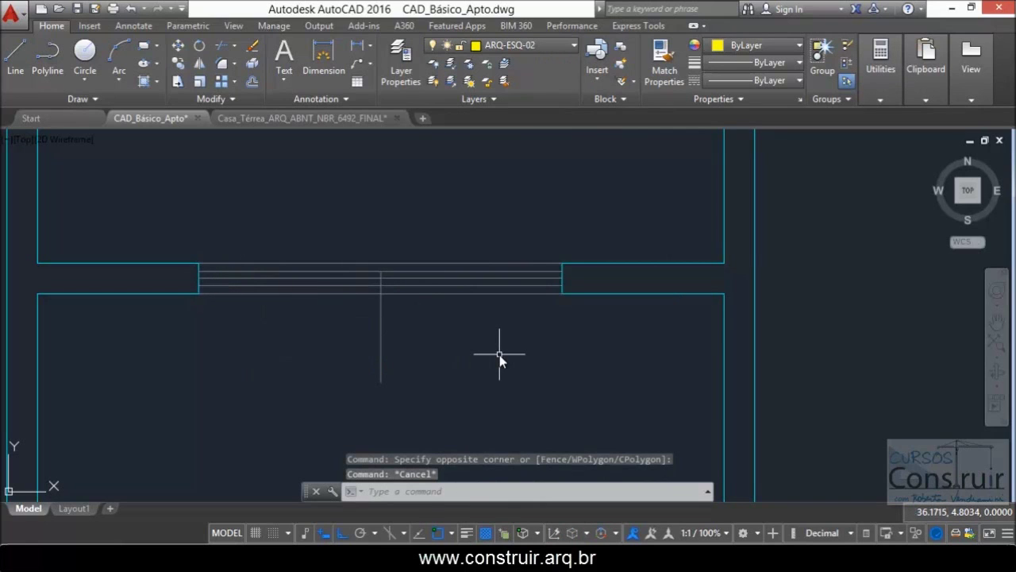
Step: Draw two rectangular door panels on either side of the opening's centre line, each spanning from a wall end to the vertical reference line
scroll(443, 334, "up", 2)
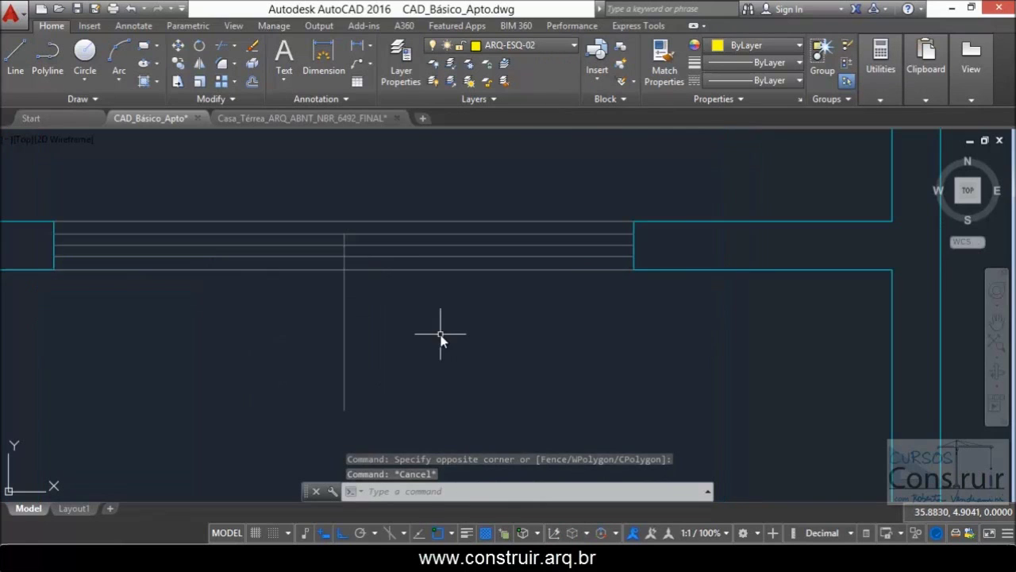
left_click(143, 49)
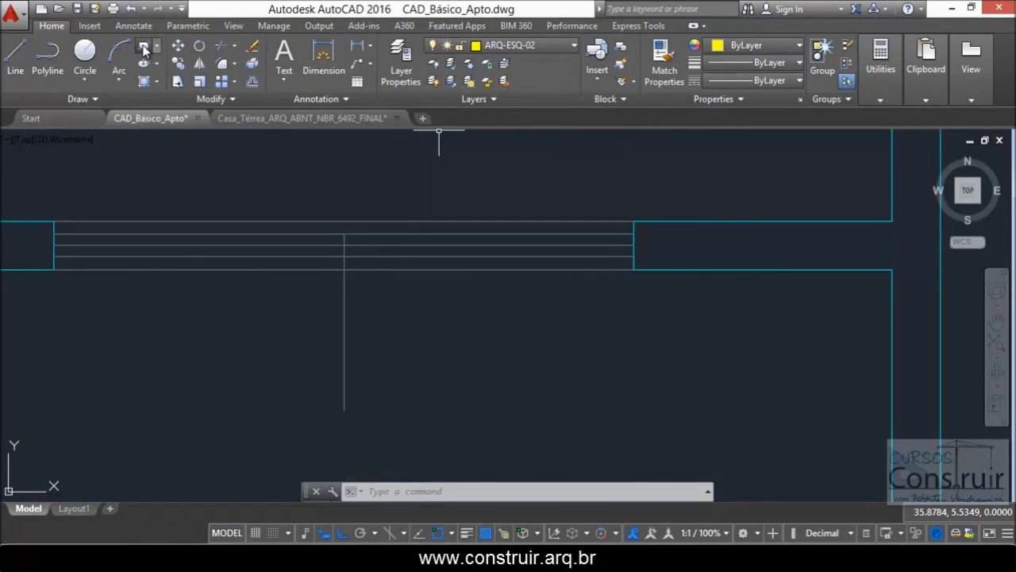
left_click(54, 234)
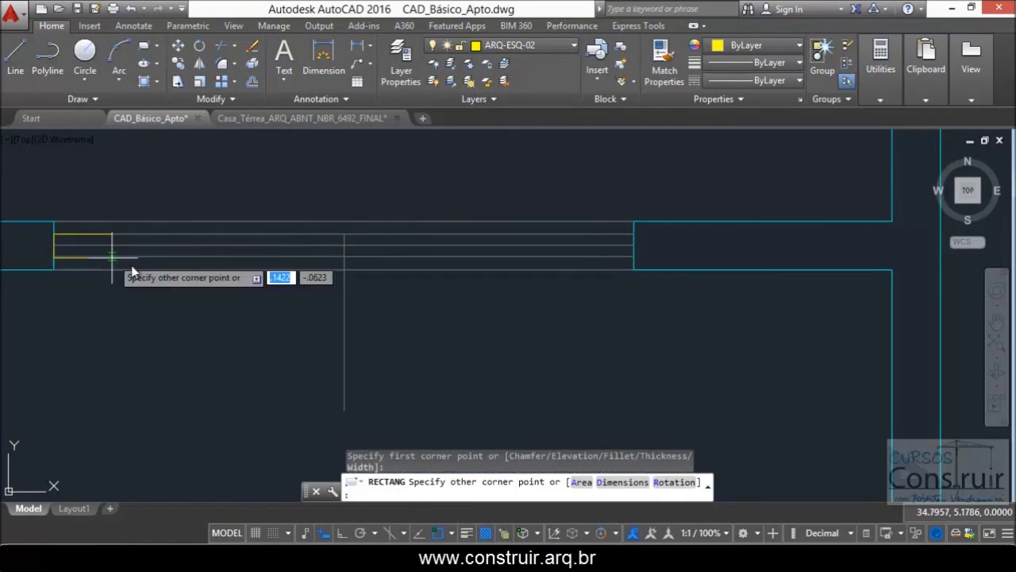
left_click(342, 247)
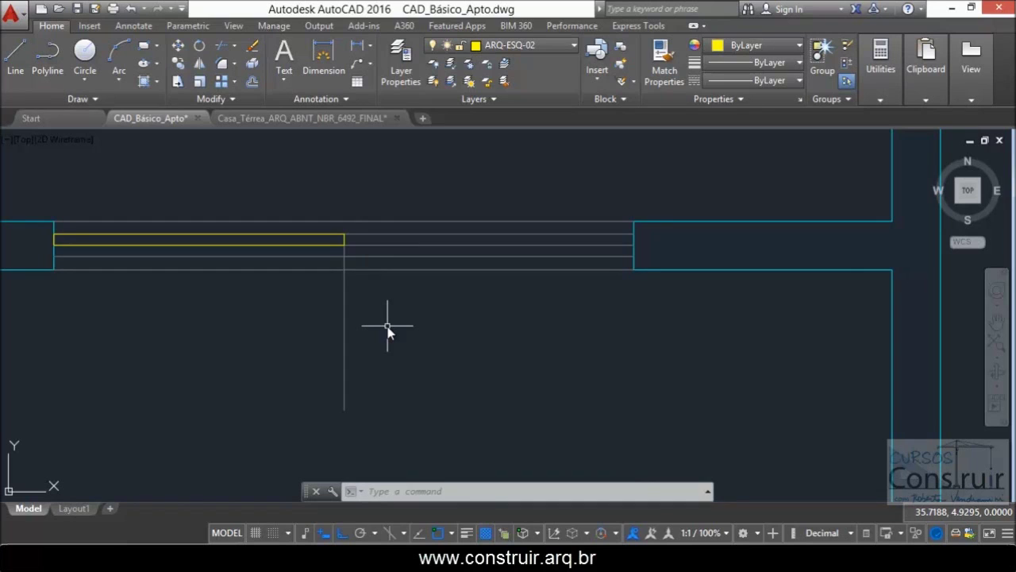
left_click(144, 45)
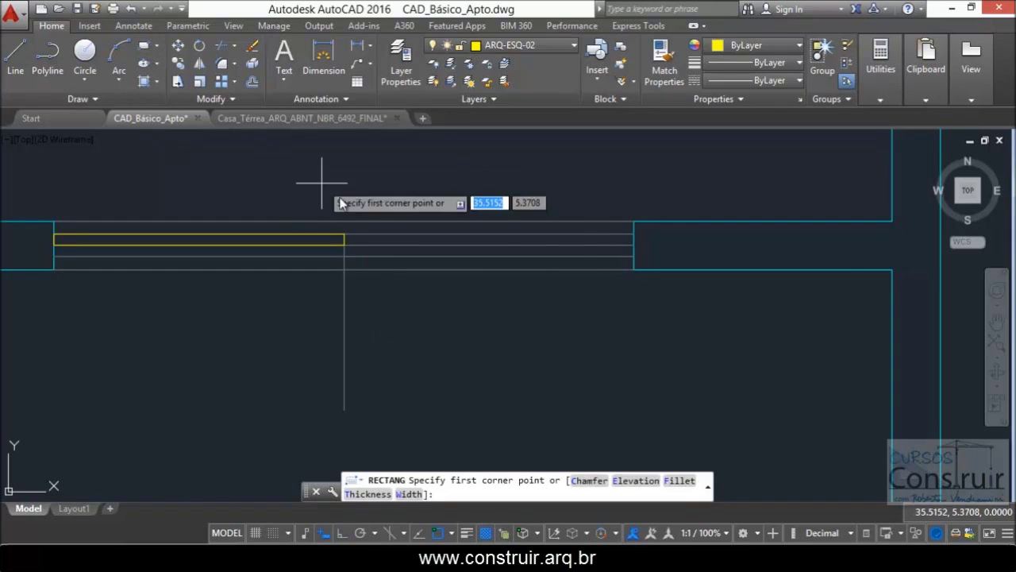
left_click(345, 246)
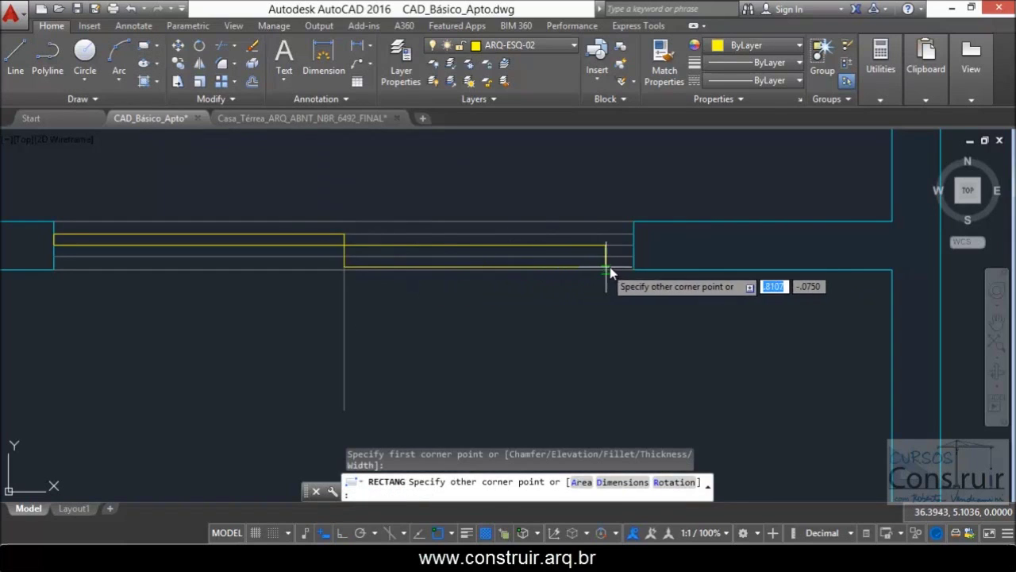
left_click(634, 255)
key("Escape")
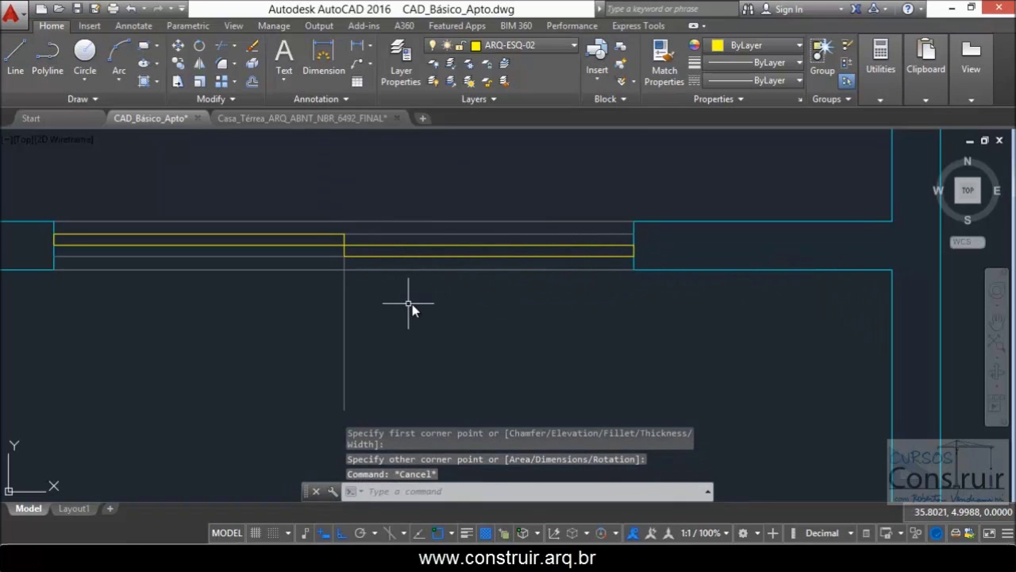
Step: Delete the vertical reference line and the two offset lines of the veranda door opening
left_click(357, 303)
left_click(315, 262)
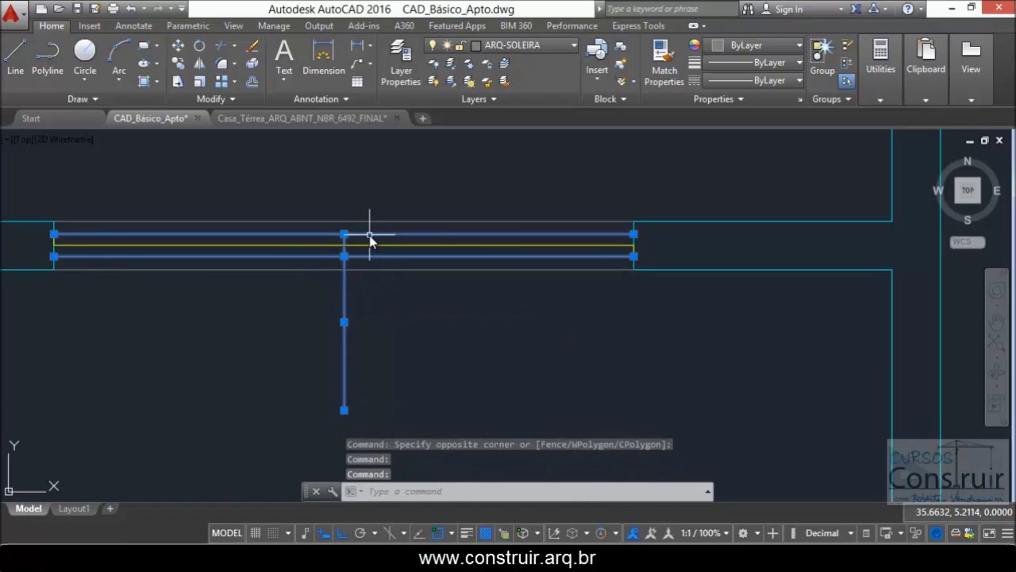
key("Delete")
Step: Stretch the inner end of the veranda door's upper panel .02 to the right, over the other panel
scroll(361, 235, "up", 5)
left_click(313, 228)
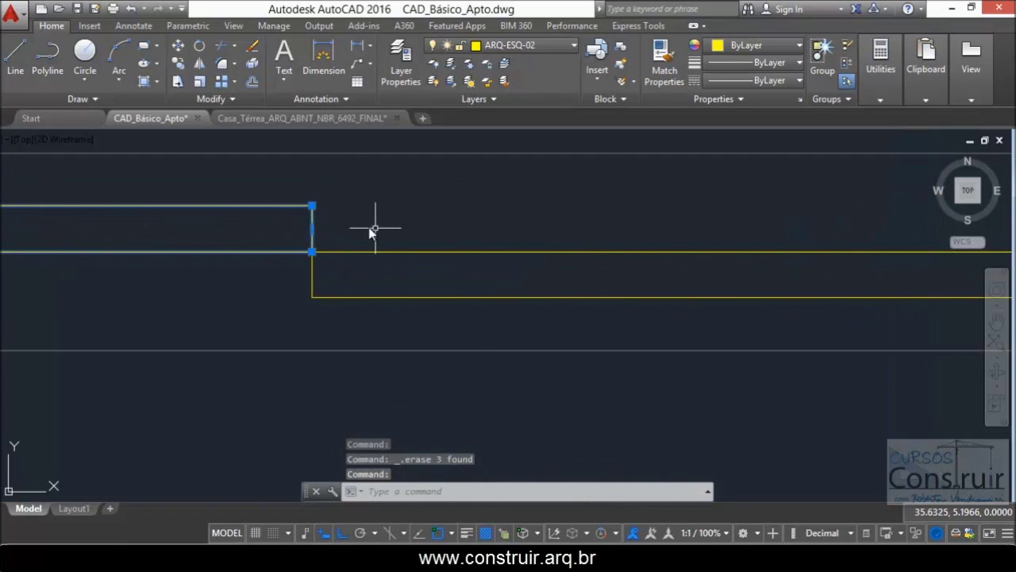
key("Escape")
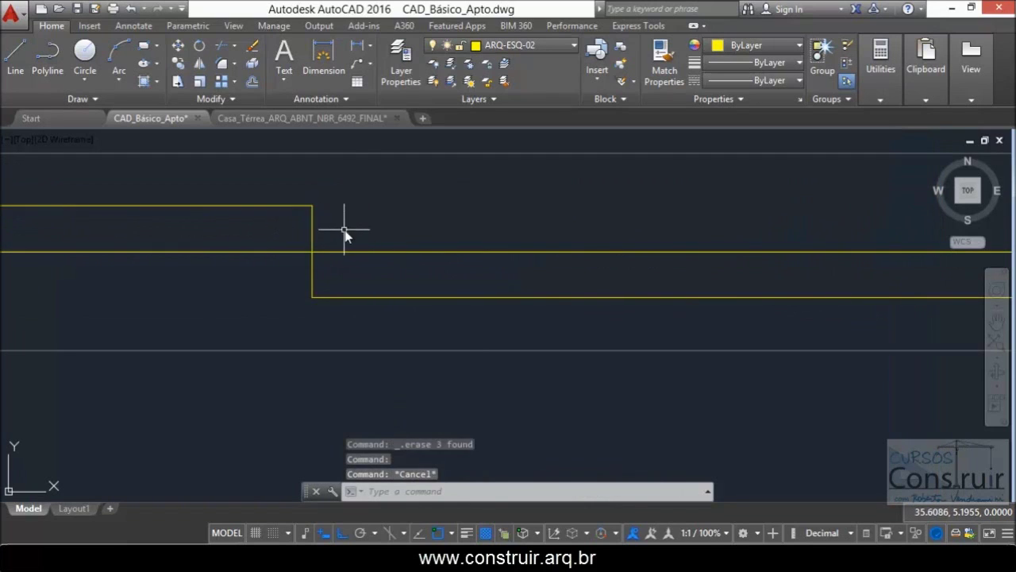
left_click(282, 208)
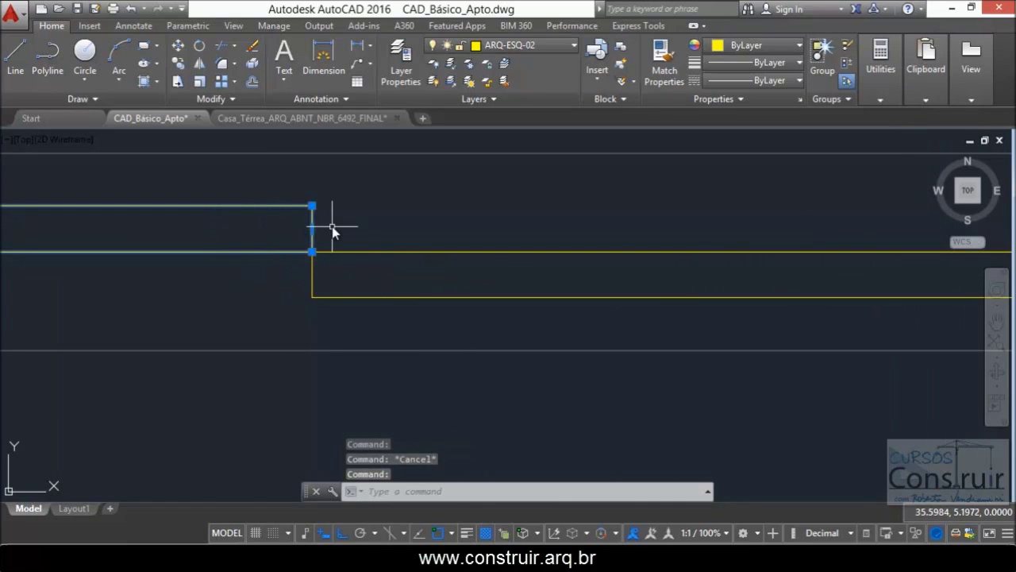
scroll(332, 230, "up", 4)
mouse_move(274, 237)
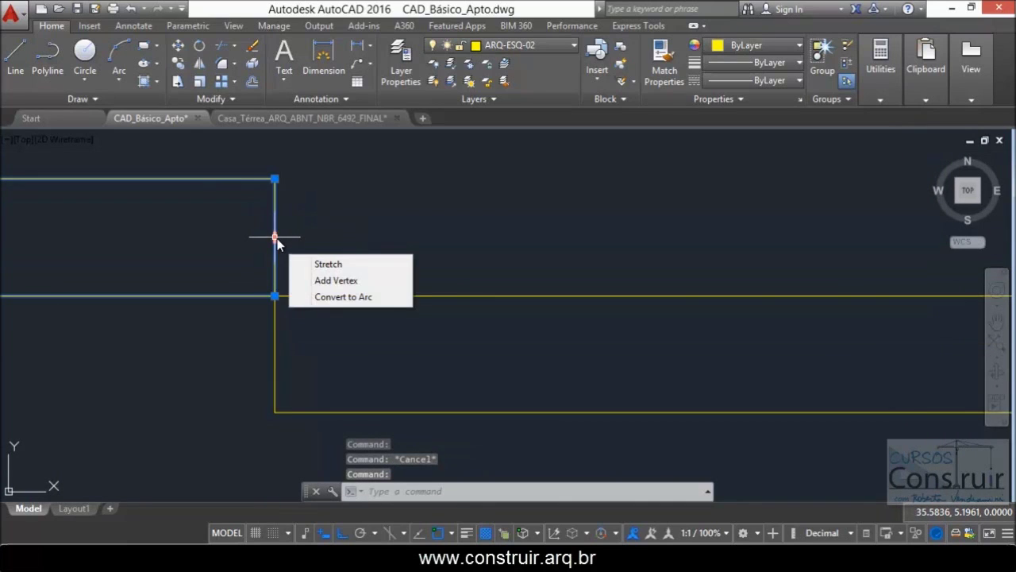
left_click(275, 236)
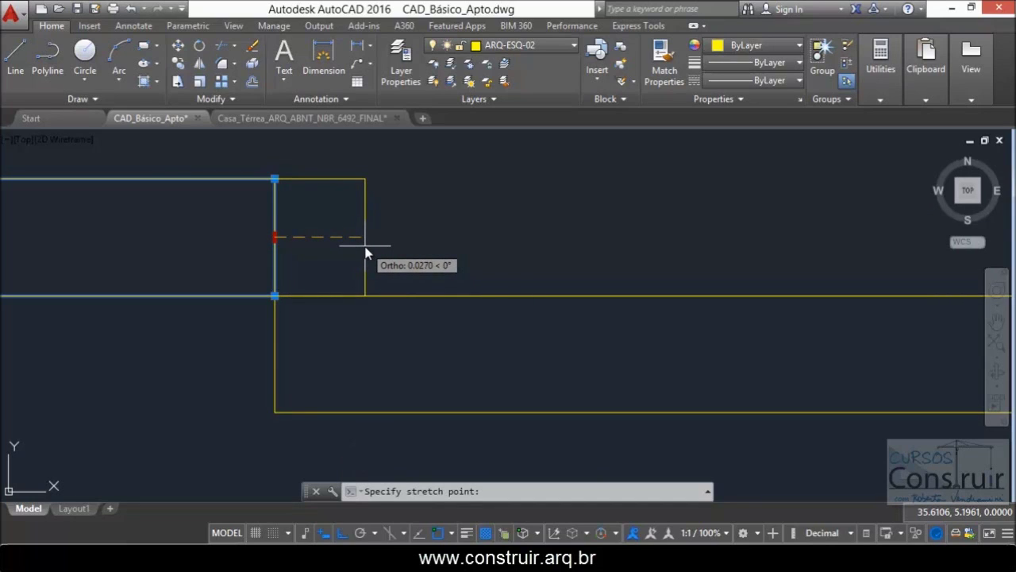
type(".02")
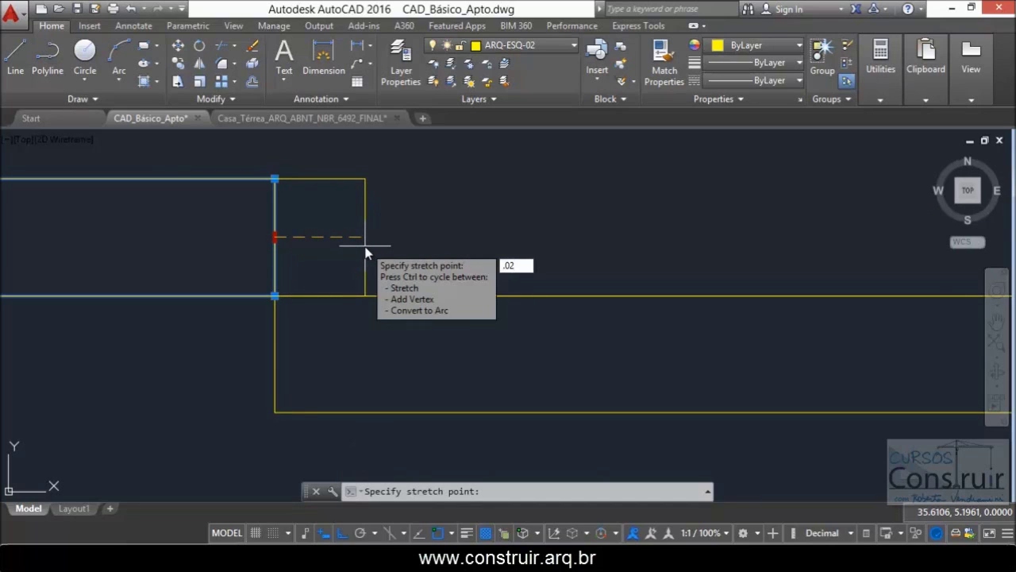
key("Return")
key("Escape")
Step: Stretch the inner end of the veranda door's lower panel .02 to the left, under the upper panel
left_click(277, 361)
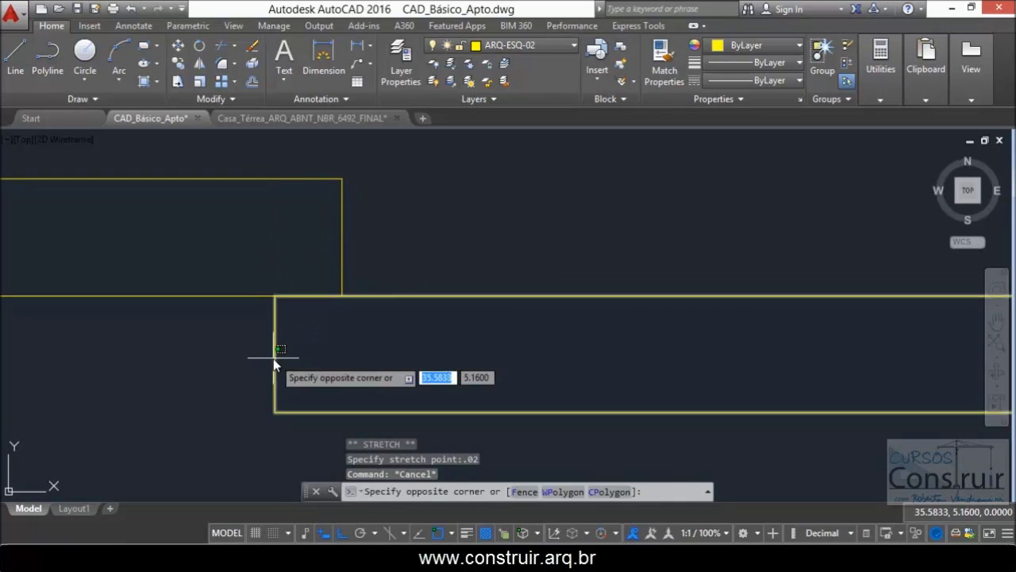
left_click(270, 366)
left_click(275, 354)
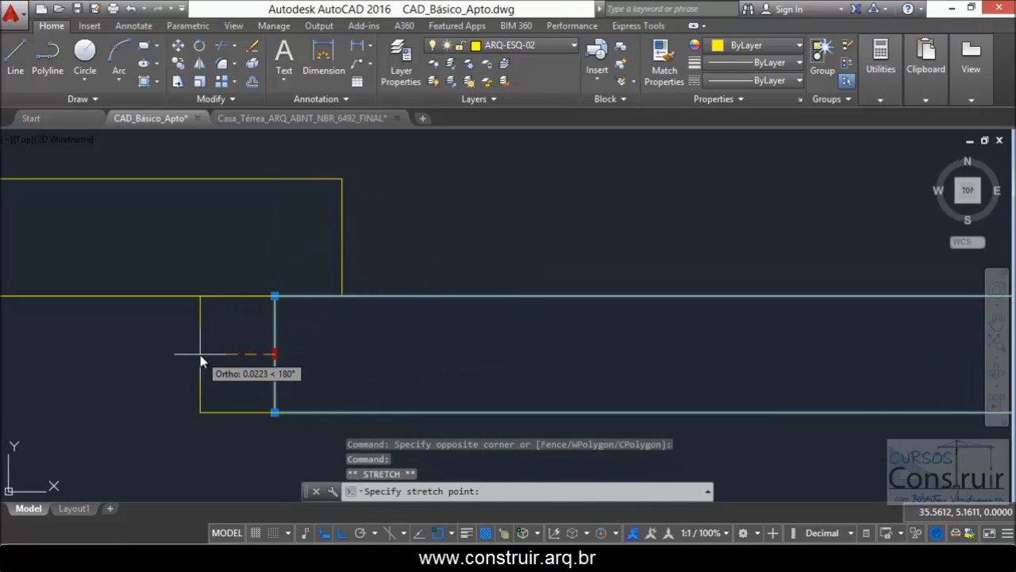
type(".02")
key("Return")
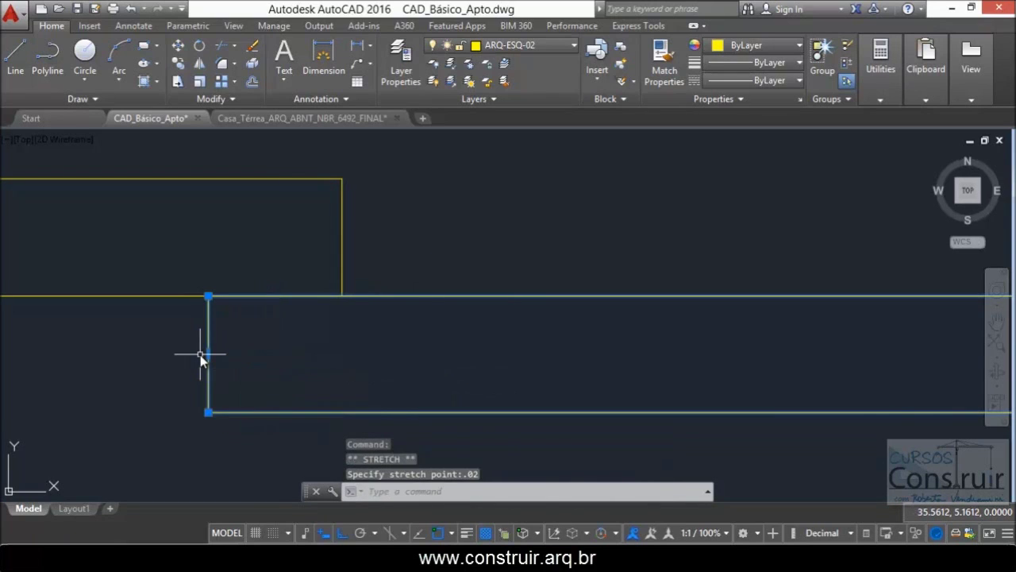
key("Escape")
Step: Move the suite's sliding door panel horizontally to the left until its end meets the wall face
scroll(368, 325, "up", 5)
scroll(368, 321, "down", 2)
scroll(345, 322, "up", 4)
scroll(501, 272, "down", 6)
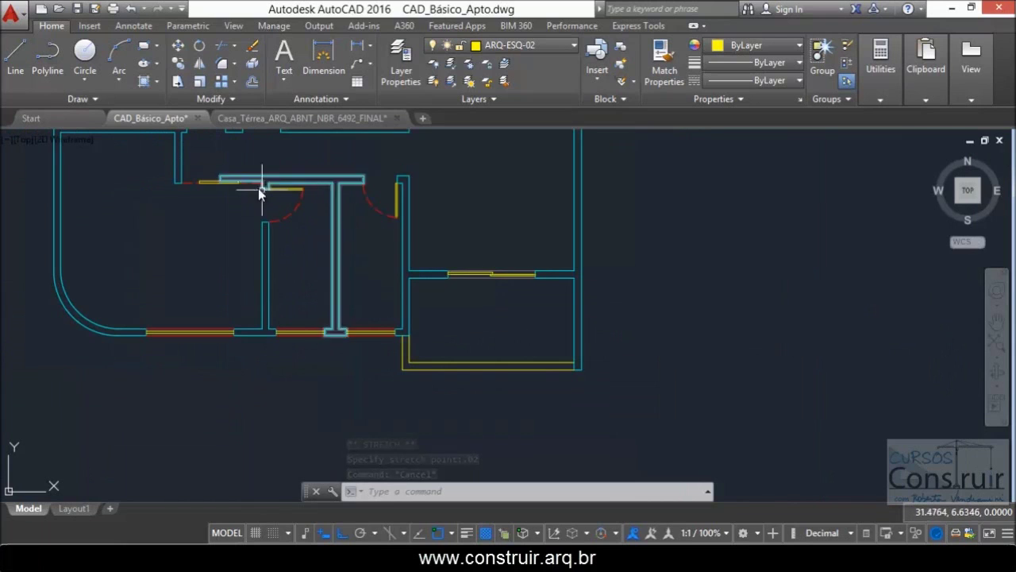
scroll(204, 171, "up", 6)
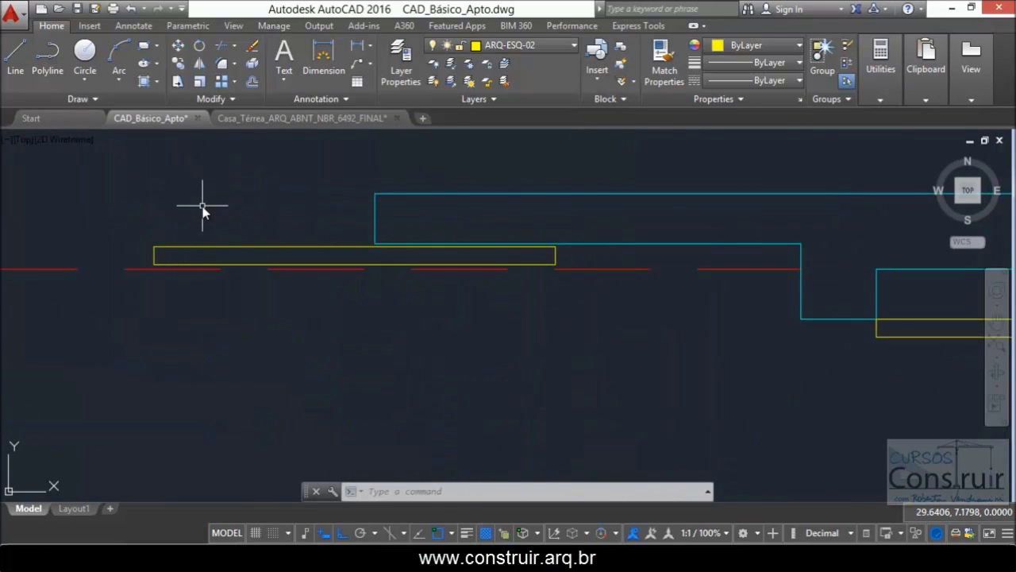
key("Return")
left_click(204, 249)
key("Return")
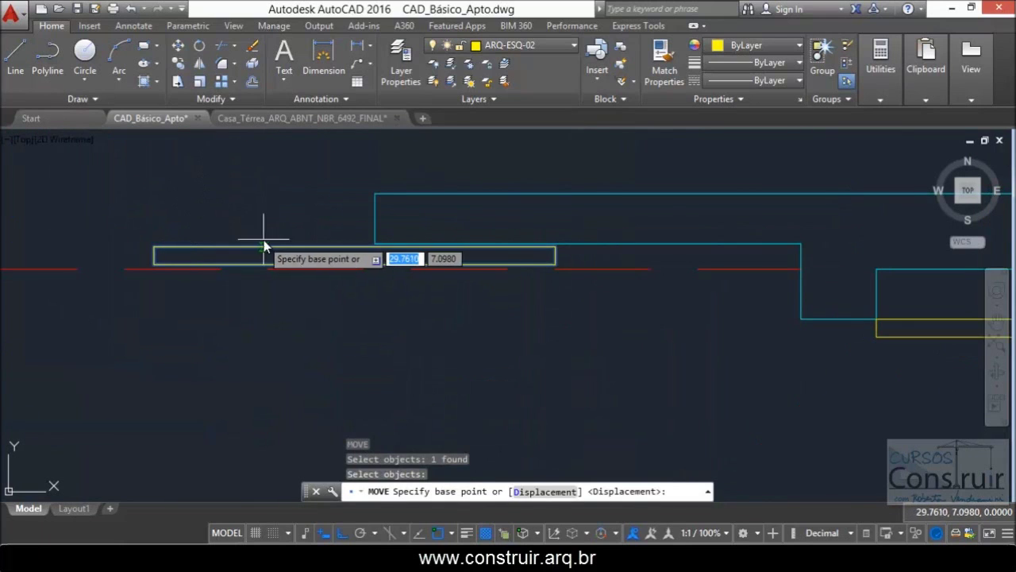
scroll(263, 240, "down", 2)
left_click(197, 238)
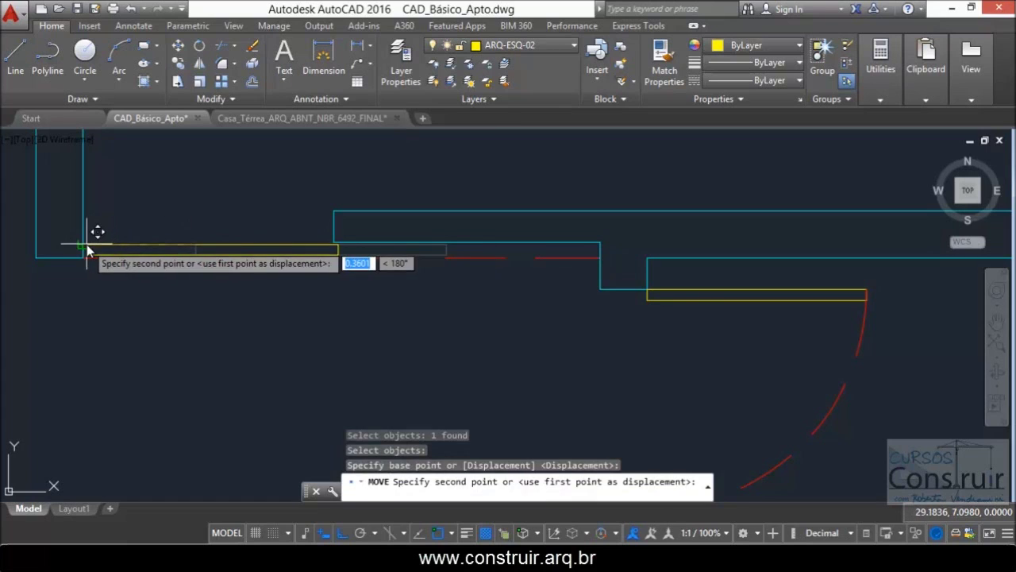
left_click(89, 238)
Step: Stretch the free end of the suite's sliding door panel .02 to the right, past the wall corner
scroll(342, 238, "up", 4)
left_click(313, 251)
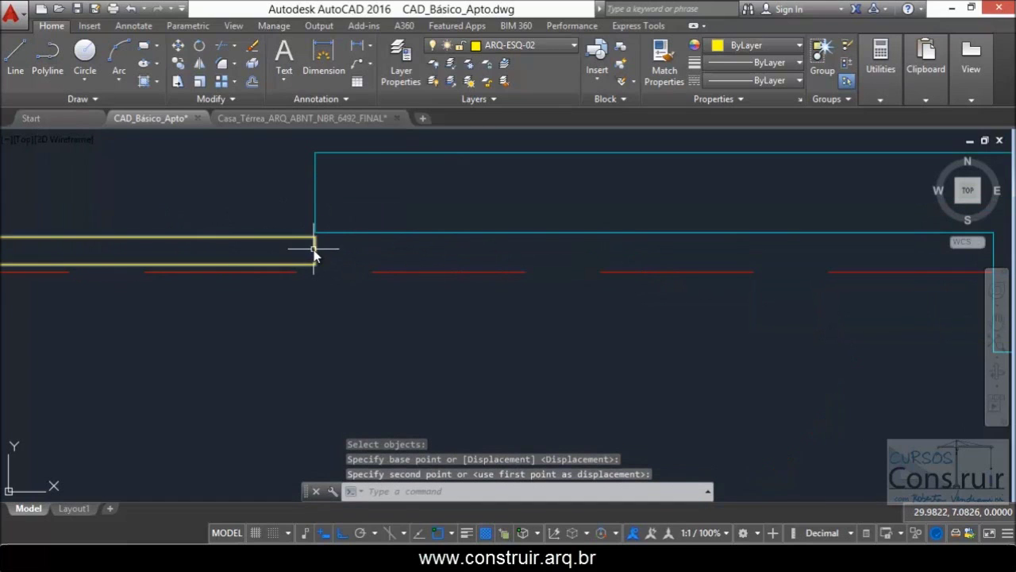
scroll(335, 259, "up", 2)
left_click(301, 248)
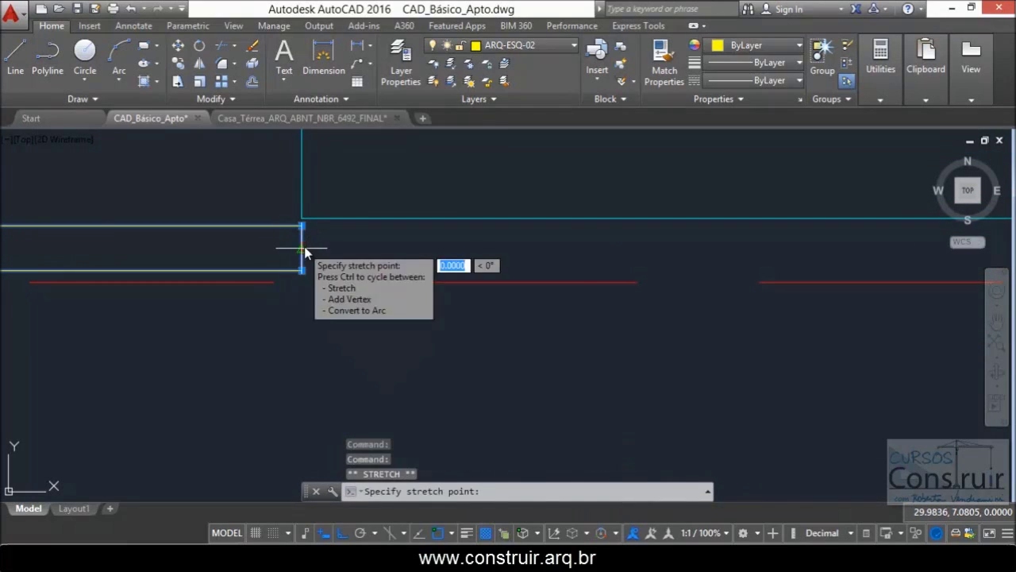
type("02")
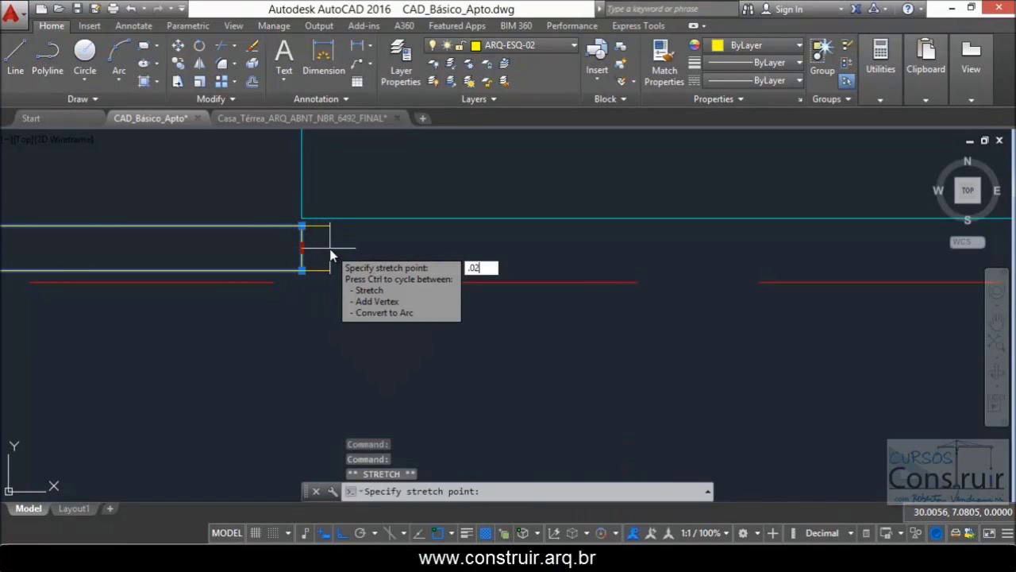
key("Return")
scroll(358, 294, "down", 7)
key("Escape")
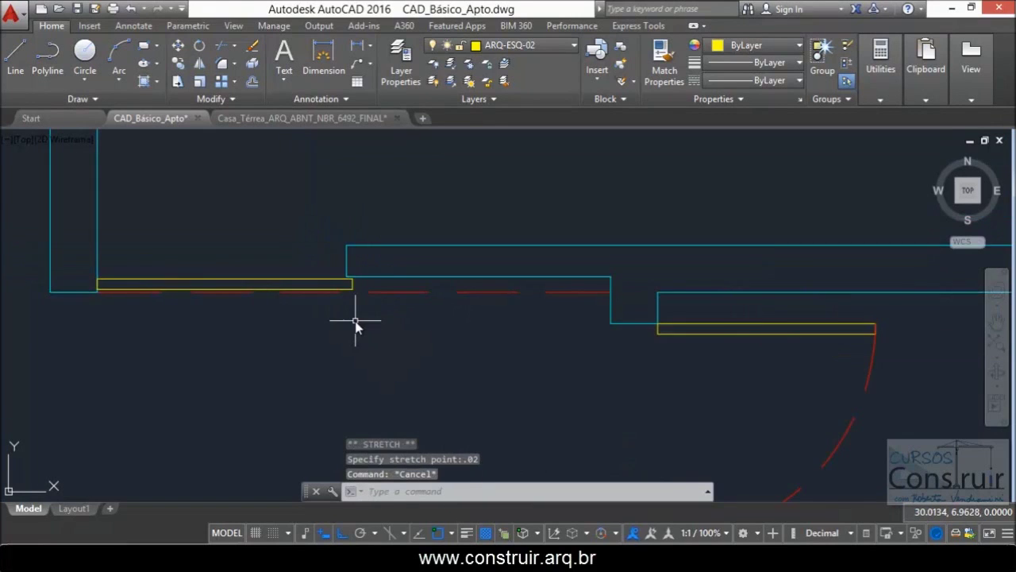
Step: Move the lengthened suite sliding door panel horizontally to the right, to a partly open position along the wall
type("M")
key("Return")
left_click(331, 288)
key("Return")
left_click(317, 328)
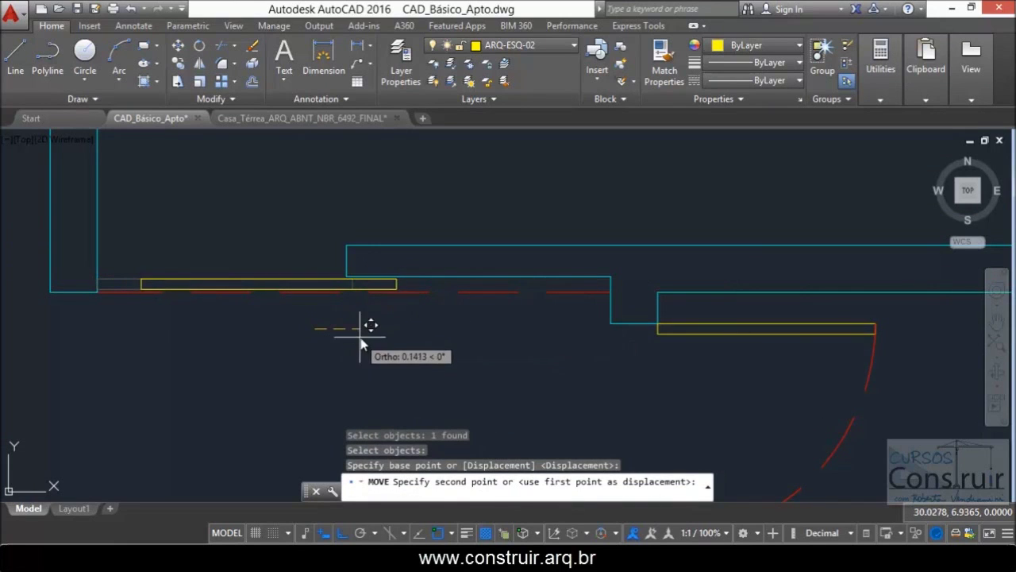
left_click(458, 358)
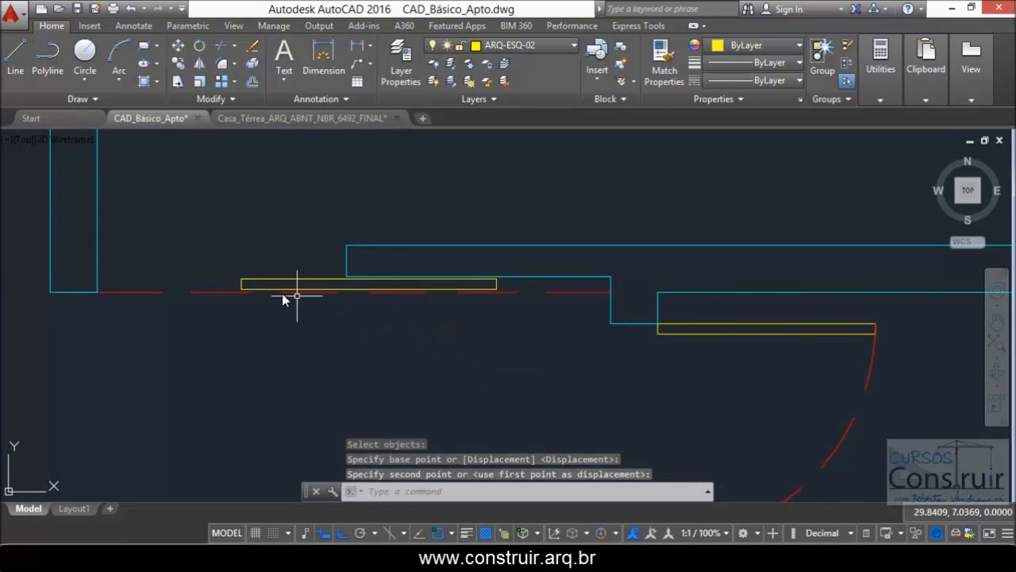
scroll(259, 353, "down", 2)
scroll(242, 301, "down", 6)
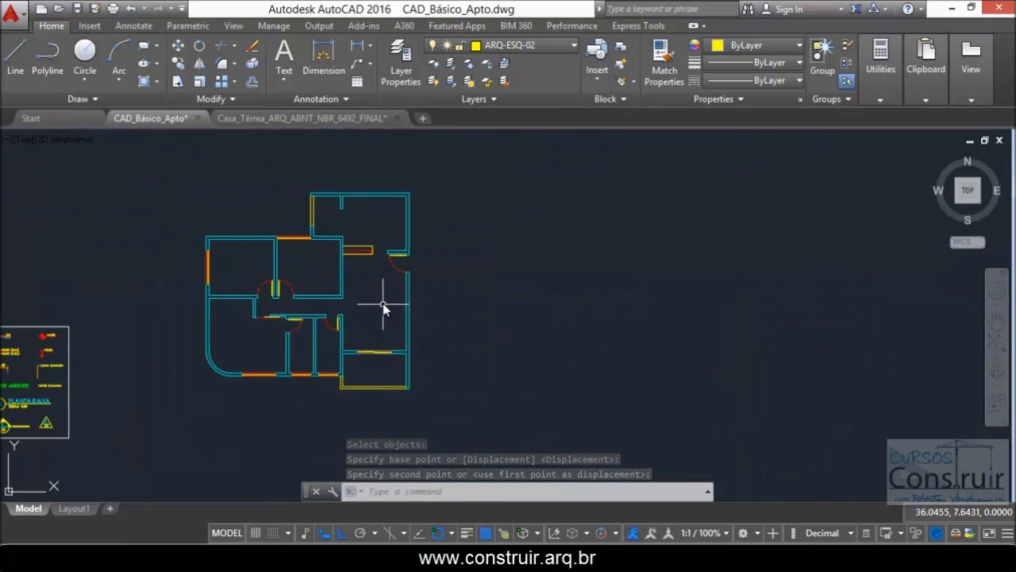
scroll(359, 219, "up", 6)
scroll(318, 184, "up", 2)
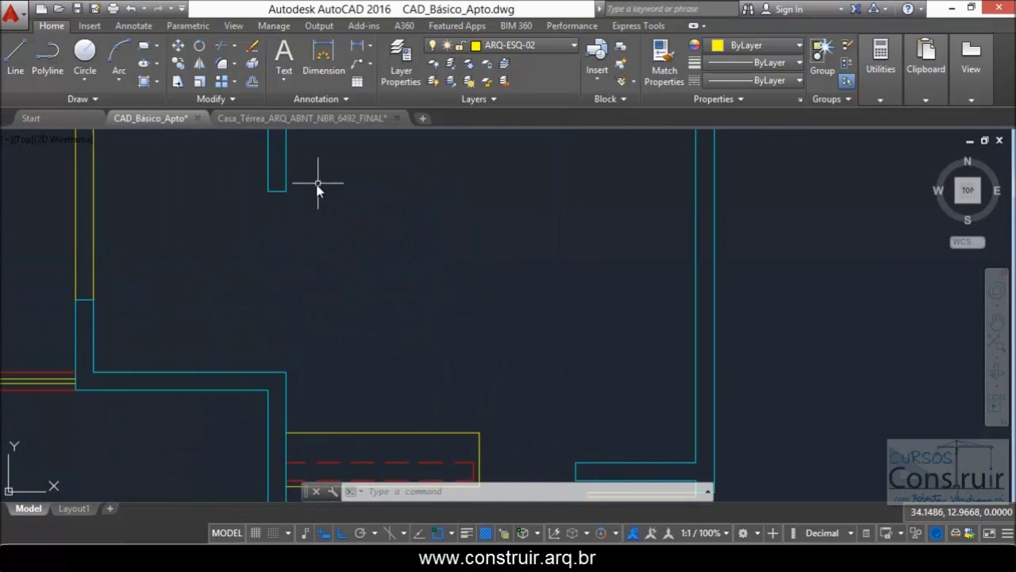
left_click(15, 56)
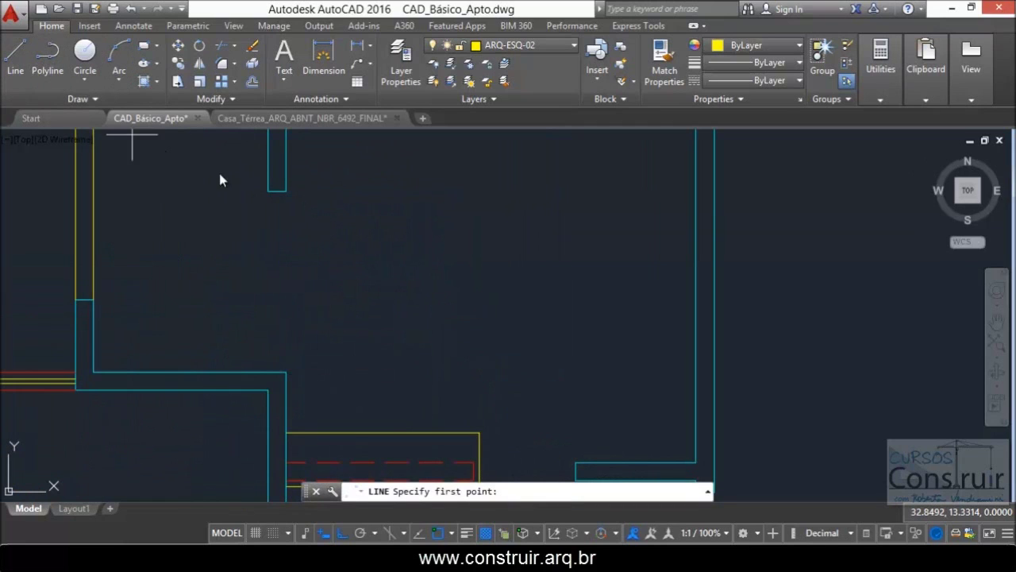
left_click(268, 190)
key("Escape")
Step: Make ARQ-SOLEIRA the current layer and draw two vertical threshold lines across the service area opening, one along each wall face
left_click(557, 45)
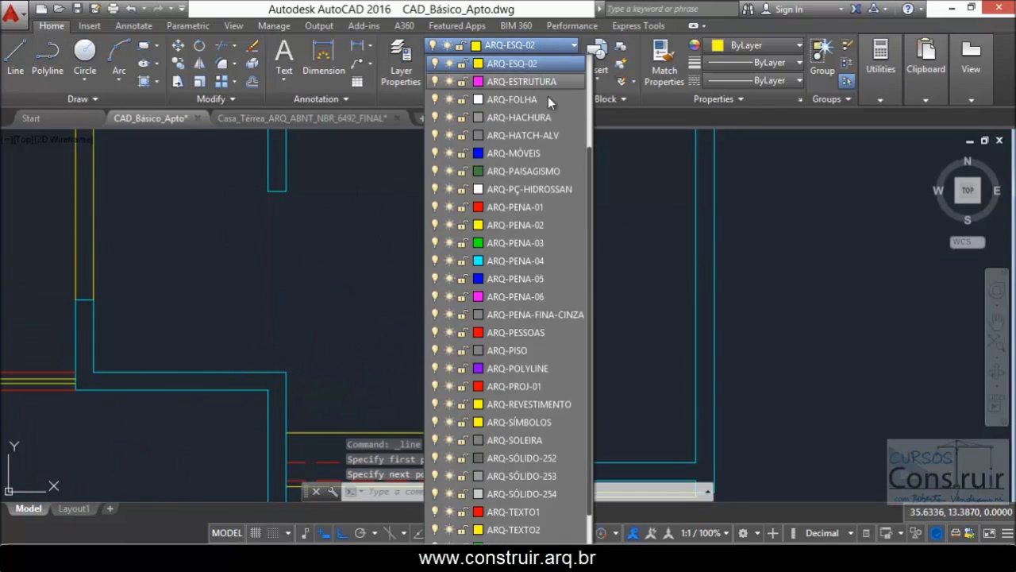
left_click(516, 439)
left_click(15, 55)
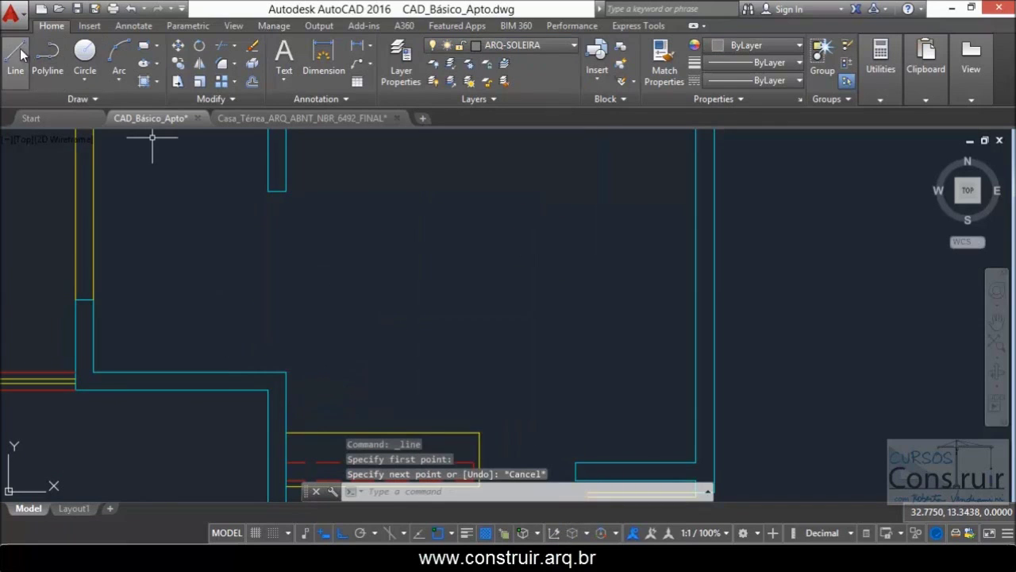
left_click(267, 190)
left_click(268, 371)
key("Escape")
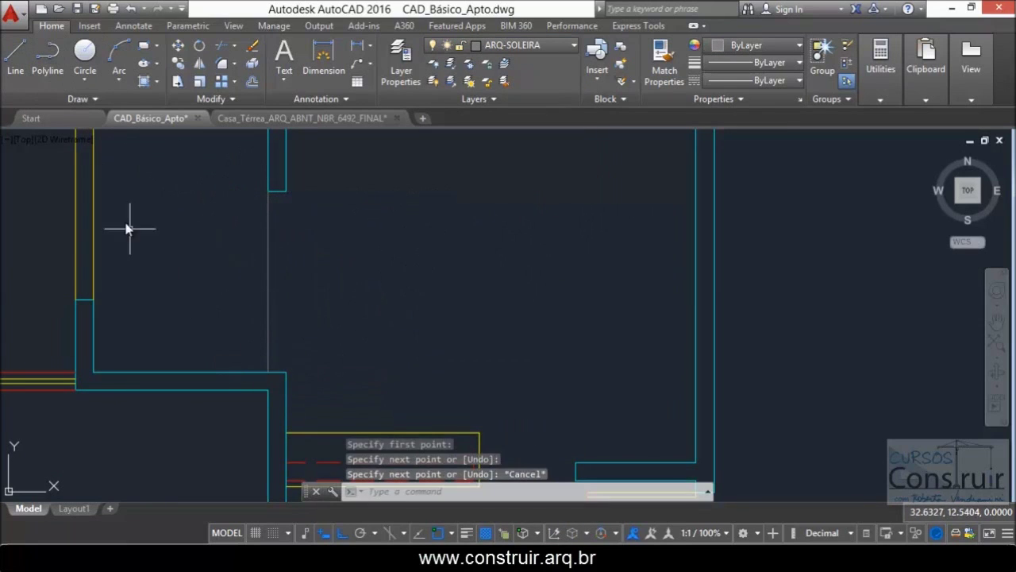
left_click(19, 58)
left_click(286, 190)
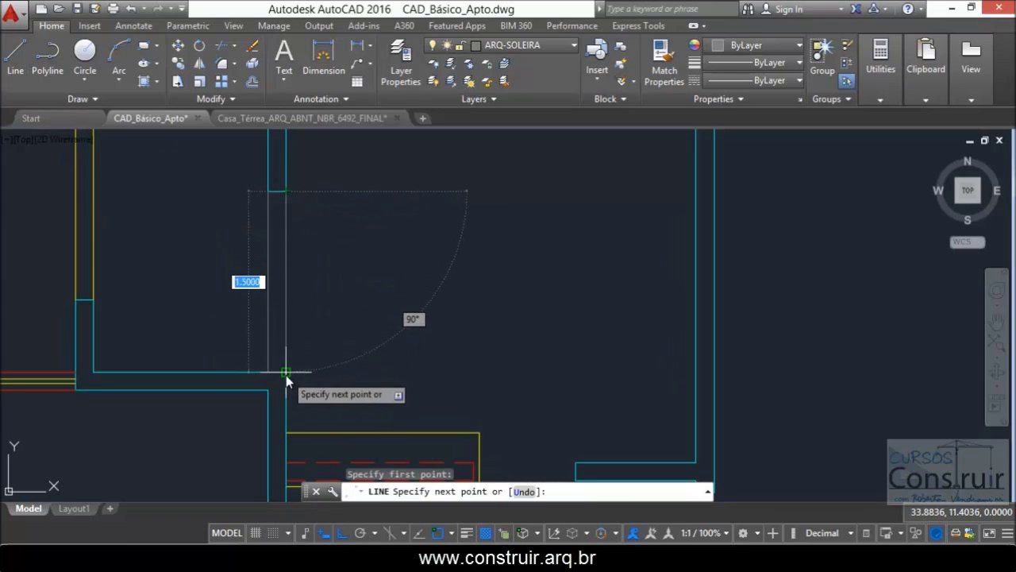
left_click(286, 373)
key("Escape")
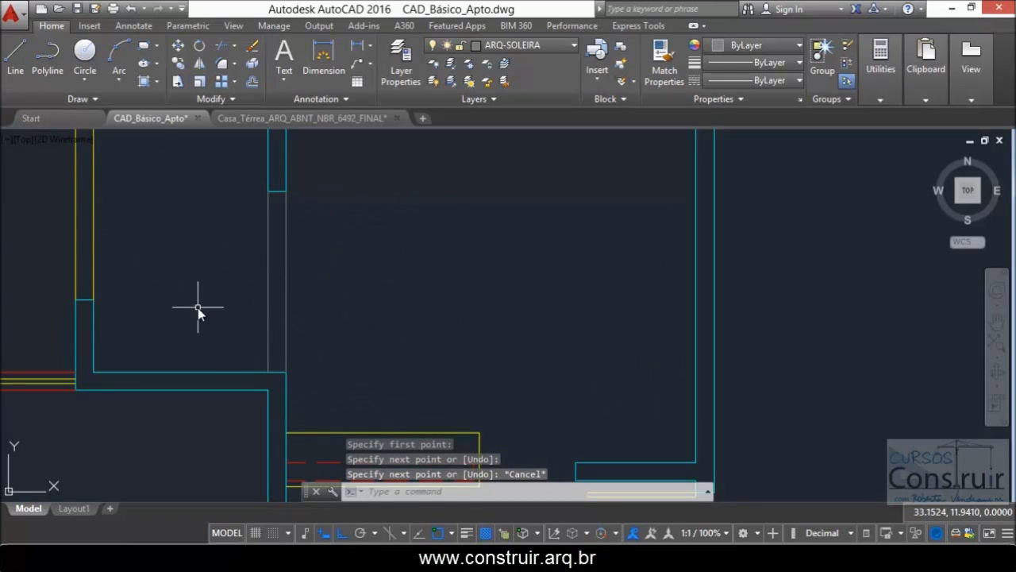
Step: Draw a vertical centre line through the opening and a horizontal guide line from the outer threshold line's midpoint to past the opening
left_click(16, 58)
left_click(277, 192)
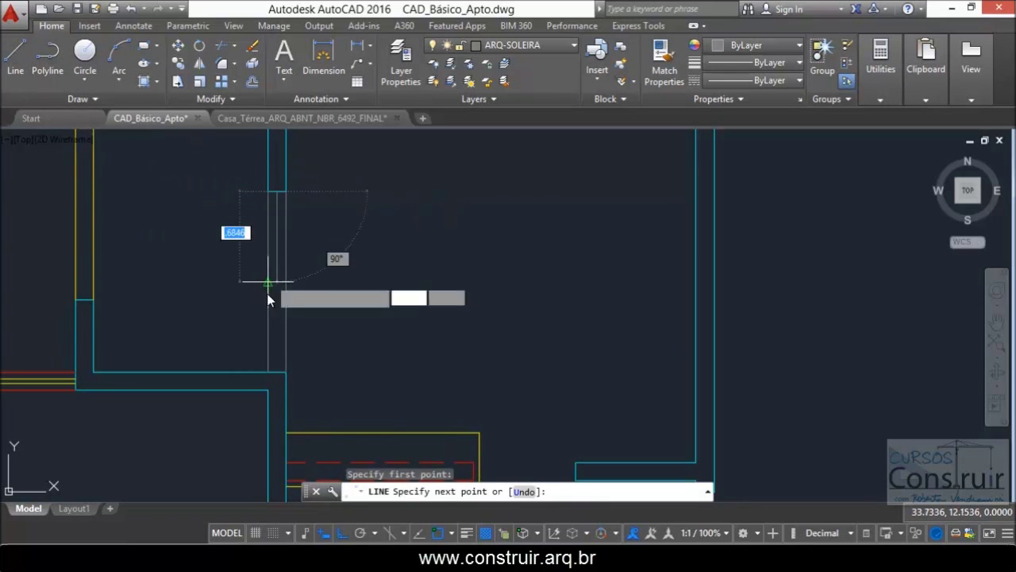
left_click(281, 373)
key("Escape")
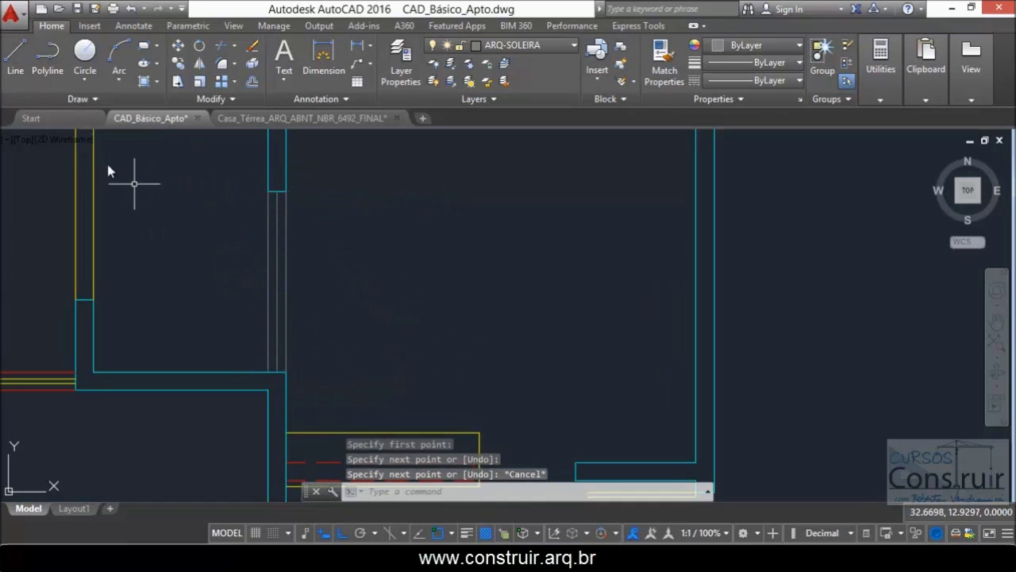
left_click(16, 58)
left_click(268, 283)
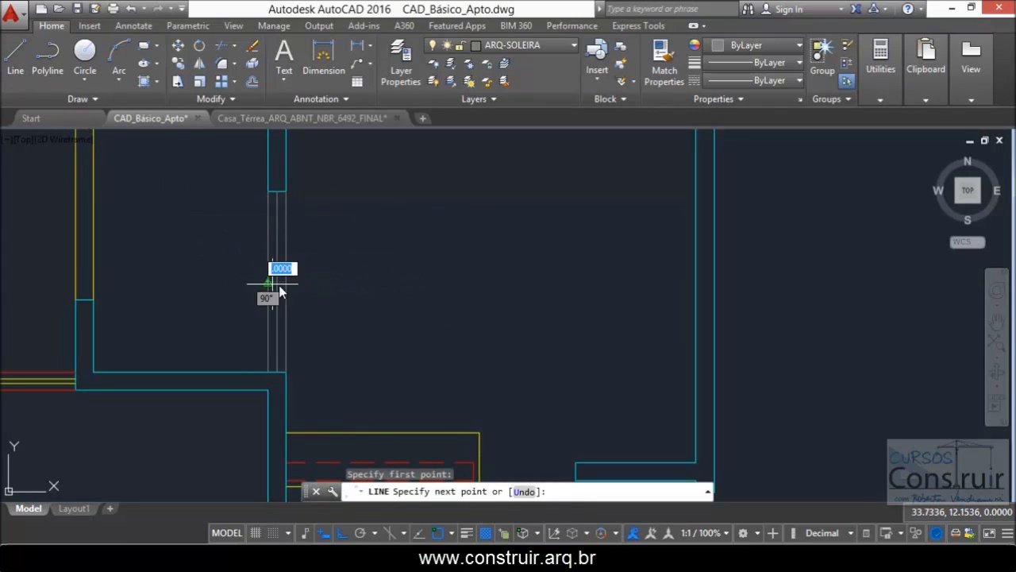
left_click(365, 290)
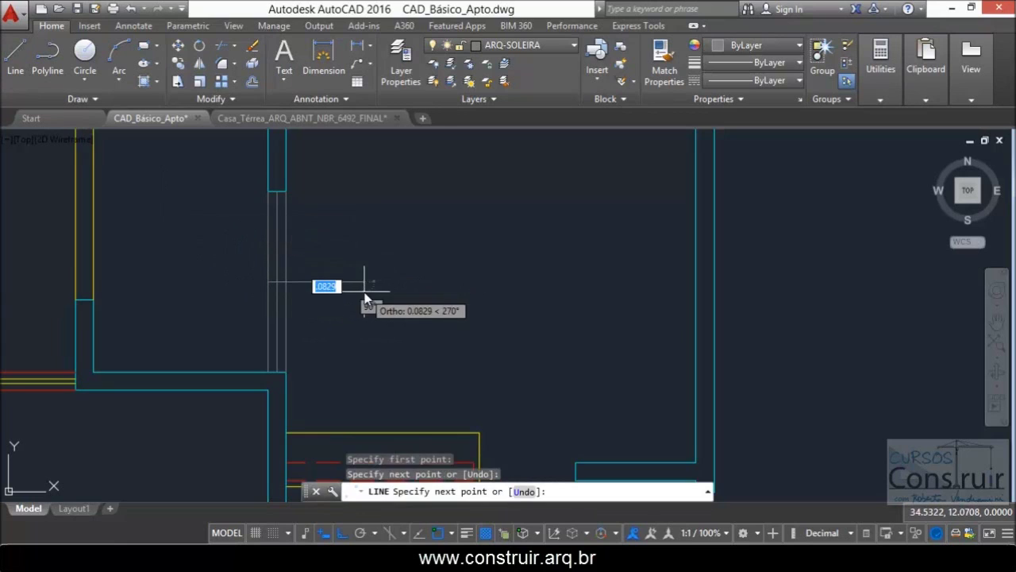
key("Escape")
Step: Offset the opening's vertical centre line .035 to both sides
scroll(307, 278, "up", 2)
type("o")
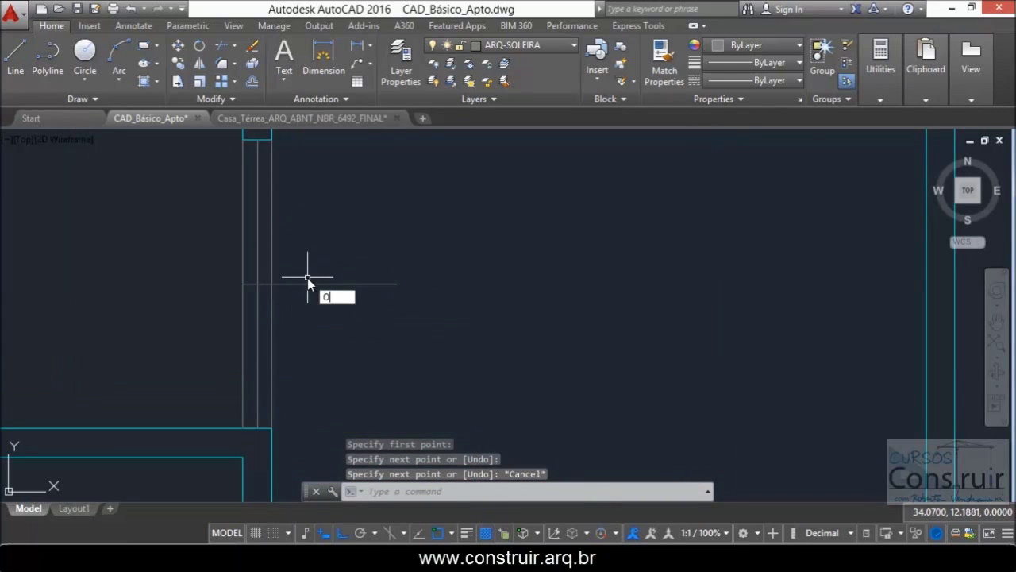
key("Return")
type(".03")
type("5")
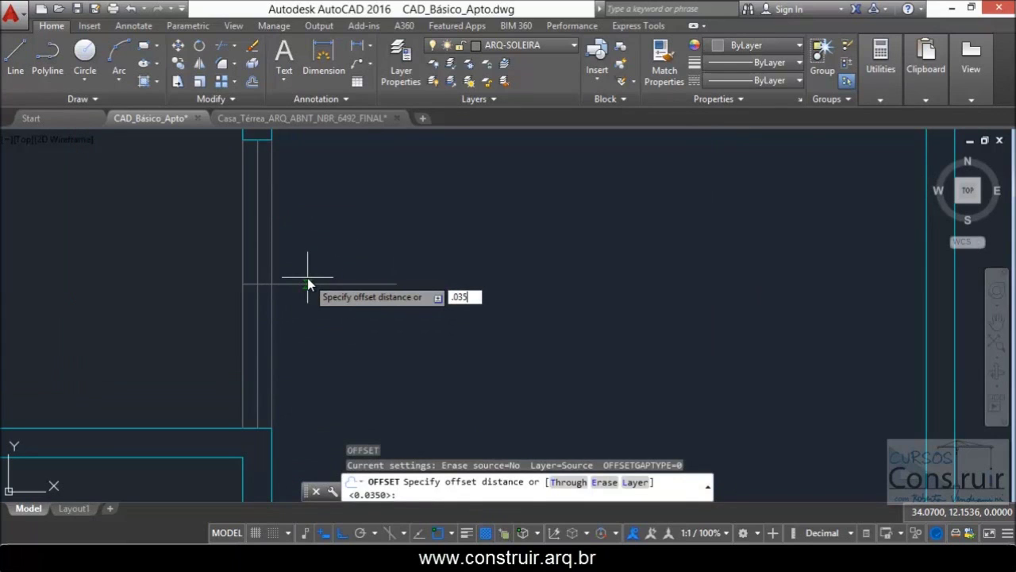
key("Return")
left_click(258, 268)
left_click(320, 258)
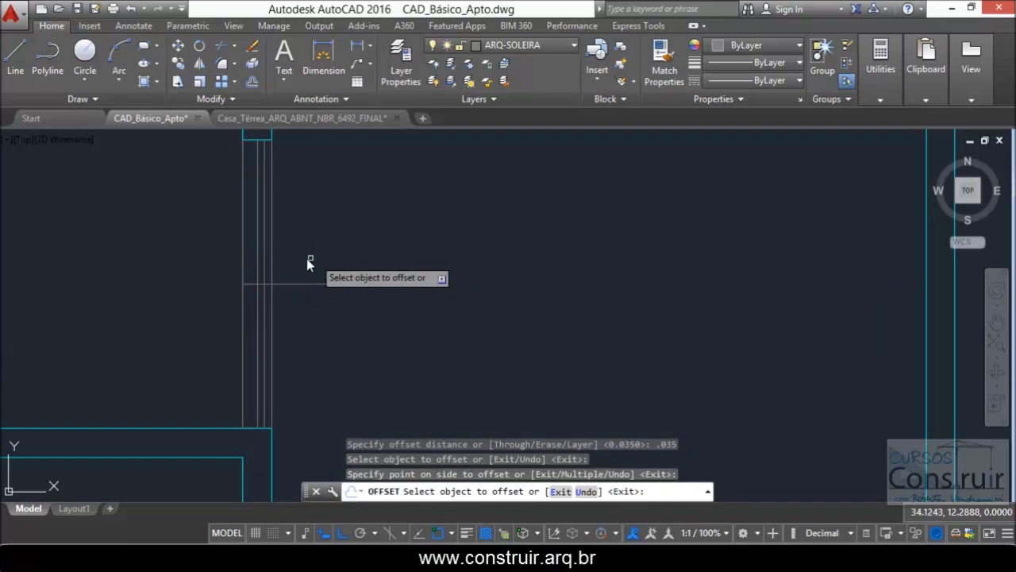
left_click(256, 257)
left_click(185, 248)
key("Escape")
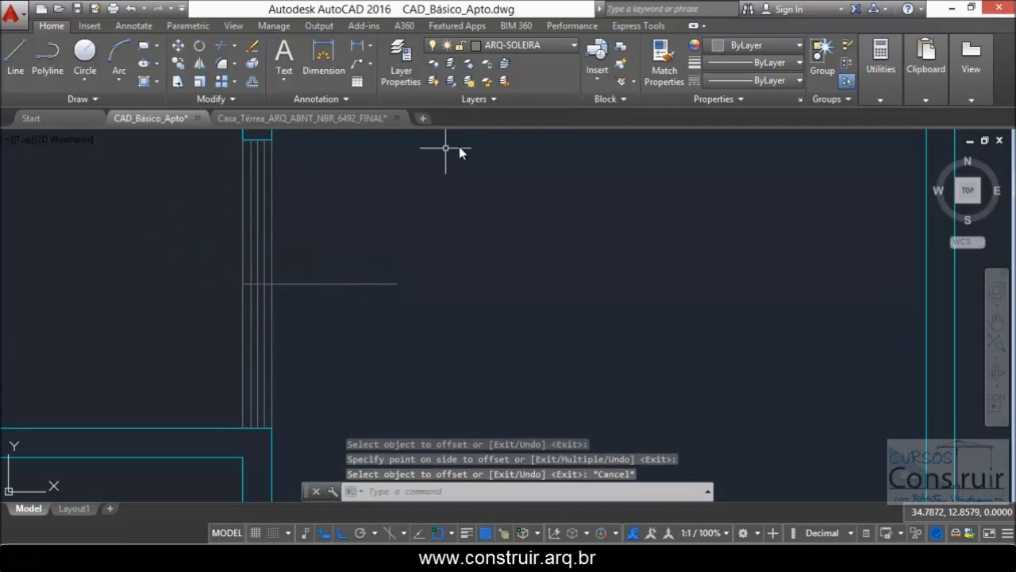
Step: Make ARQ-ESQ-02 the current layer and start a rectangle for the service area's sliding door
left_click(575, 48)
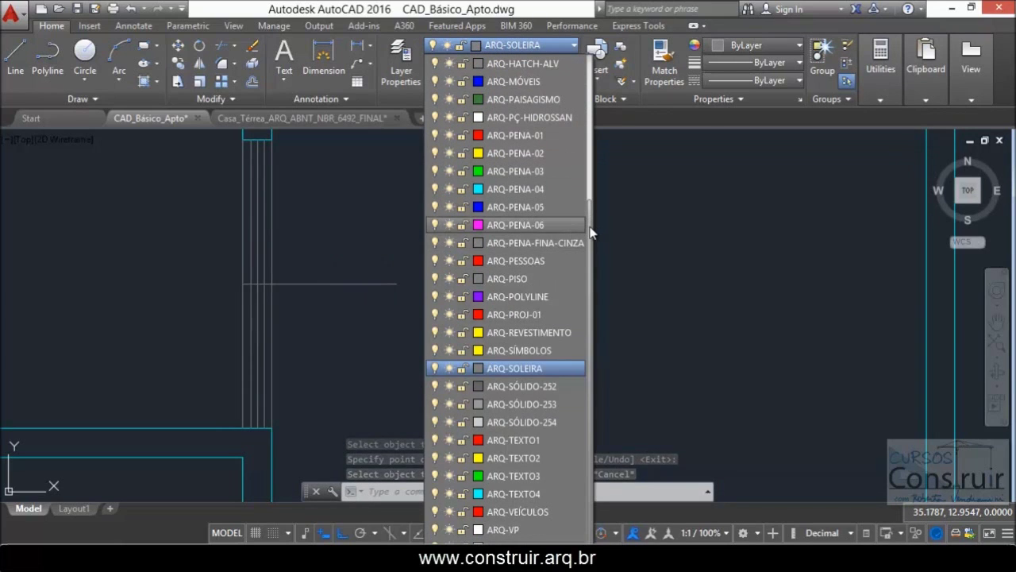
scroll(579, 159, "up", 3)
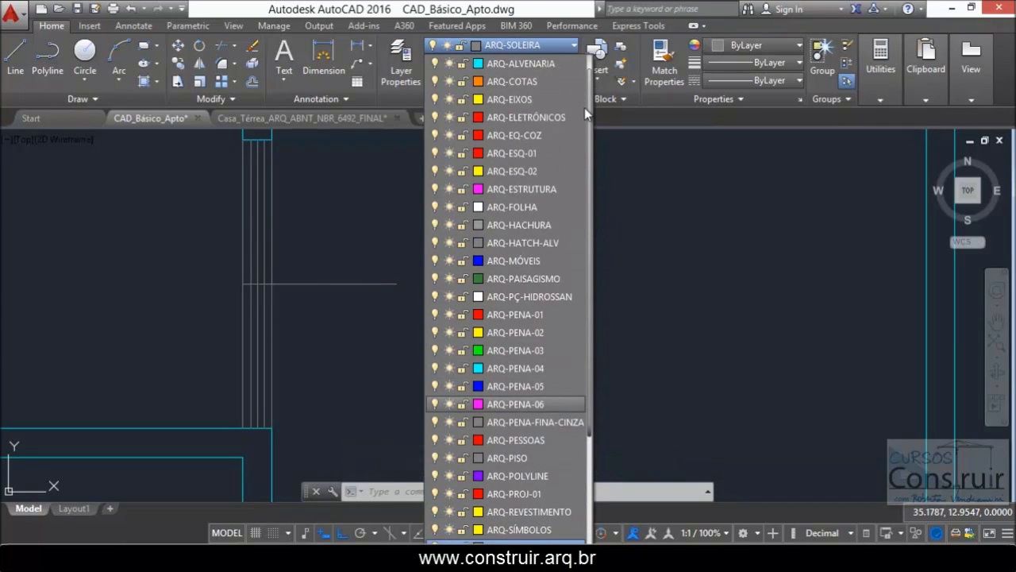
left_click(530, 154)
left_click(144, 48)
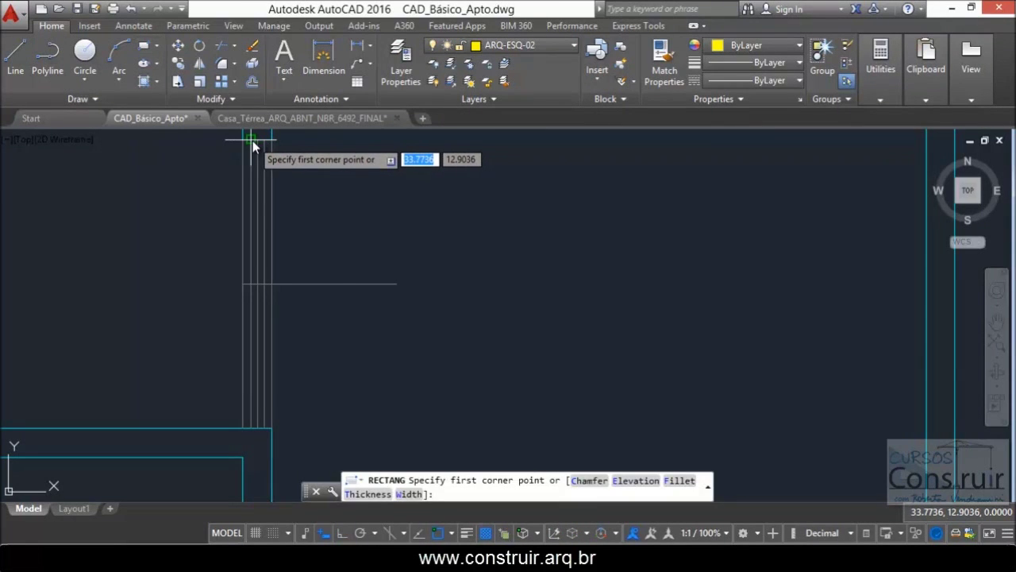
Step: Switch to the reference PDF in Acrobat Reader and examine the panel layout of the 1.50x2.10 door between A.S. and kitchen
key("alt+Tab")
scroll(583, 432, "down", 1)
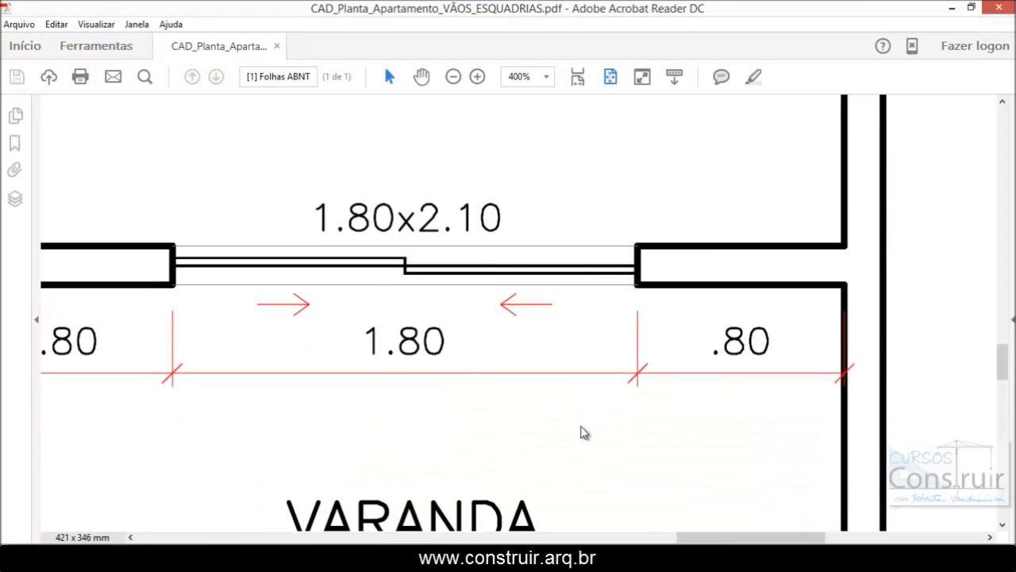
left_click_drag(977, 378, 973, 197)
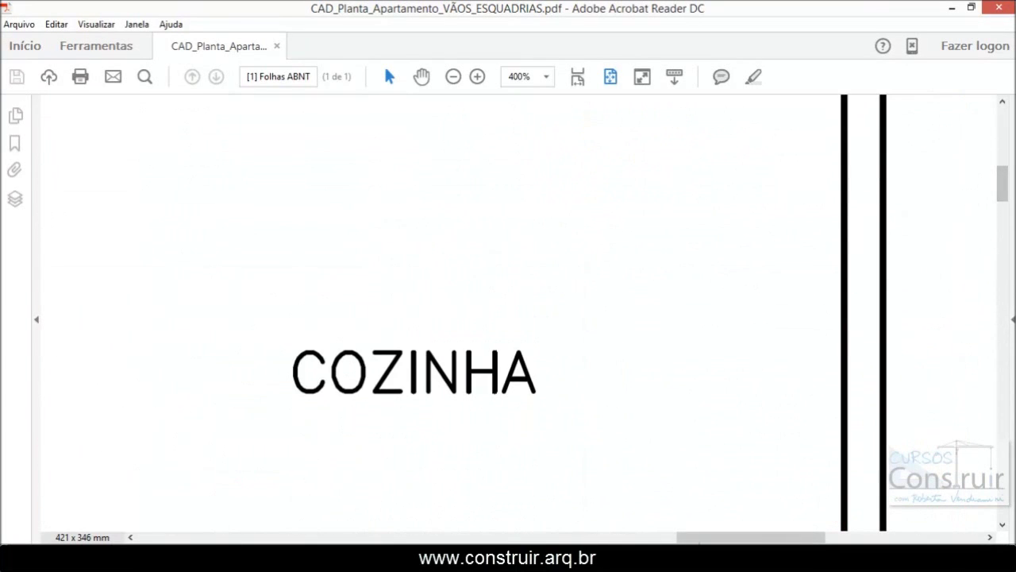
left_click_drag(702, 538, 627, 539)
left_click_drag(1002, 197, 999, 199)
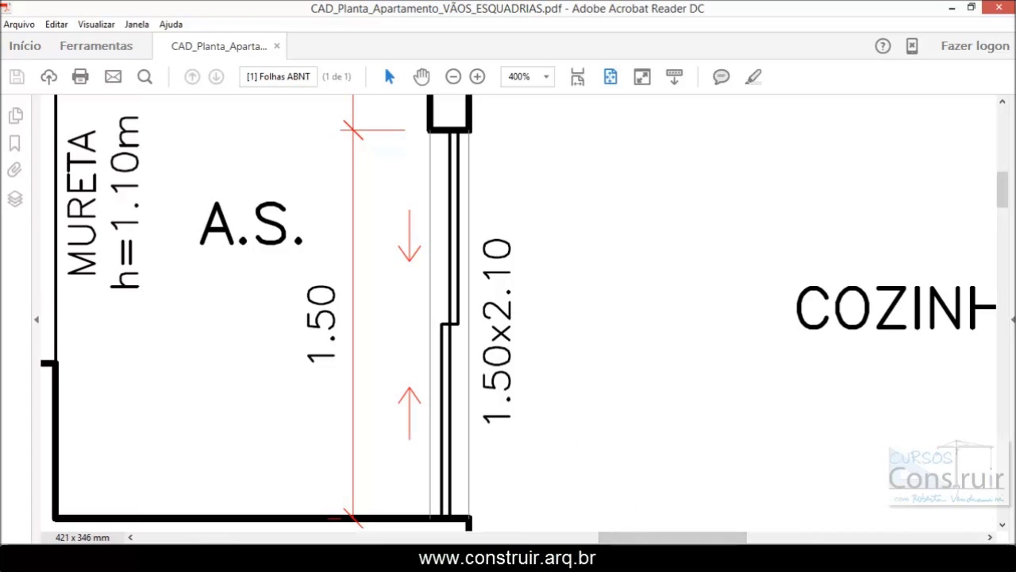
left_click(333, 559)
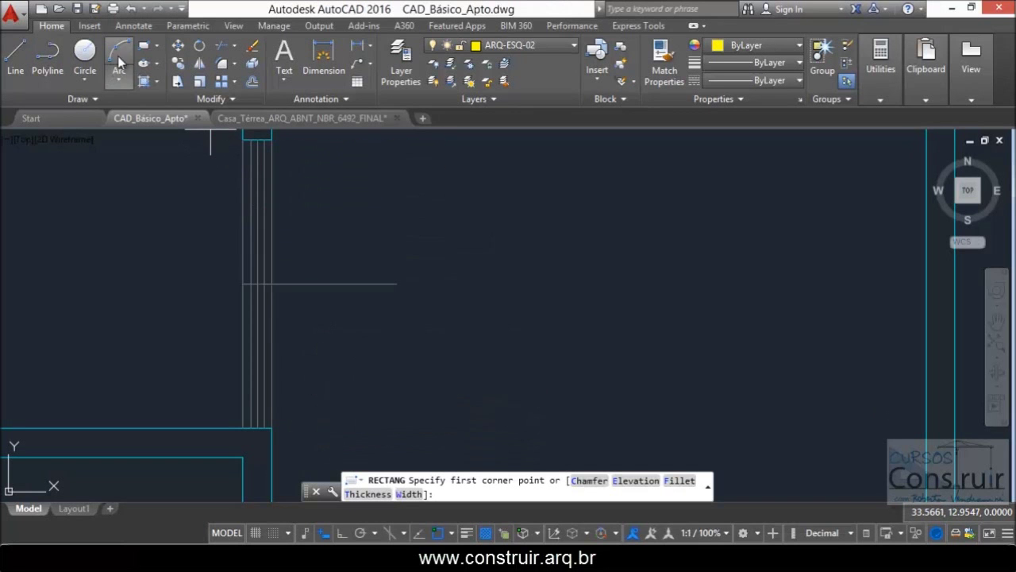
Step: Draw the sliding door's two panels as rectangles, the upper one right of the centre line and the lower one left, meeting at the horizontal guide
left_click(256, 140)
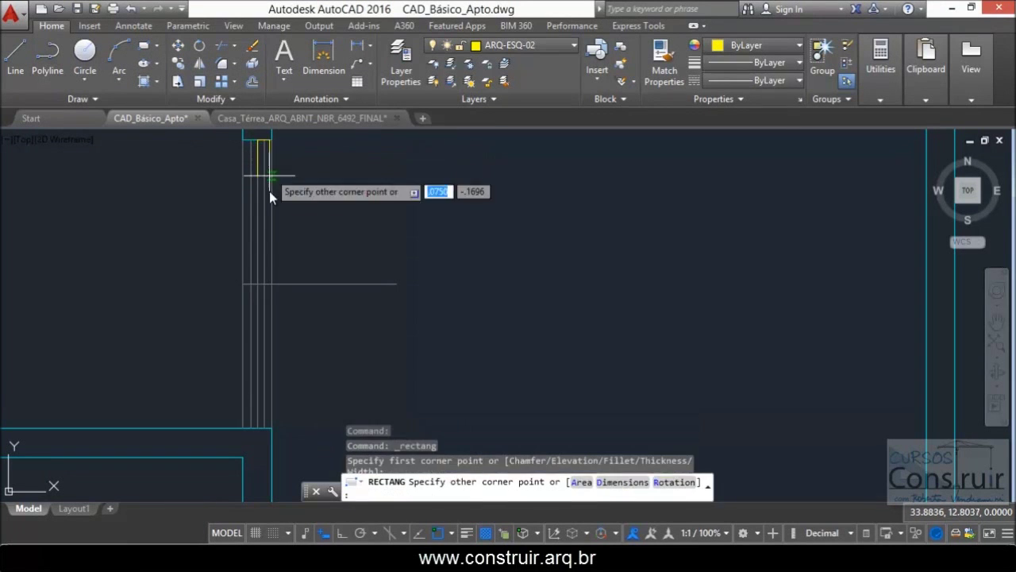
left_click(265, 283)
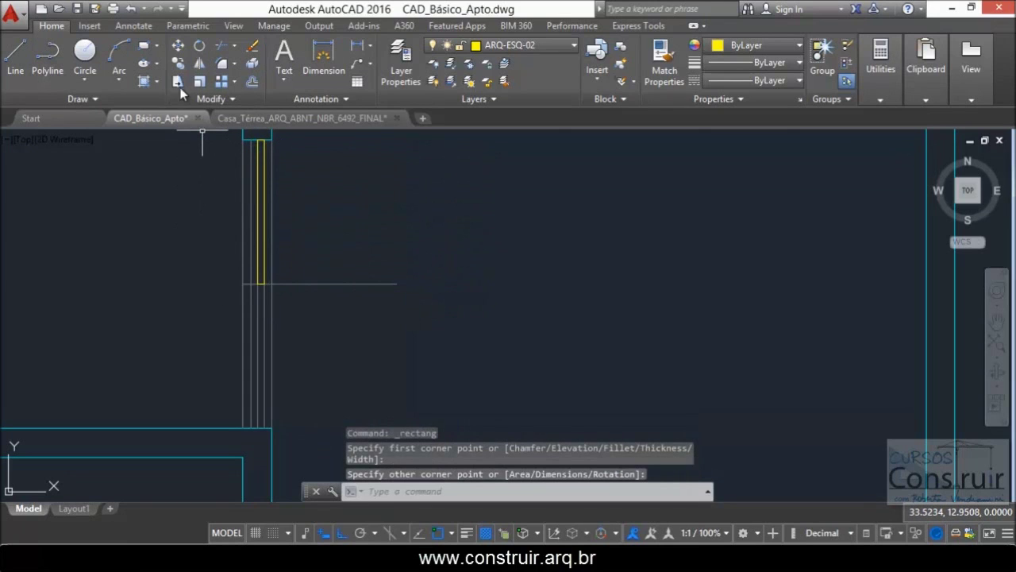
left_click(143, 47)
left_click(249, 283)
scroll(254, 300, "up", 5)
scroll(254, 305, "down", 4)
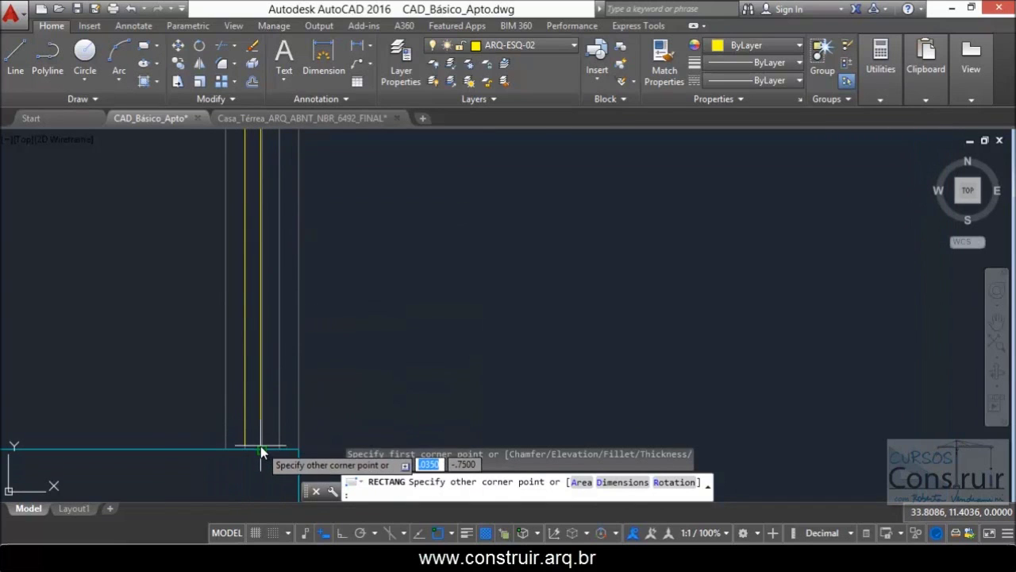
key("Escape")
Step: Erase the horizontal guide line and the two offset vertical guide lines around the door panels
scroll(320, 441, "up", 3)
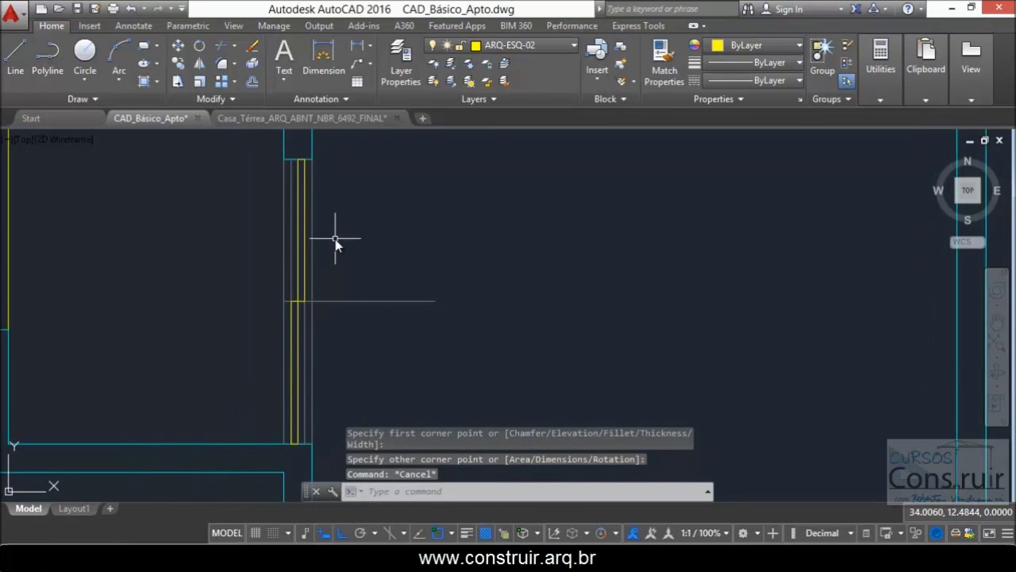
scroll(321, 285, "up", 2)
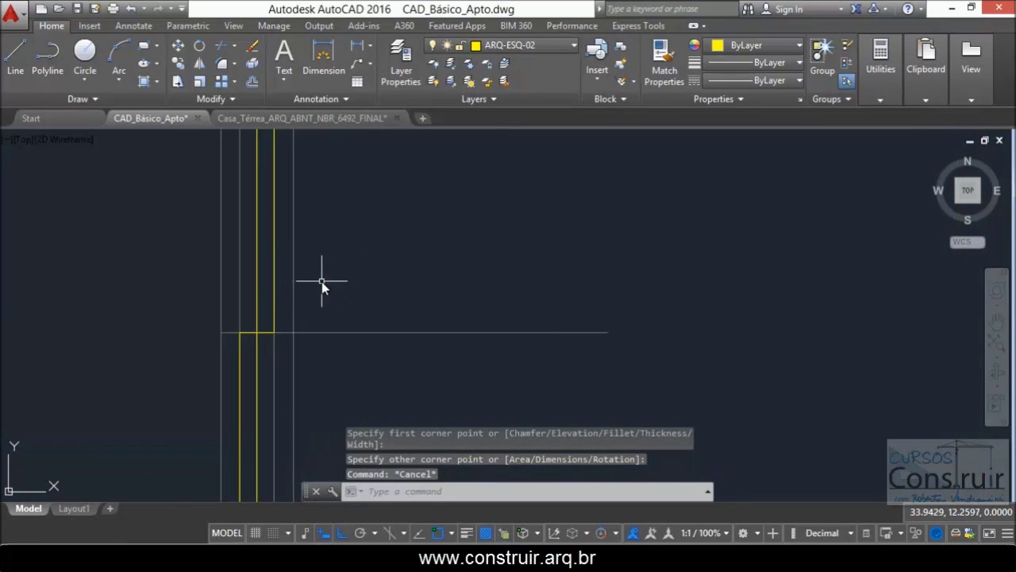
left_click(368, 311)
left_click(338, 355)
left_click(274, 358)
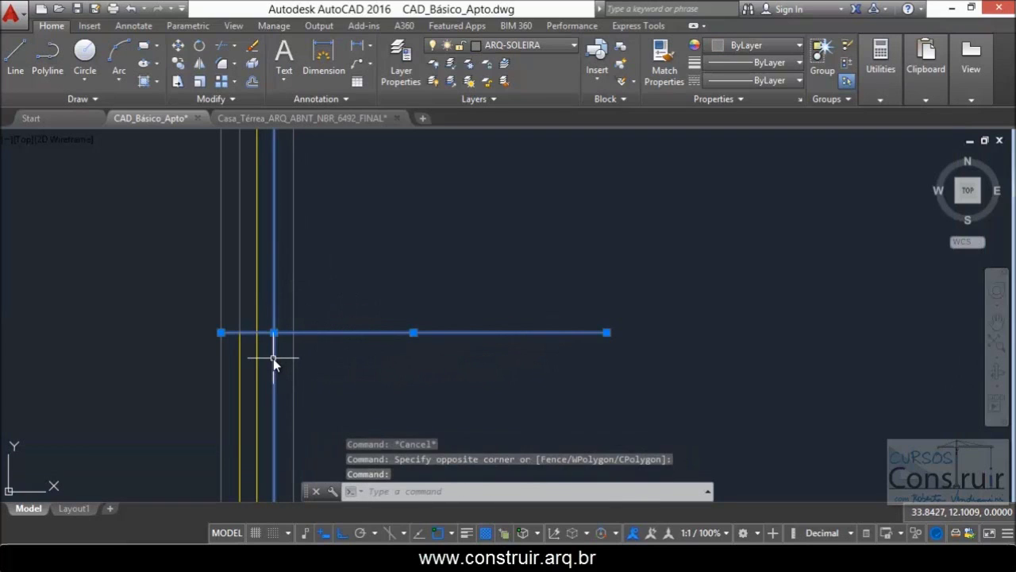
left_click(240, 320)
key("Delete")
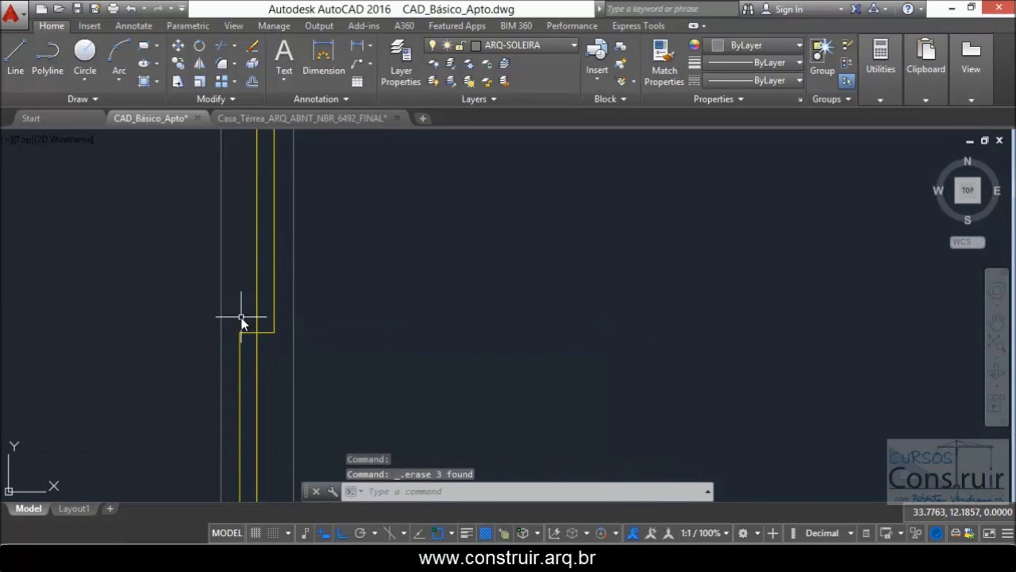
Step: Stretch the lower end of the upper door panel .02 downward, past the lower panel's end
scroll(257, 348, "up", 2)
left_click(273, 311)
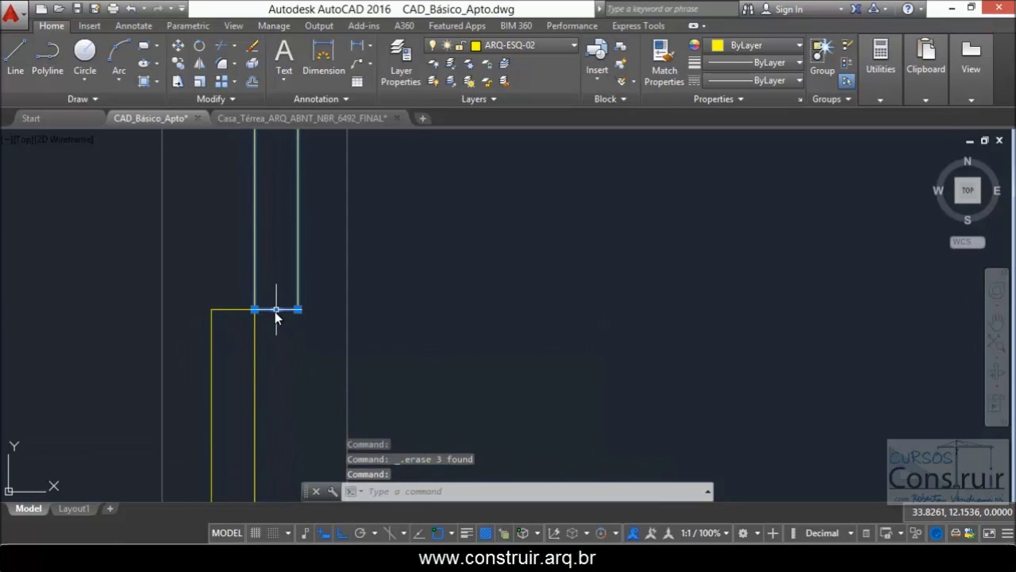
left_click(275, 310)
type(".02")
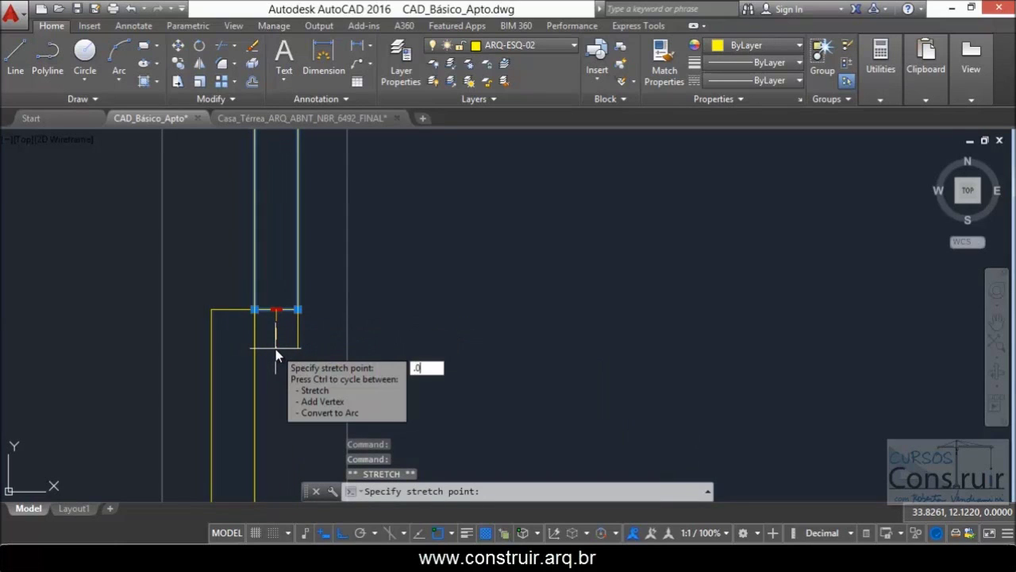
key("Return")
key("Escape")
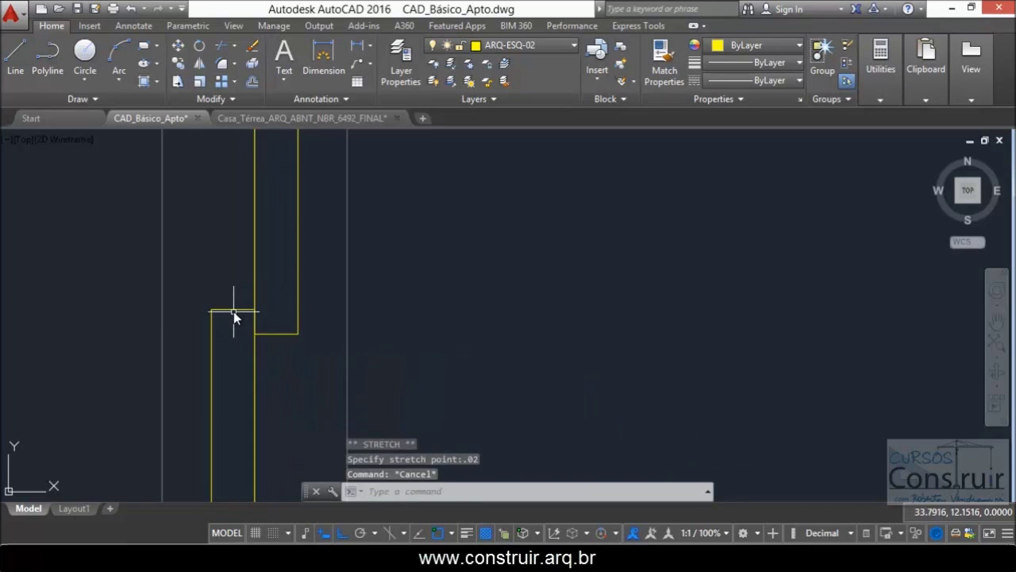
Step: Stretch the upper end of the lower door panel .02 upward so the two panels overlap
left_click(233, 312)
left_click(232, 309)
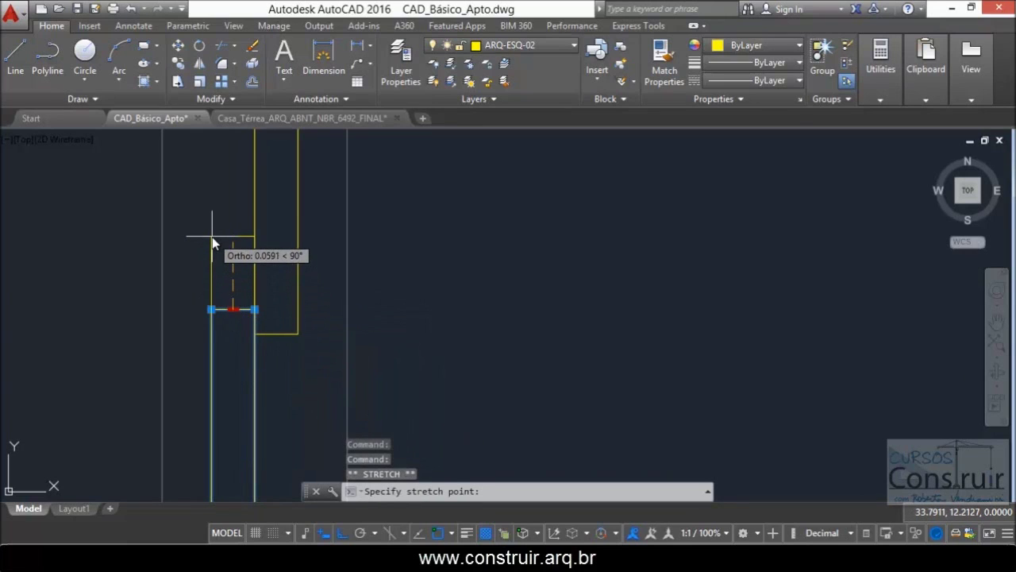
type(".02")
key("Return")
key("Escape")
scroll(255, 258, "down", 5)
scroll(223, 191, "up", 2)
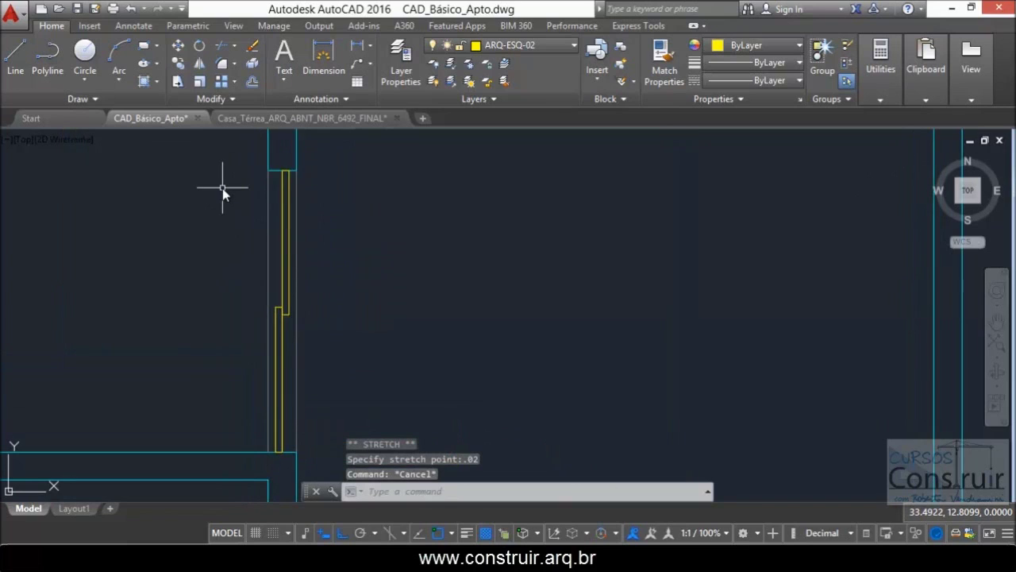
Step: Try moving the upper sliding-door panel straight down along the opening, away from the upper jamb
type("M")
key("Return")
left_click(281, 207)
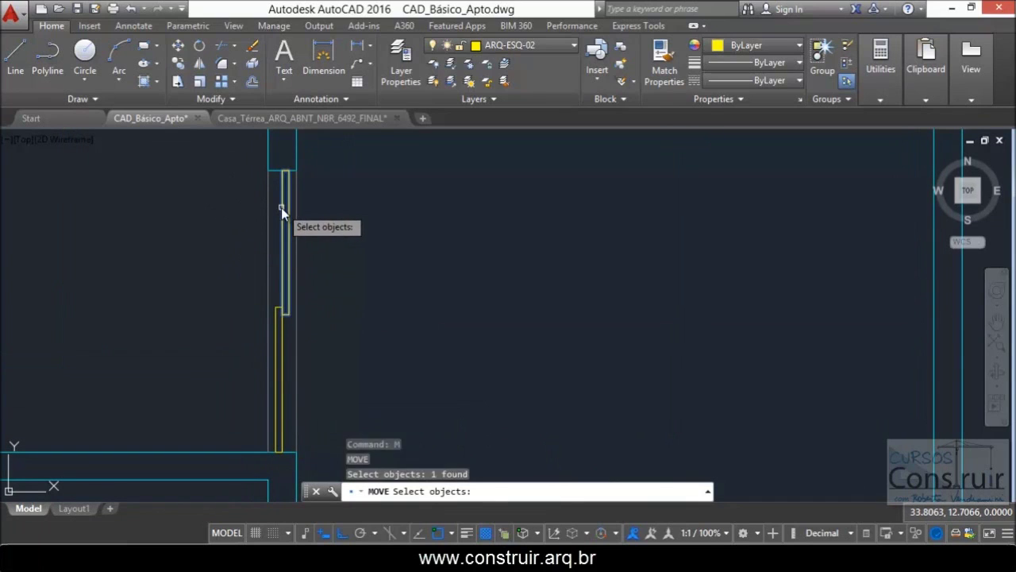
key("Return")
left_click(346, 194)
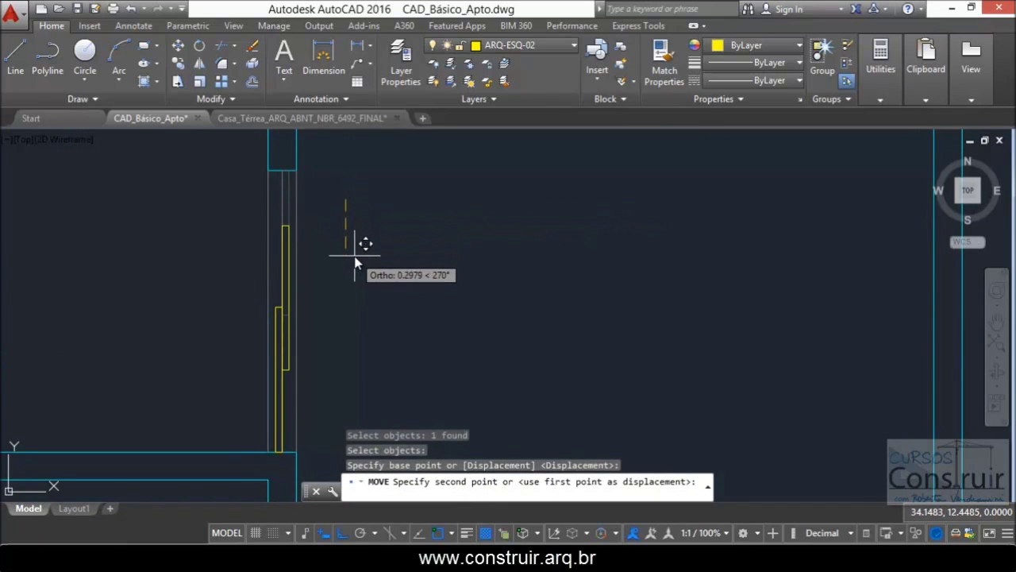
left_click(356, 269)
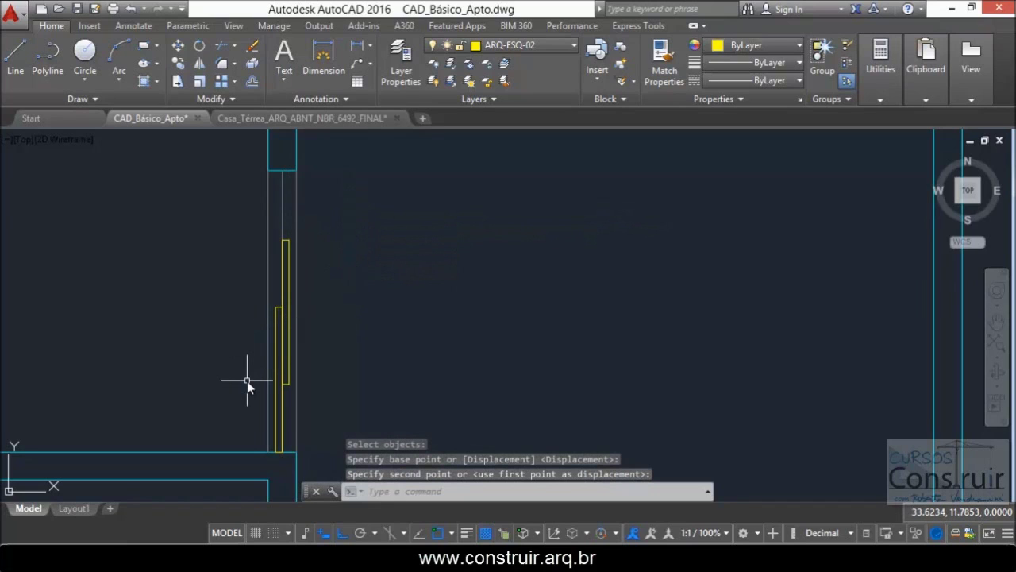
Step: Try moving the lower sliding-door panel straight up along the opening, away from the lower jamb
type("M")
key("Return")
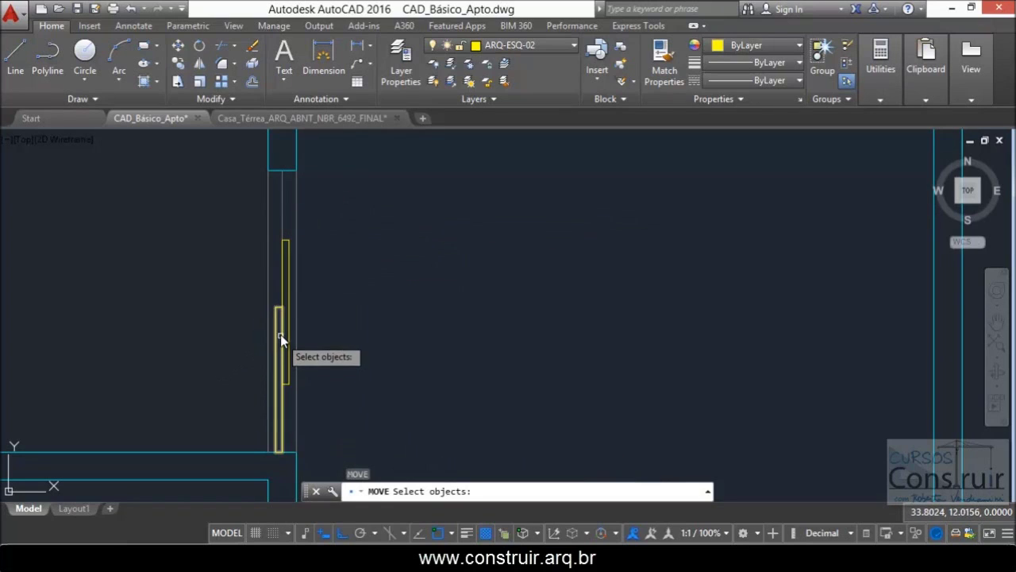
left_click(279, 332)
left_click(274, 331)
key("Return")
left_click(344, 331)
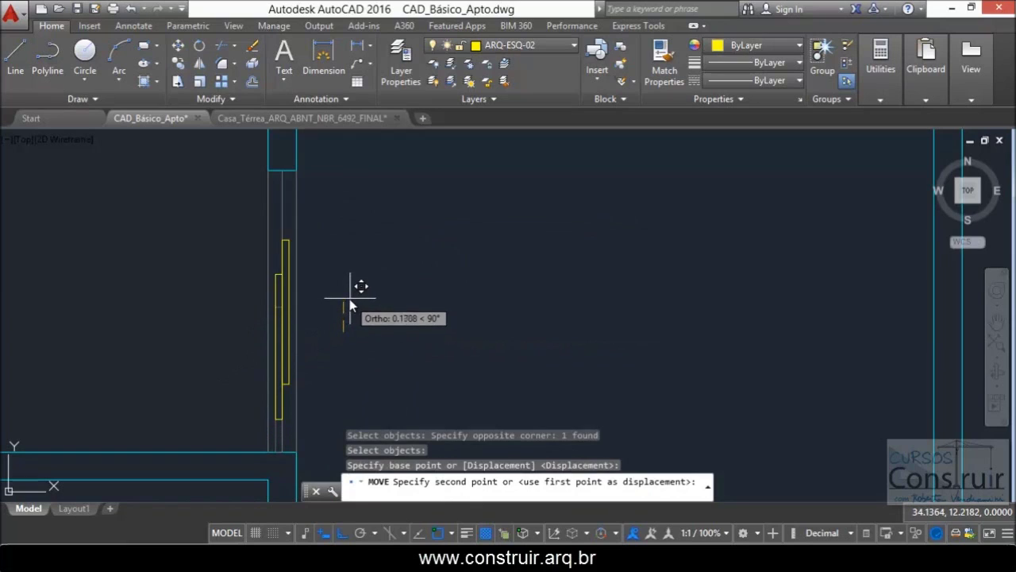
left_click(352, 306)
Step: Erase the centre line between the panels, and undo that erase together with both panel moves
left_click(284, 228)
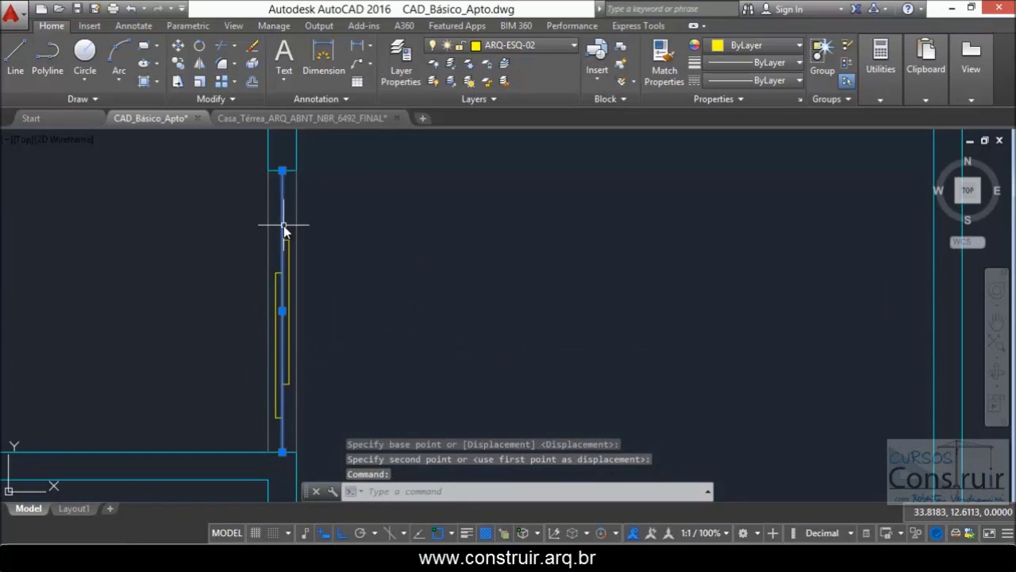
key("Delete")
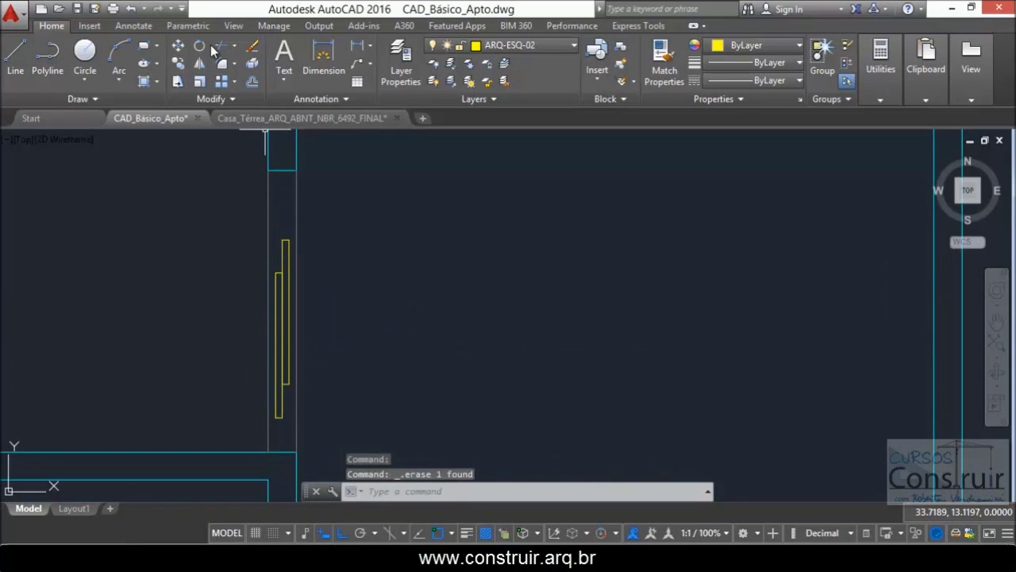
left_click(132, 10)
left_click(132, 9)
left_click(132, 10)
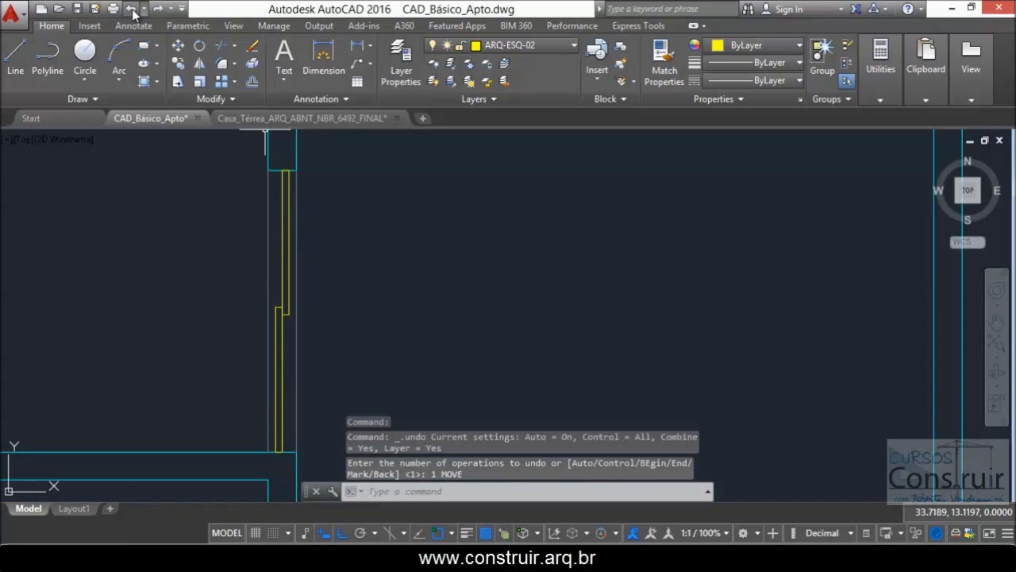
Step: Erase the vertical centre line between the two overlapping panels, using a selection window that encloses only that line
scroll(279, 289, "up", 2)
scroll(280, 292, "down", 1)
left_click(280, 163)
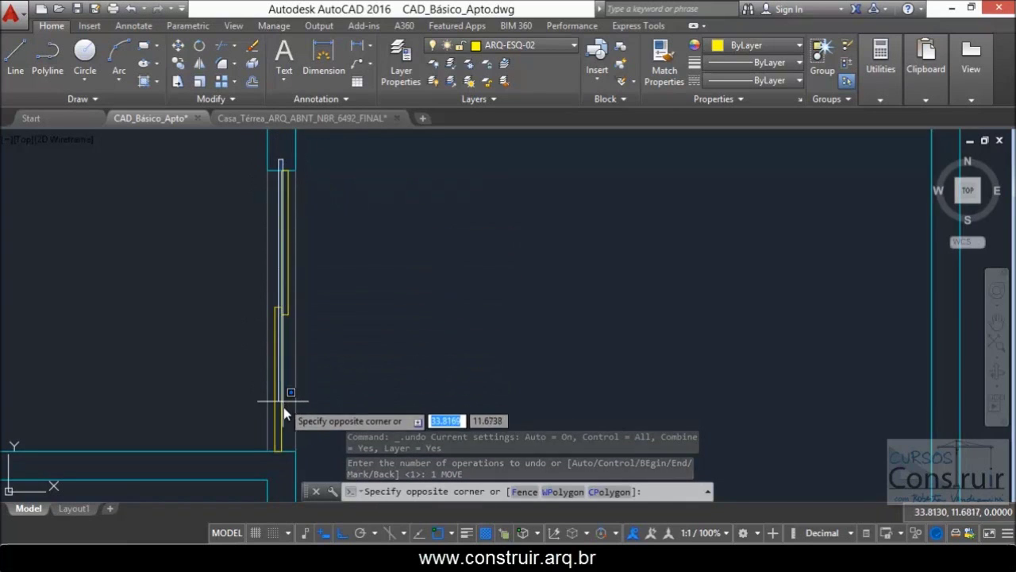
left_click(284, 464)
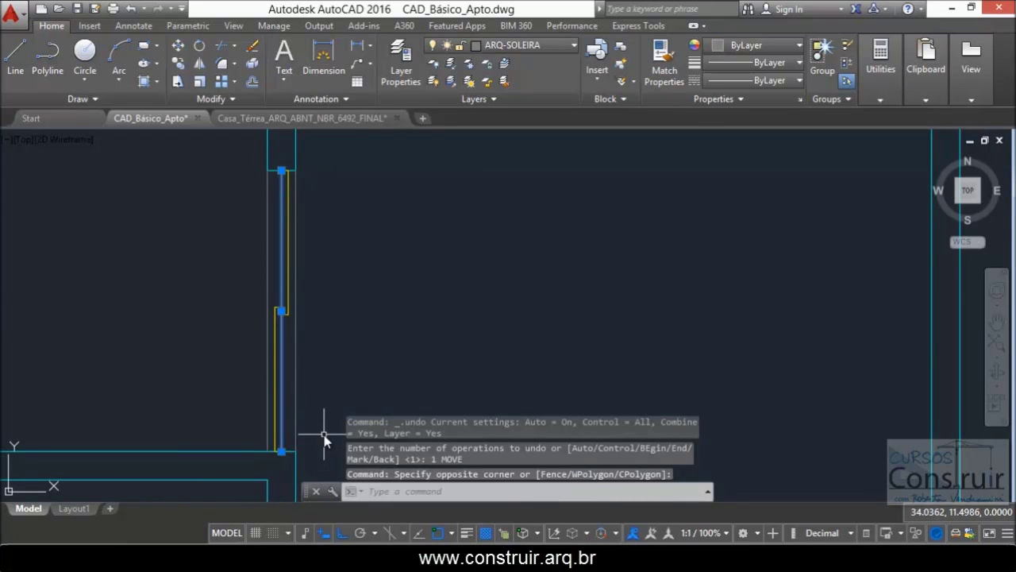
key("Delete")
Step: Erase the horizontal centre line between the panels of the living room's sliding door, keeping the panels and threshold lines
scroll(310, 225, "down", 3)
scroll(328, 374, "down", 1)
scroll(333, 373, "up", 6)
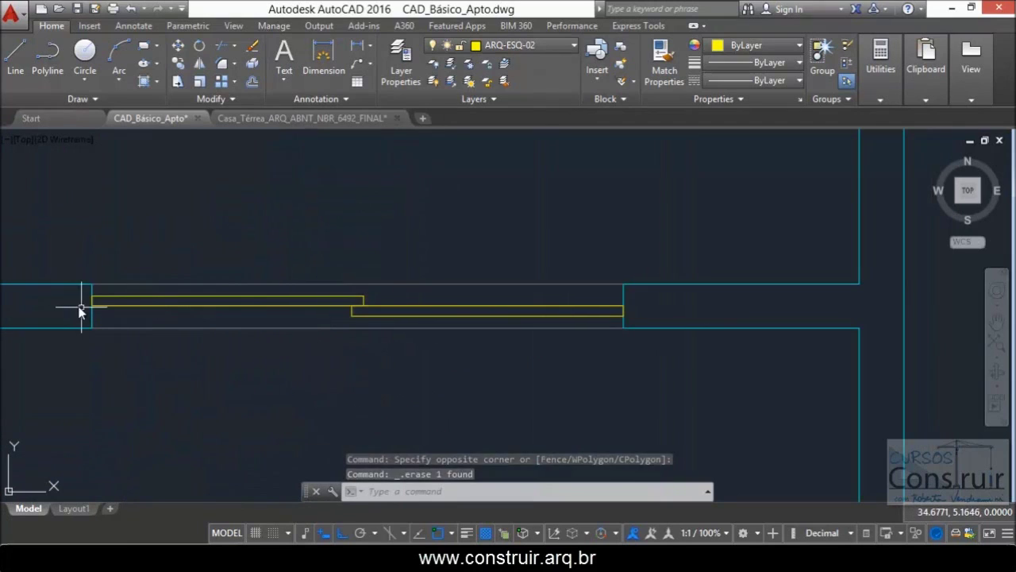
left_click(66, 302)
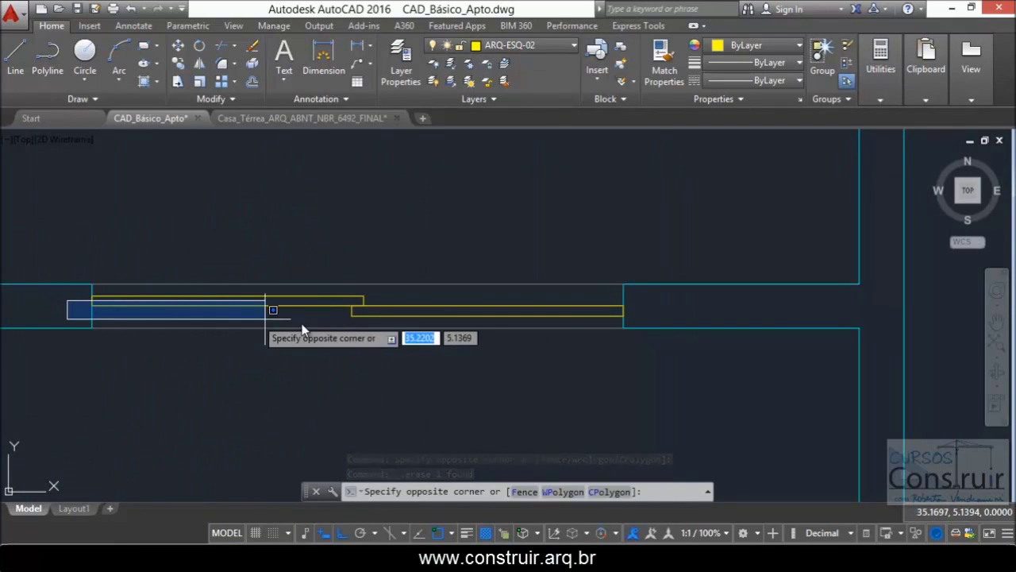
left_click(683, 315)
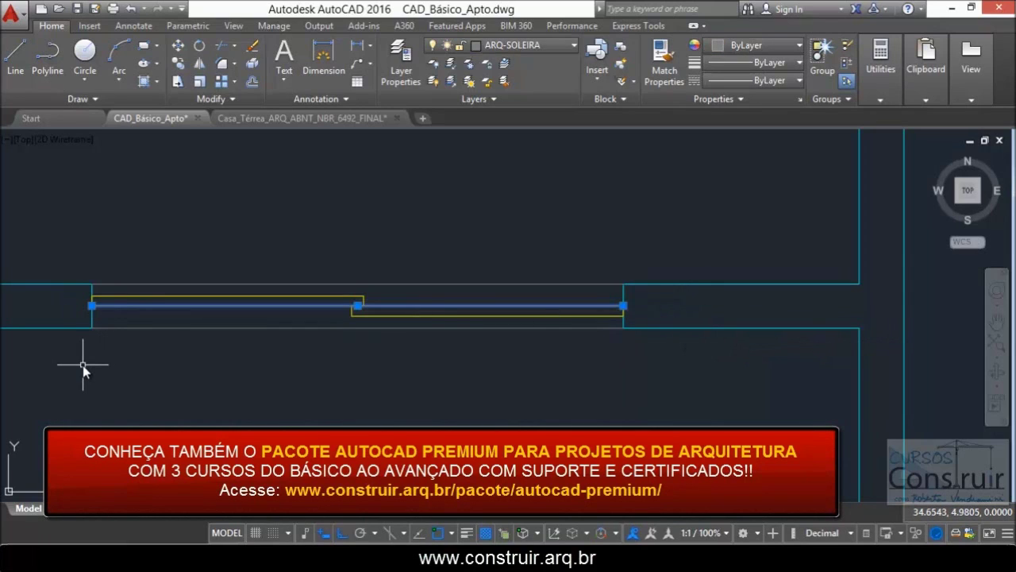
key("Delete")
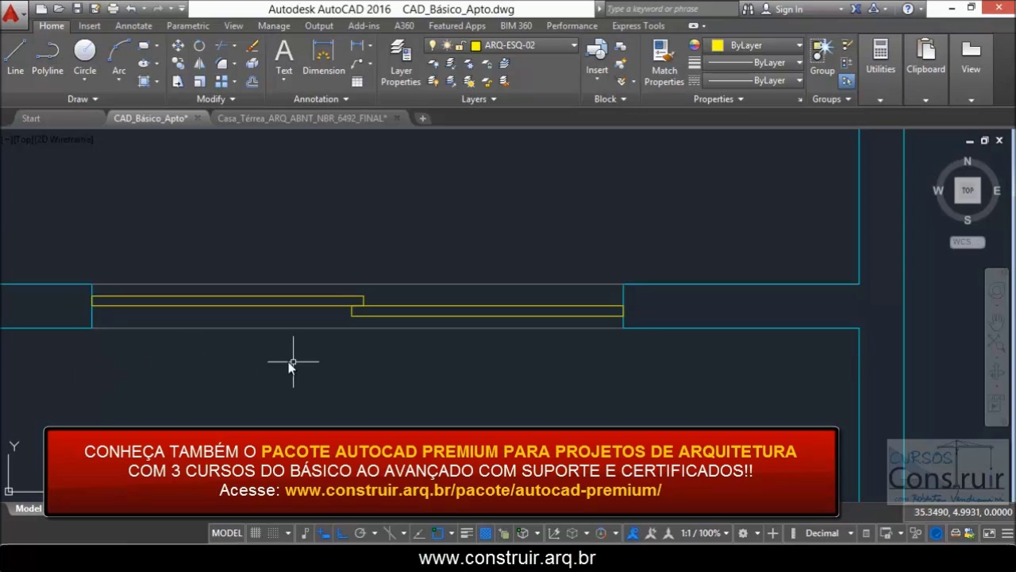
Step: Group the living room sliding door's two panels and threshold lines under the name PORTA_CORRER_SALA
scroll(307, 362, "down", 2)
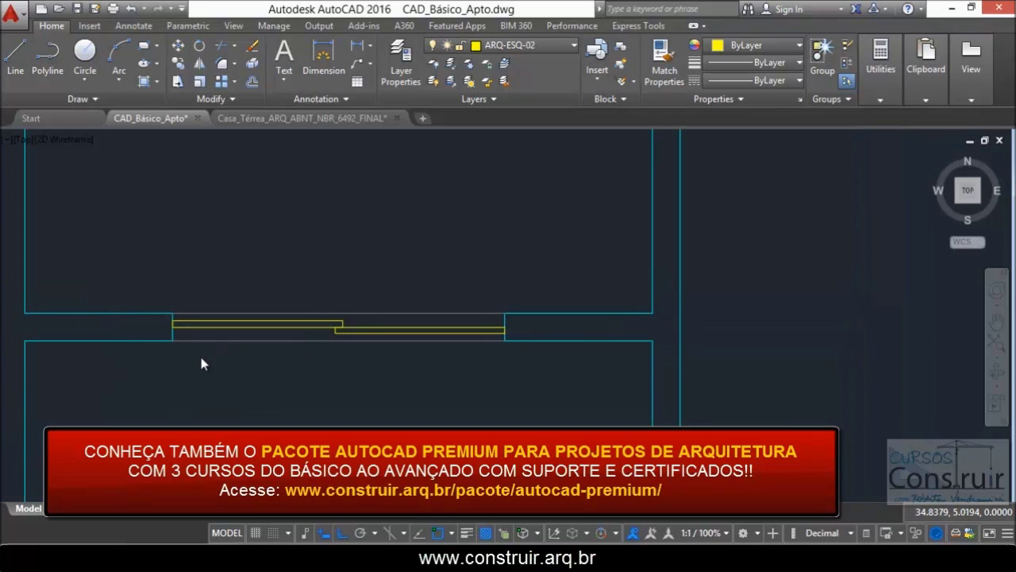
scroll(201, 359, "up", 4)
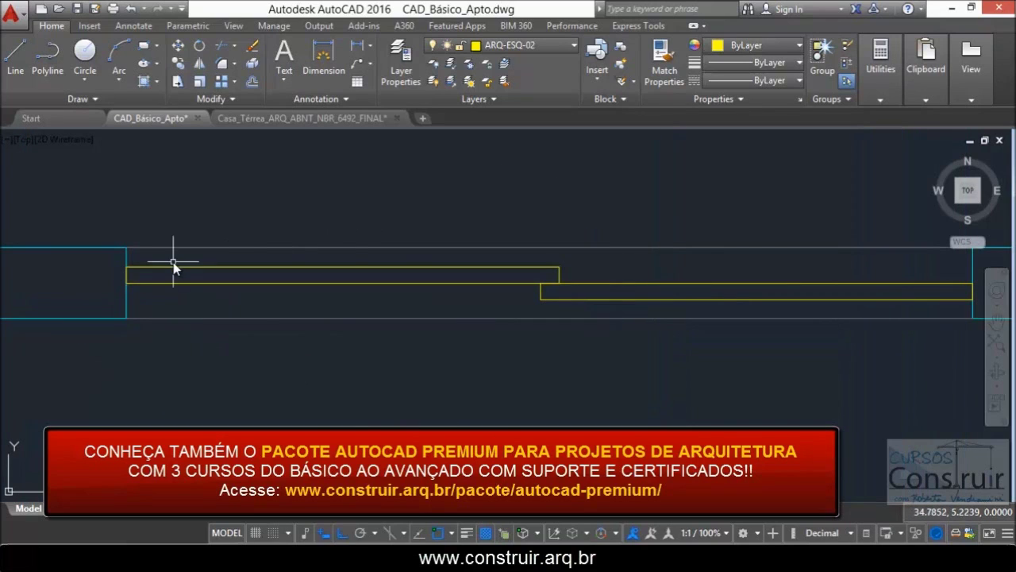
scroll(176, 262, "down", 2)
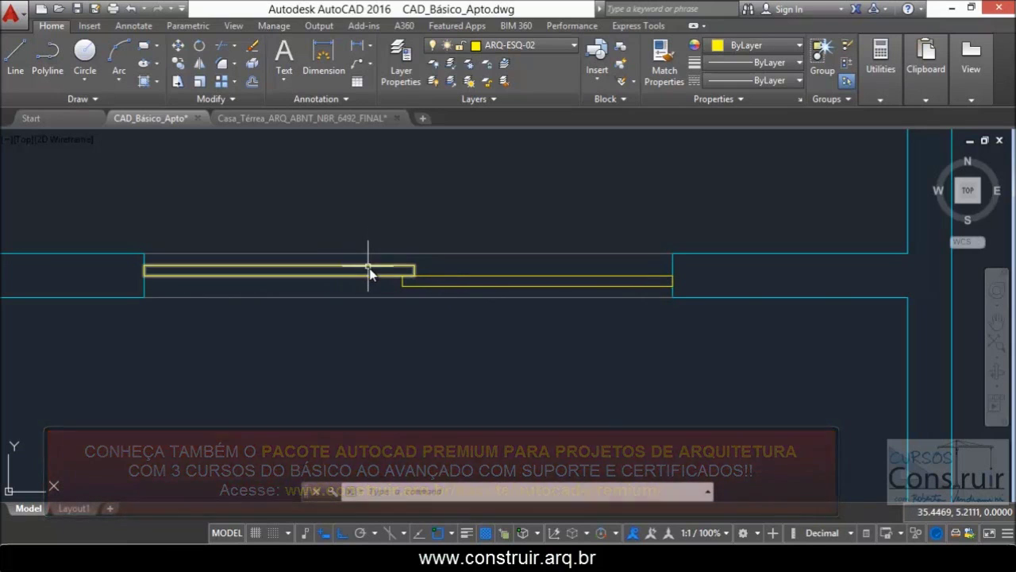
scroll(199, 270, "down", 2)
scroll(241, 243, "up", 2)
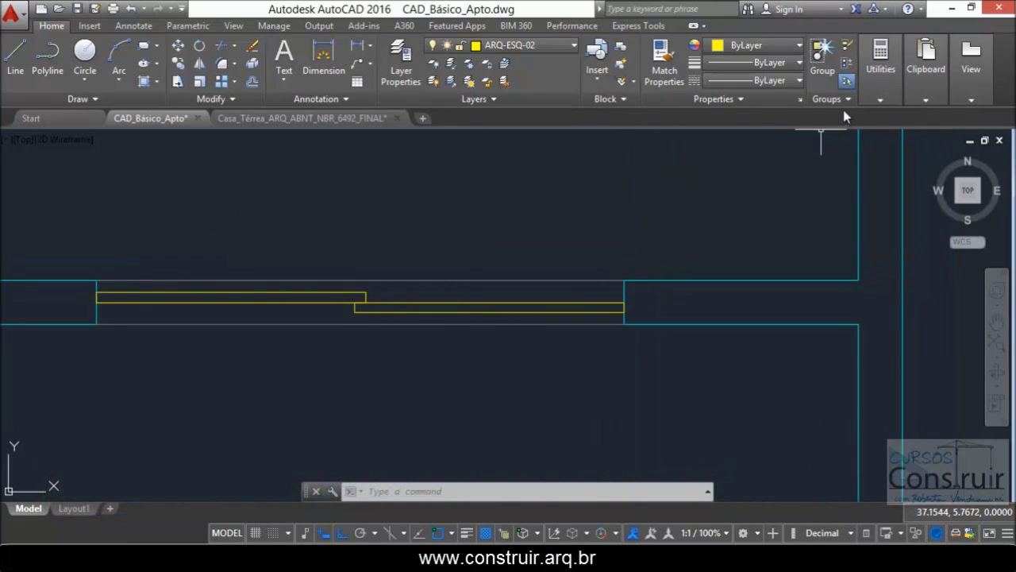
left_click(821, 56)
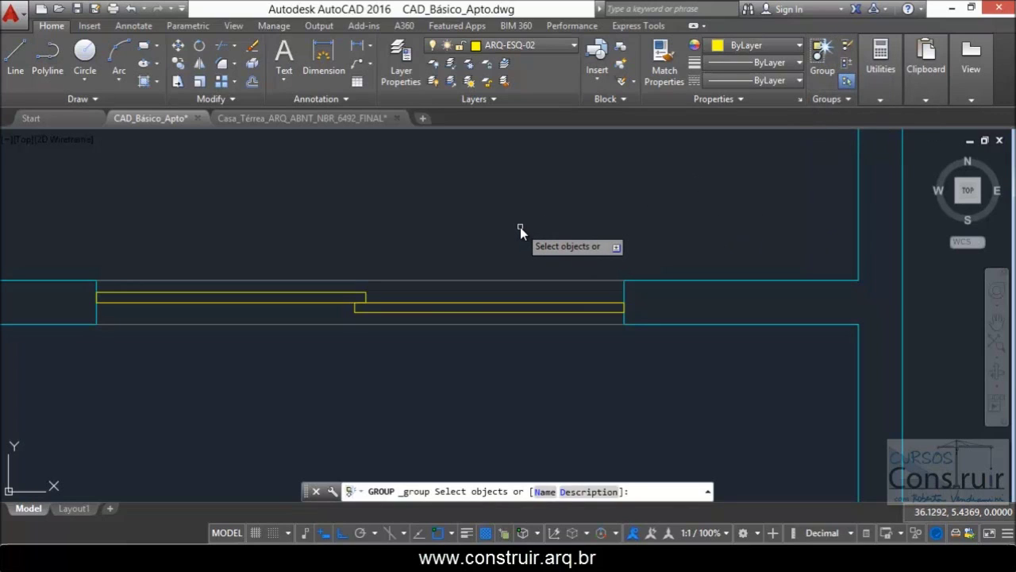
type("N")
key("Return")
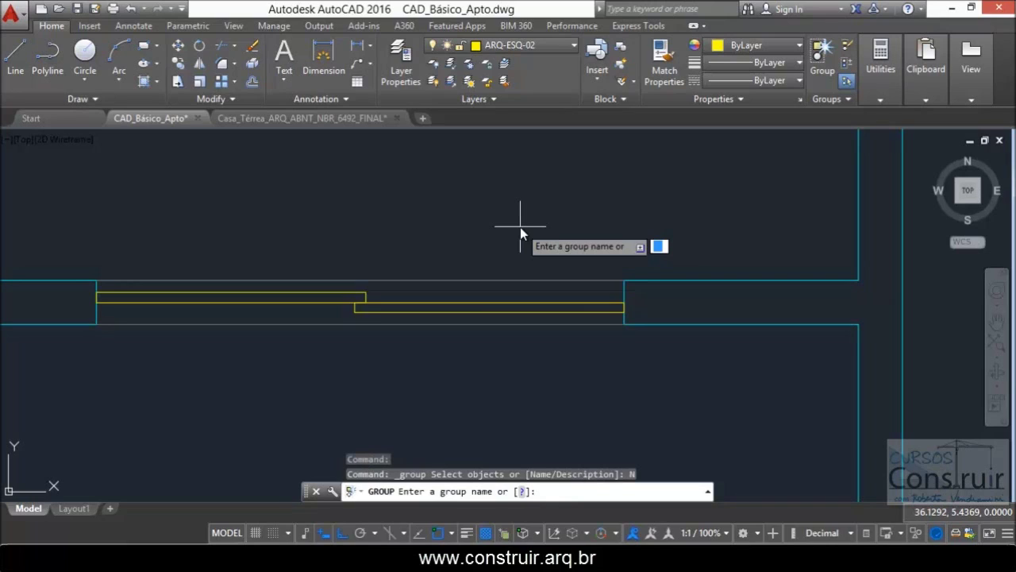
type("PORTA_CORRER_SALA")
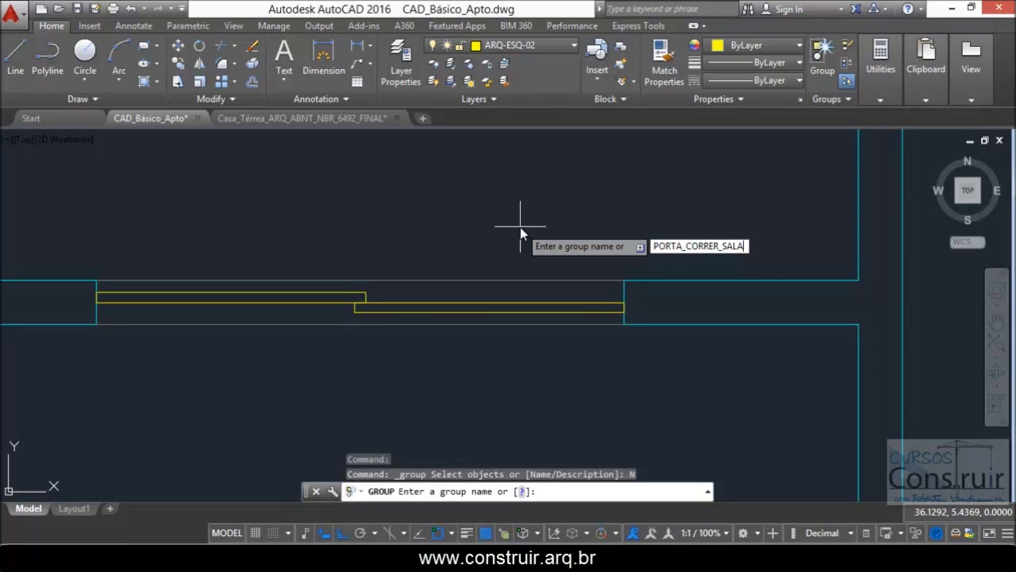
key("Return")
left_click(435, 248)
left_click(361, 354)
key("Return")
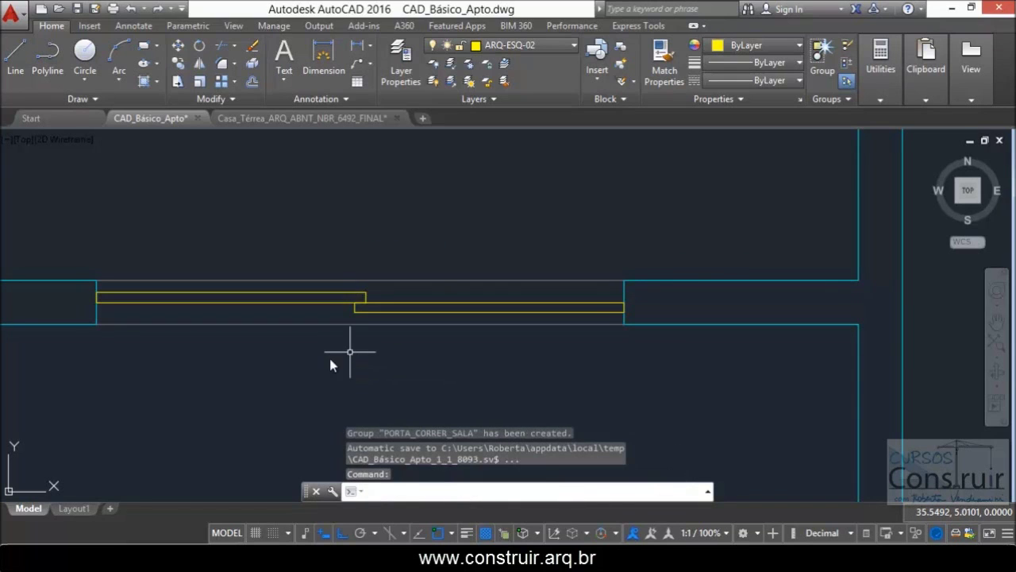
Step: Select the living room sliding door by its threshold line to check the grouping, and clear the selection
left_click(327, 327)
scroll(399, 355, "down", 3)
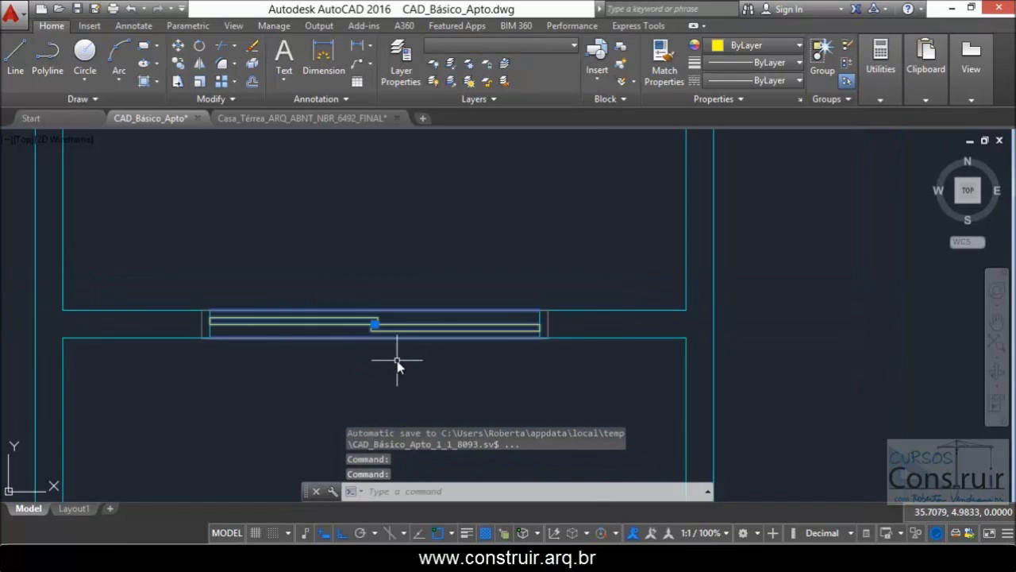
key("Escape")
Step: List the properties of the living room sliding door to check its group name, and close the listing
scroll(424, 376, "down", 2)
scroll(340, 374, "up", 2)
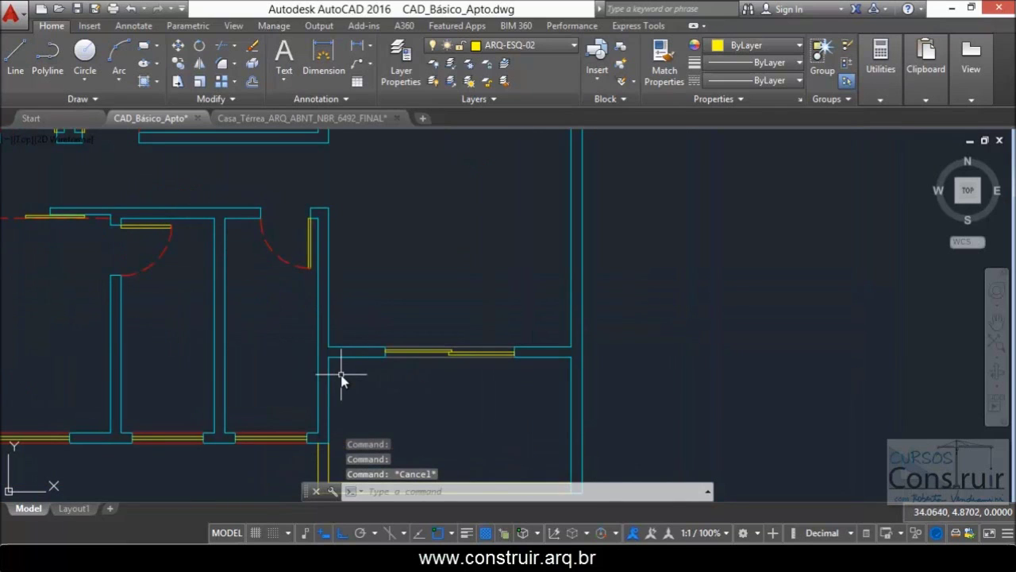
scroll(477, 392, "up", 4)
type("LIS")
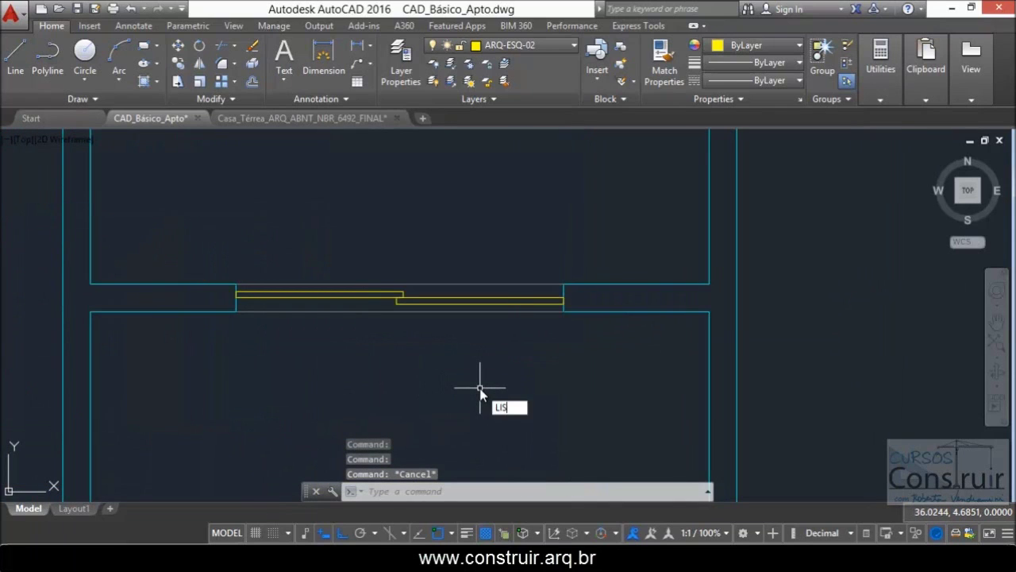
type("T")
key("Return")
left_click(445, 301)
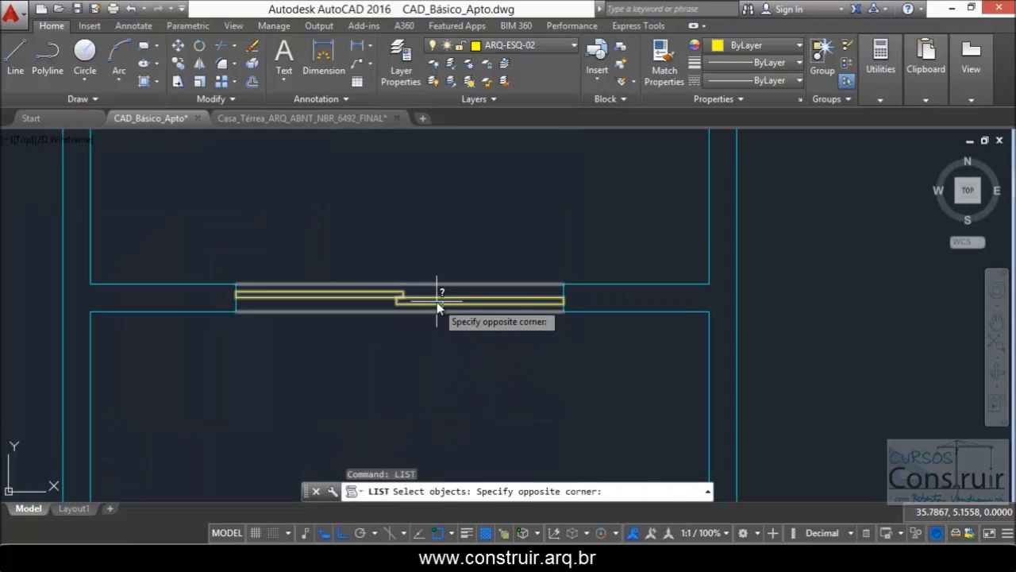
left_click(436, 303)
key("Return")
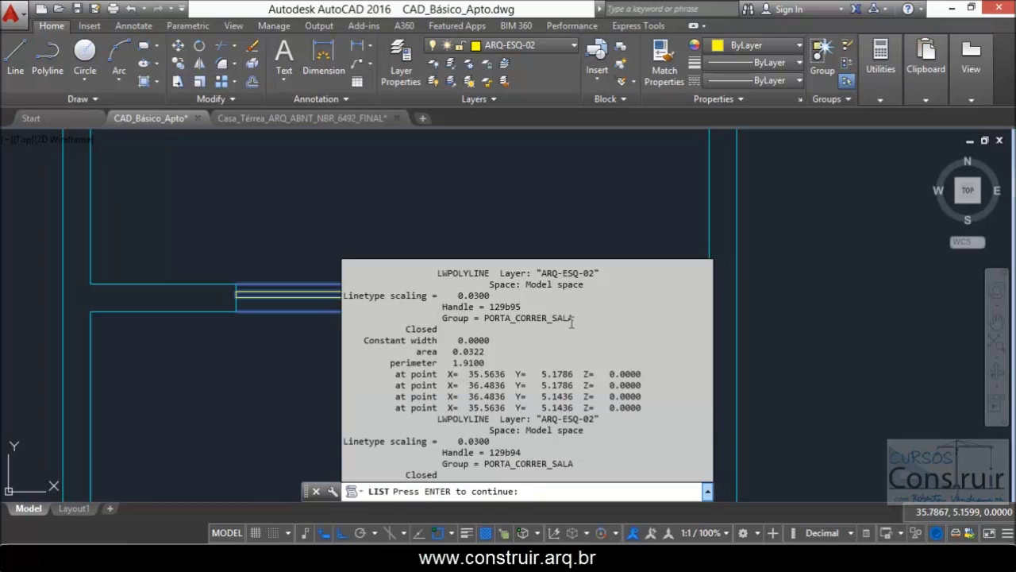
key("Escape")
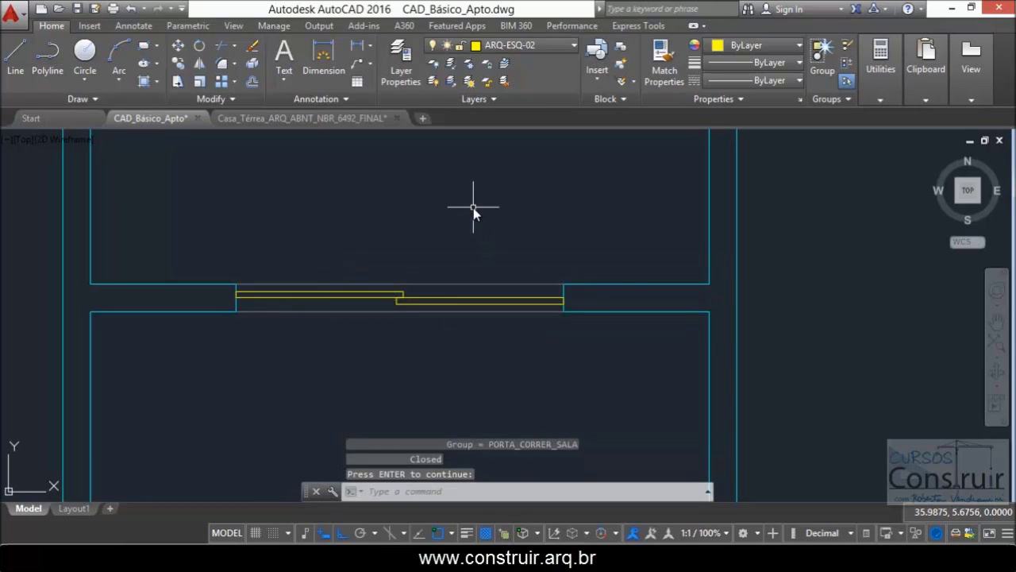